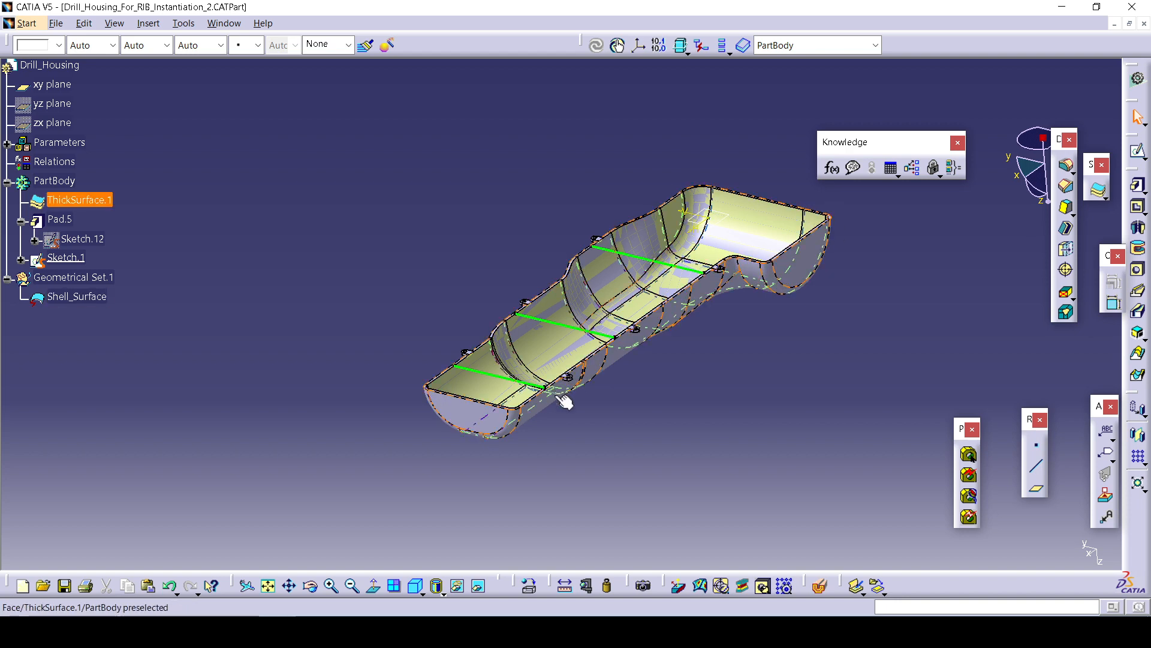
{"action": "left_click", "coordinate": [148, 23]}
{"action": "mouse_move", "coordinate": [215, 424]}
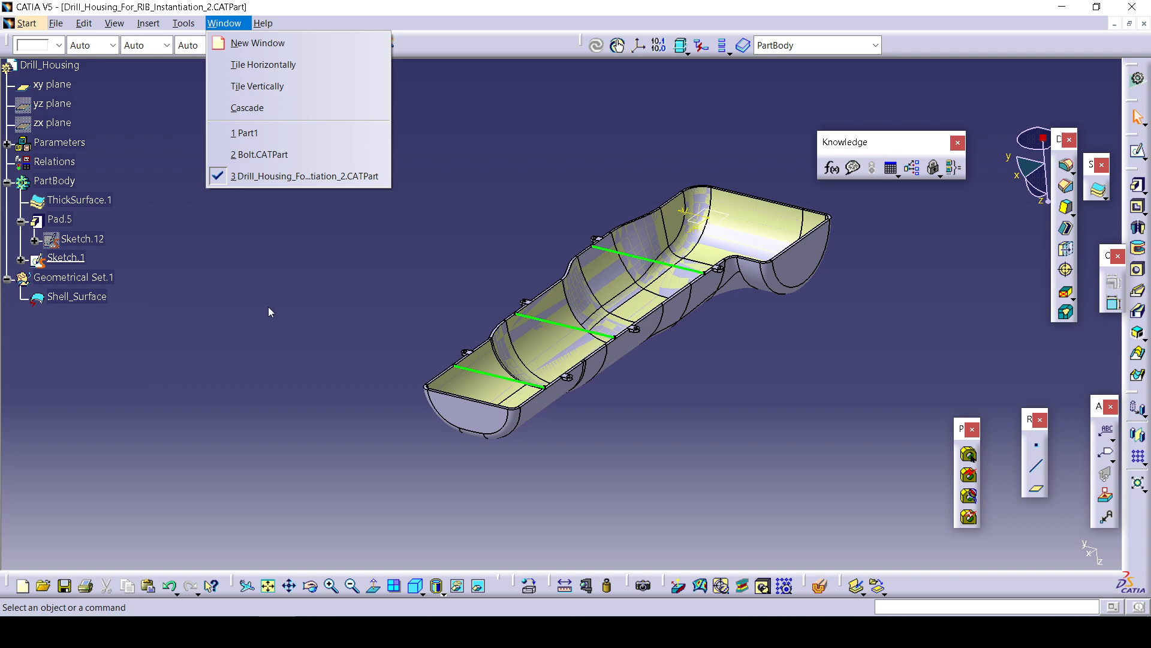
{"action": "left_click", "coordinate": [269, 306]}
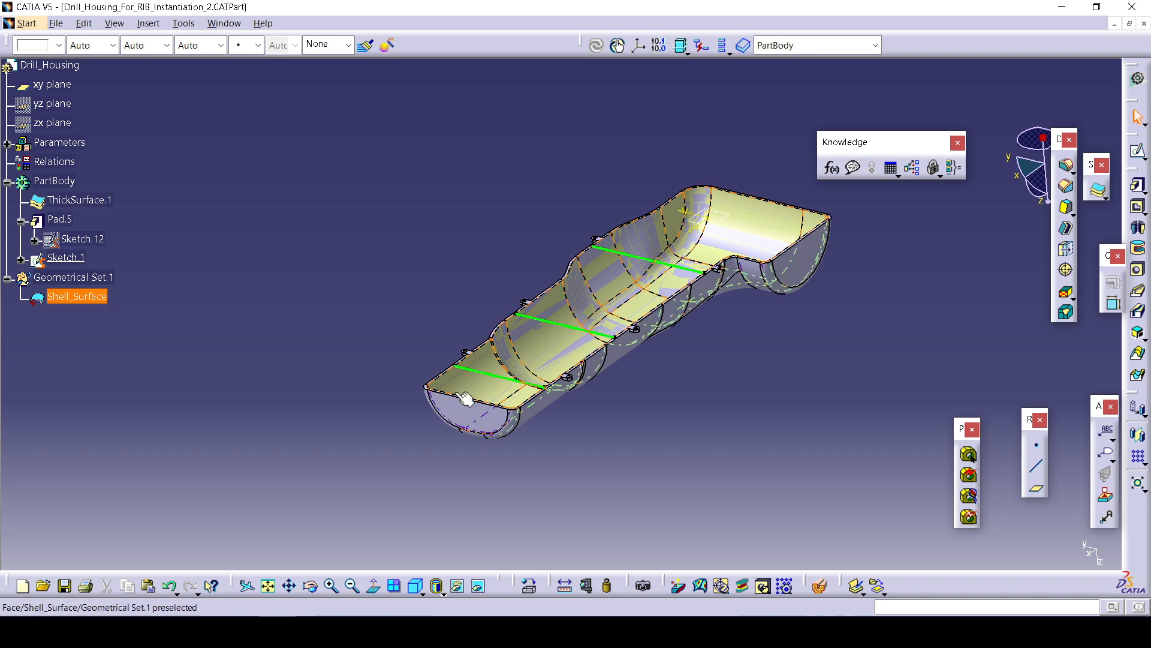
Try to create a stiffener on the housing from the rib sketch, declining to use the ambiguous sketch.
{"action": "middle_click_drag", "start_coordinate": [432, 432], "coordinate": [427, 378]}
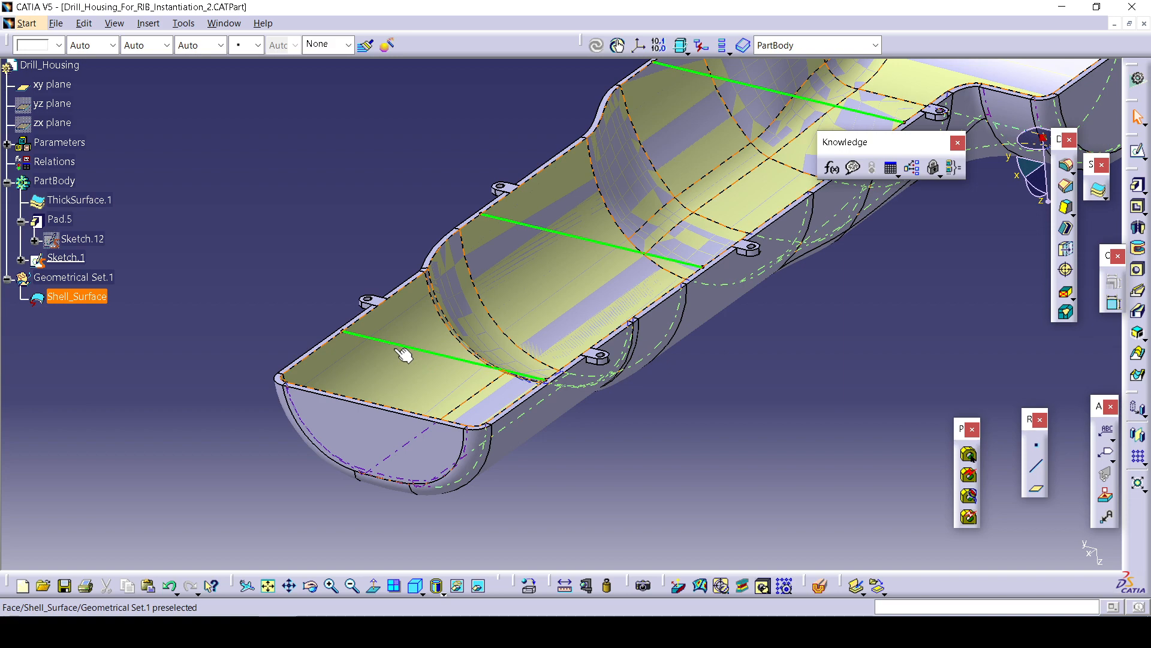
{"action": "middle_click_drag", "start_coordinate": [432, 375], "coordinate": [298, 450]}
{"action": "mouse_move", "coordinate": [450, 321]}
{"action": "middle_mouse_down"}
{"action": "mouse_move", "coordinate": [335, 462]}
{"action": "mouse_move", "coordinate": [441, 315]}
{"action": "middle_mouse_up"}
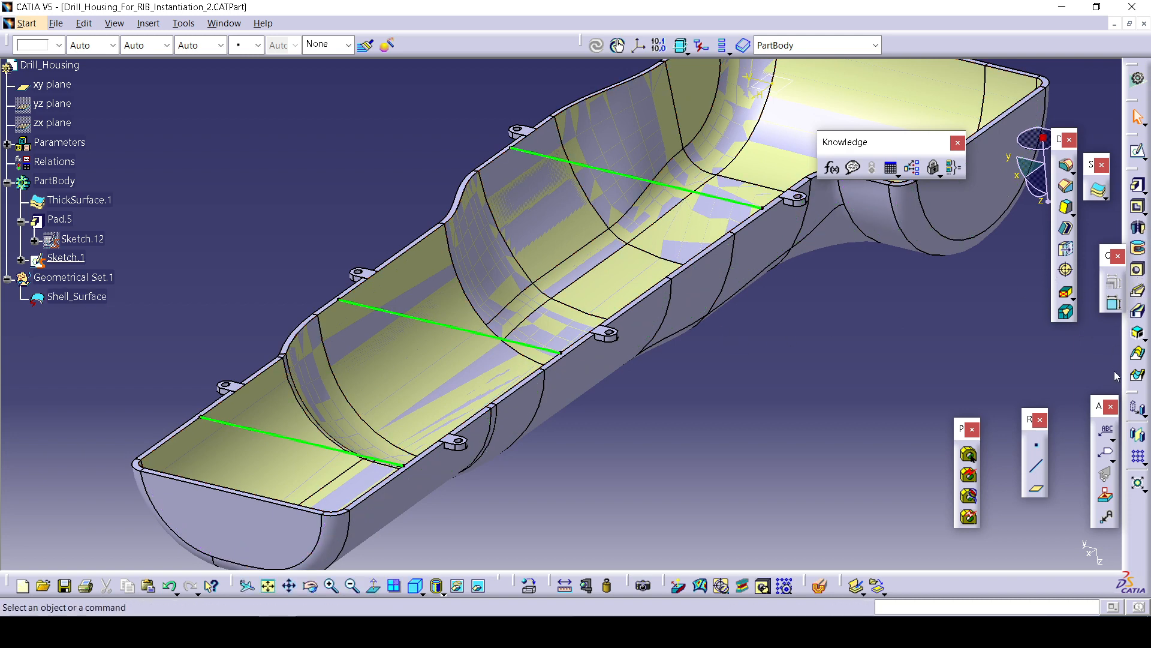
{"action": "left_click", "coordinate": [1139, 334]}
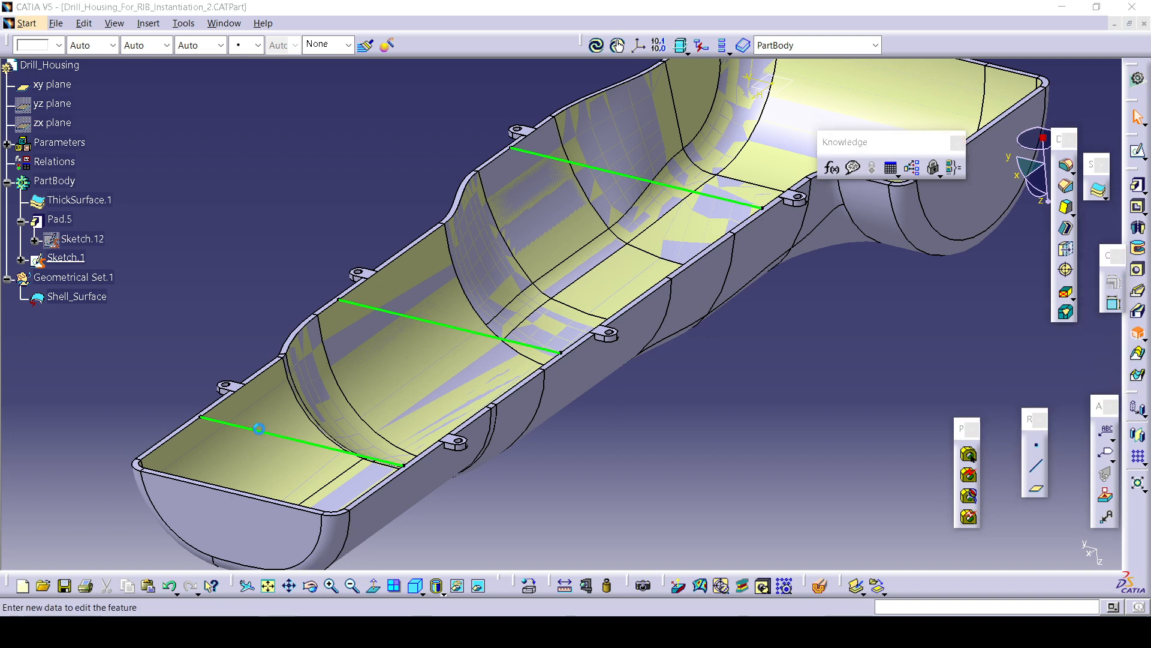
{"action": "left_click", "coordinate": [276, 435]}
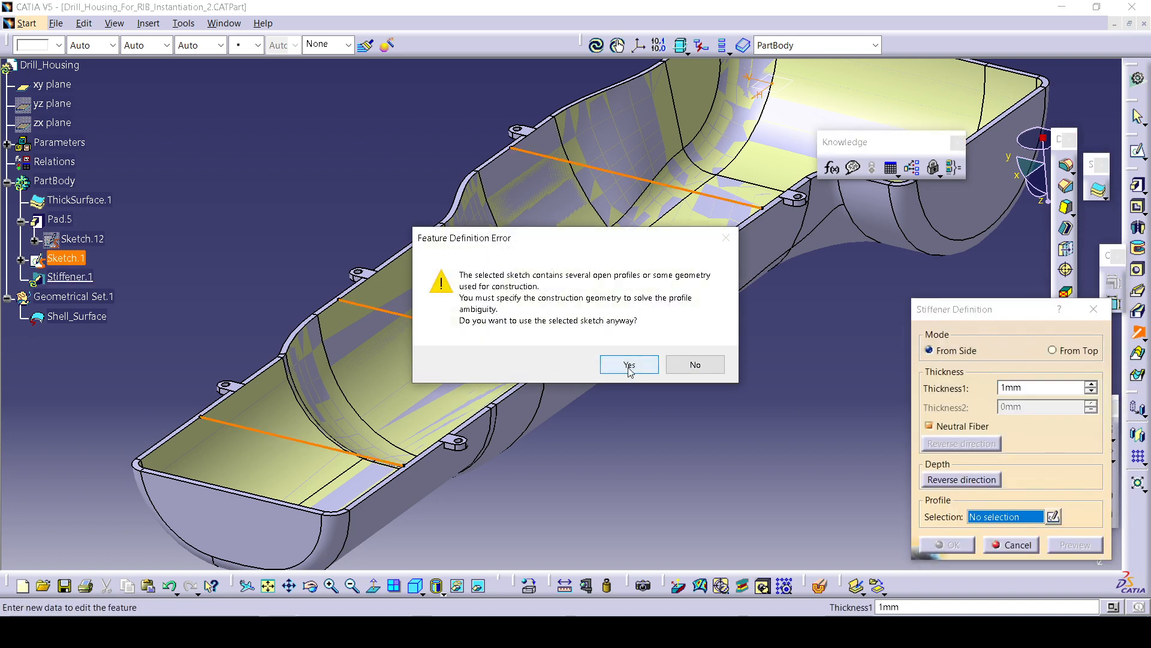
{"action": "left_click", "coordinate": [695, 364]}
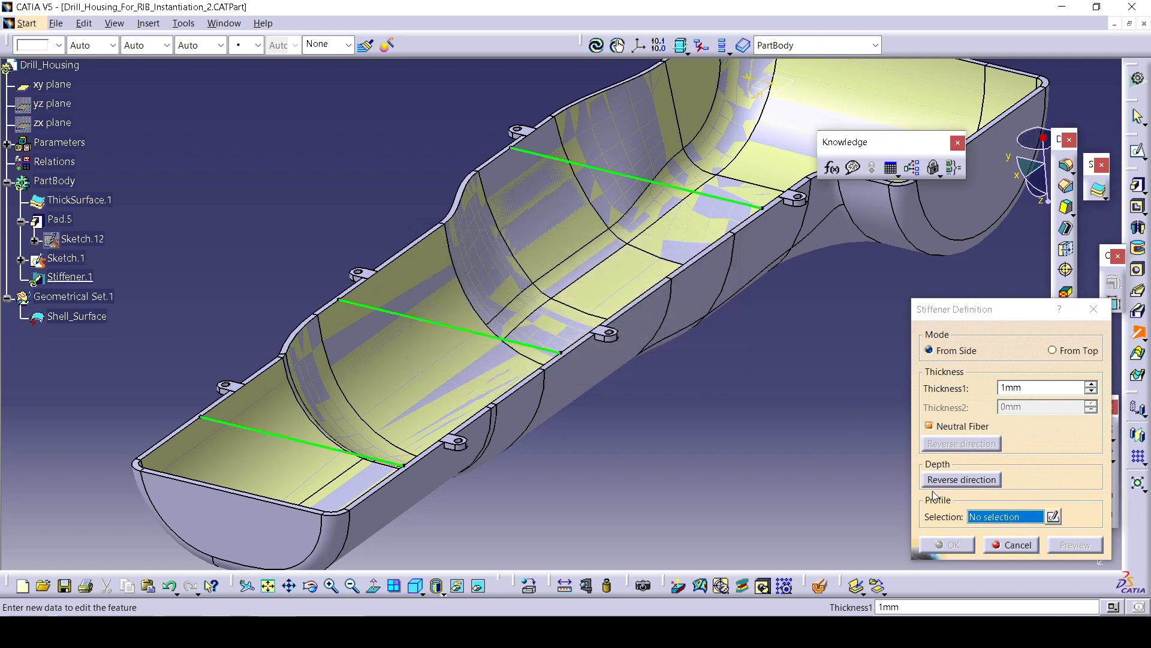
Try defining the stiffener profile from one edge of Sketch.1 in From Top mode, then cancel the stiffener.
{"action": "right_click", "coordinate": [1008, 516]}
{"action": "left_click", "coordinate": [1046, 571]}
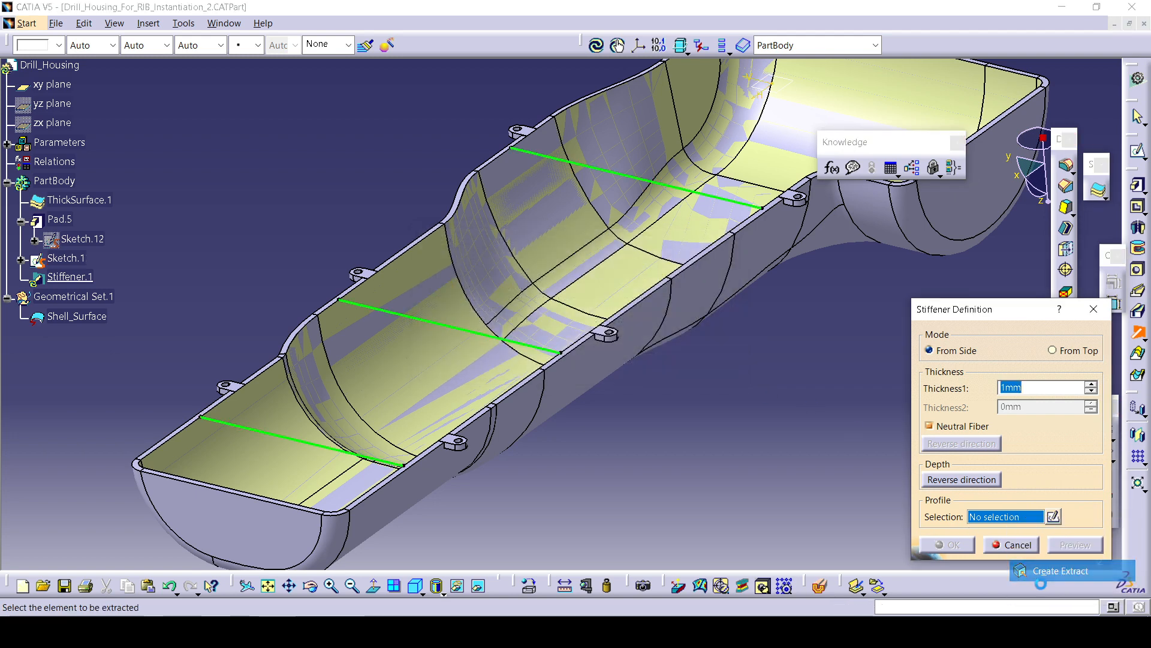
{"action": "left_click", "coordinate": [1022, 543]}
{"action": "right_click", "coordinate": [1007, 517]}
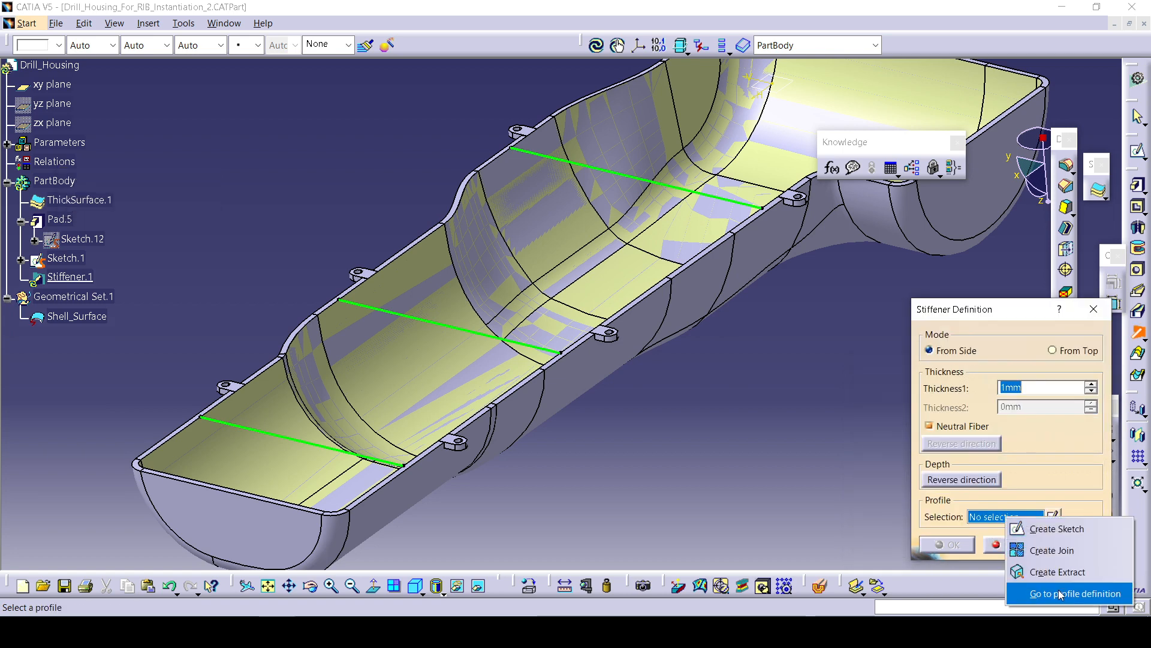
{"action": "left_click", "coordinate": [1059, 594]}
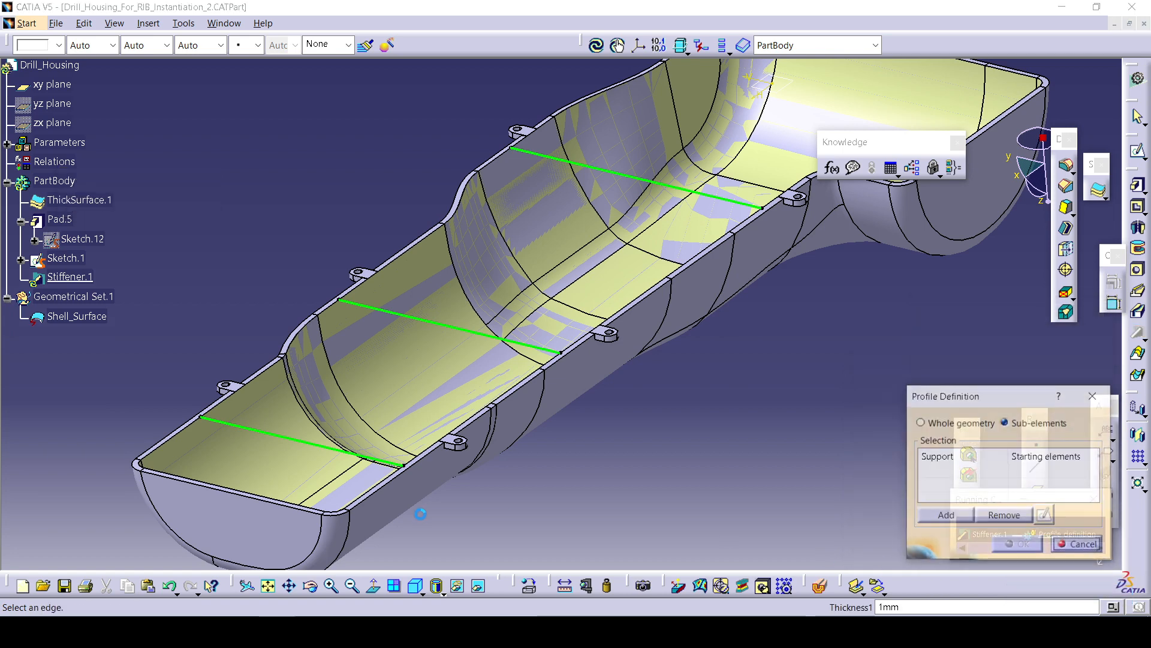
{"action": "left_click", "coordinate": [357, 456]}
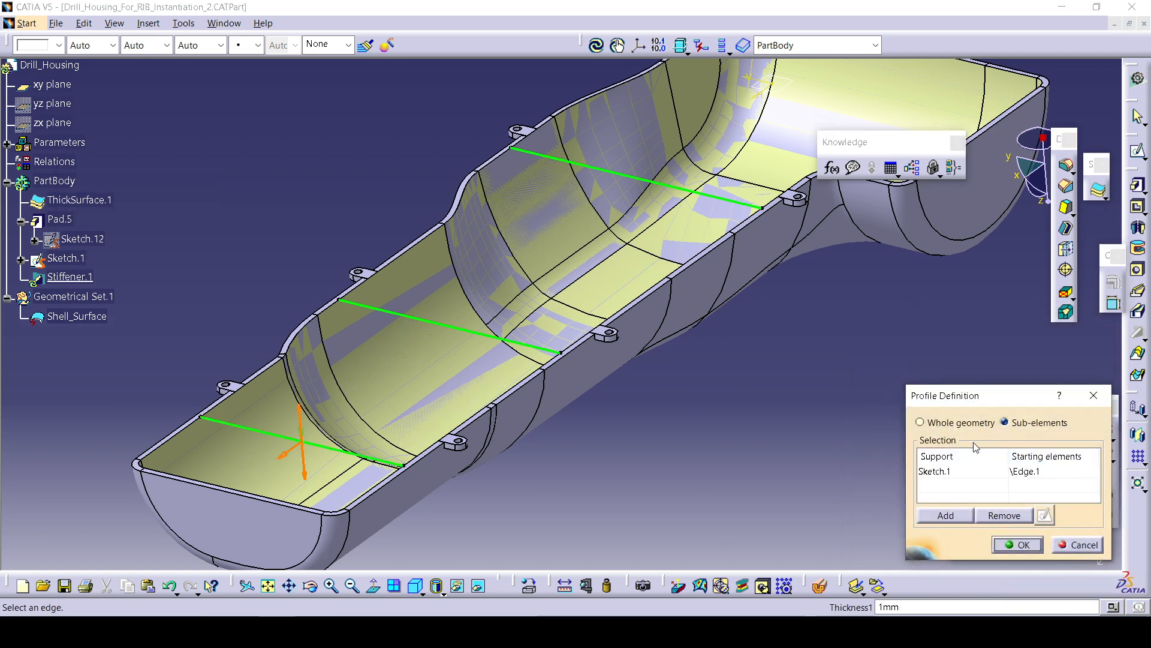
{"action": "left_click", "coordinate": [1017, 544]}
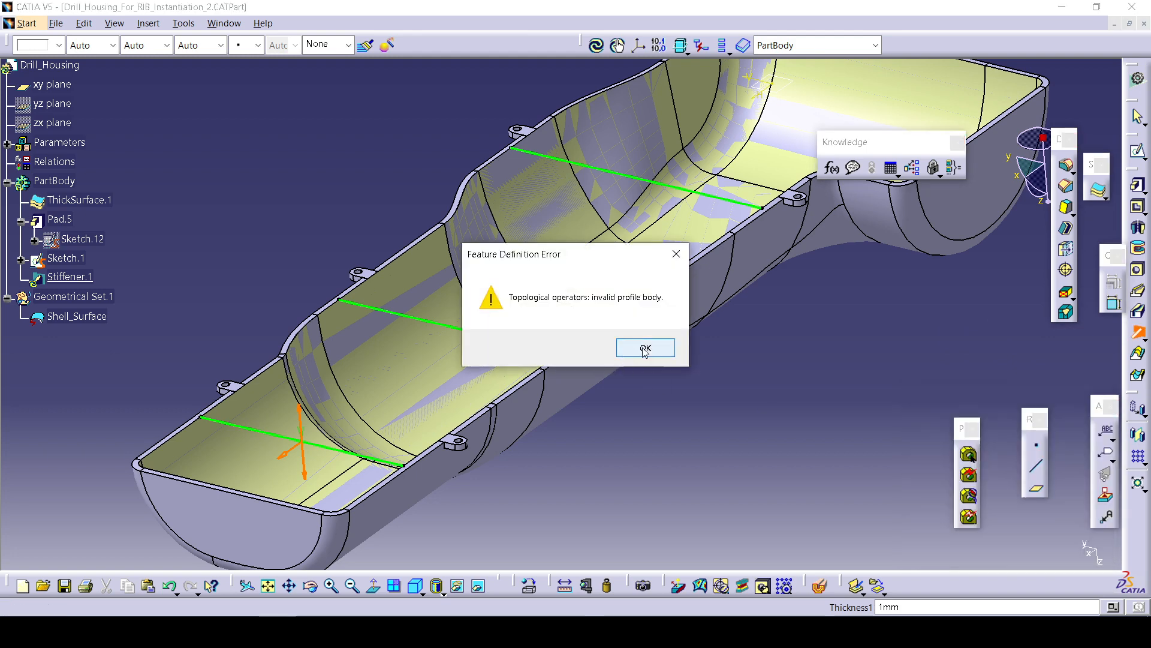
{"action": "left_click", "coordinate": [645, 348]}
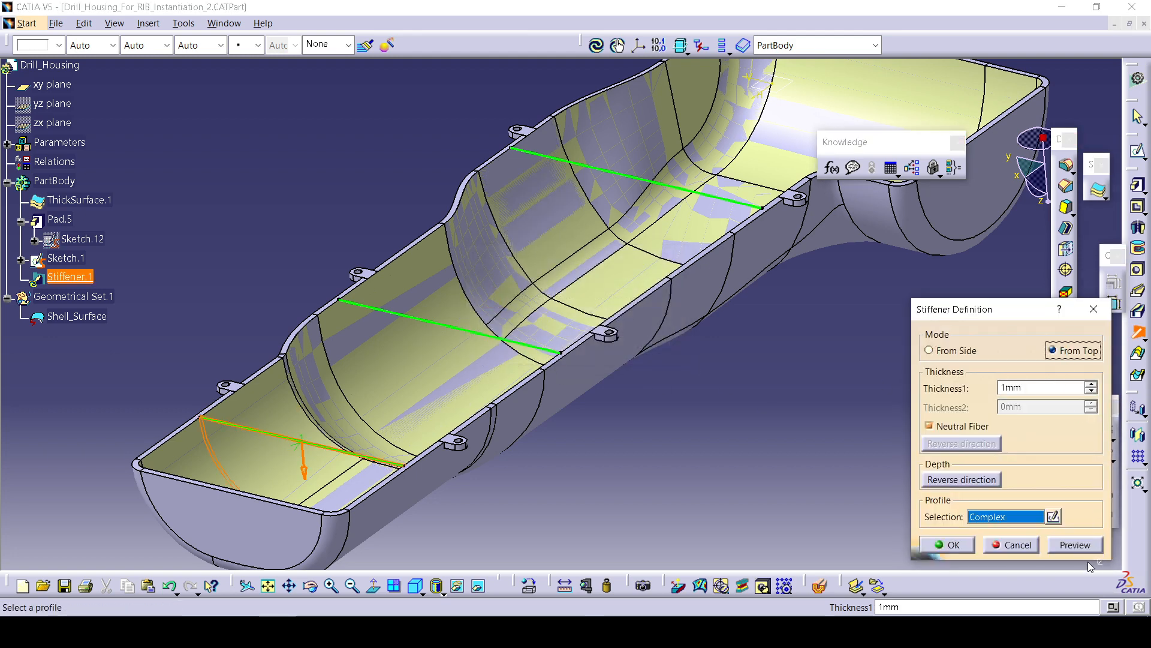
{"action": "left_click", "coordinate": [1086, 544]}
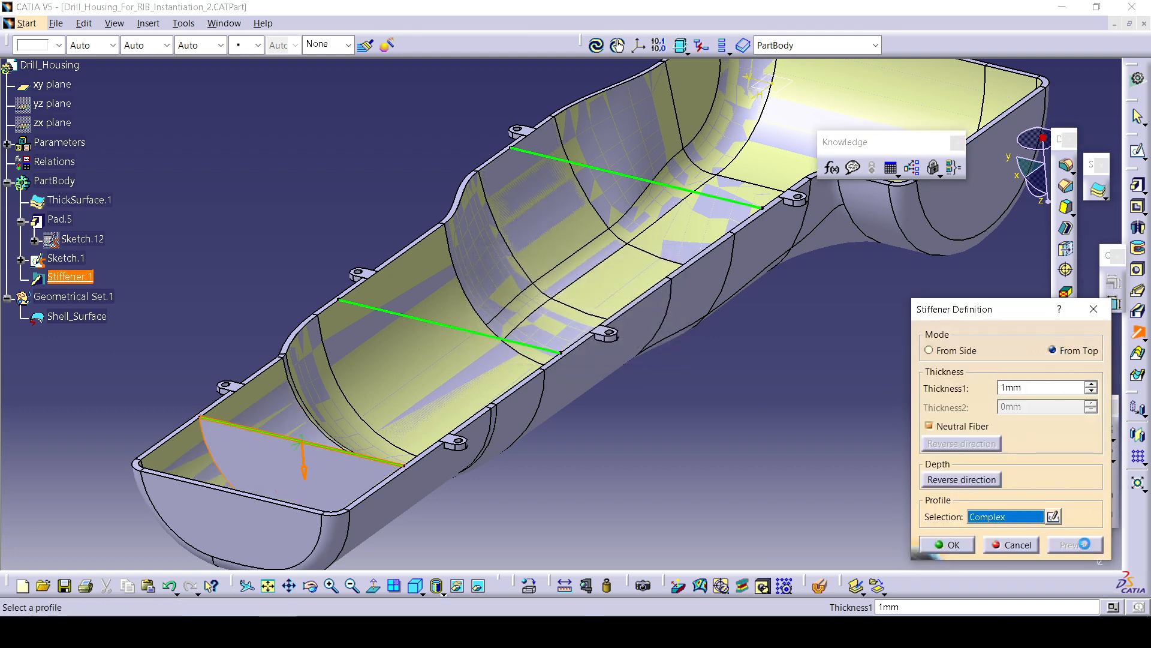
{"action": "left_click", "coordinate": [1013, 550]}
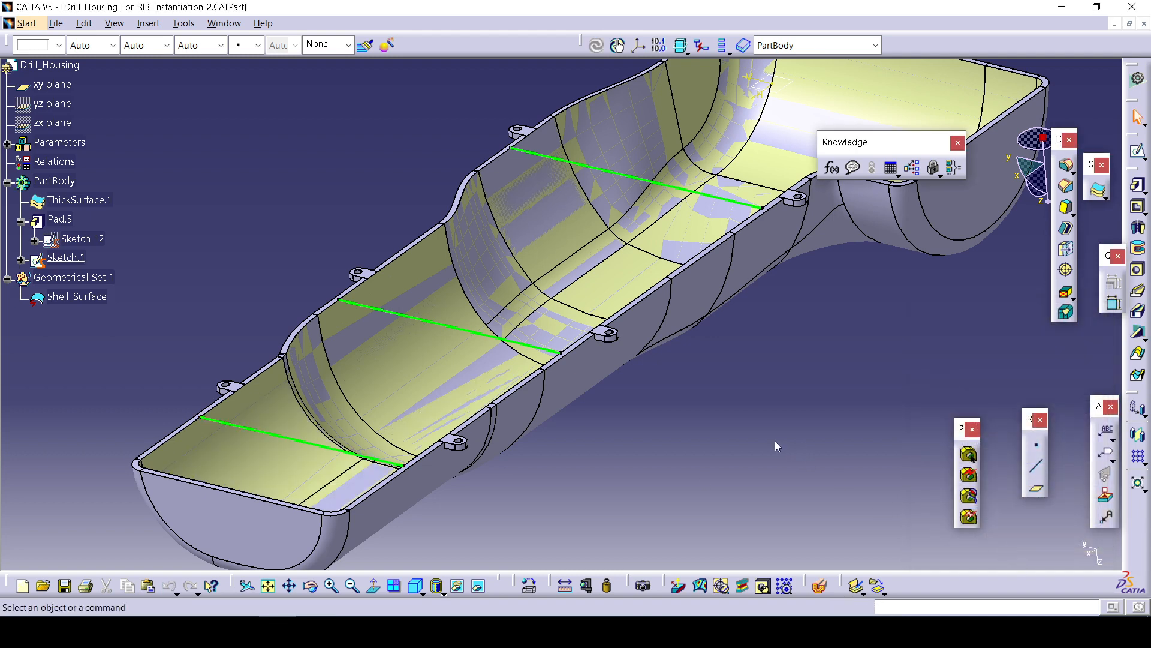
Open the part Drafted_Rib_With_Power_Copy.CATPart from the Power_copy folder.
{"action": "left_click", "coordinate": [55, 23]}
{"action": "left_click", "coordinate": [96, 86]}
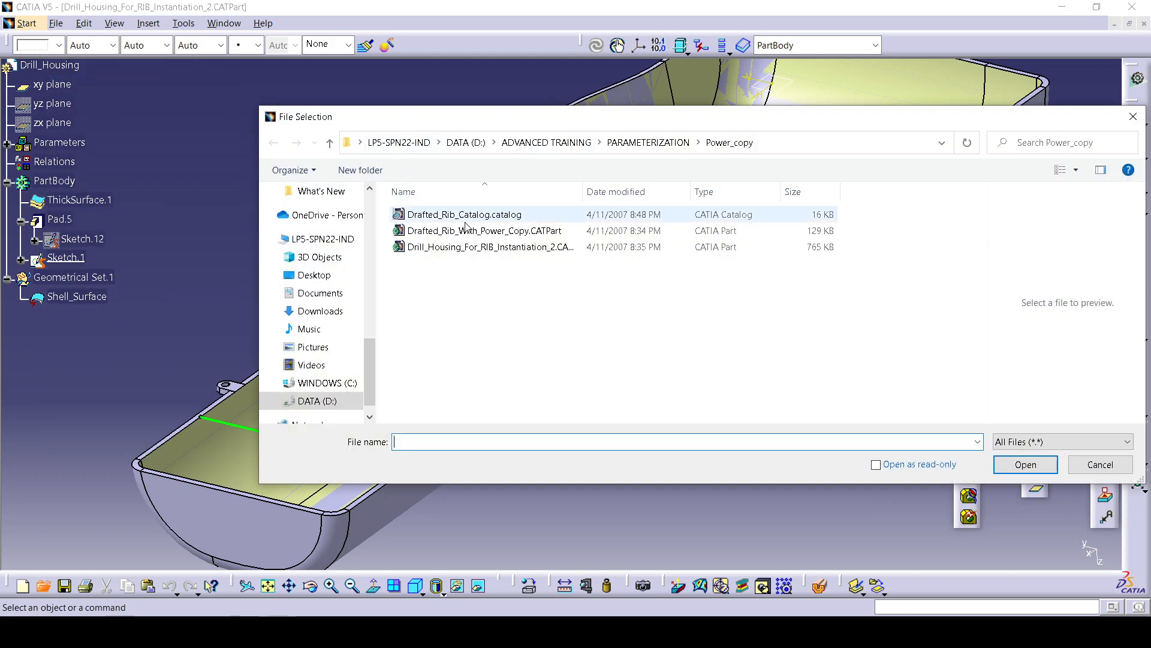
{"action": "left_click", "coordinate": [477, 246]}
{"action": "left_click", "coordinate": [508, 232]}
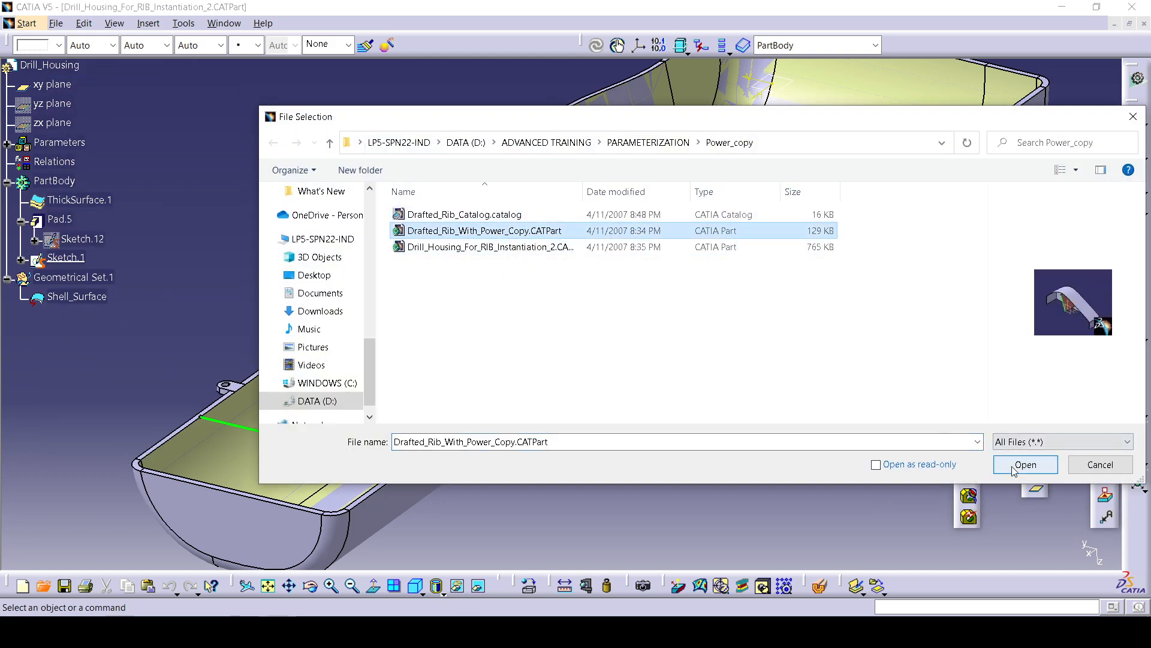
{"action": "left_click", "coordinate": [1025, 465]}
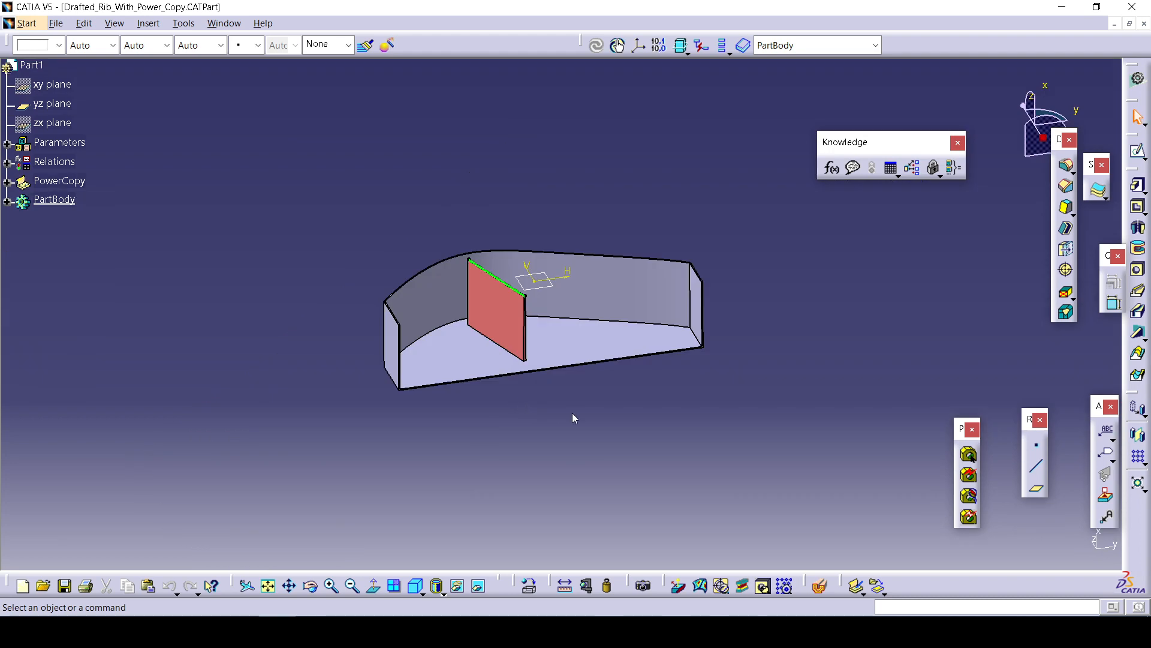
Expand the specification tree and delete the Drafted_Rib power copy.
{"action": "middle_click_drag", "start_coordinate": [570, 416], "coordinate": [591, 385]}
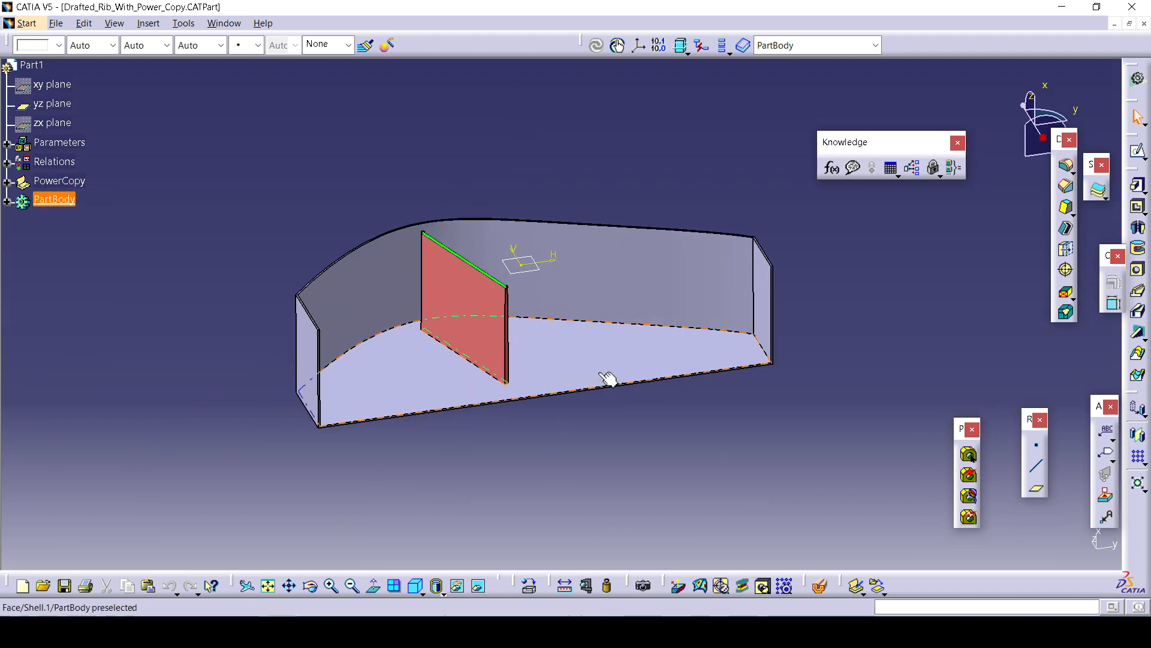
{"action": "left_click", "coordinate": [7, 201]}
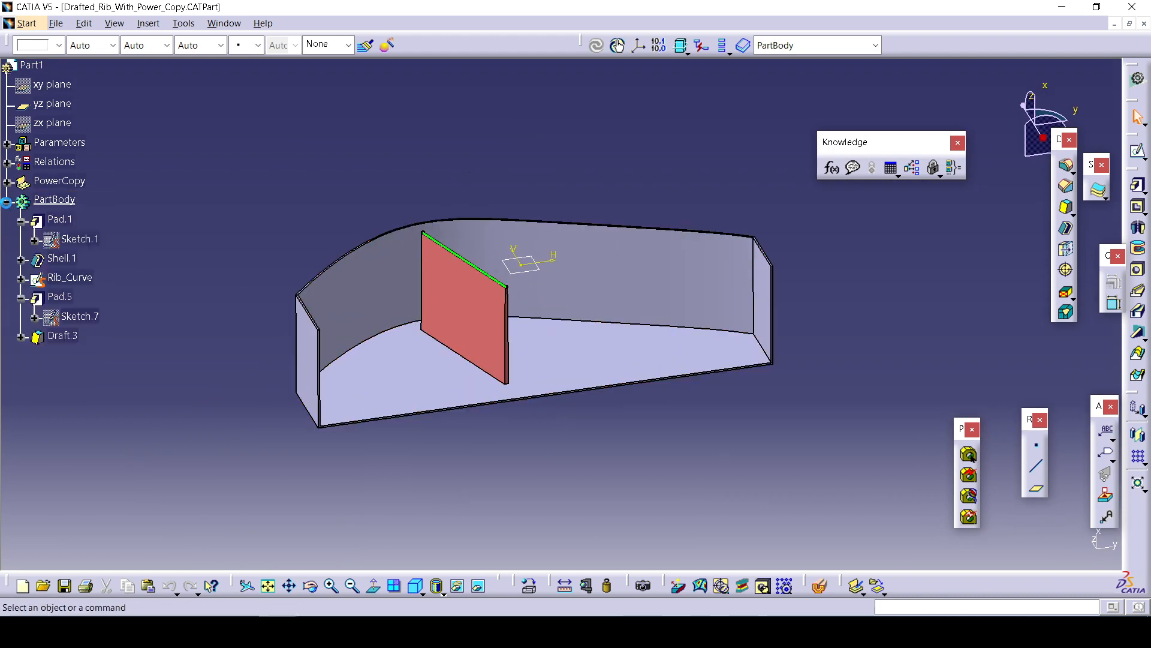
{"action": "left_click", "coordinate": [6, 181]}
{"action": "left_click", "coordinate": [71, 199]}
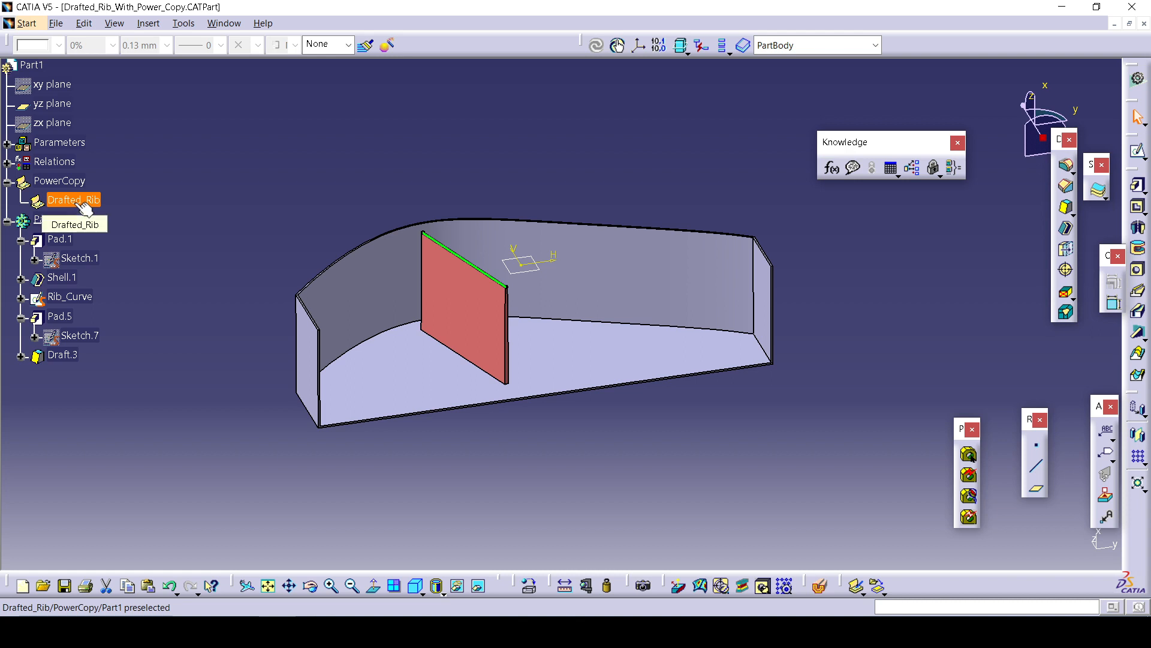
{"action": "right_click", "coordinate": [84, 206]}
{"action": "left_click", "coordinate": [139, 115]}
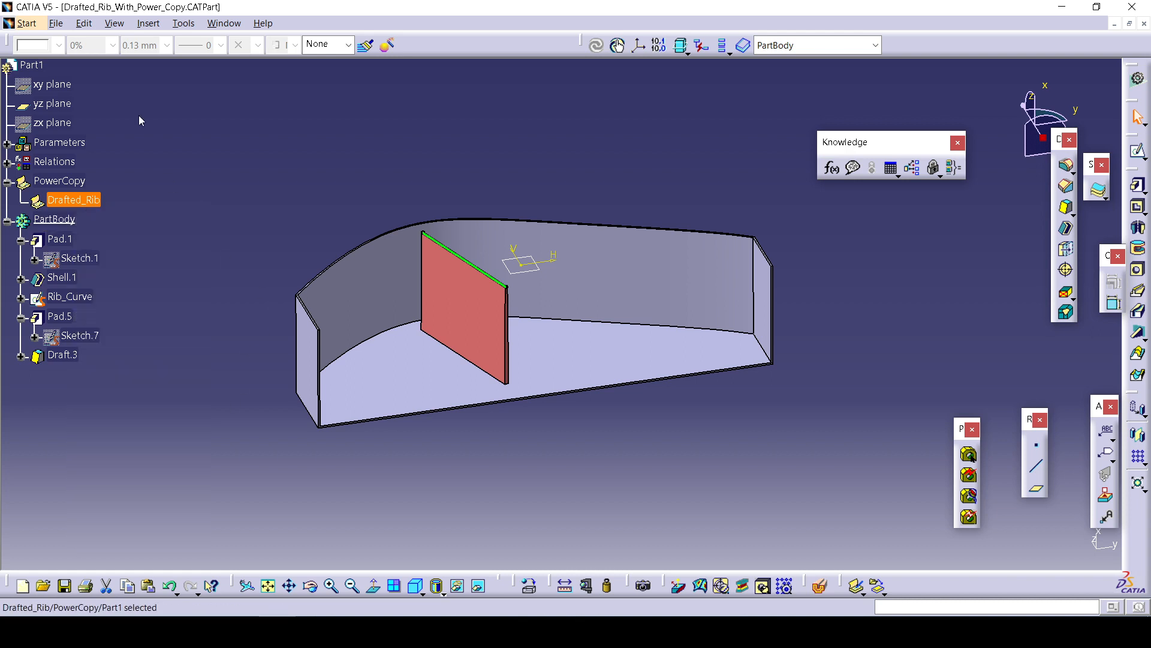
{"action": "right_click", "coordinate": [73, 200]}
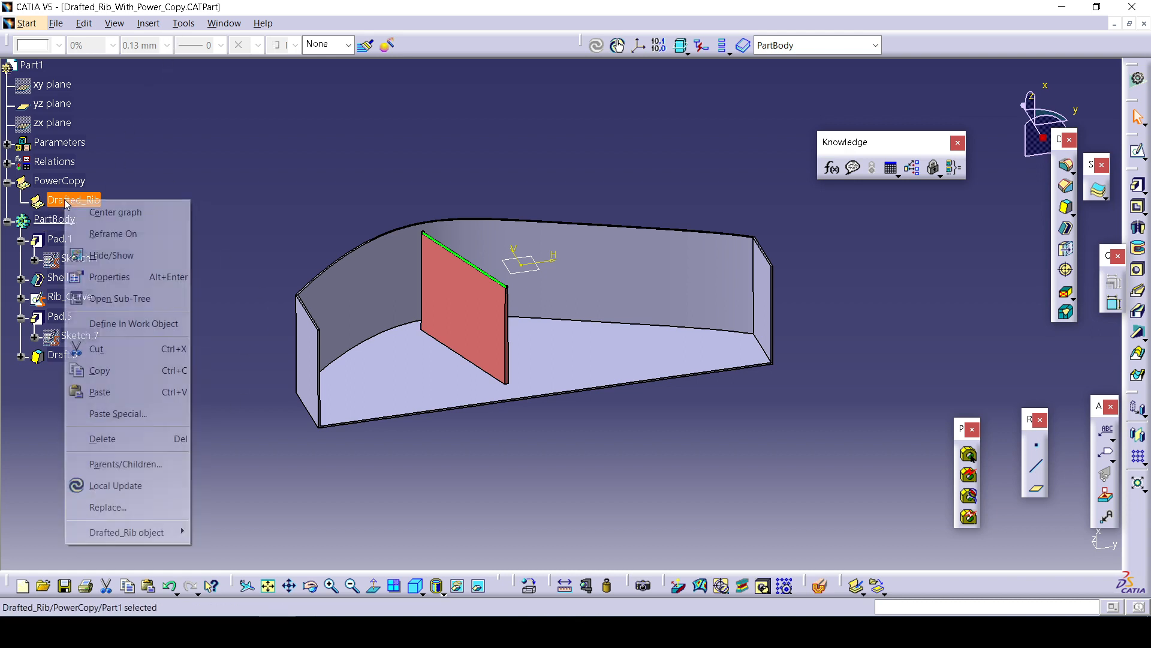
{"action": "left_click", "coordinate": [139, 433]}
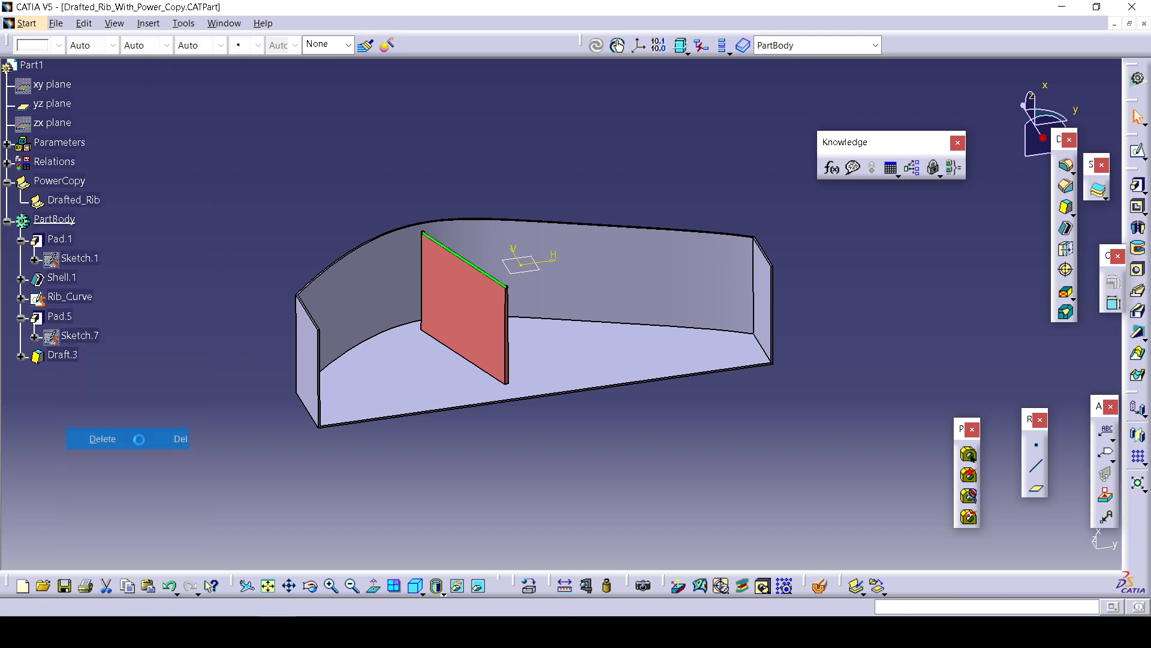
Delete the now empty PowerCopy node from the tree.
{"action": "right_click", "coordinate": [60, 180]}
{"action": "left_click", "coordinate": [107, 194]}
{"action": "right_click", "coordinate": [67, 308]}
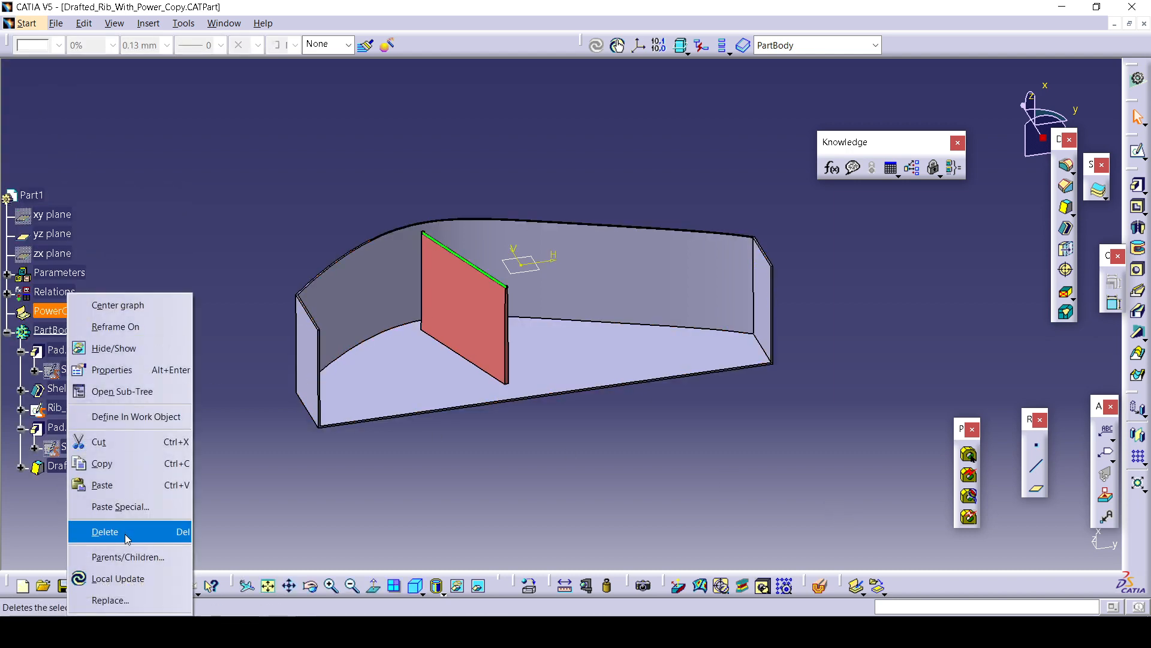
{"action": "left_click", "coordinate": [108, 532]}
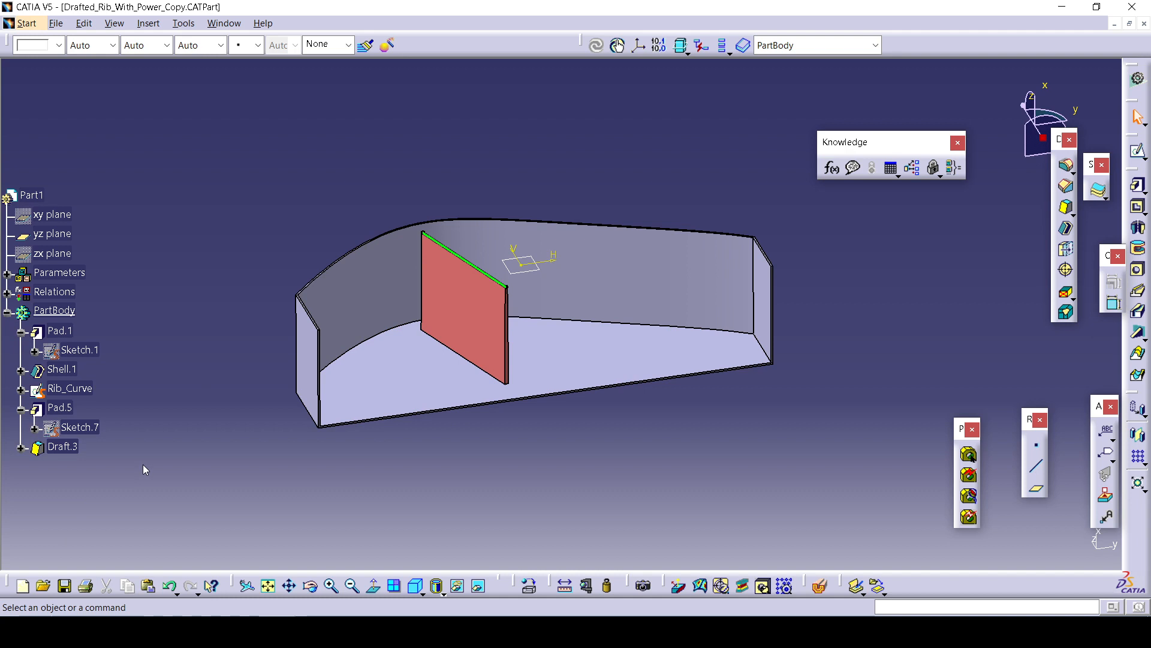
Open Pad.1's definition to review it and close the dialog.
{"action": "left_click", "coordinate": [57, 331]}
{"action": "double_click", "coordinate": [57, 329]}
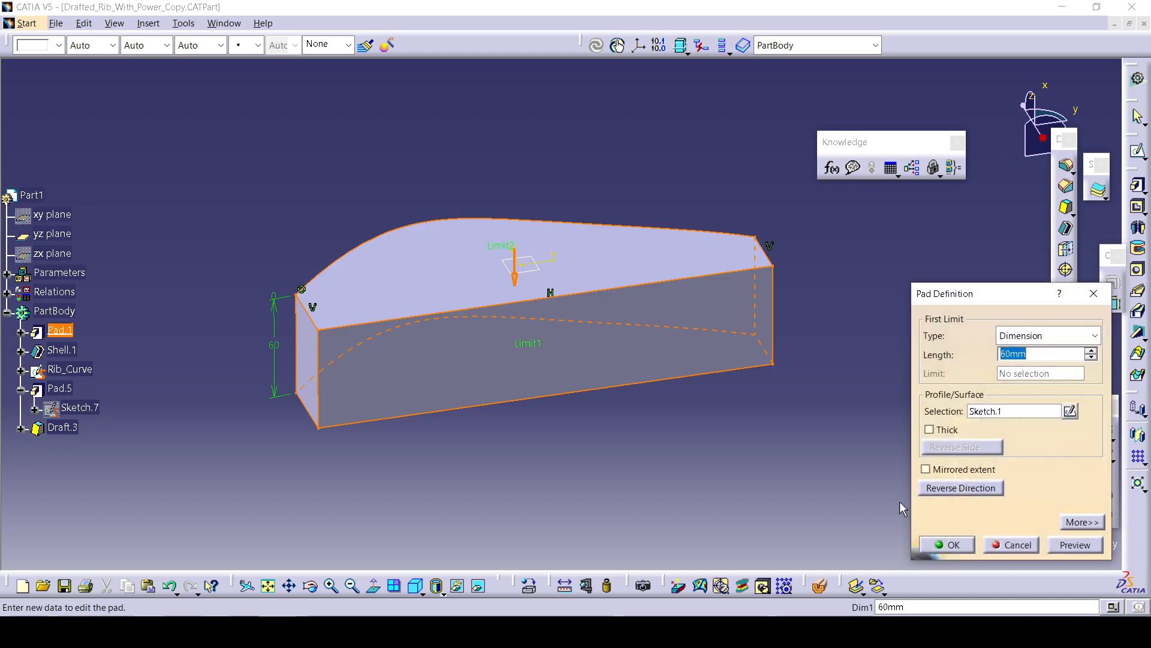
{"action": "left_click", "coordinate": [953, 547]}
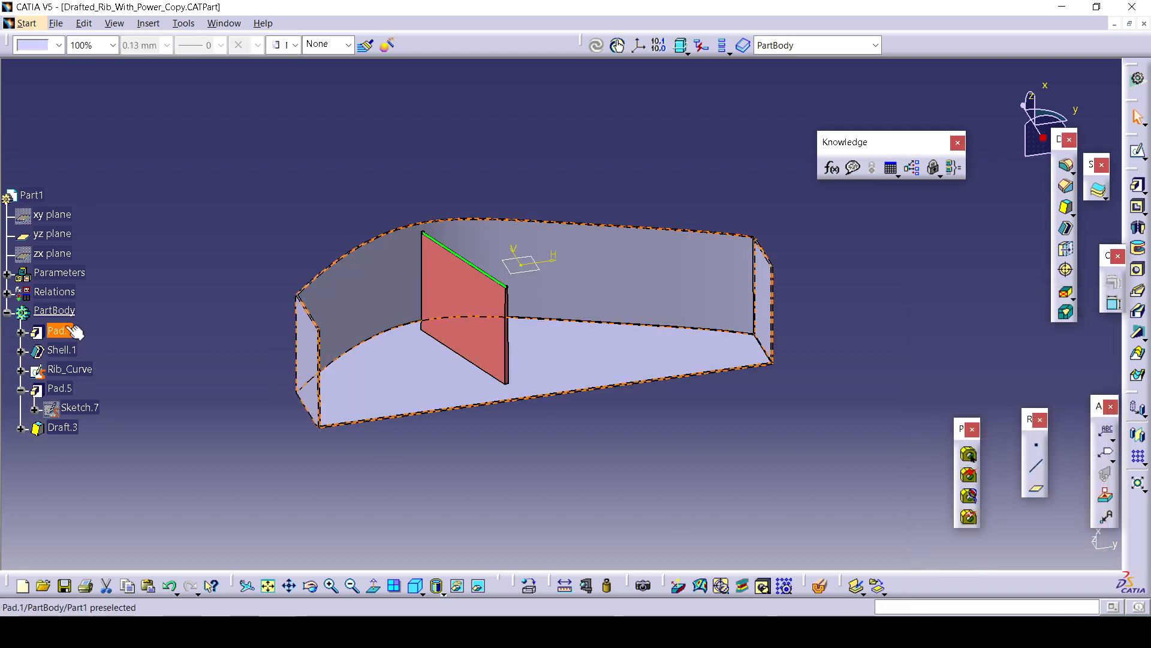
Open the Rib_Curve sketch to review its geometry and exit the sketcher.
{"action": "left_click", "coordinate": [83, 371]}
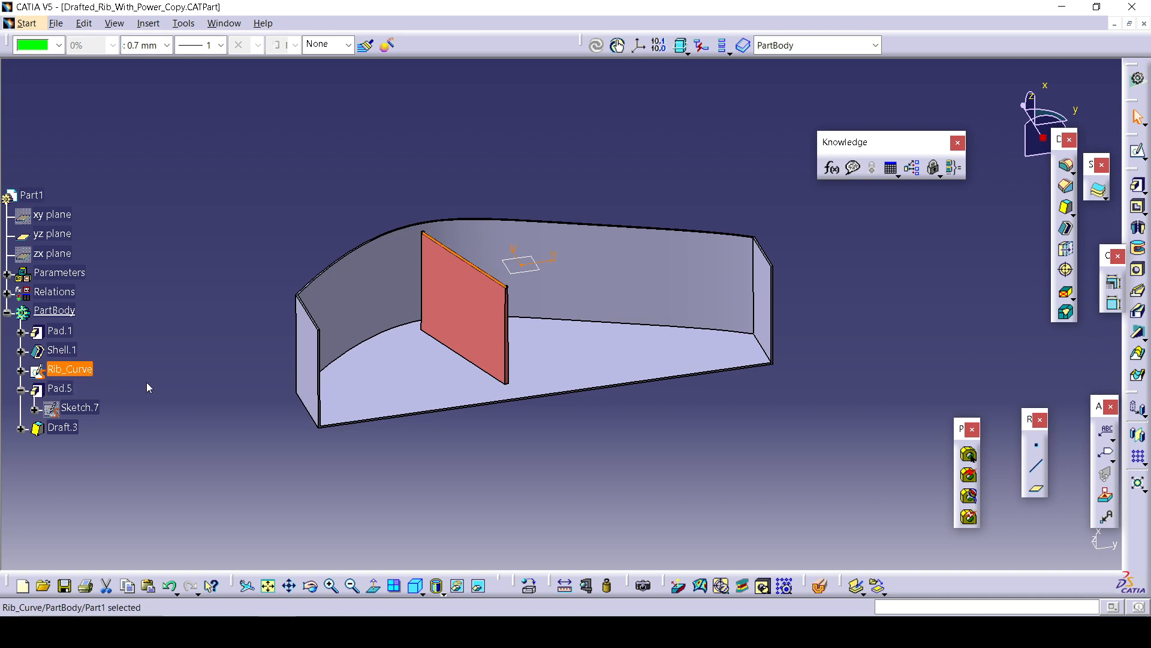
{"action": "left_click", "coordinate": [146, 383]}
{"action": "double_click", "coordinate": [78, 369]}
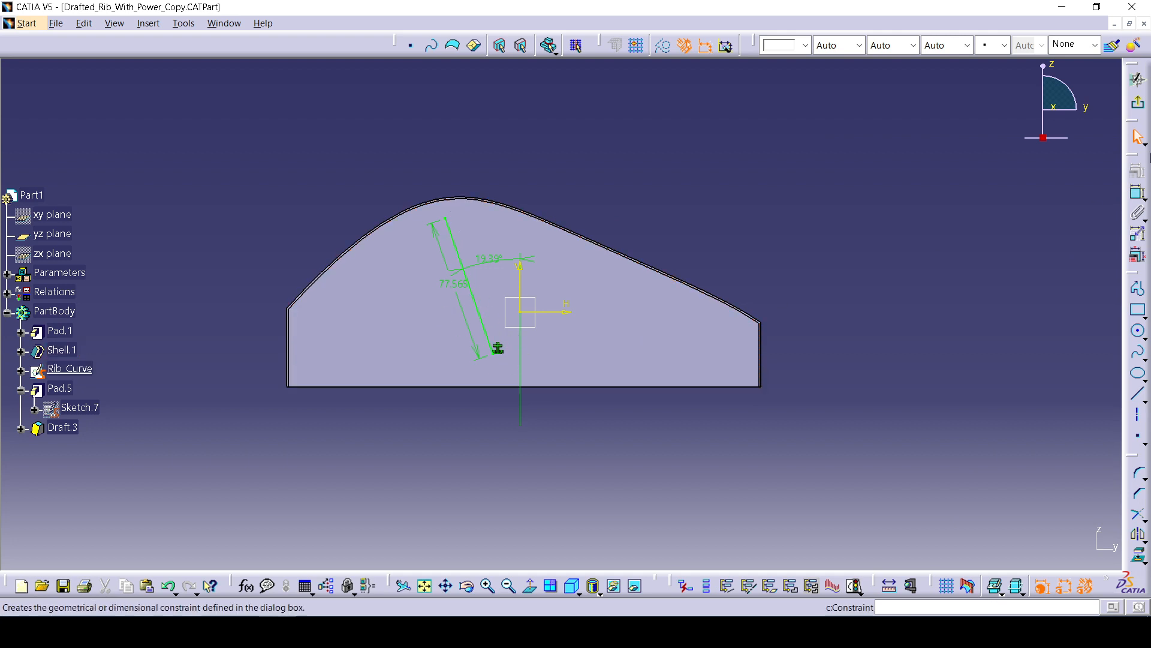
{"action": "left_click", "coordinate": [1137, 102]}
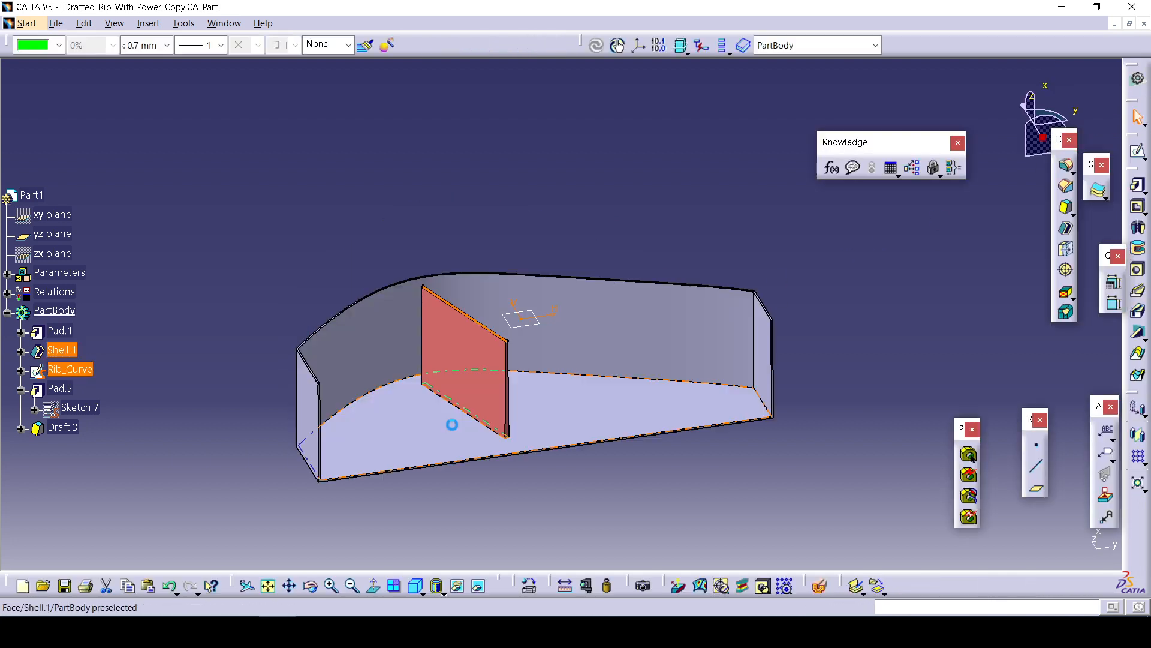
Open Pad.5's definition to review its Up to surface limit and cancel the dialog.
{"action": "double_click", "coordinate": [60, 388]}
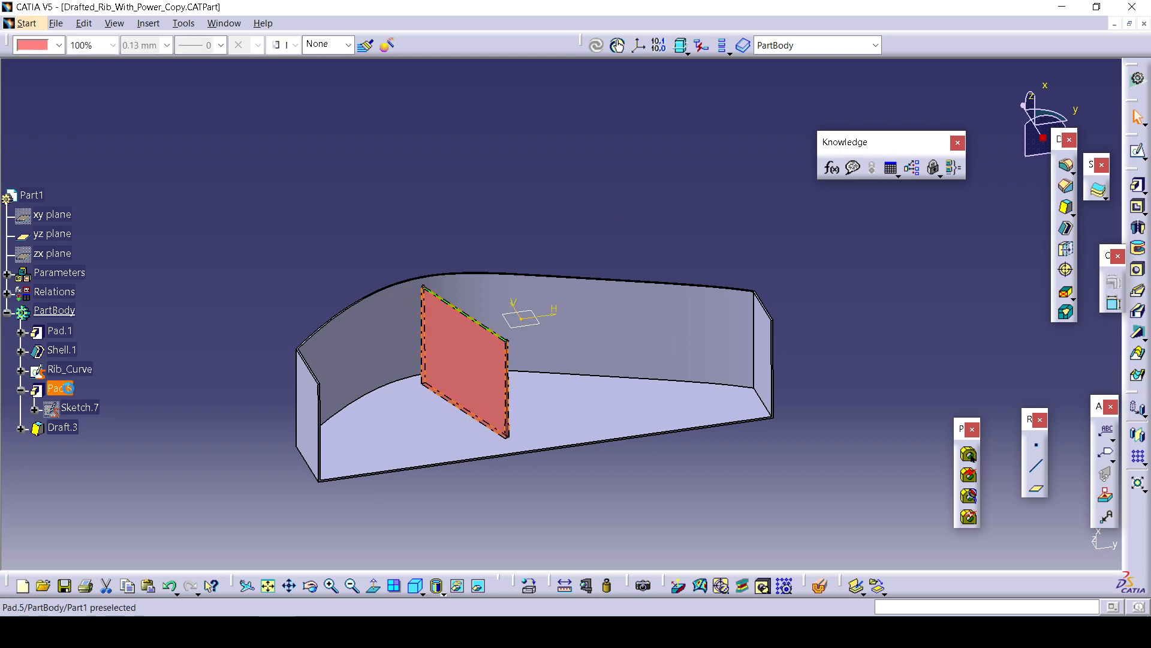
{"action": "left_click", "coordinate": [1058, 335]}
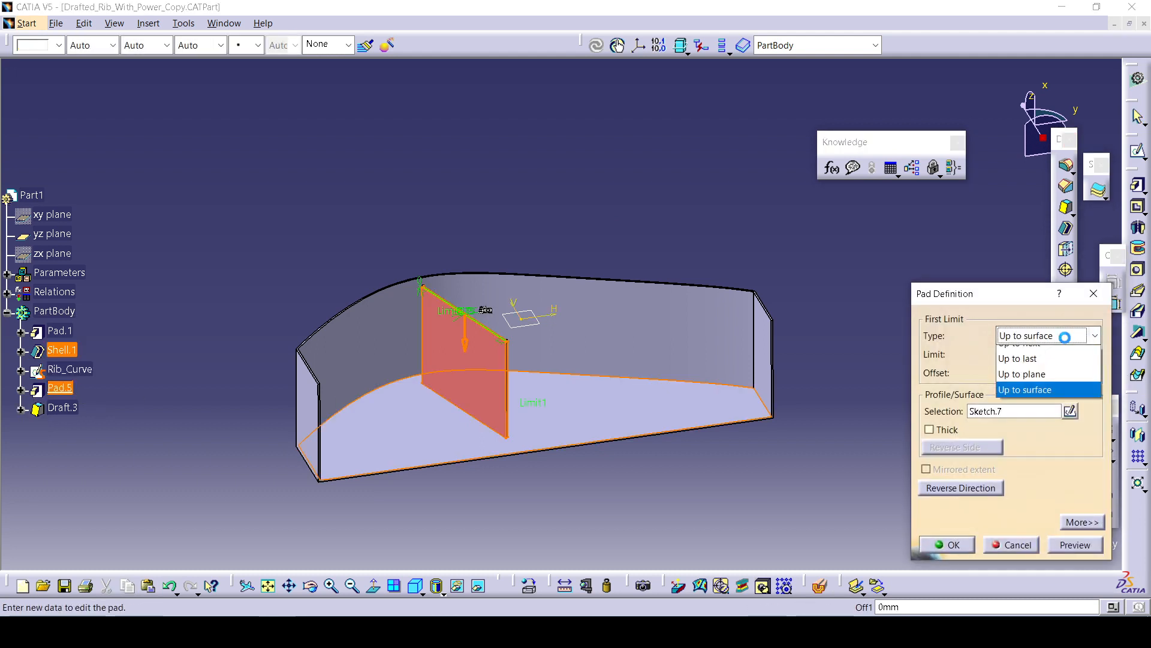
{"action": "left_click", "coordinate": [1042, 415]}
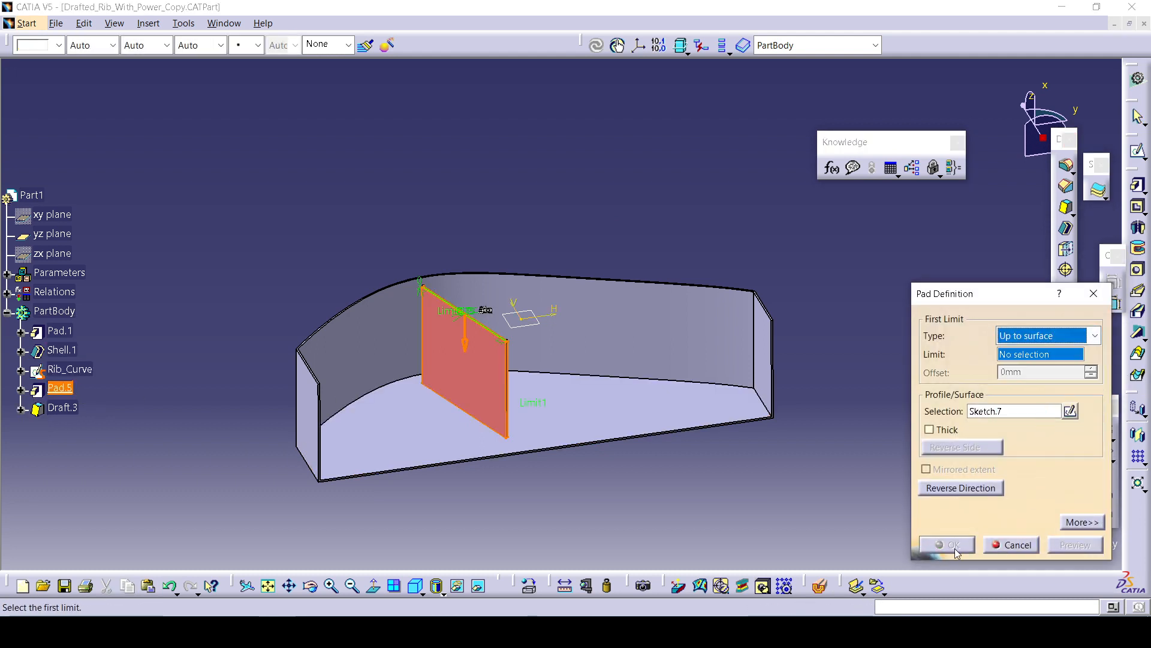
{"action": "left_click", "coordinate": [1011, 545]}
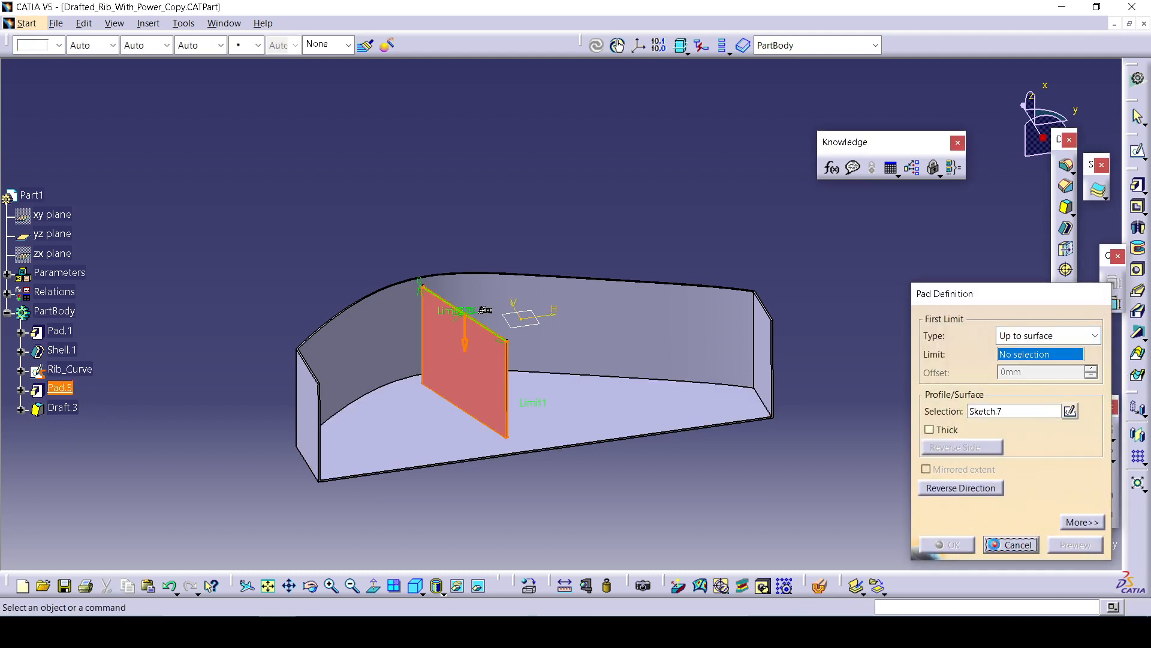
Open Draft.3's definition to review its angle, drafted faces and neutral element, then cancel the dialog.
{"action": "double_click", "coordinate": [51, 411]}
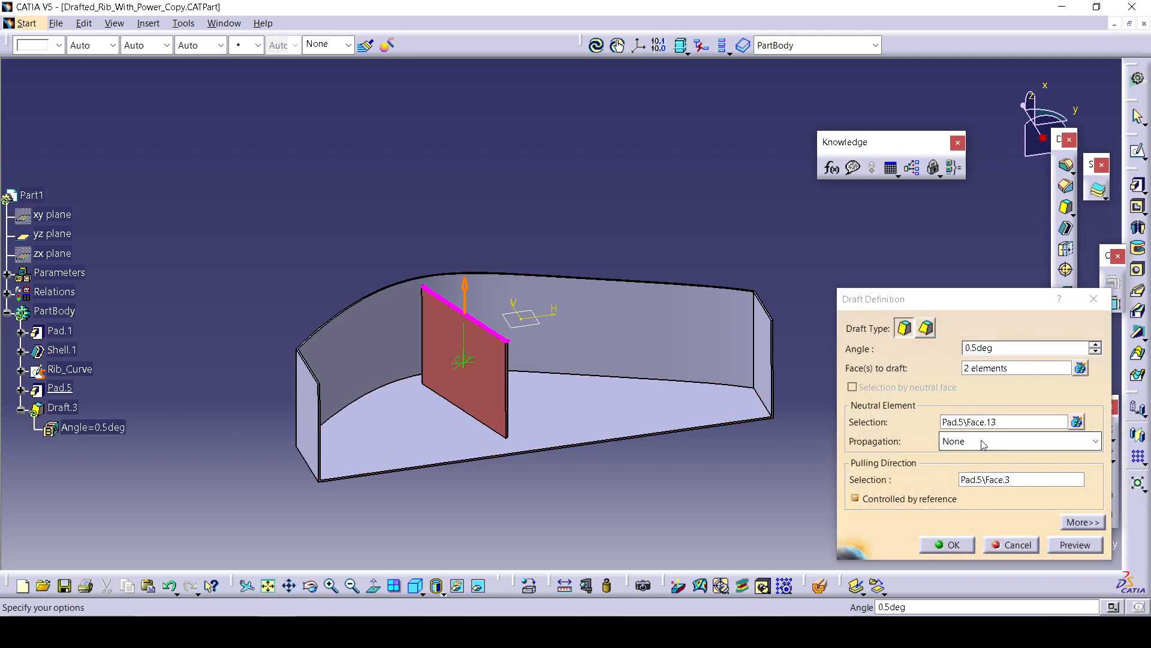
{"action": "left_click", "coordinate": [1011, 546]}
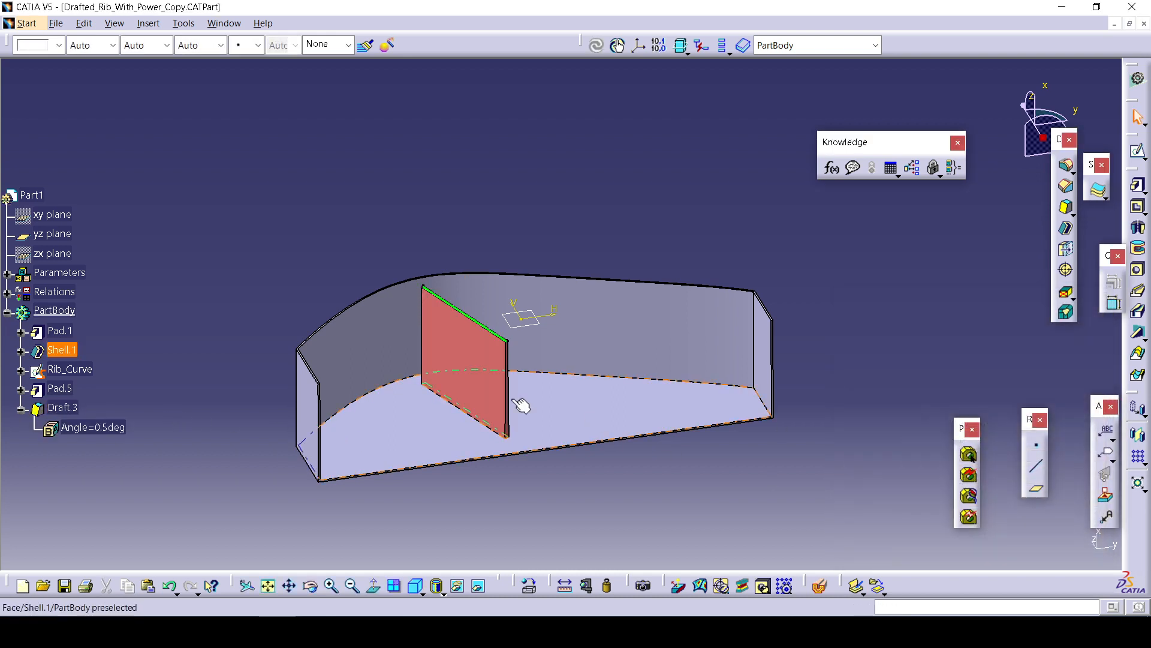
Open Pad.5's definition, expand it to review both limits and thin pad options, and close the dialog.
{"action": "double_click", "coordinate": [60, 387]}
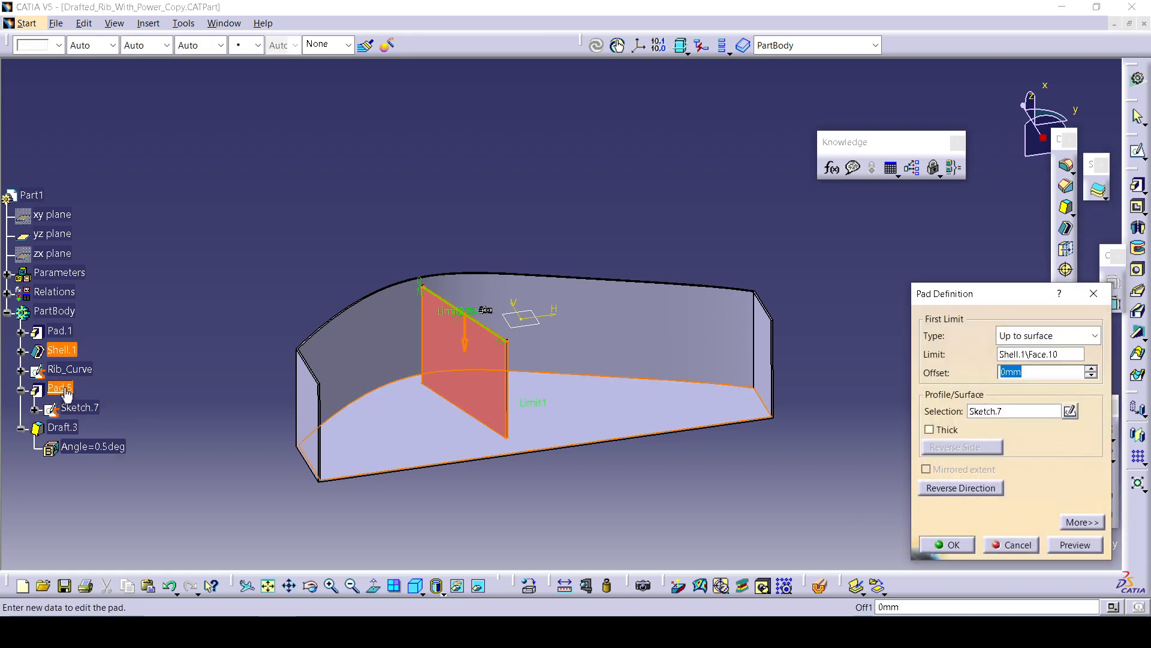
{"action": "left_click", "coordinate": [1023, 546]}
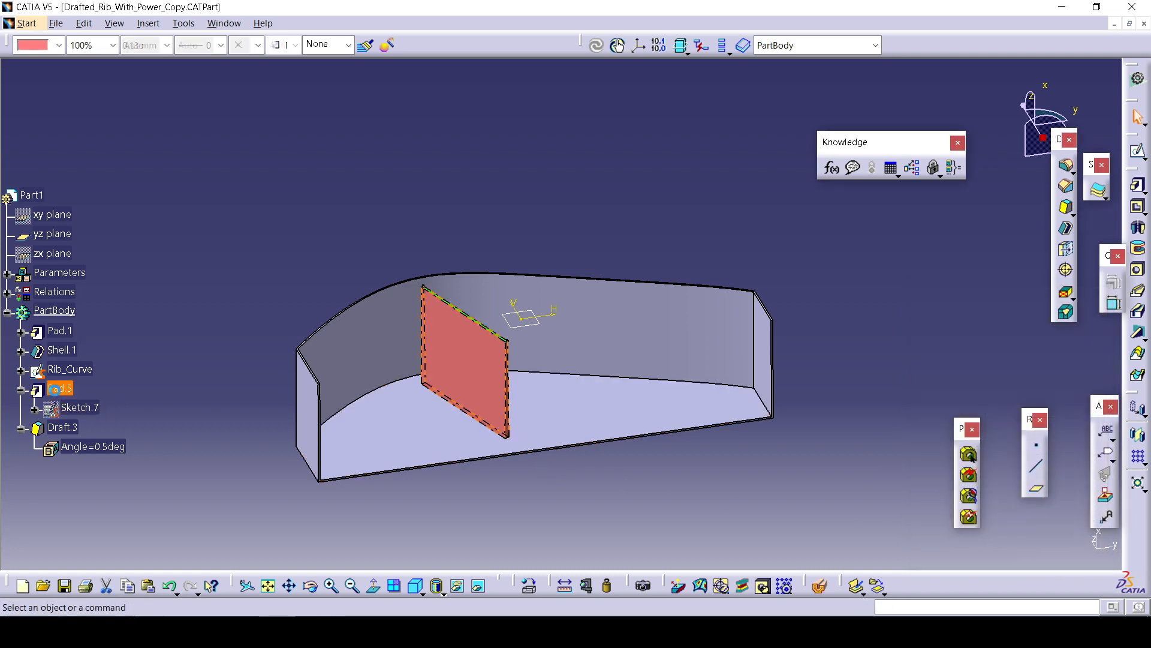
{"action": "double_click", "coordinate": [55, 388]}
{"action": "left_click", "coordinate": [1074, 527]}
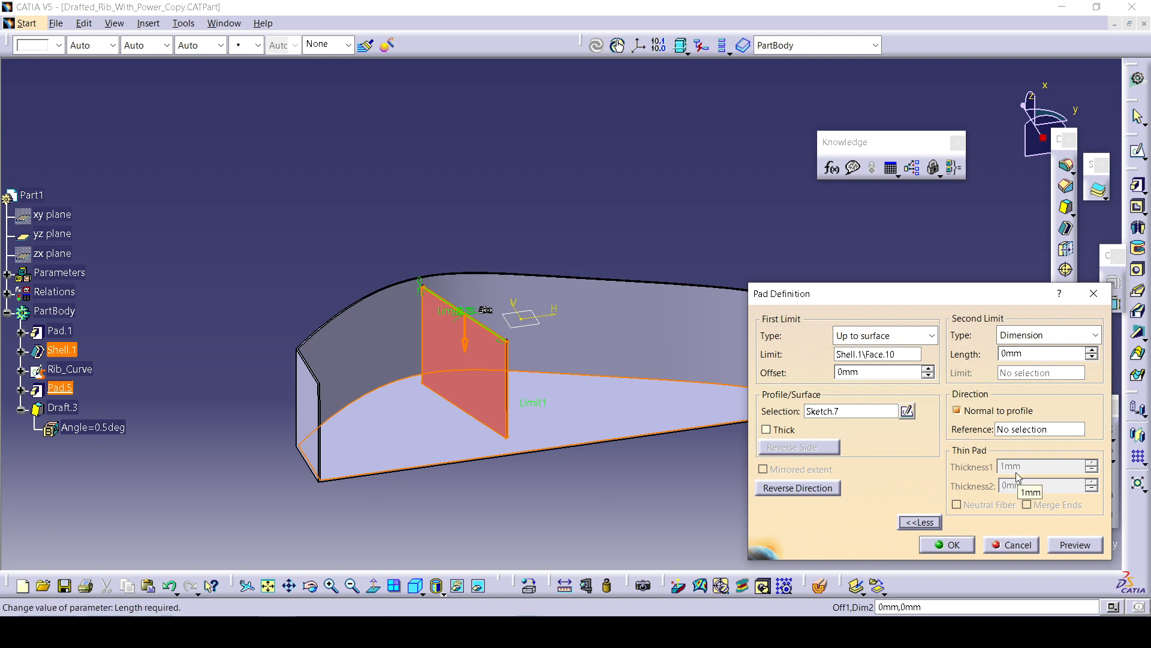
{"action": "left_click", "coordinate": [947, 545]}
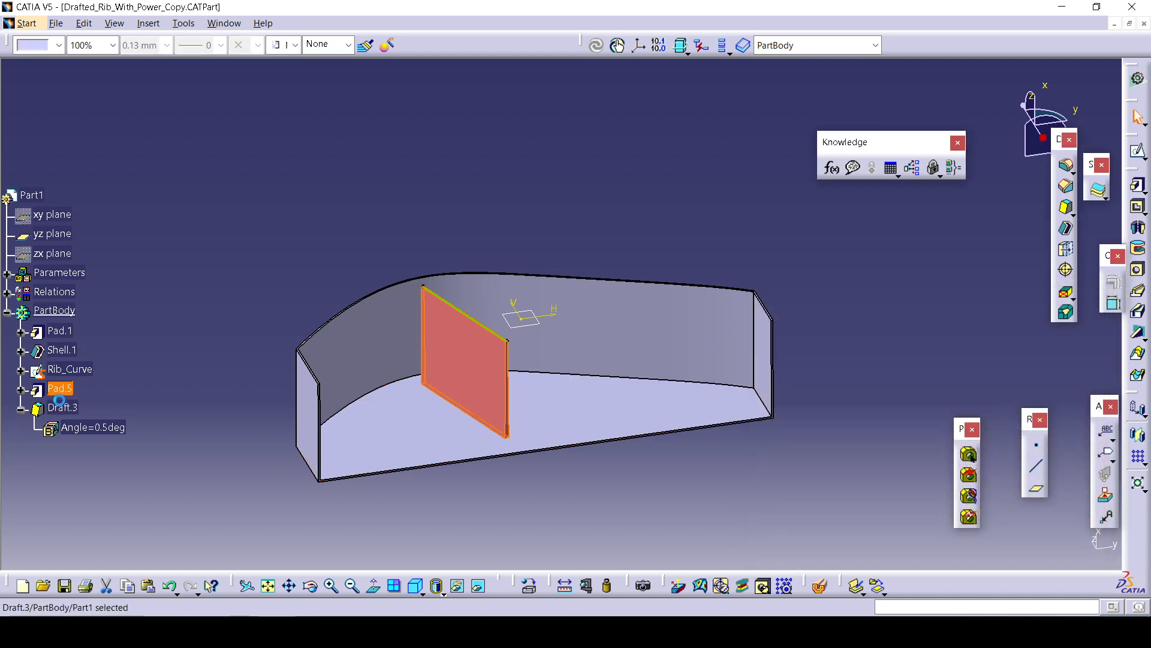
Reopen Draft.3's definition to check its settings and close the dialog.
{"action": "double_click", "coordinate": [60, 400]}
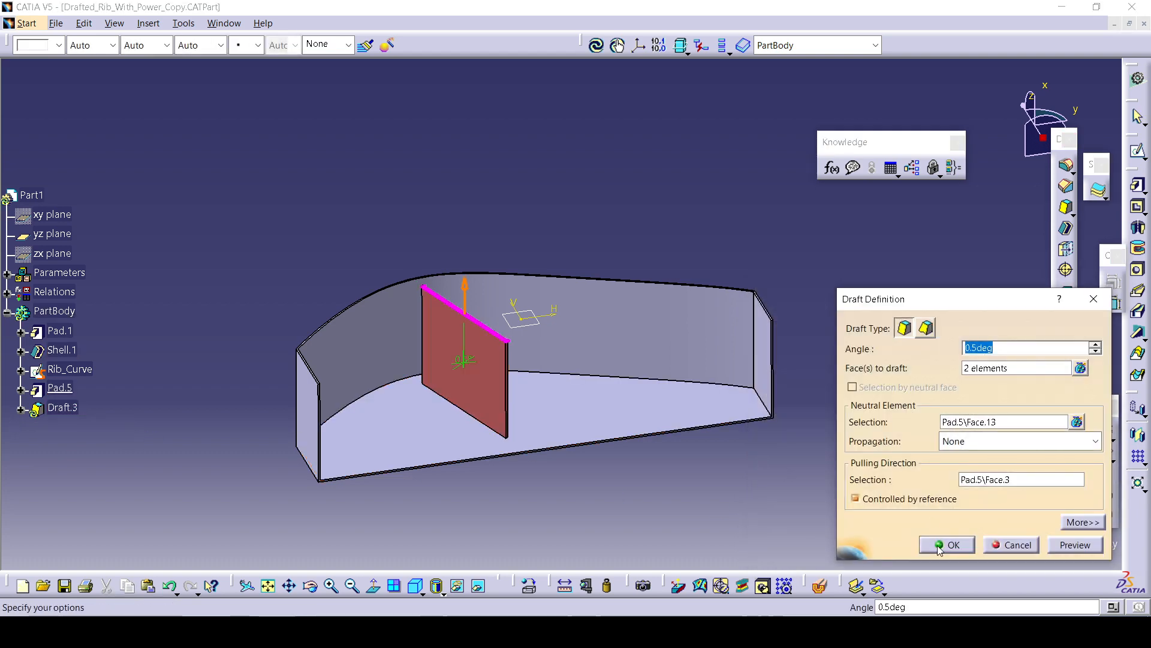
{"action": "left_click", "coordinate": [940, 545]}
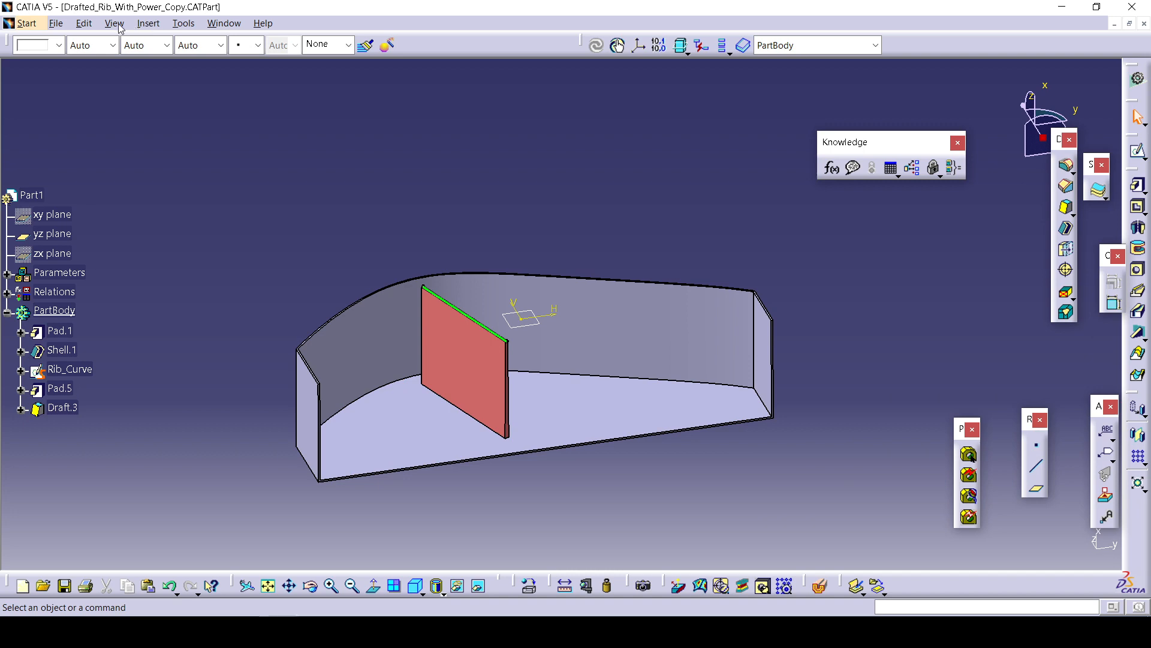
Start a new Power Copy definition and name it RIB_PowerCopy.
{"action": "left_click", "coordinate": [117, 24]}
{"action": "mouse_move", "coordinate": [166, 23]}
{"action": "mouse_move", "coordinate": [203, 424]}
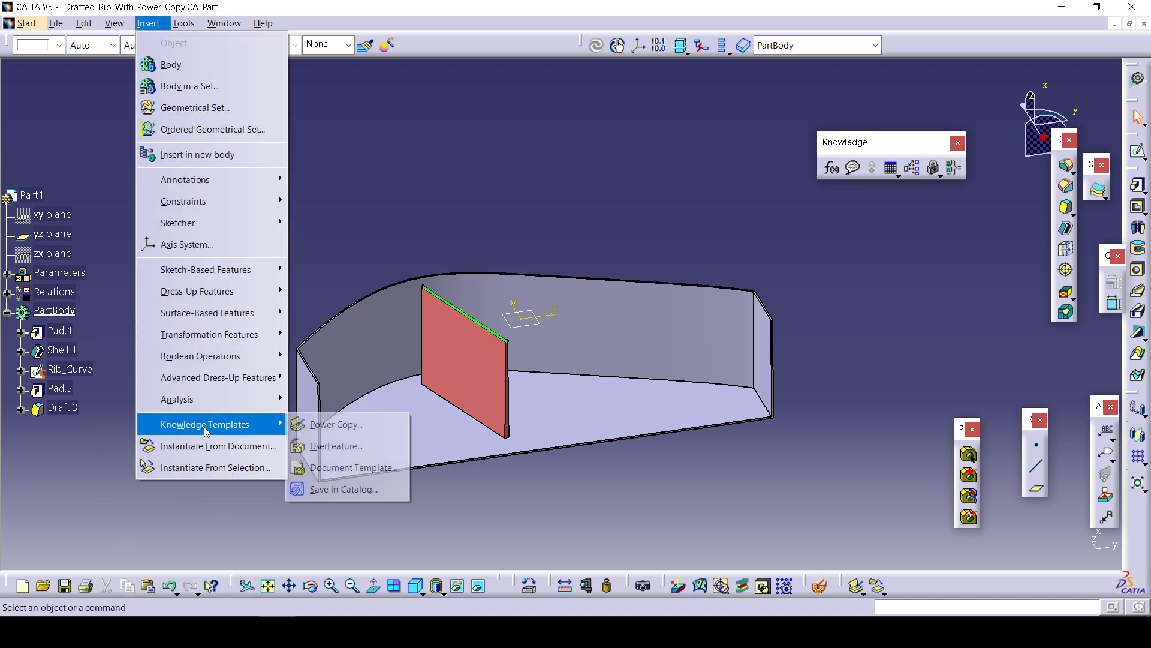
{"action": "left_click", "coordinate": [360, 425]}
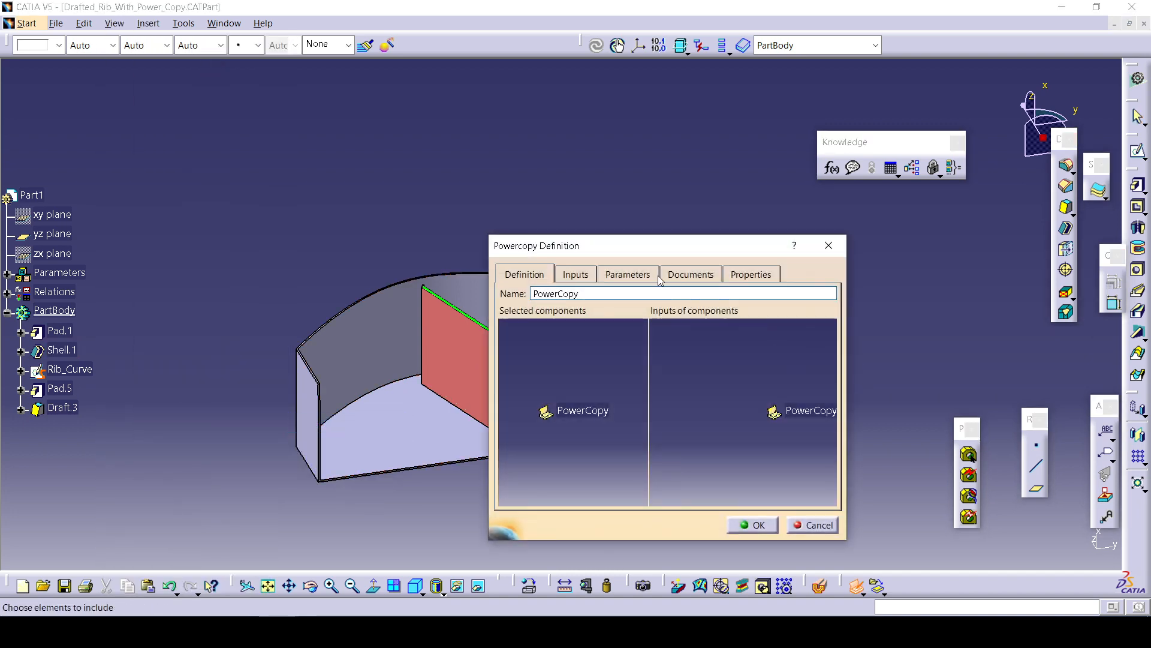
{"action": "left_click_drag", "start_coordinate": [643, 255], "coordinate": [968, 111]}
{"action": "middle_click_drag", "start_coordinate": [528, 324], "coordinate": [382, 262]}
{"action": "middle_click_drag", "start_coordinate": [592, 363], "coordinate": [535, 358]}
{"action": "left_click_drag", "start_coordinate": [957, 106], "coordinate": [687, 169]}
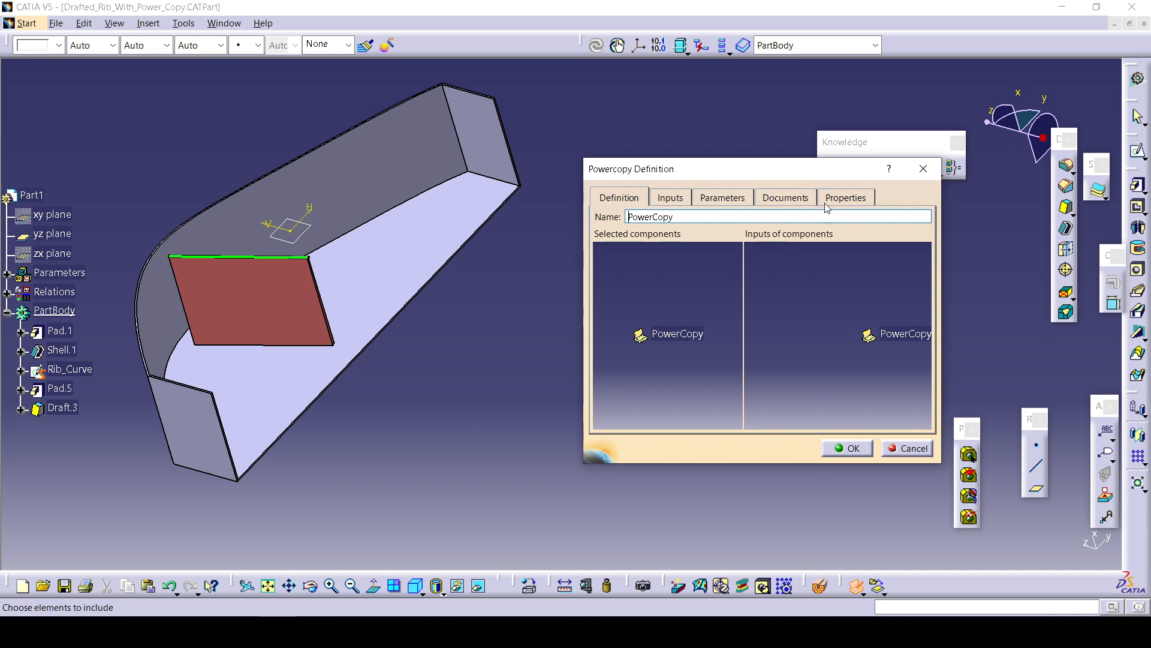
{"action": "double_click", "coordinate": [675, 218]}
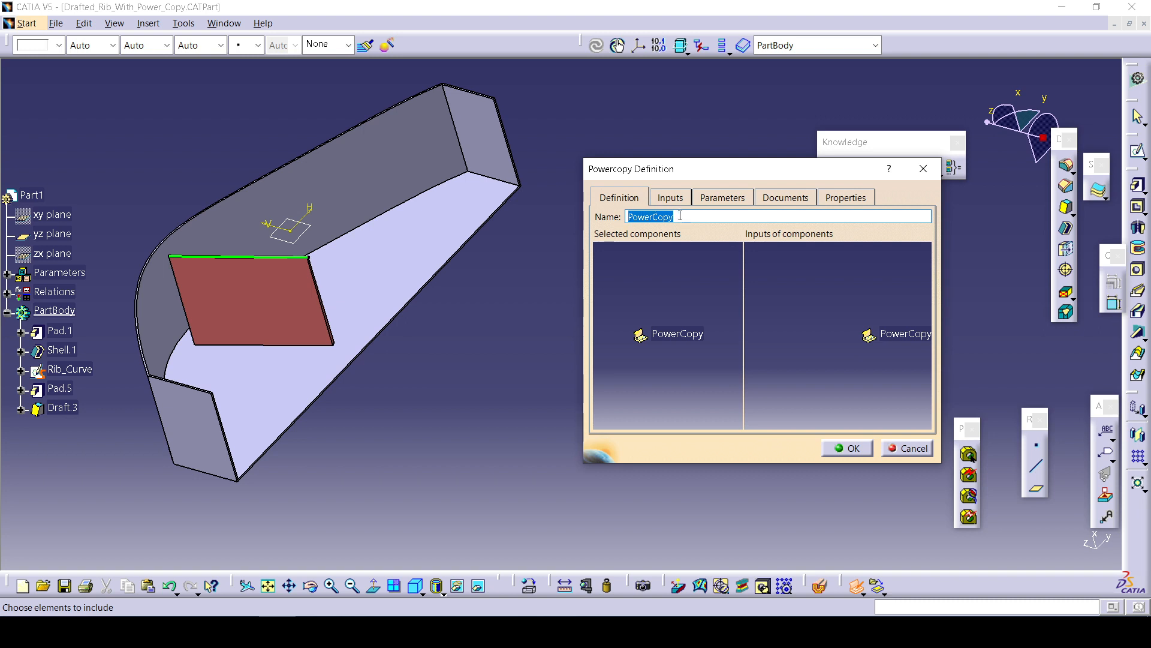
{"action": "type", "text": "RIB_"}
Select Pad.5 and Draft.3 from the tree as the Power Copy's components.
{"action": "left_click", "coordinate": [684, 203]}
{"action": "left_click", "coordinate": [619, 197]}
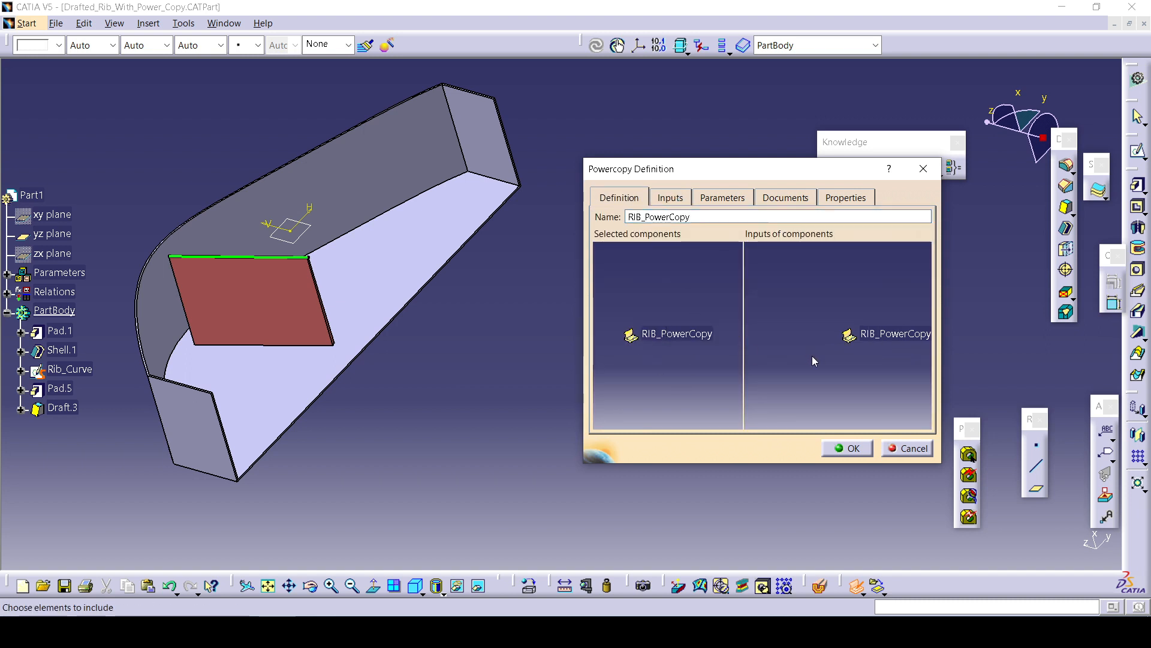
{"action": "middle_click_drag", "start_coordinate": [863, 361], "coordinate": [802, 356]}
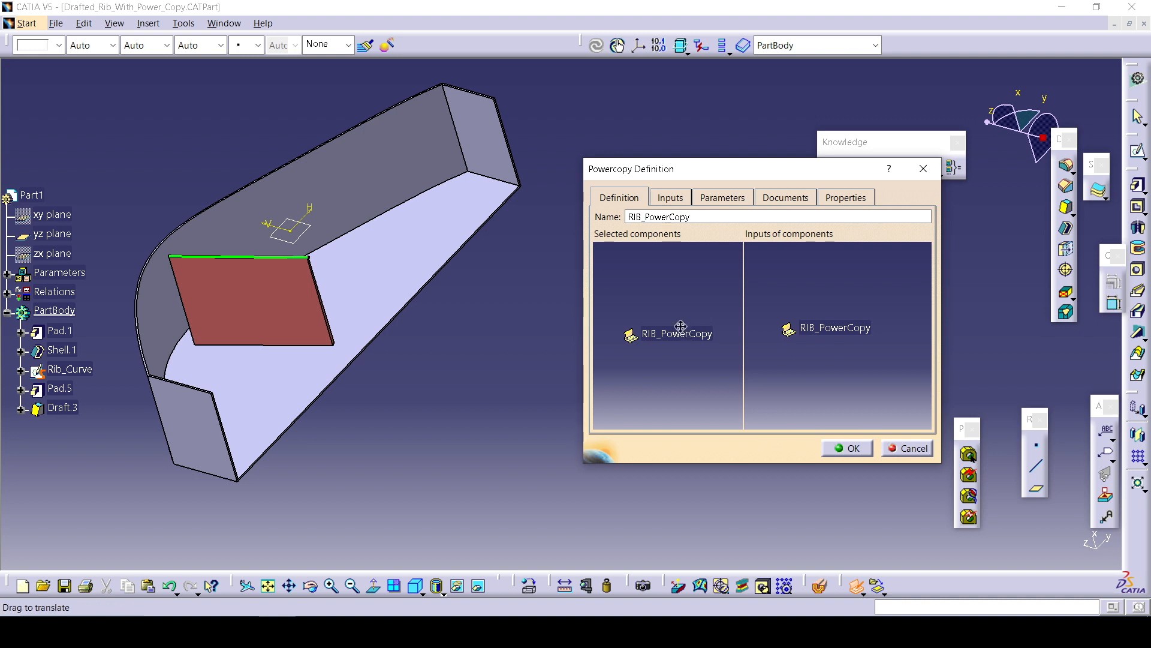
{"action": "left_click", "coordinate": [670, 198]}
{"action": "middle_click_drag", "start_coordinate": [906, 315], "coordinate": [699, 290]}
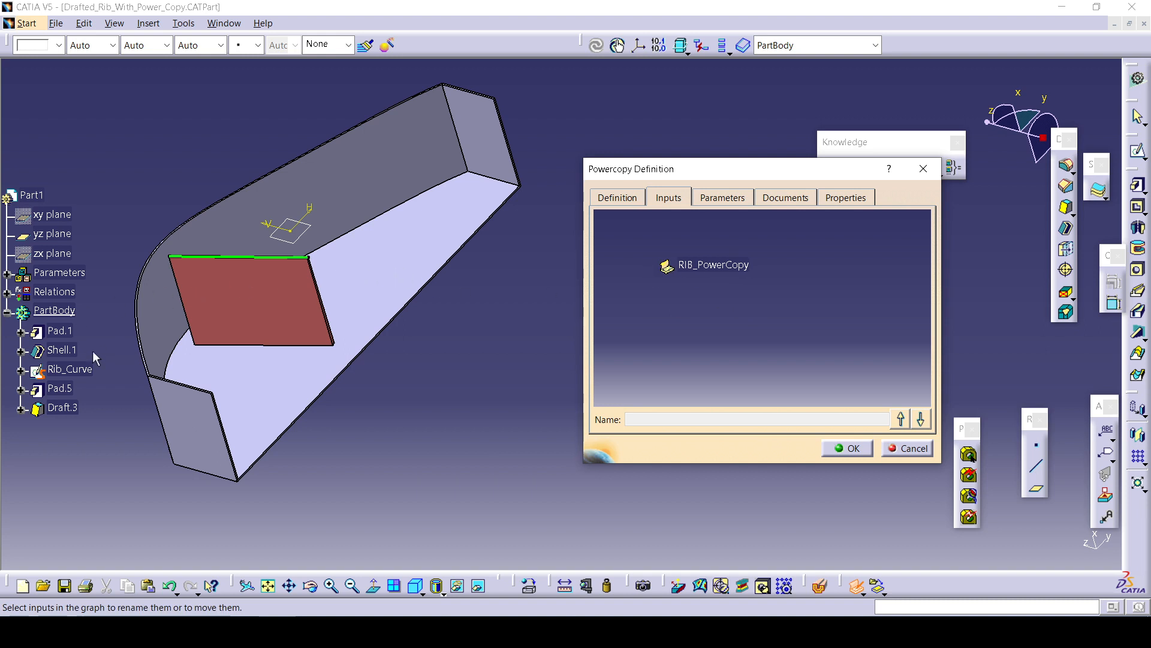
{"action": "left_click", "coordinate": [61, 388]}
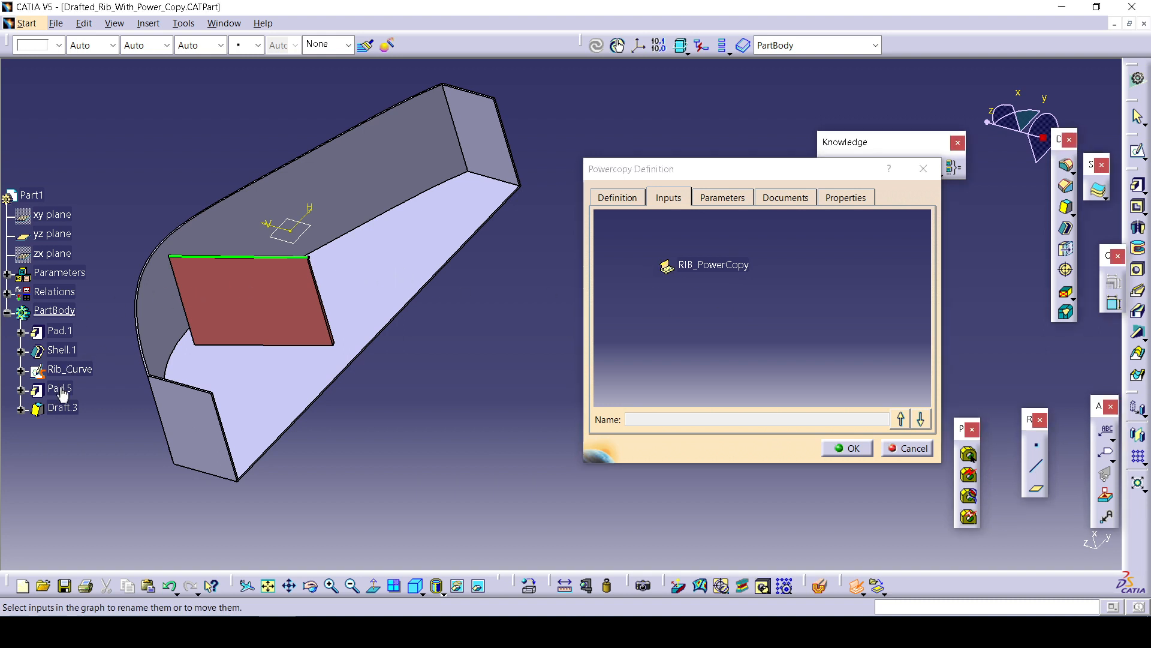
{"action": "left_click", "coordinate": [713, 197]}
{"action": "left_click", "coordinate": [668, 198]}
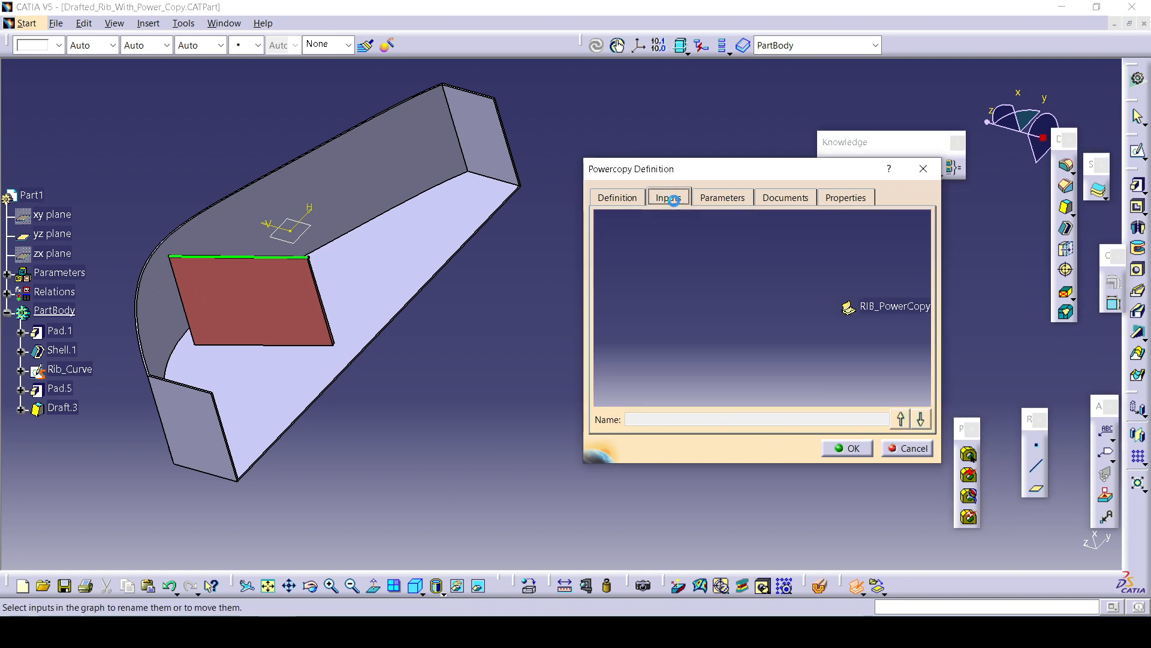
{"action": "left_click", "coordinate": [57, 396]}
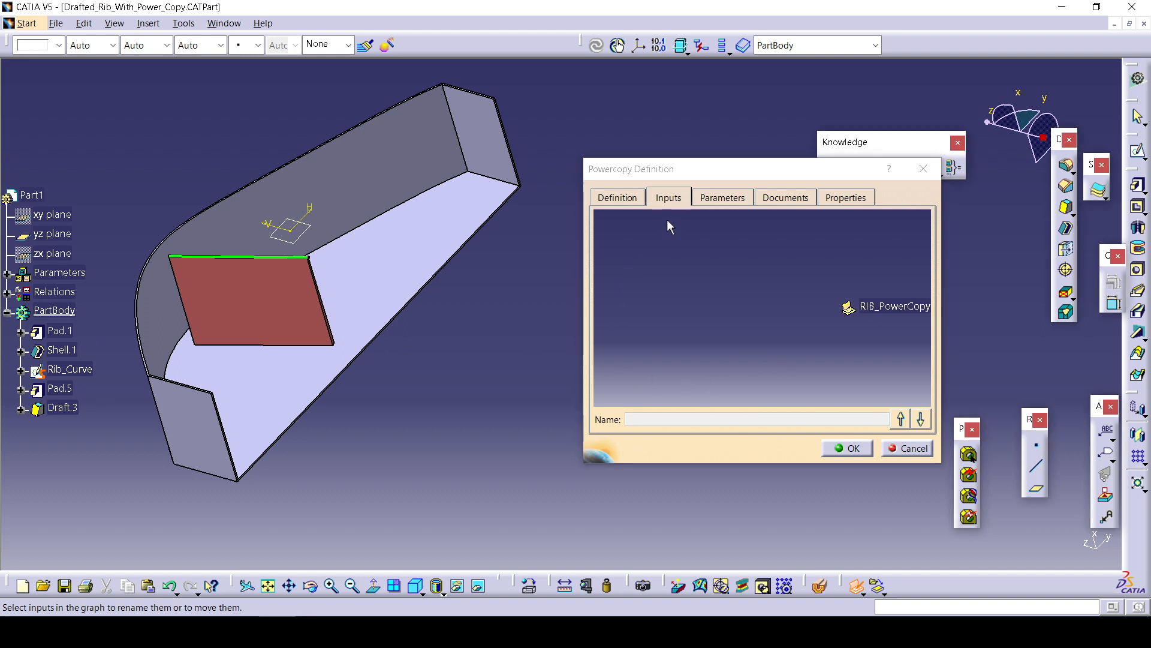
{"action": "left_click", "coordinate": [617, 197]}
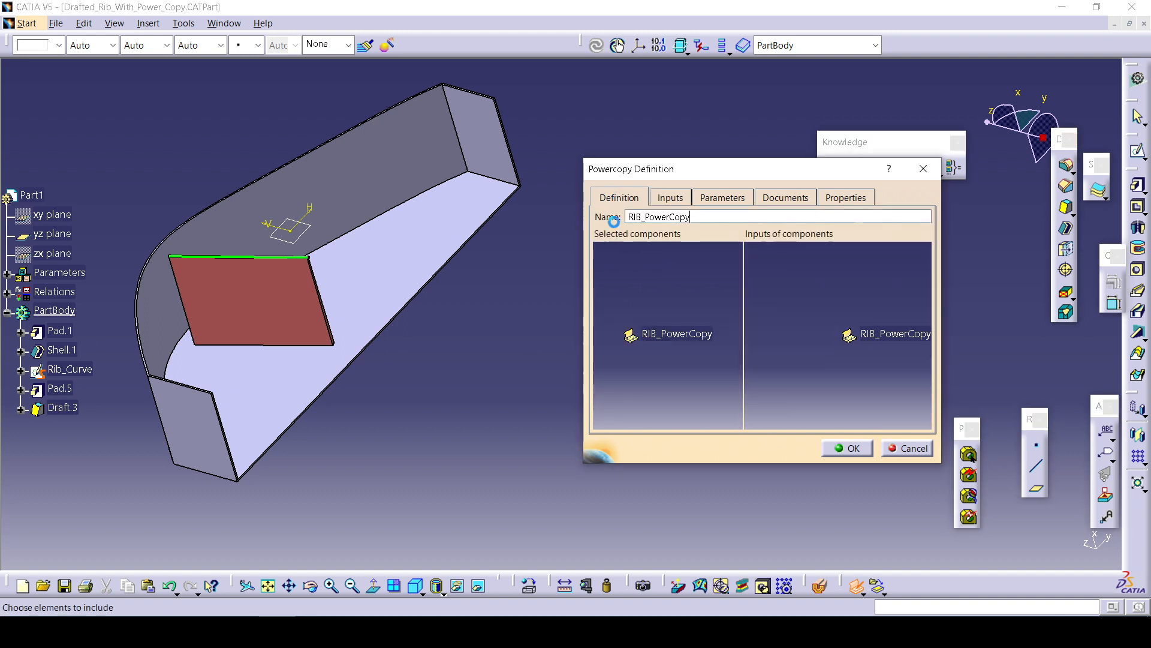
{"action": "left_click", "coordinate": [72, 391]}
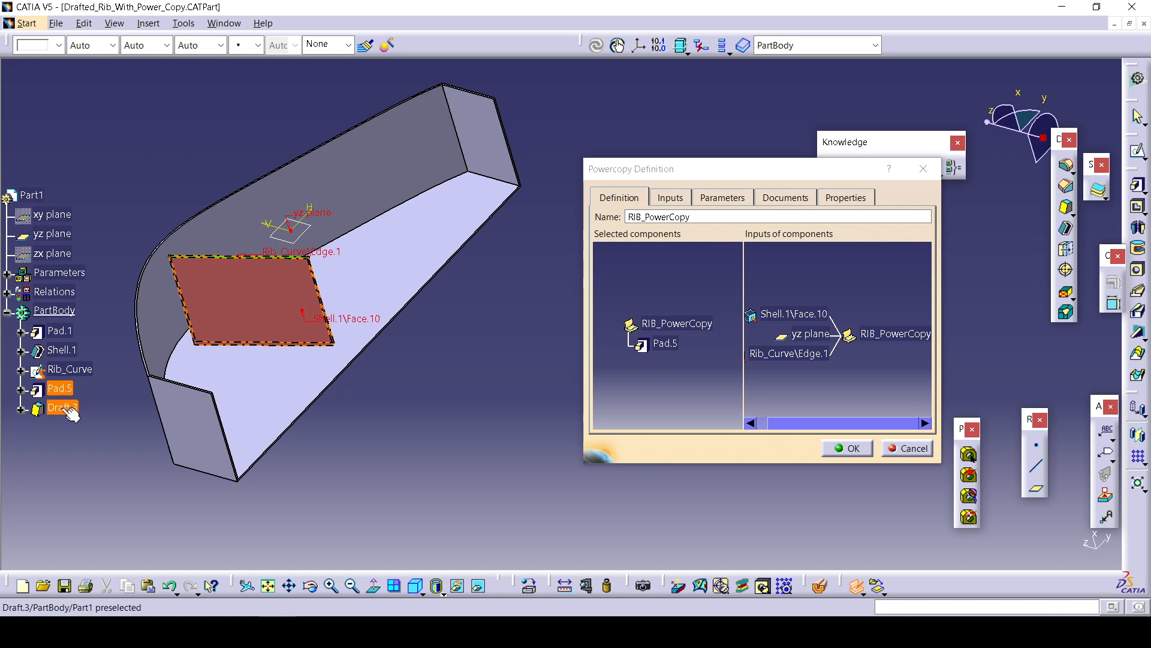
{"action": "left_click", "coordinate": [62, 408]}
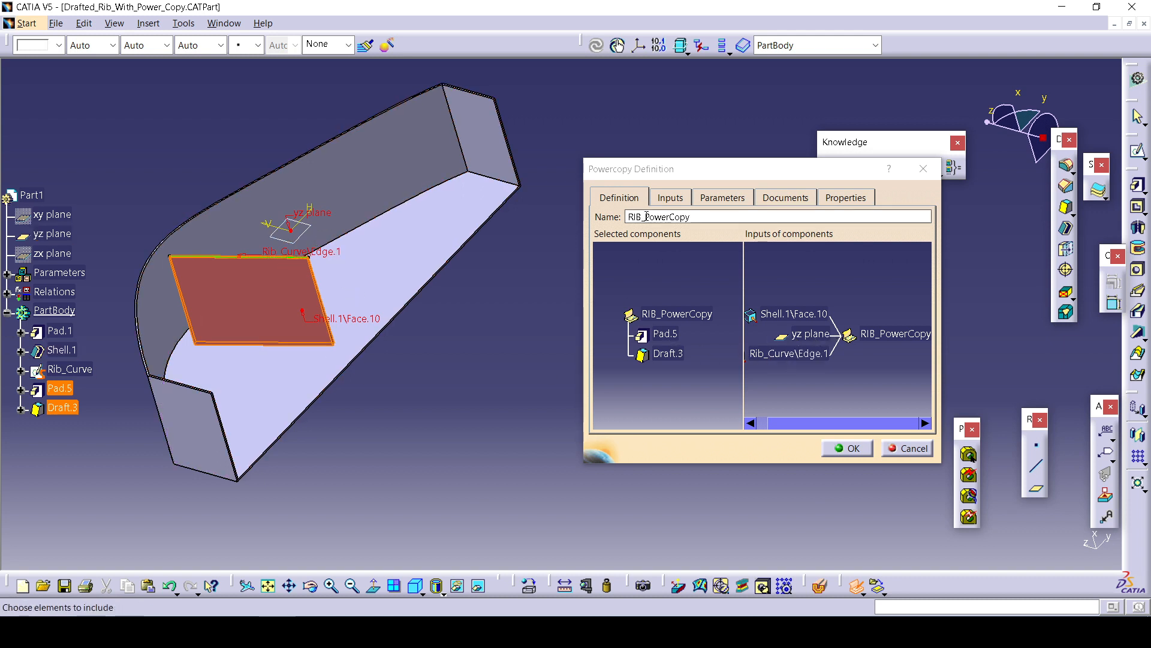
Rename the Shell.1 face input of the Power Copy as Shell_Face.
{"action": "left_click", "coordinate": [722, 198]}
{"action": "left_click", "coordinate": [670, 197]}
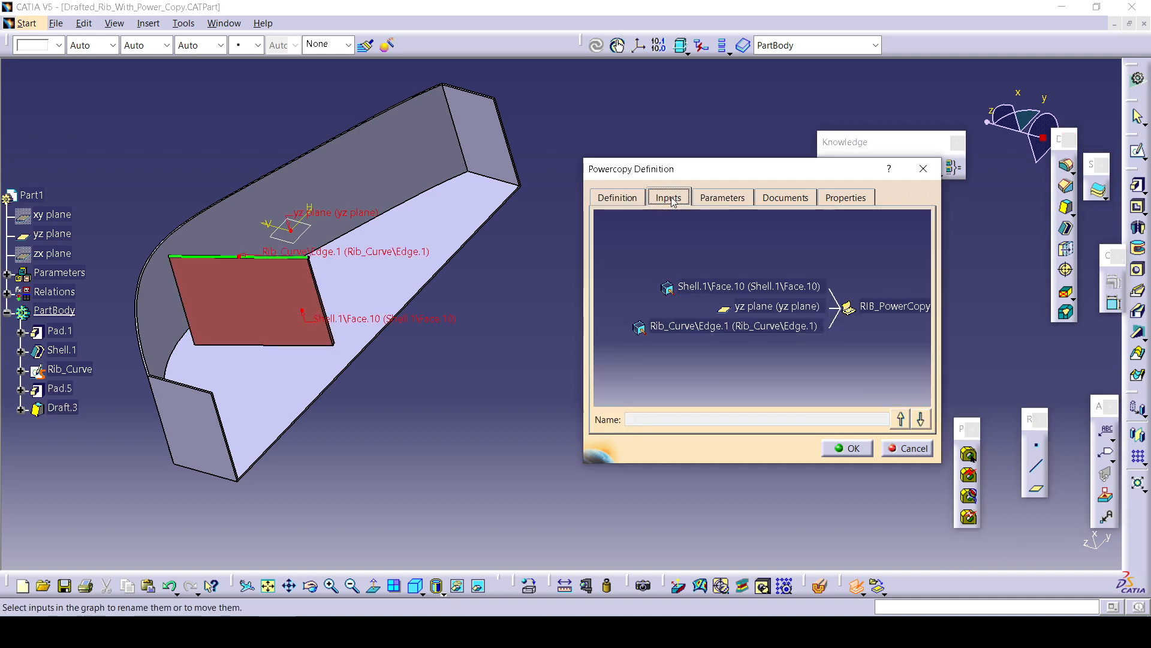
{"action": "left_click", "coordinate": [742, 293]}
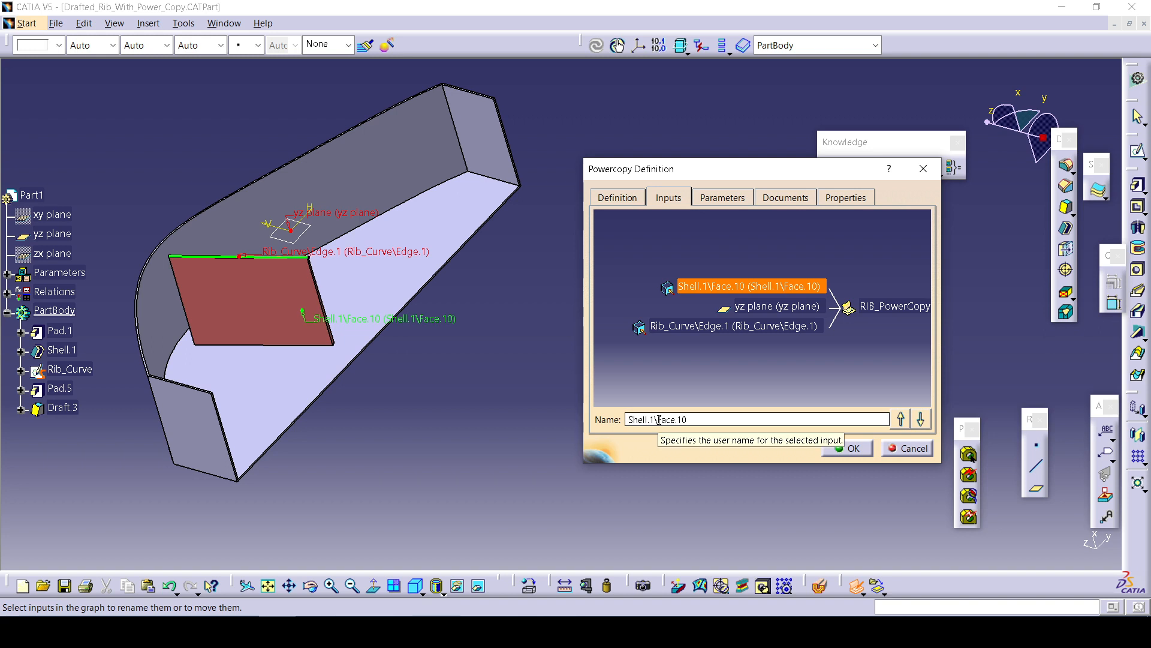
{"action": "left_click_drag", "start_coordinate": [659, 419], "coordinate": [651, 420]}
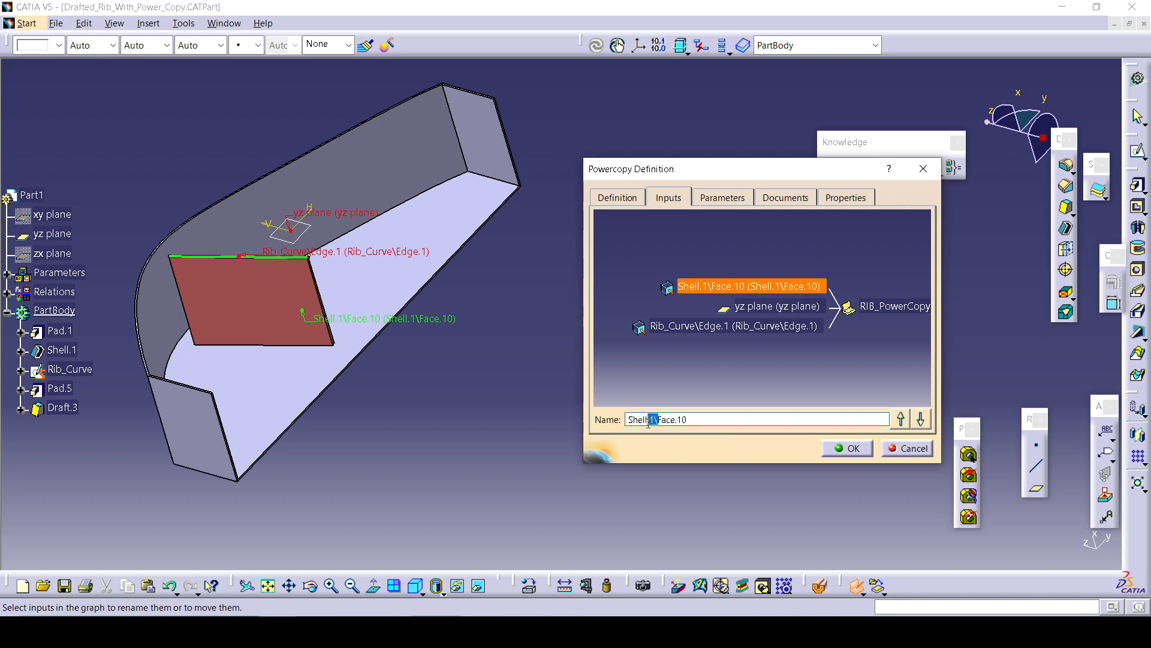
{"action": "key", "text": "BackSpace"}
{"action": "type", "text": "_"}
Rename the yz plane input of the Power Copy as plane.
{"action": "left_click", "coordinate": [758, 309]}
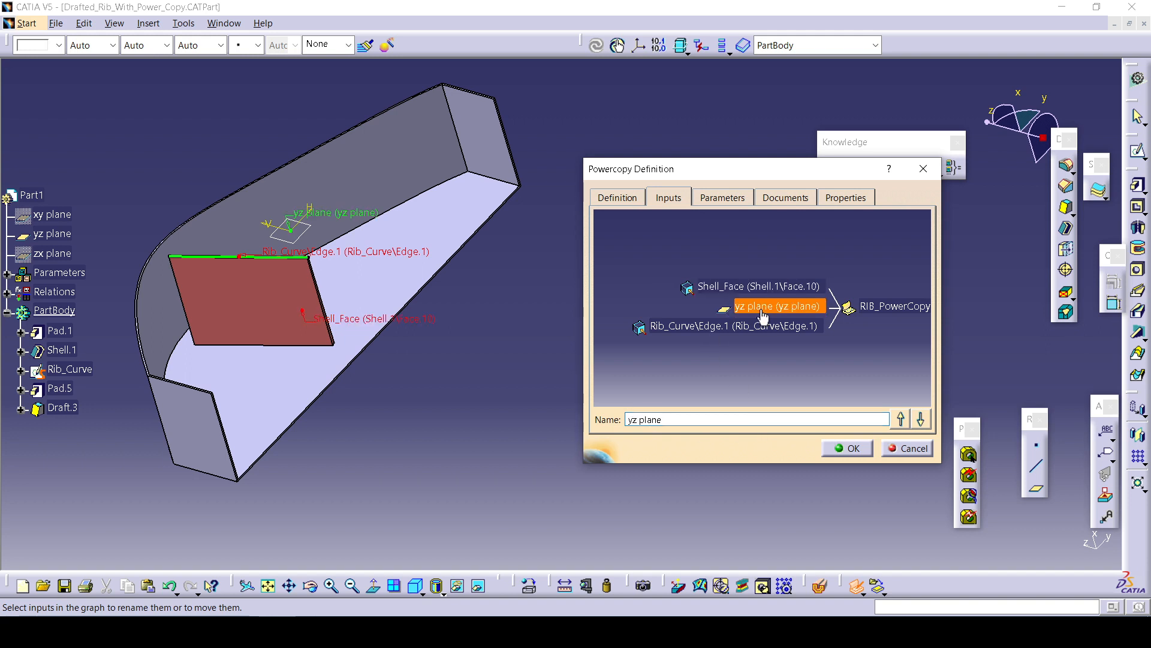
{"action": "double_click", "coordinate": [633, 420]}
{"action": "key", "text": "BackSpace"}
Rename the Rib_Curve edge input of the Power Copy as Rib_Curve.
{"action": "left_click", "coordinate": [713, 327]}
{"action": "left_click", "coordinate": [670, 419]}
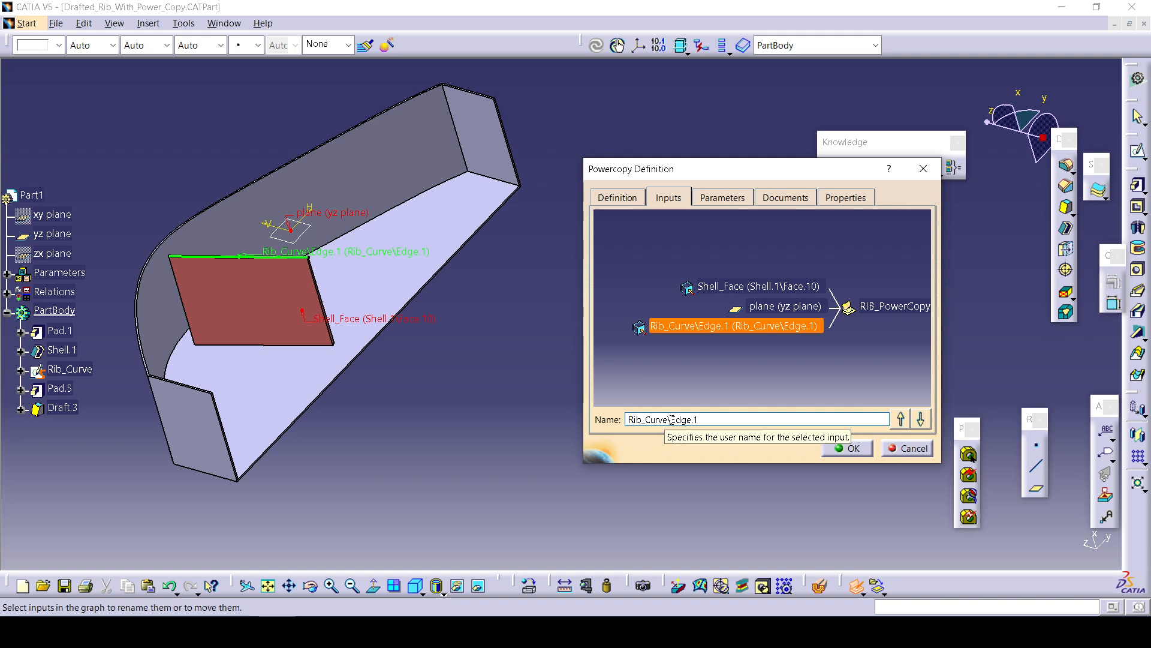
{"action": "left_click_drag", "start_coordinate": [668, 419], "coordinate": [722, 431]}
{"action": "key", "text": "BackSpace"}
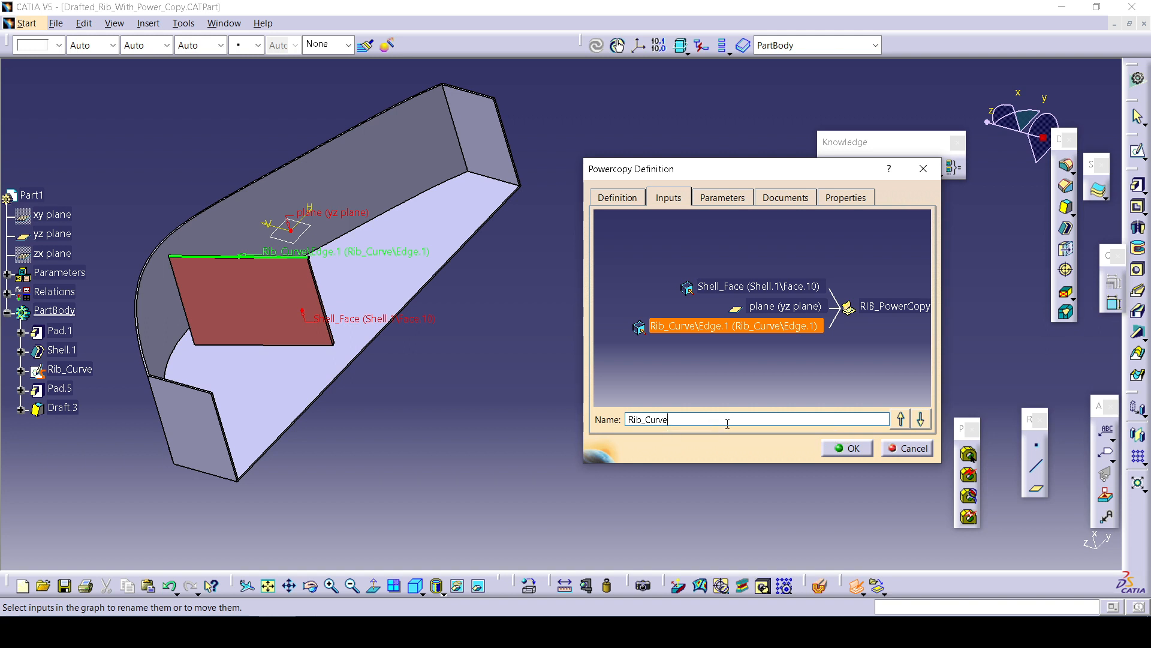
Publish Pad.5's ThickThin1 parameter under the name Tickness.
{"action": "left_click", "coordinate": [724, 198]}
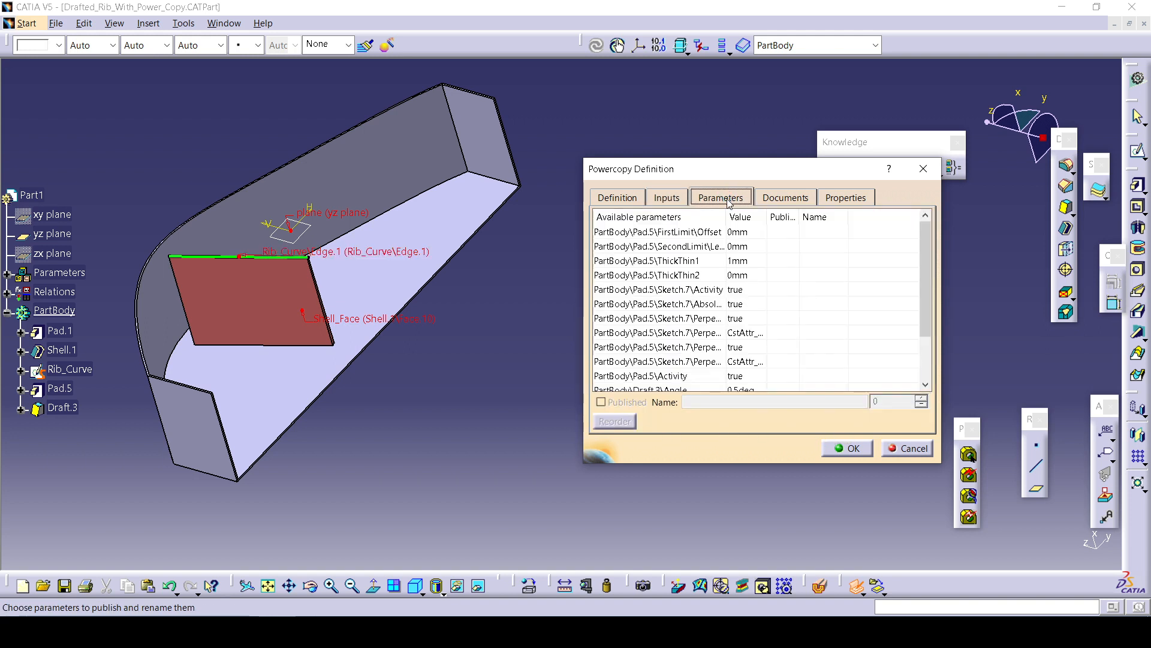
{"action": "scroll", "coordinate": [55, 416], "scroll_direction": "down", "scroll_amount": 5}
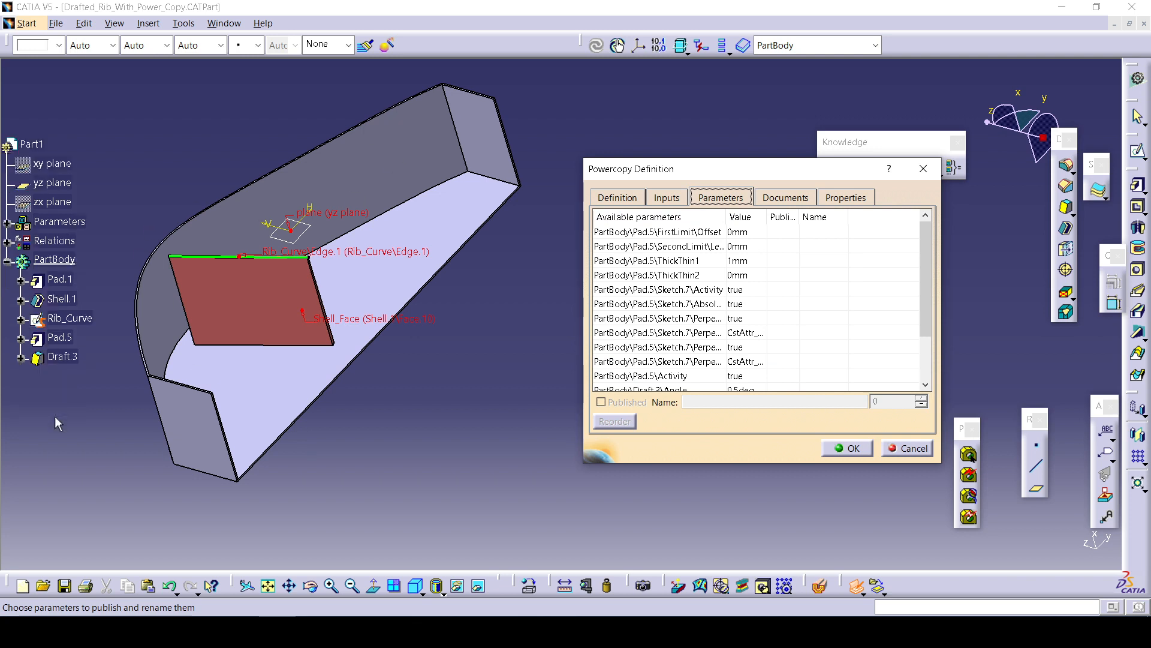
{"action": "left_click", "coordinate": [739, 263]}
{"action": "left_click", "coordinate": [602, 402]}
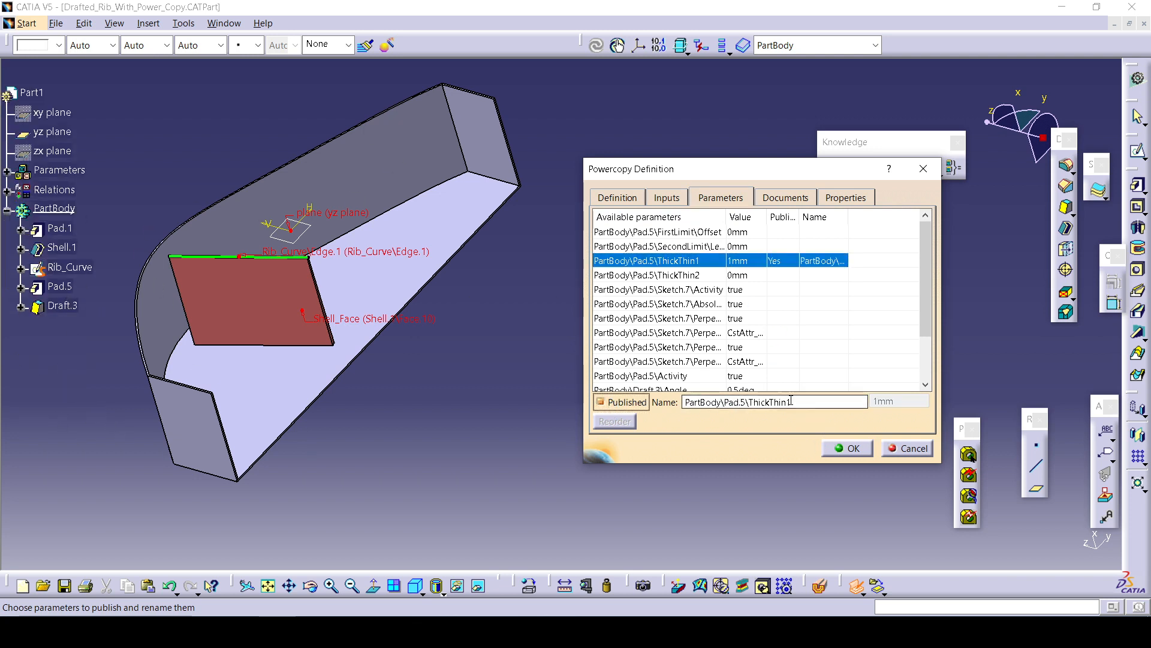
{"action": "type", "text": "Tickne"}
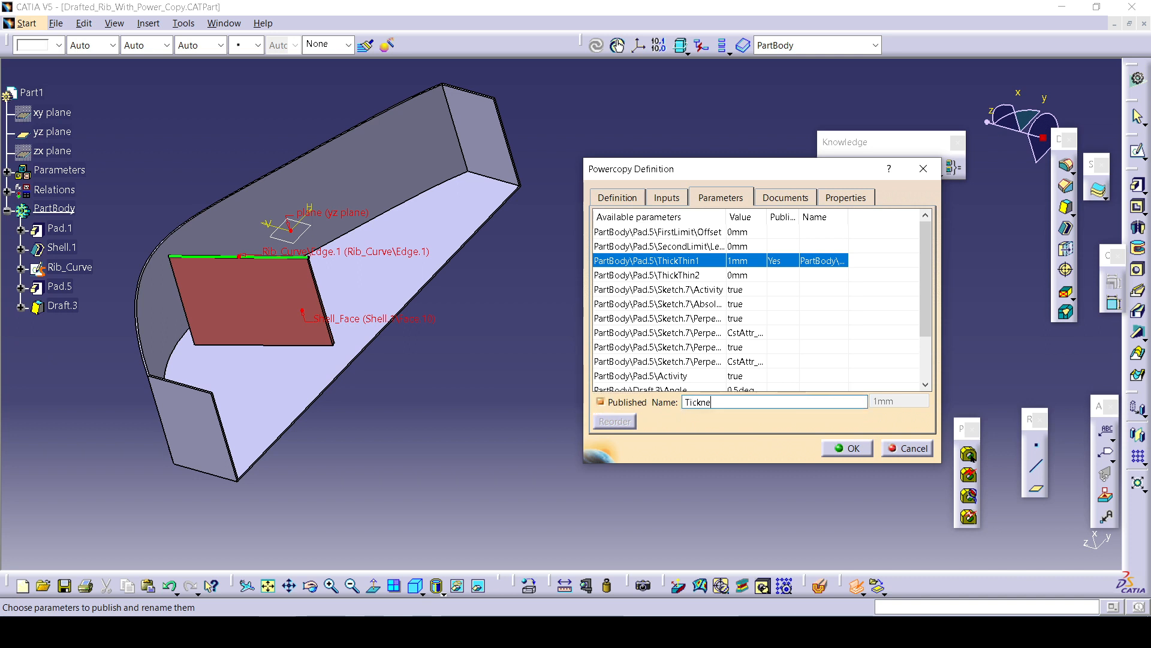
{"action": "type", "text": "ss"}
Publish Draft.3's Angle parameter in the Power Copy under the name Draft_Angle.
{"action": "left_click", "coordinate": [753, 361]}
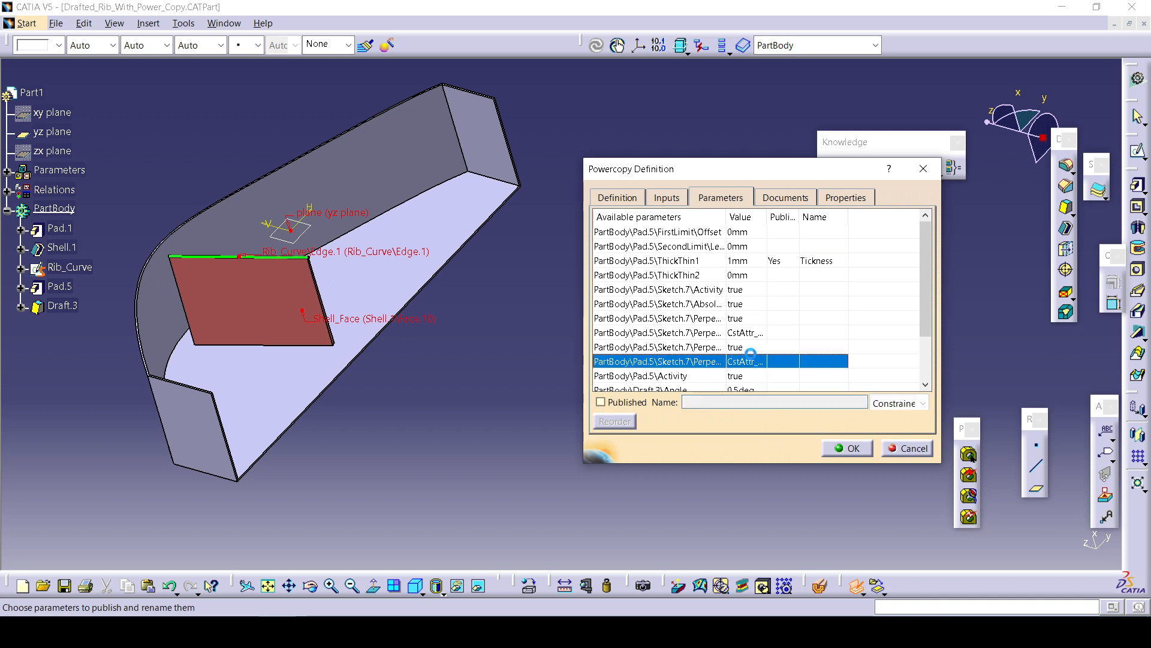
{"action": "scroll", "coordinate": [734, 372], "scroll_direction": "down", "scroll_amount": 2}
{"action": "left_click", "coordinate": [736, 335]}
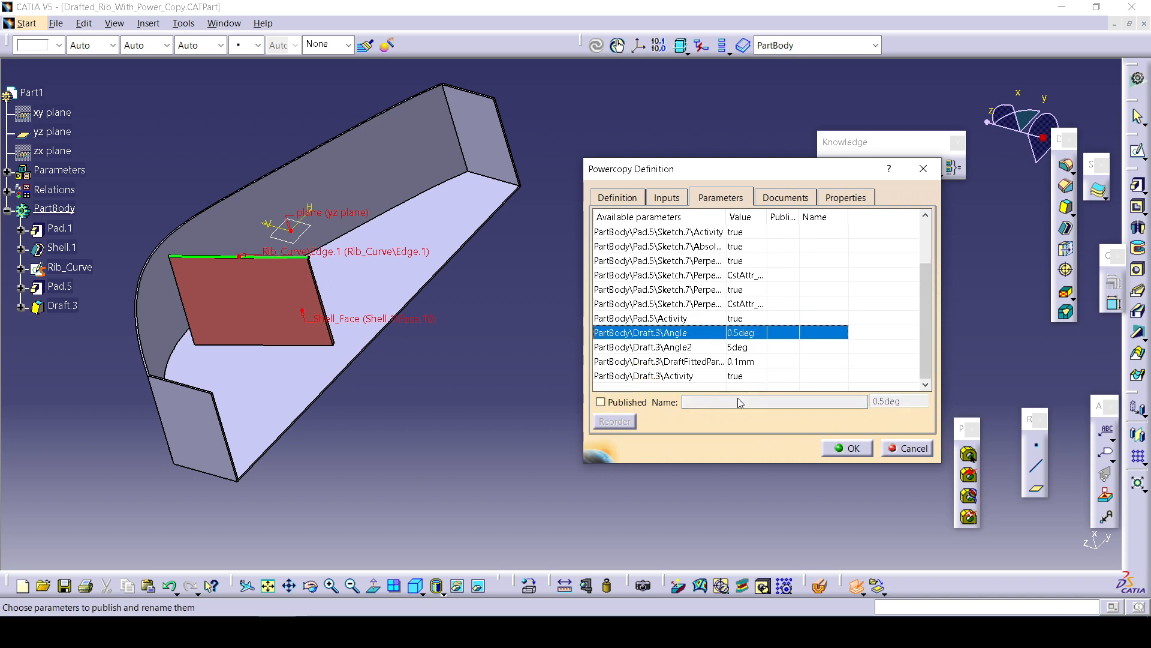
{"action": "left_click", "coordinate": [621, 402]}
{"action": "left_click_drag", "start_coordinate": [818, 400], "coordinate": [683, 401]}
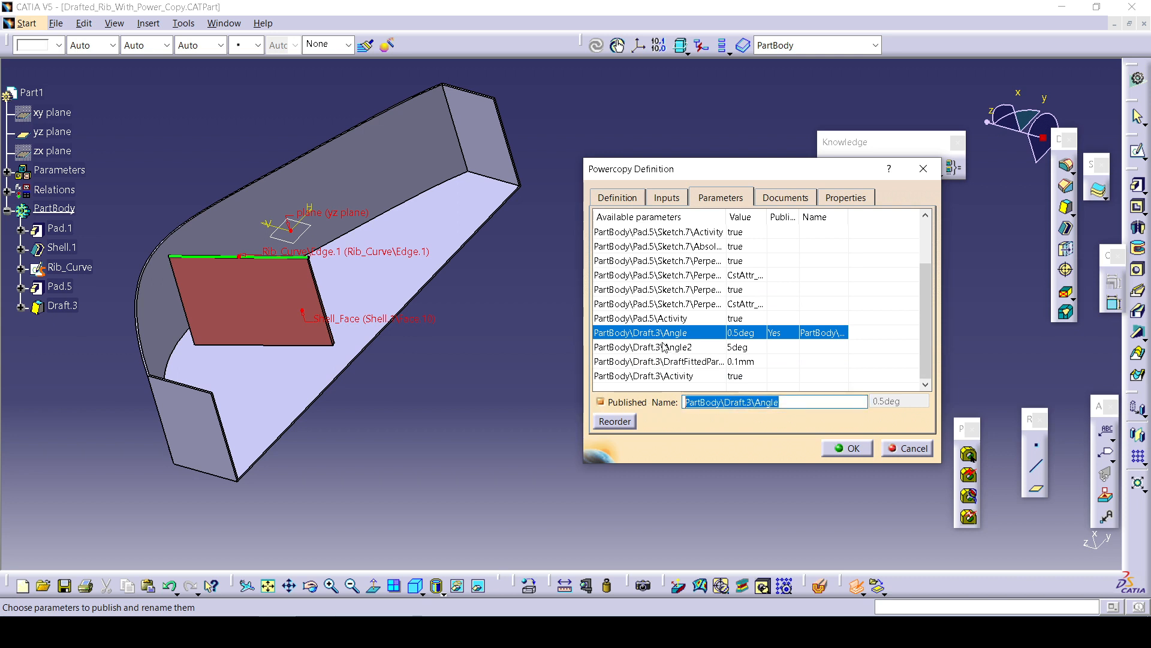
{"action": "type", "text": "Angle"}
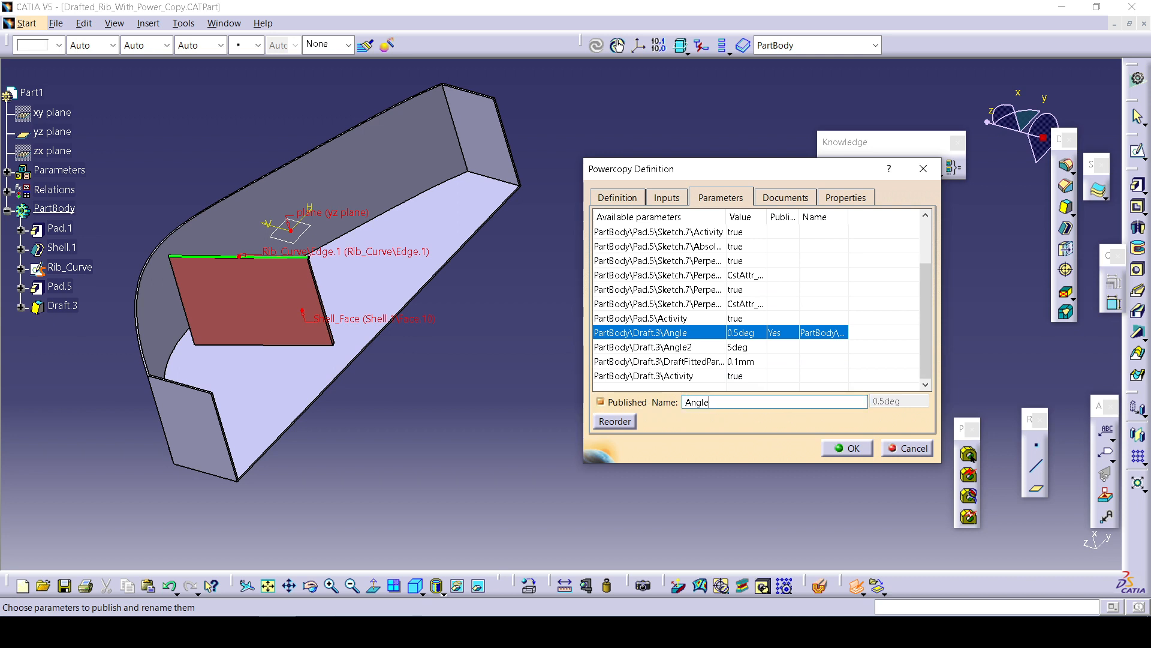
{"action": "left_click", "coordinate": [684, 401]}
{"action": "type", "text": "Drafting"}
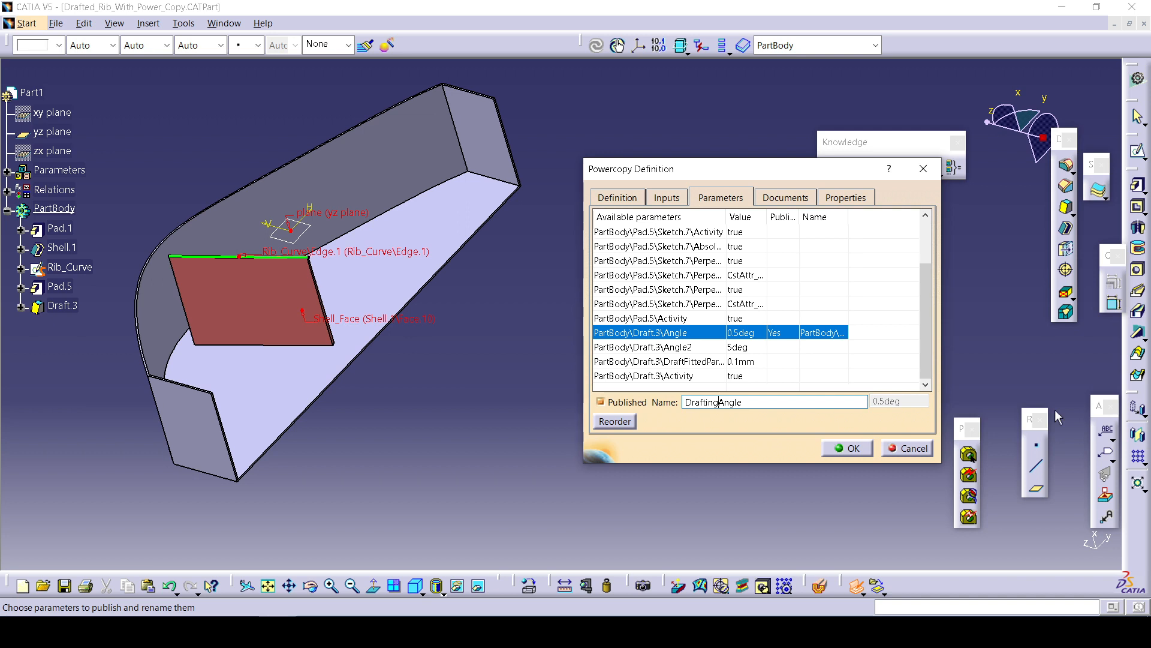
{"action": "key", "text": "BackSpace"}
{"action": "key", "text": "BackSpace"}
{"action": "key", "text": "BackSpace"}
{"action": "key", "text": "BackSpace"}
{"action": "key", "text": "BackSpace"}
{"action": "type", "text": "aft_"}
Choose a plane icon for the Power Copy, grab the current screen as its preview, and confirm the definition.
{"action": "left_click", "coordinate": [806, 199]}
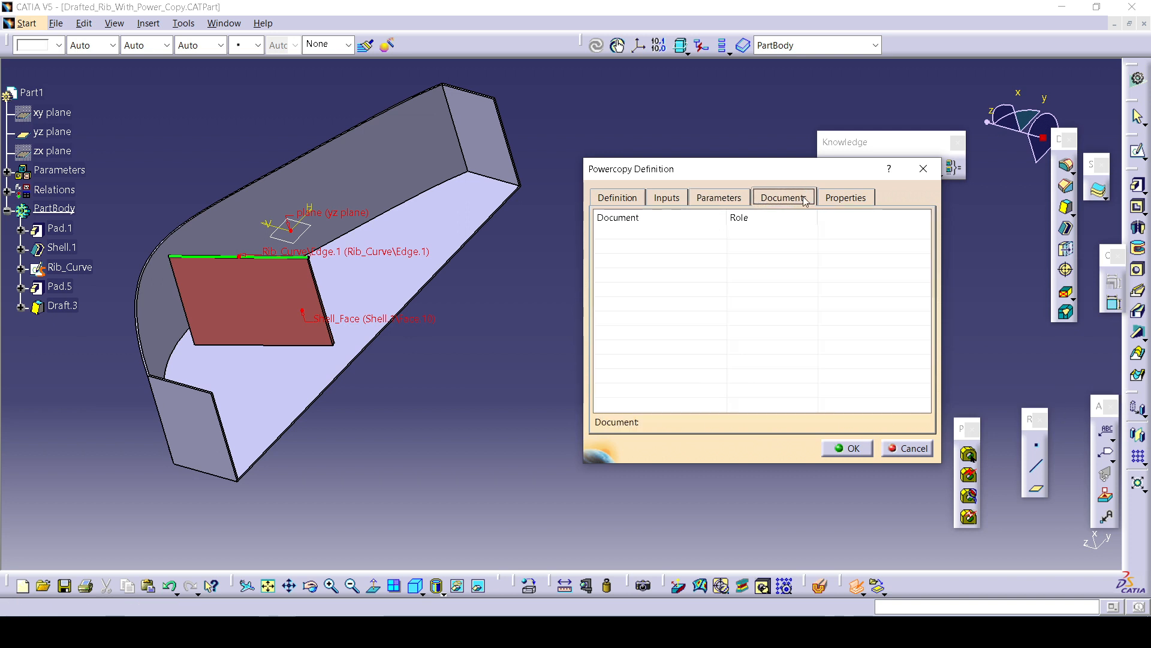
{"action": "left_click", "coordinate": [849, 199]}
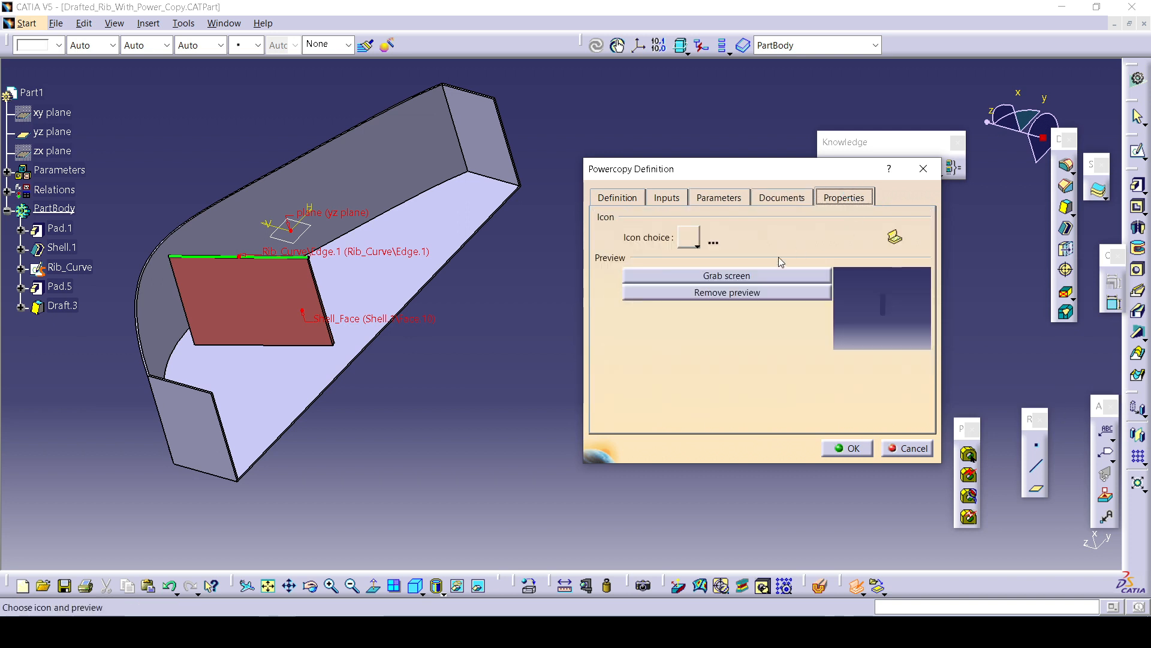
{"action": "left_click", "coordinate": [694, 244]}
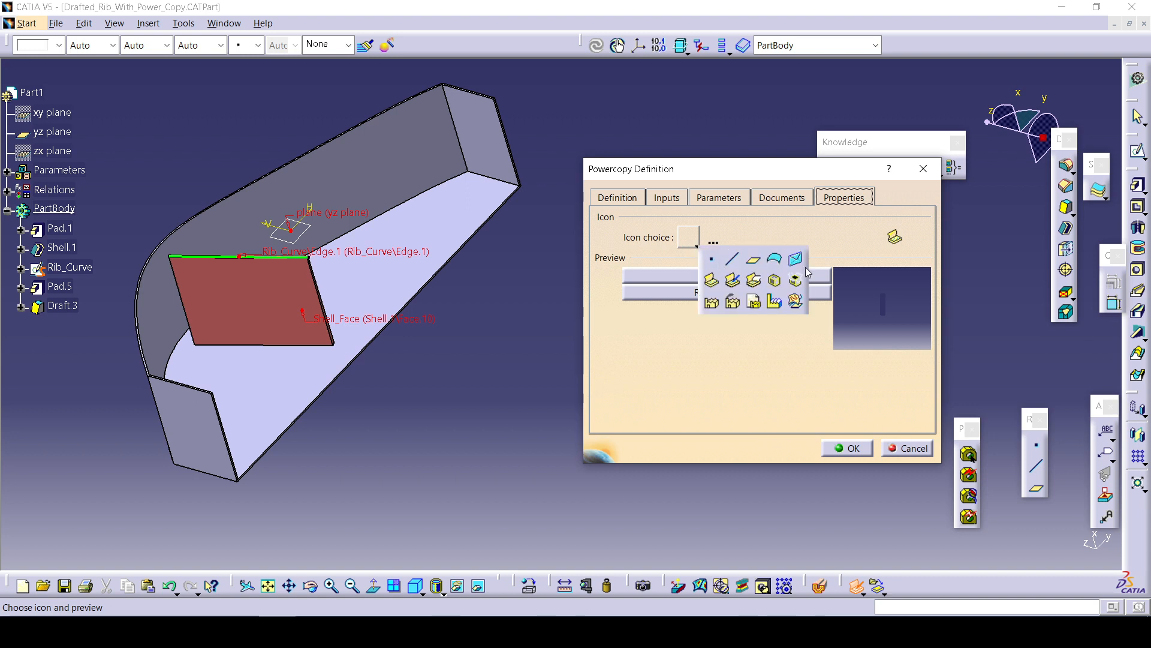
{"action": "left_click", "coordinate": [795, 259]}
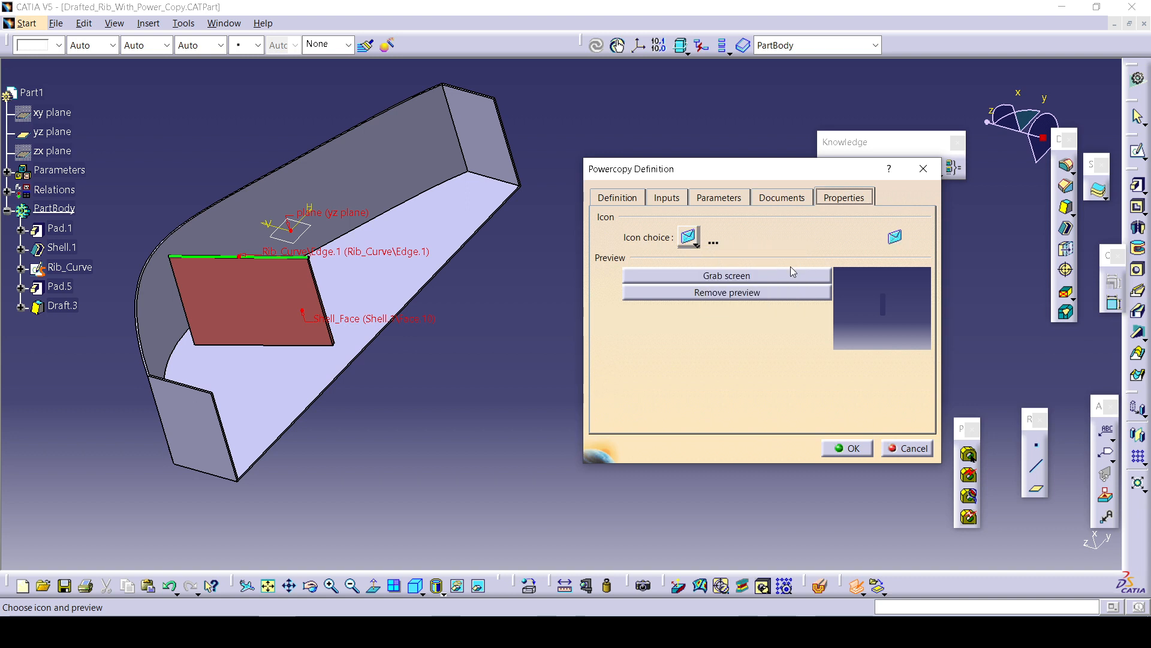
{"action": "left_click", "coordinate": [734, 279]}
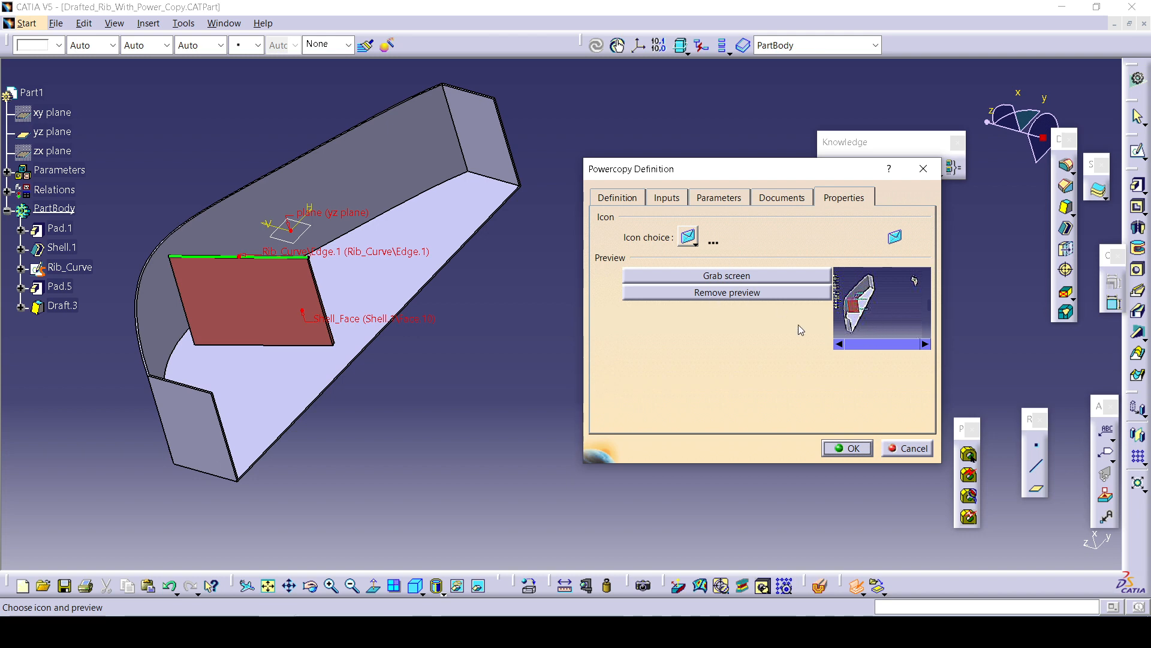
{"action": "left_click", "coordinate": [846, 447]}
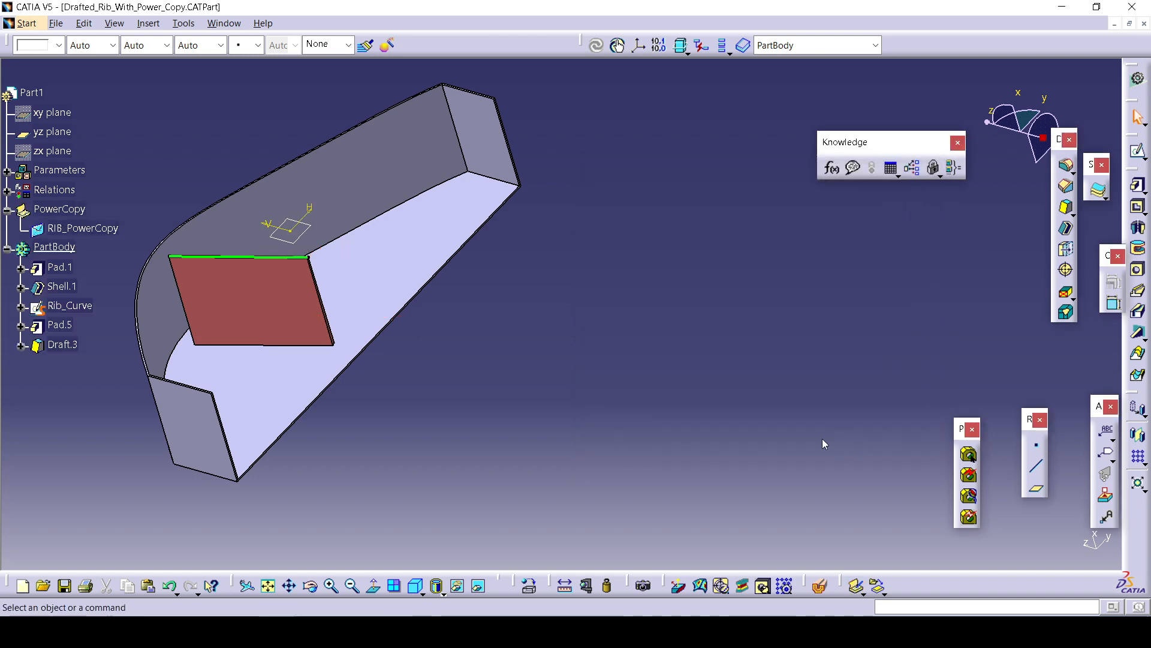
{"action": "double_click", "coordinate": [84, 228]}
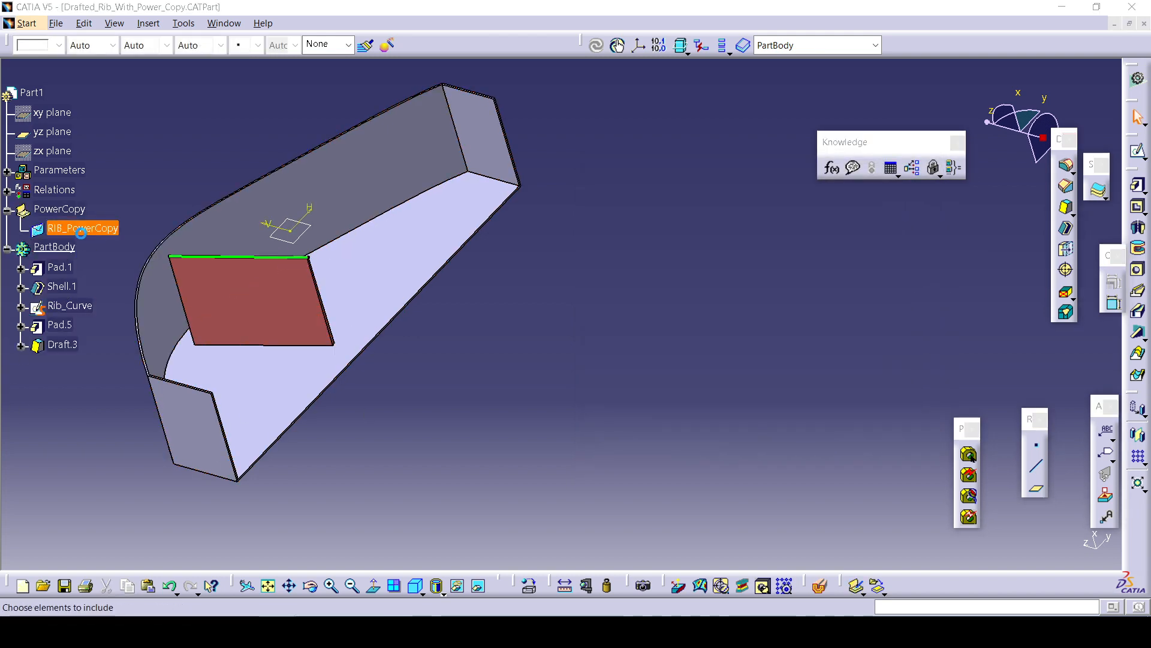
{"action": "left_click", "coordinate": [847, 447]}
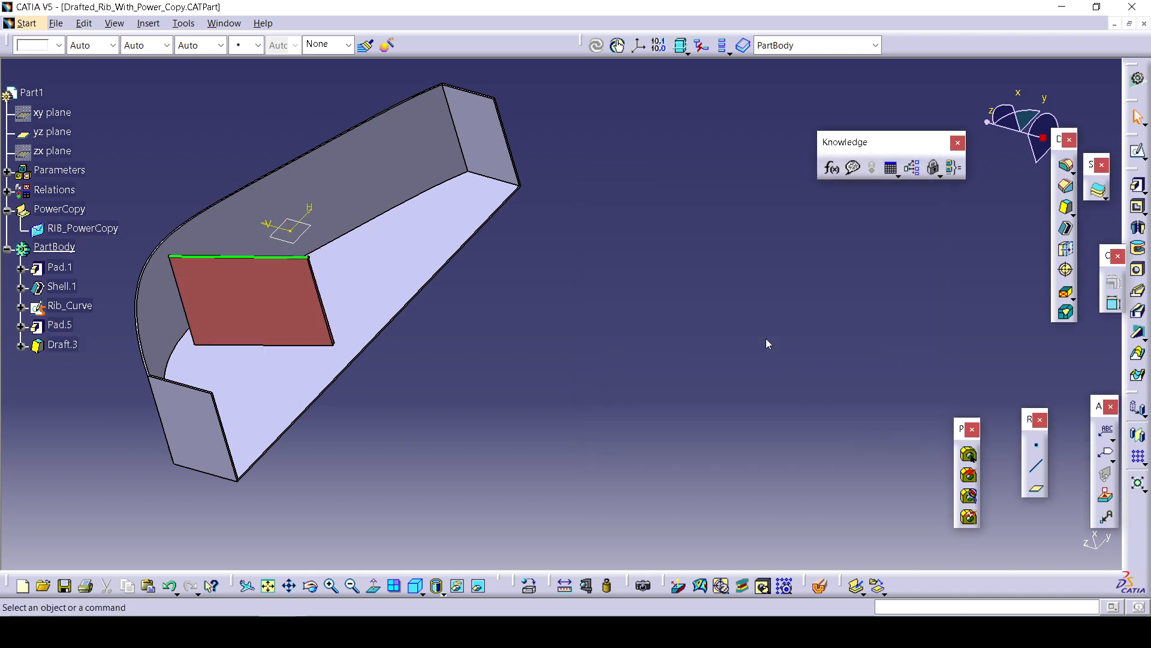
{"action": "middle_click_drag", "start_coordinate": [406, 349], "coordinate": [573, 350]}
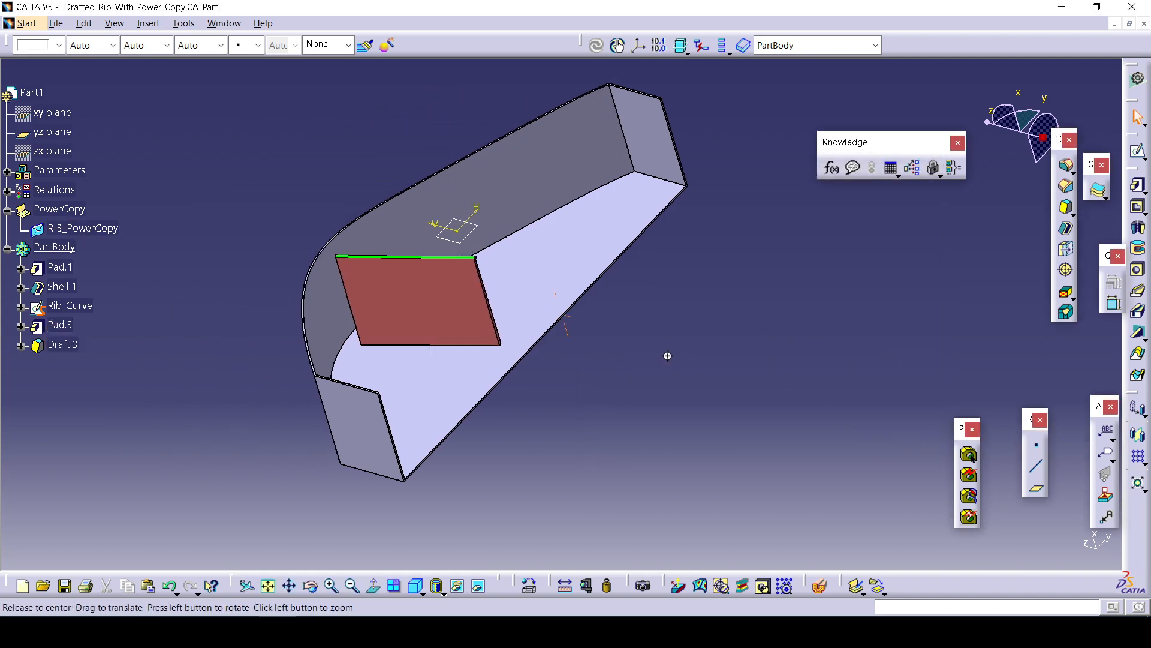
{"action": "middle_click_drag", "start_coordinate": [668, 355], "coordinate": [495, 423]}
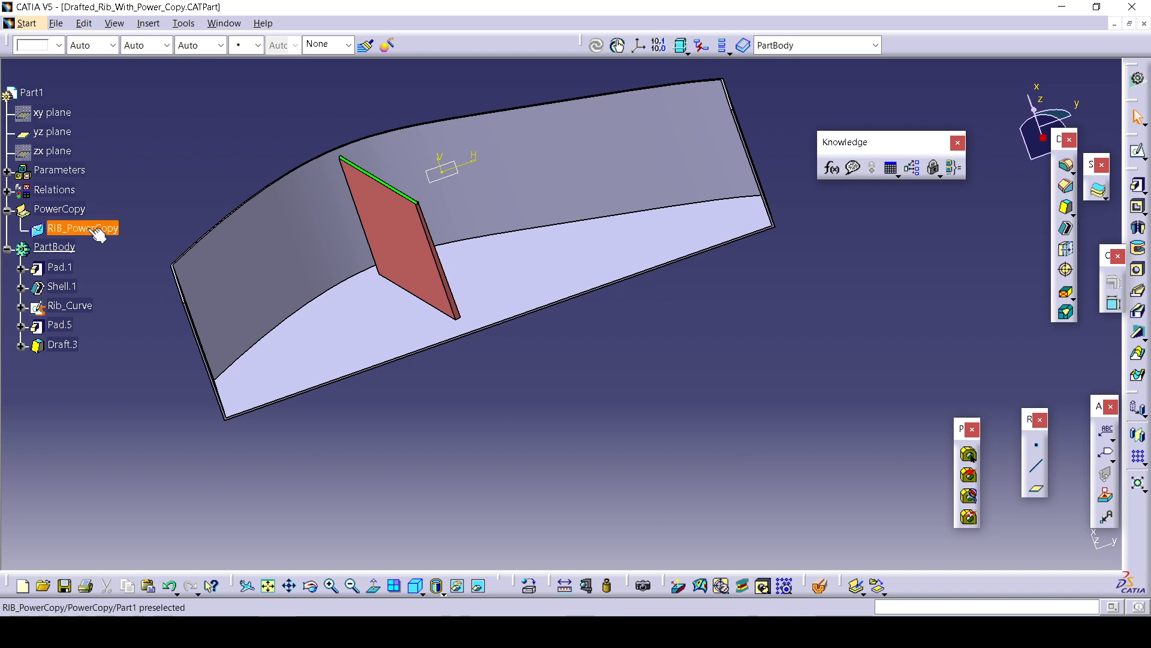
In the drill housing part, start Instantiate From Selection and pick RIB_PowerCopy from the drafted rib part.
{"action": "left_click", "coordinate": [219, 24]}
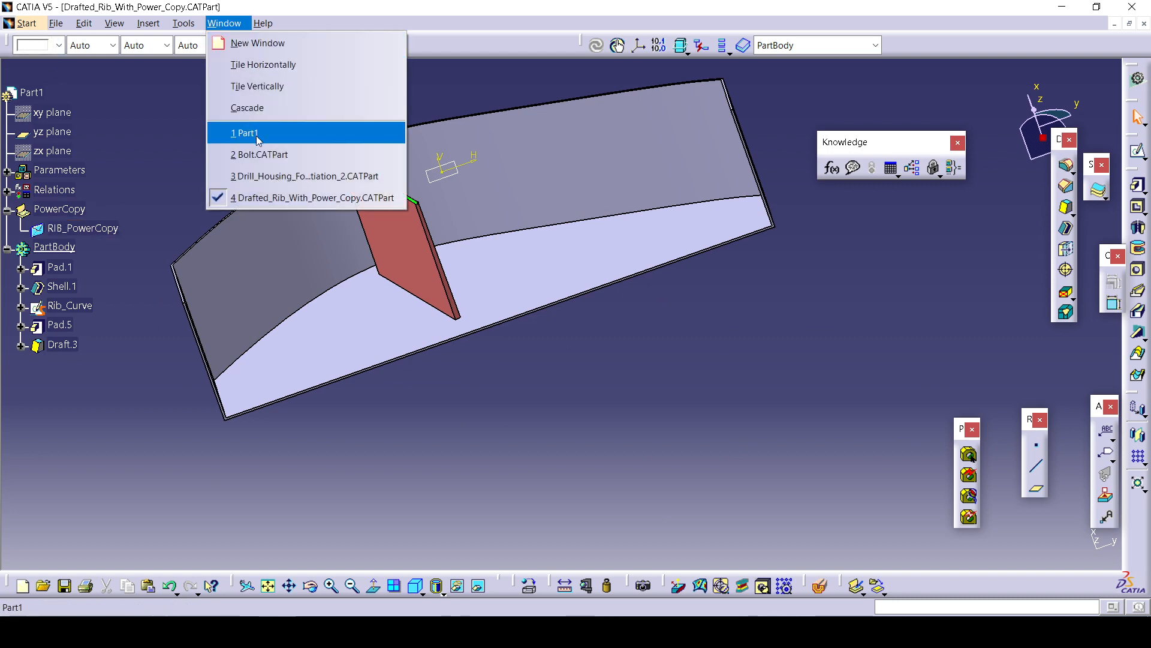
{"action": "left_click", "coordinate": [321, 176]}
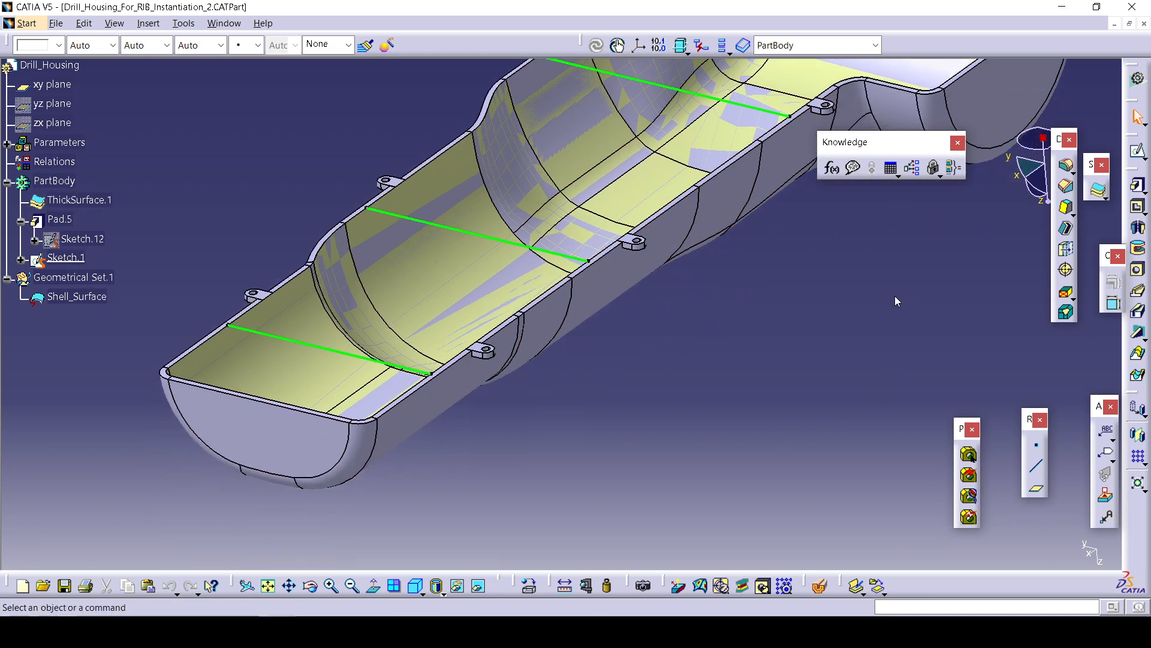
{"action": "left_click", "coordinate": [148, 24]}
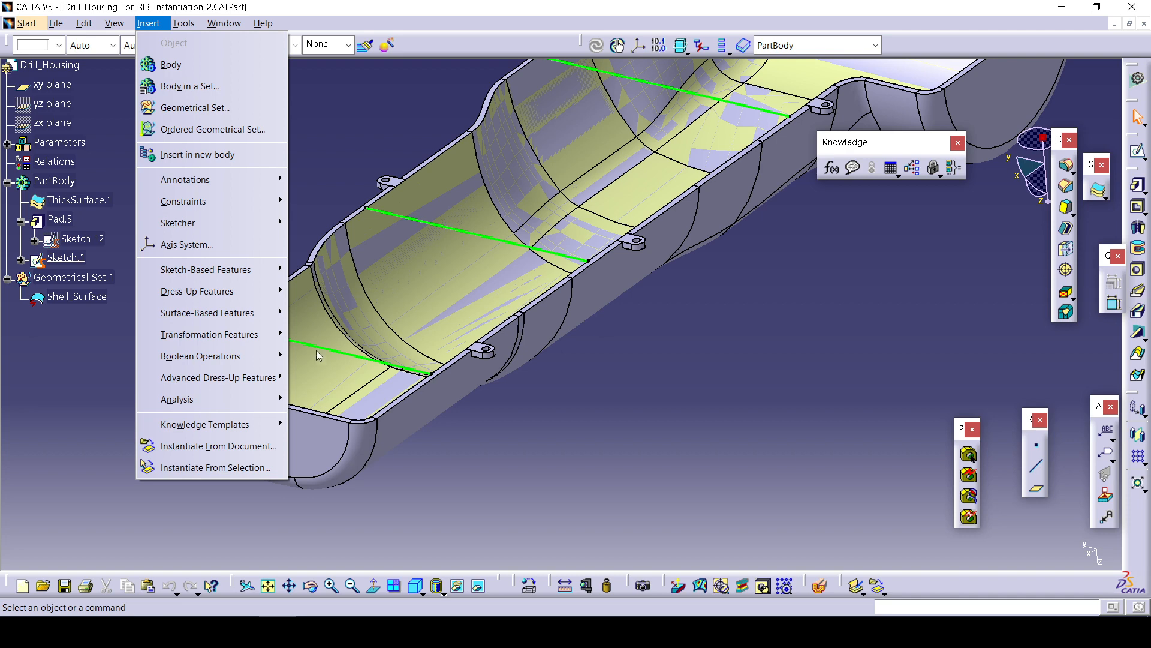
{"action": "left_click", "coordinate": [271, 465]}
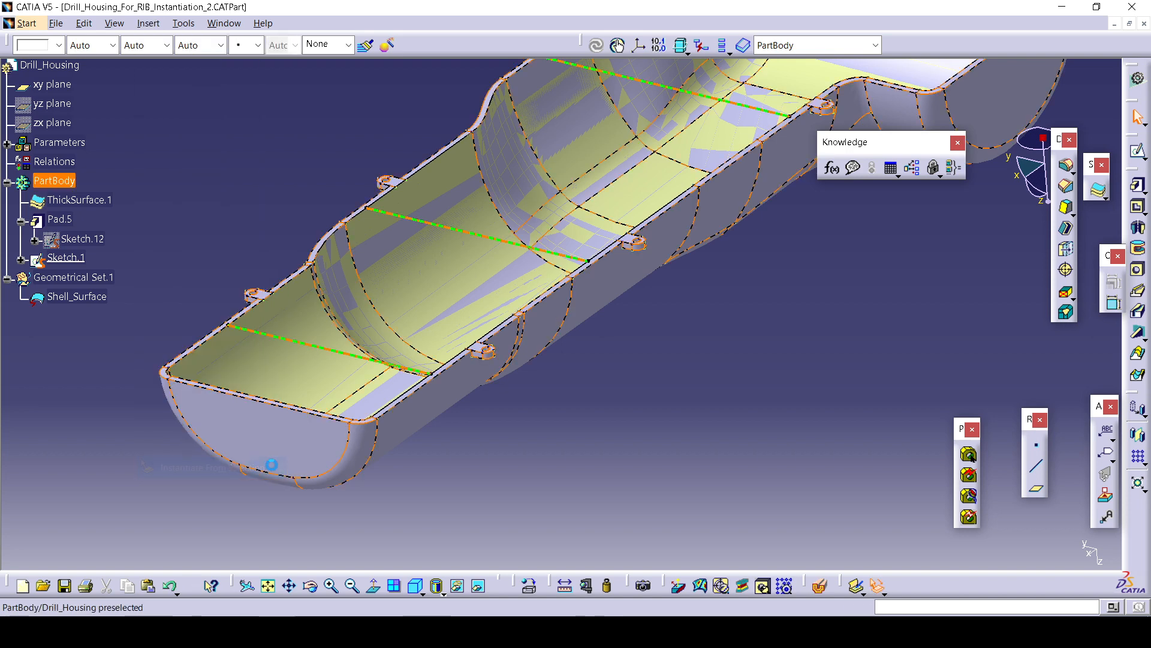
{"action": "left_click", "coordinate": [226, 24]}
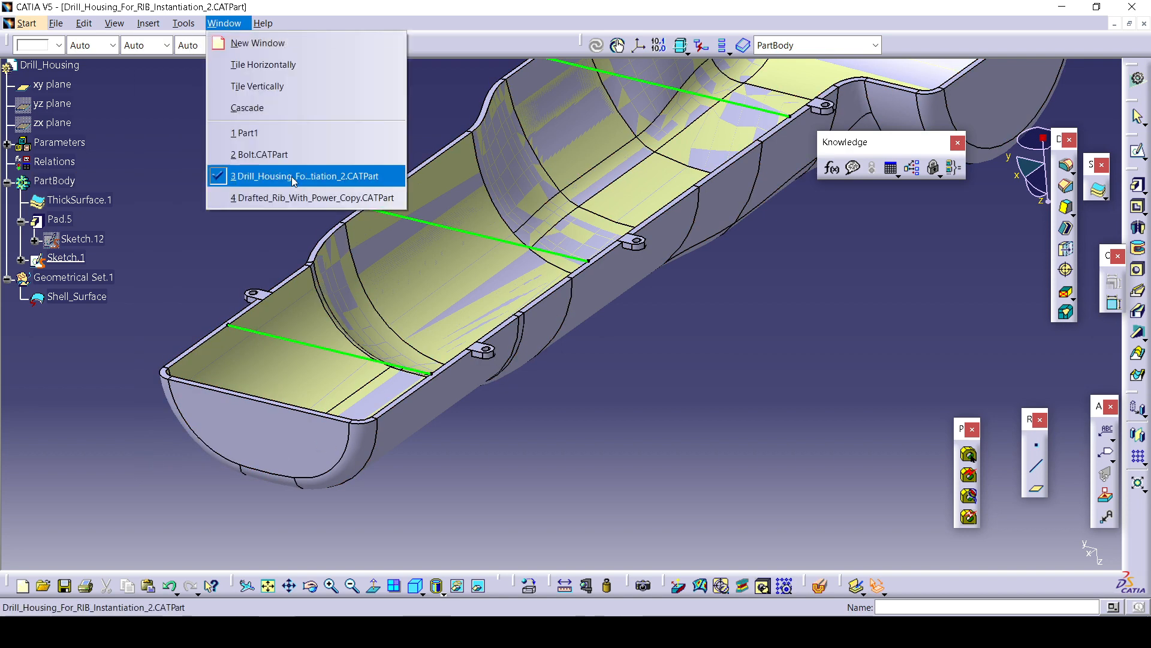
{"action": "left_click", "coordinate": [313, 199]}
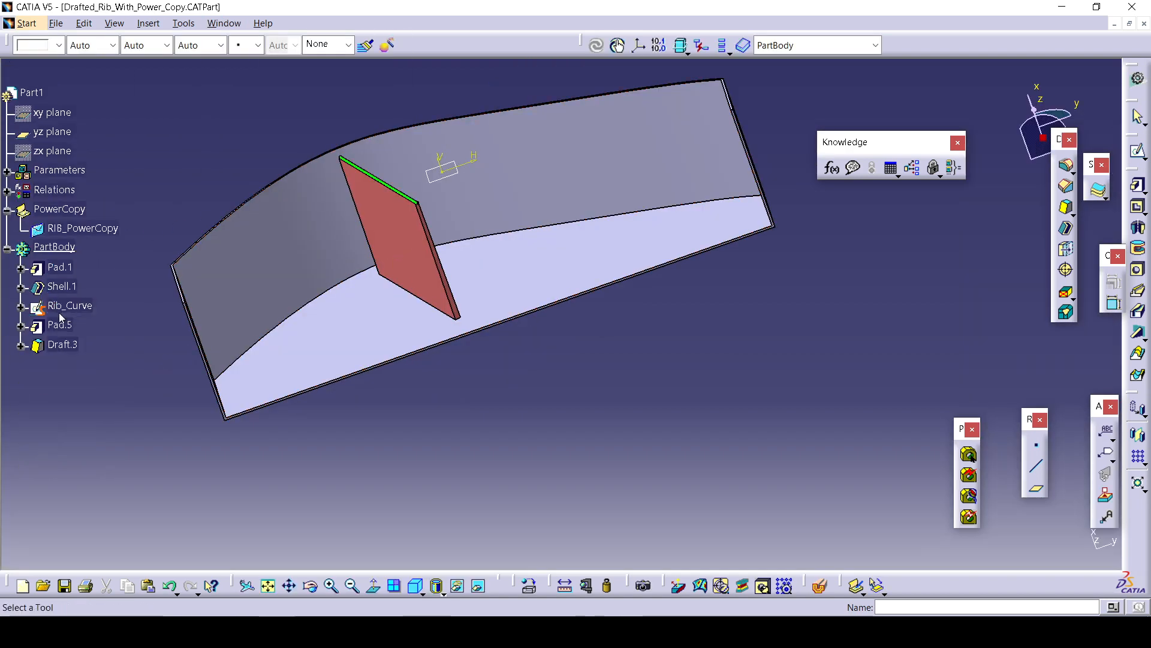
{"action": "left_click", "coordinate": [90, 229]}
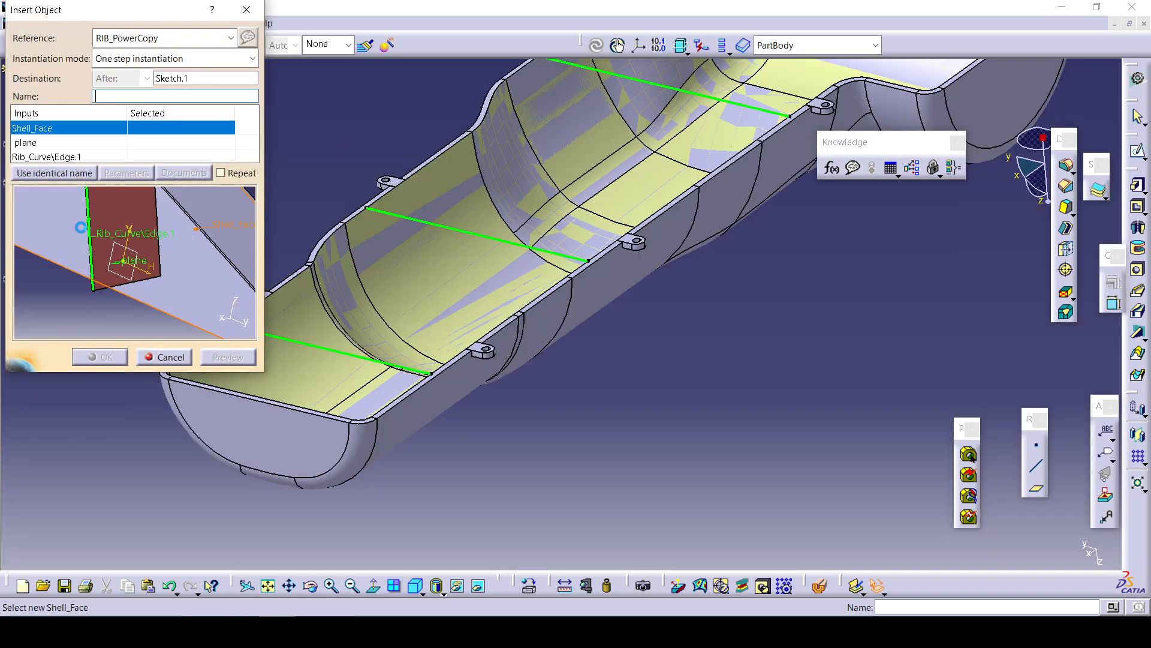
Keep RIB_PowerCopy as the reference and set the instantiation mode to One step instantiation.
{"action": "left_click_drag", "start_coordinate": [100, 10], "coordinate": [900, 187]}
{"action": "middle_click_drag", "start_coordinate": [678, 442], "coordinate": [635, 366]}
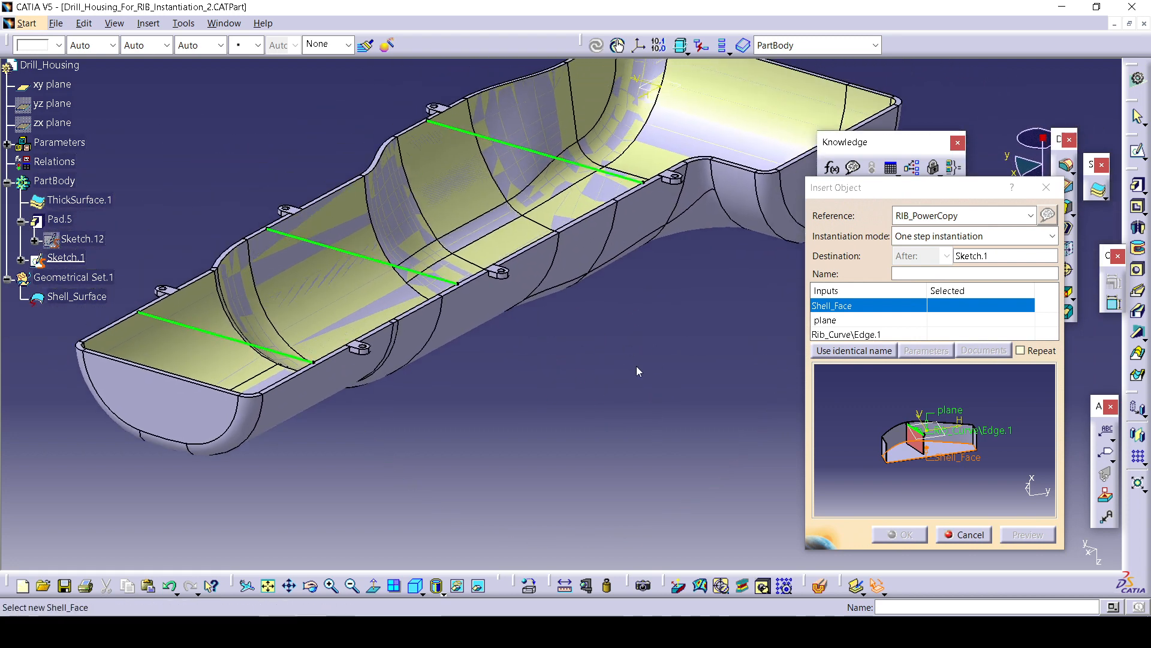
{"action": "left_click", "coordinate": [937, 216]}
{"action": "left_click", "coordinate": [923, 233]}
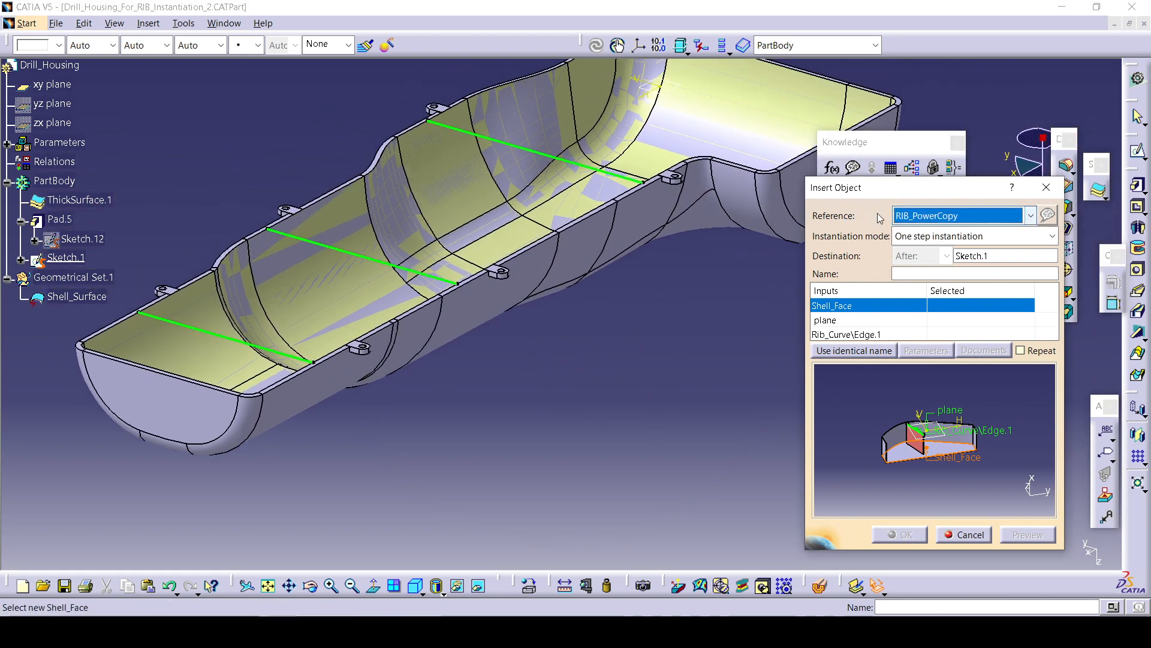
{"action": "left_click", "coordinate": [944, 236]}
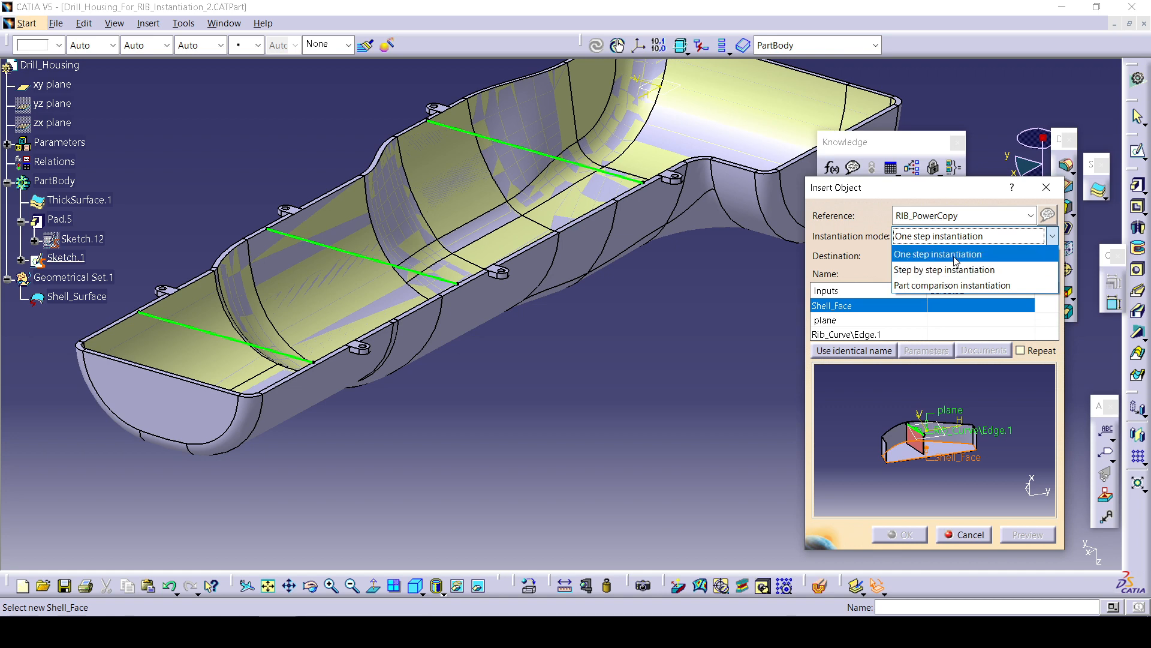
{"action": "left_click", "coordinate": [958, 259]}
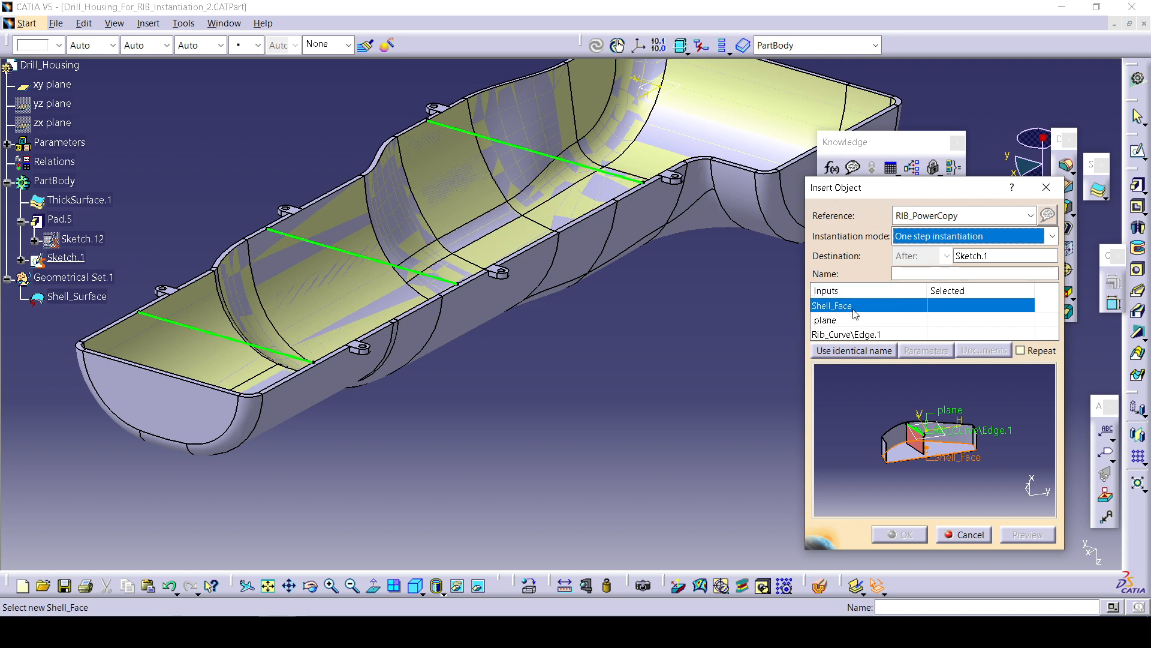
Map the inputs: Shell_Surface for Shell_Face, the xy plane for plane, and the front green sketch line for Rib_Curve.
{"action": "left_click", "coordinate": [858, 352]}
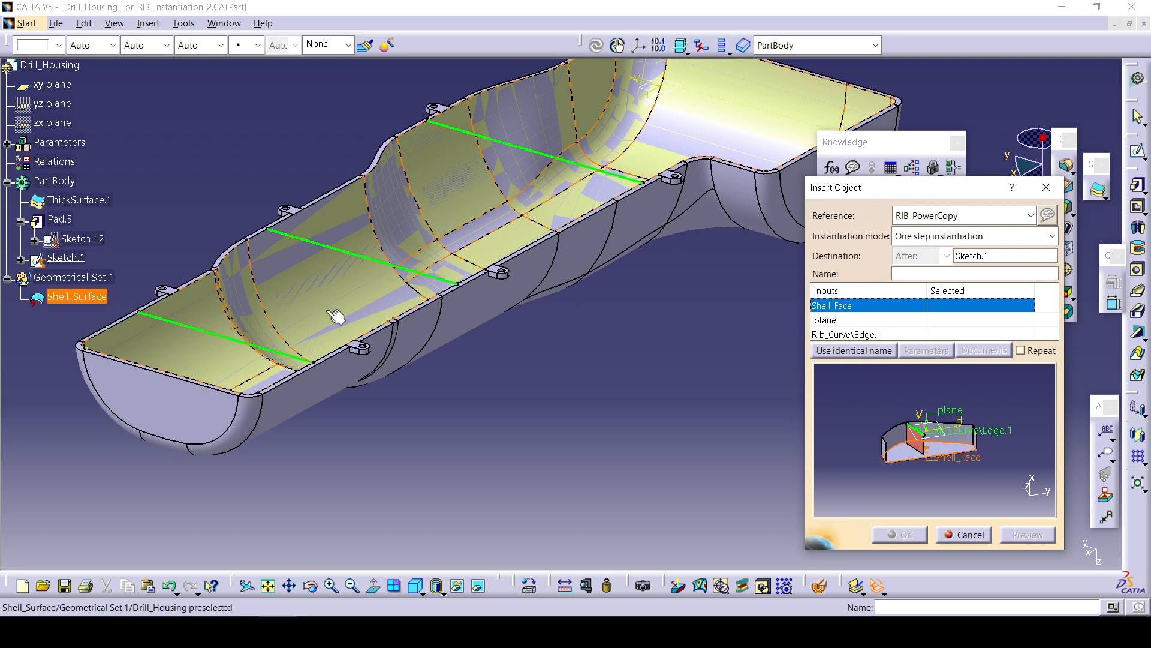
{"action": "left_click", "coordinate": [305, 311]}
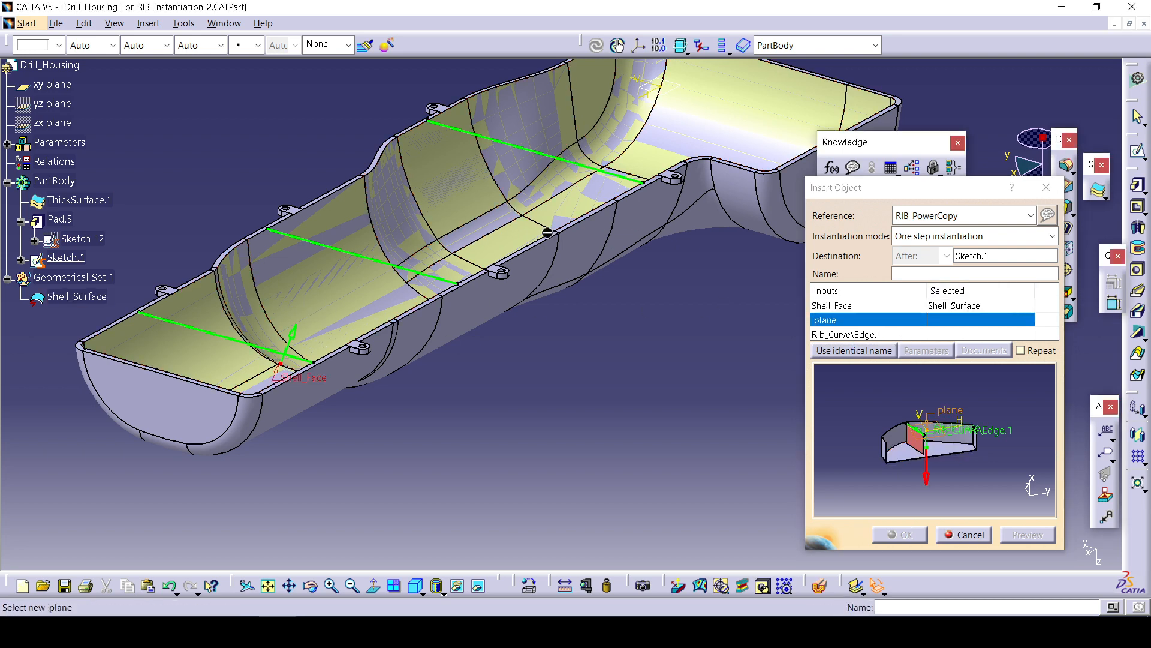
{"action": "middle_click_drag", "start_coordinate": [588, 193], "coordinate": [523, 352]}
{"action": "left_click", "coordinate": [610, 255]}
{"action": "middle_click_drag", "start_coordinate": [370, 472], "coordinate": [504, 356]}
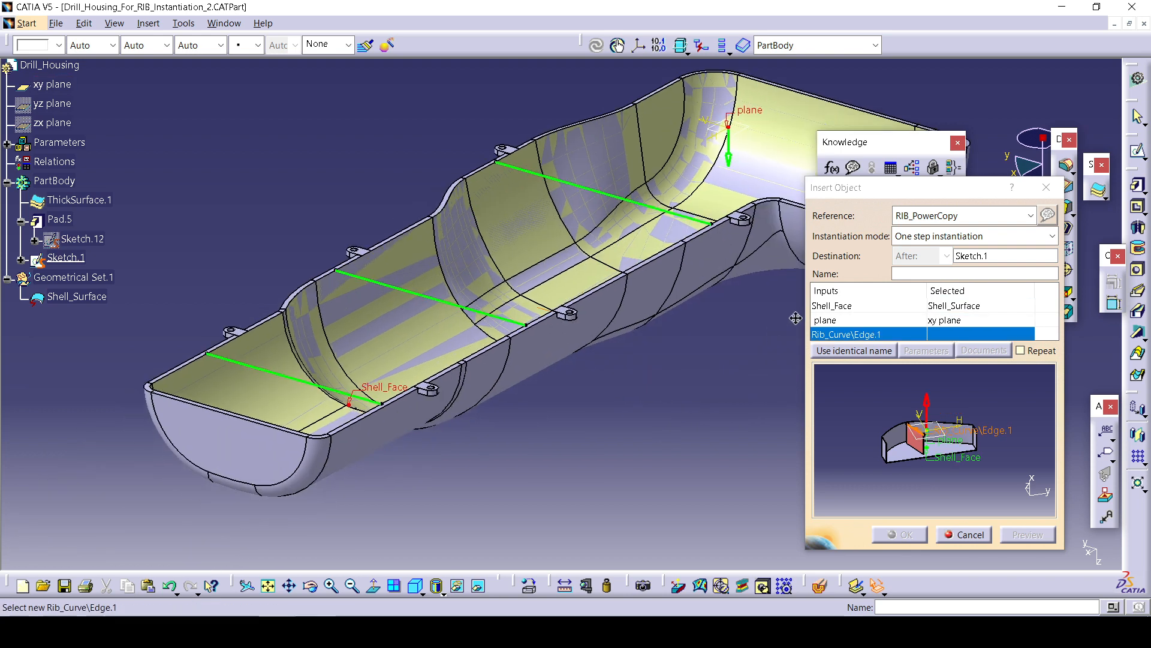
{"action": "left_click", "coordinate": [309, 392]}
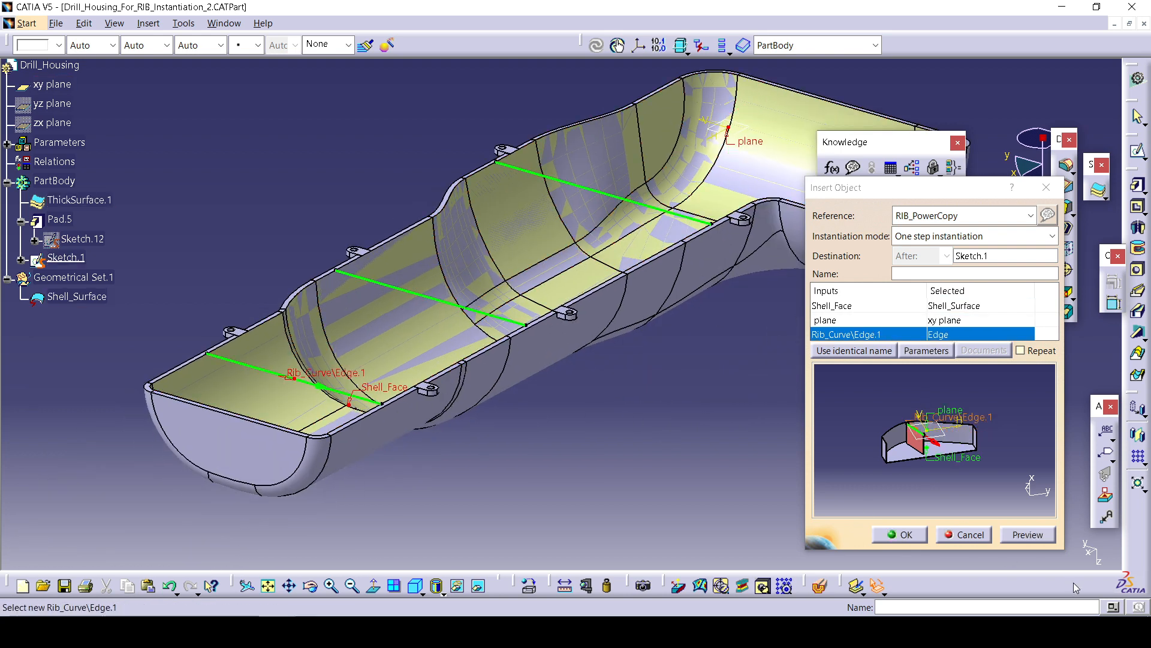
Open the instance parameters and set Tickness to 5 mm and Draft_Angle to 1.5 deg.
{"action": "left_click", "coordinate": [938, 354]}
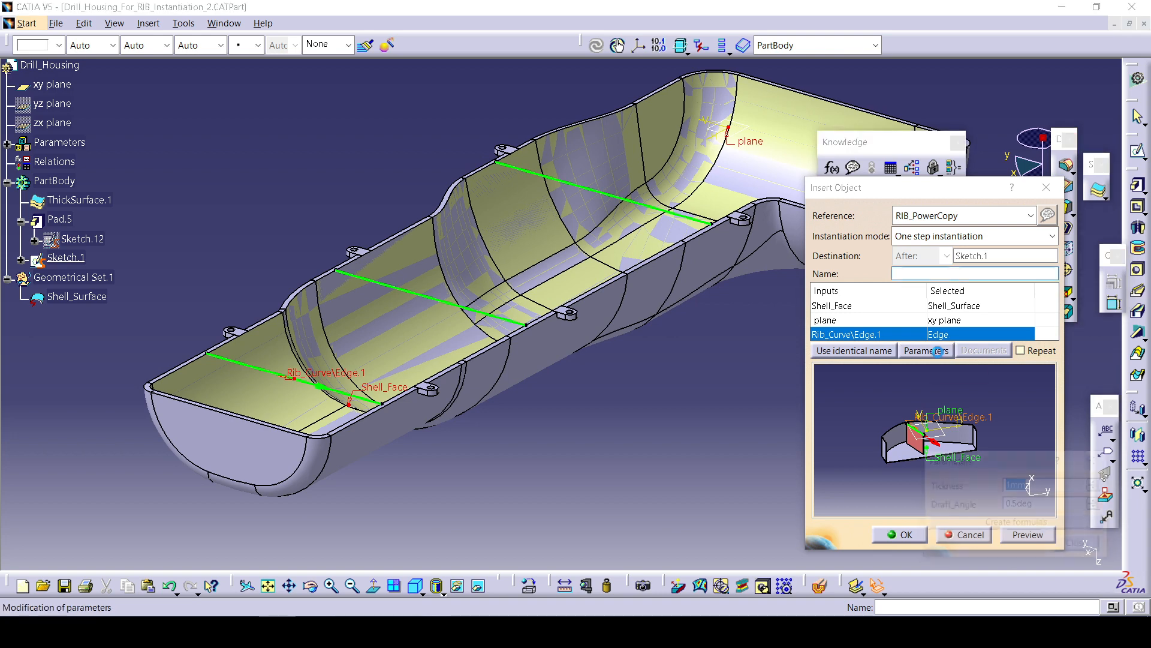
{"action": "left_click_drag", "start_coordinate": [989, 461], "coordinate": [910, 377]}
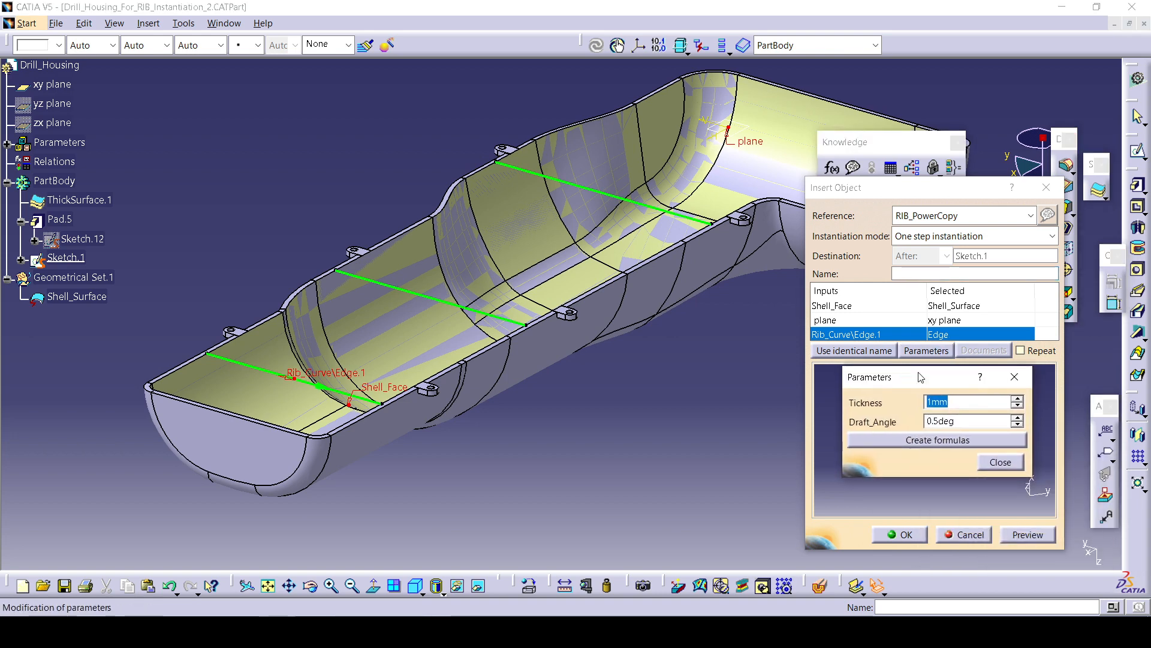
{"action": "left_click", "coordinate": [1016, 401]}
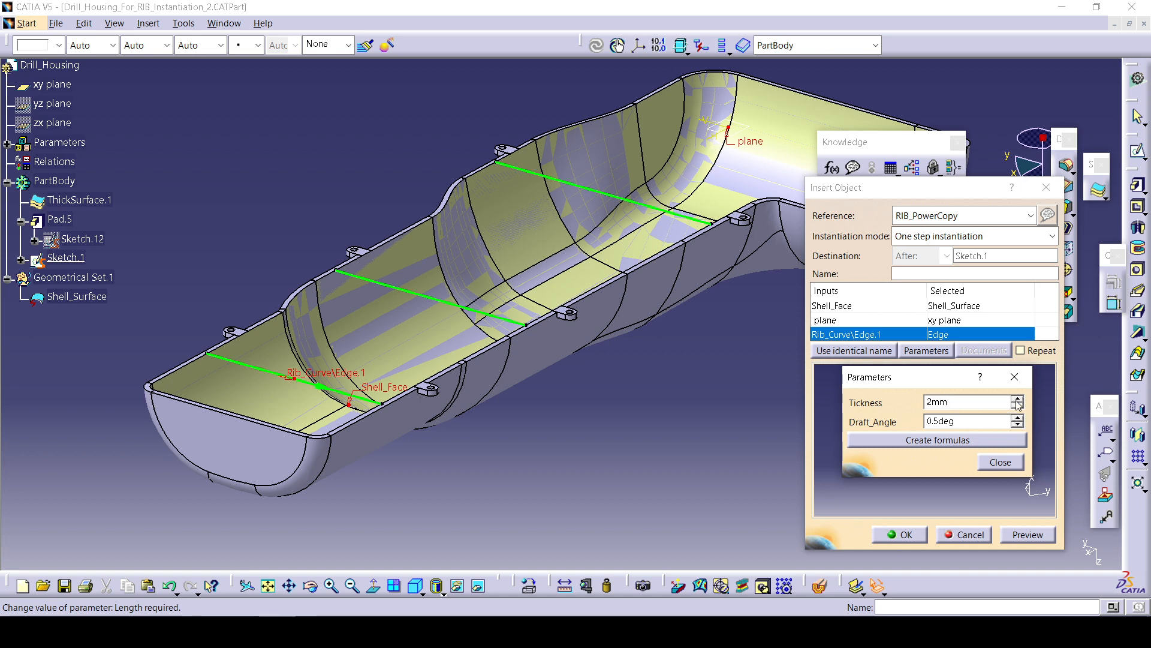
{"action": "left_click", "coordinate": [1017, 401]}
{"action": "left_click", "coordinate": [1017, 401]}
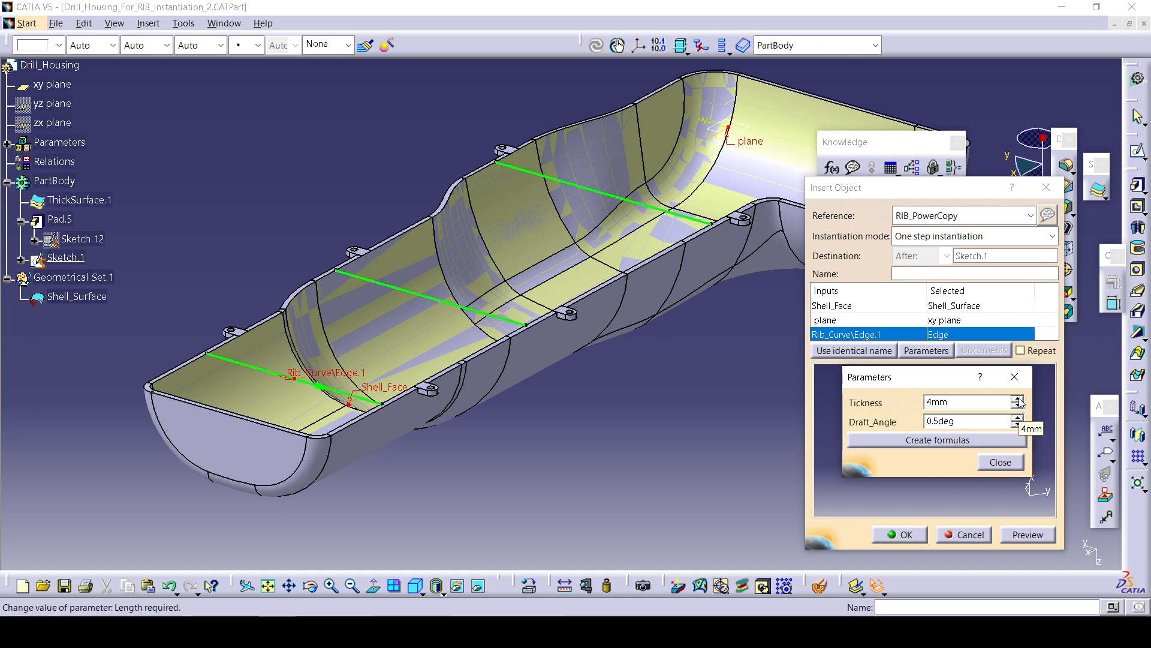
{"action": "left_click", "coordinate": [1017, 401]}
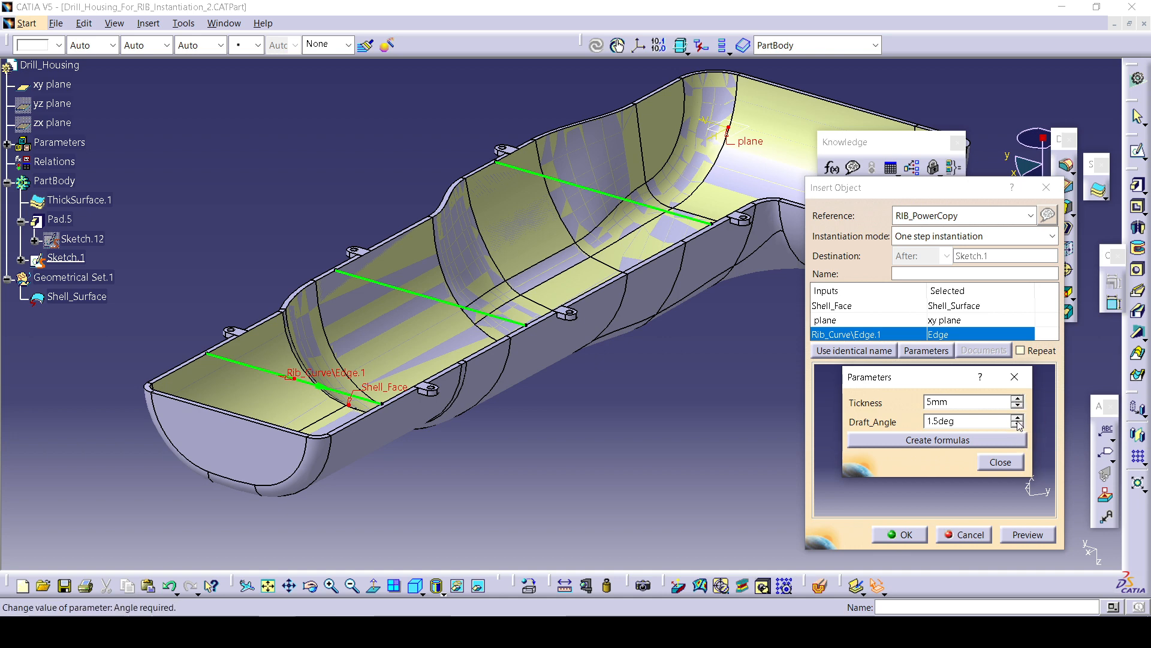
{"action": "left_click", "coordinate": [970, 487]}
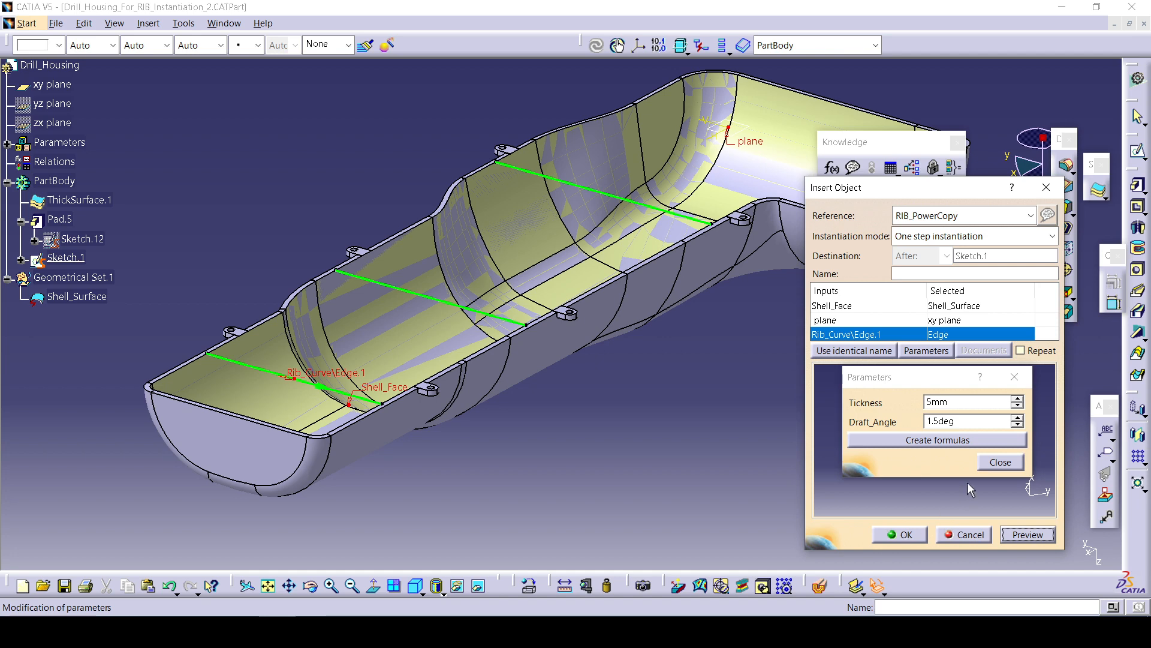
Close the parameters, preview and confirm the rib instance along the front sketch line.
{"action": "left_click", "coordinate": [1000, 461]}
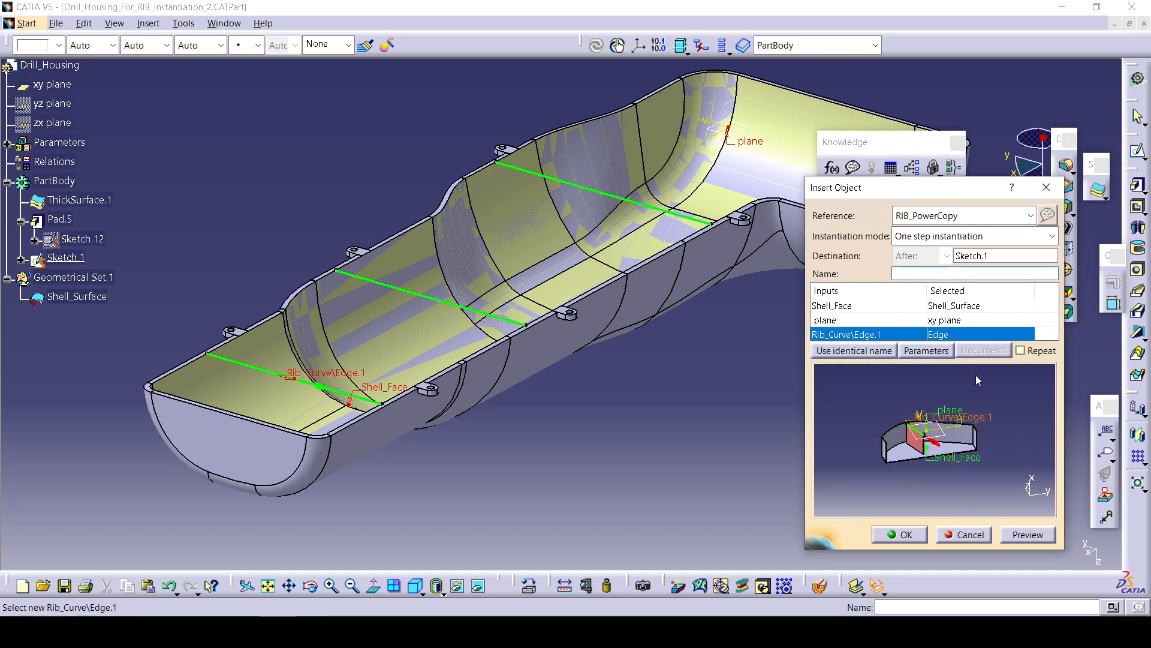
{"action": "left_click", "coordinate": [1024, 534]}
{"action": "left_click", "coordinate": [899, 534]}
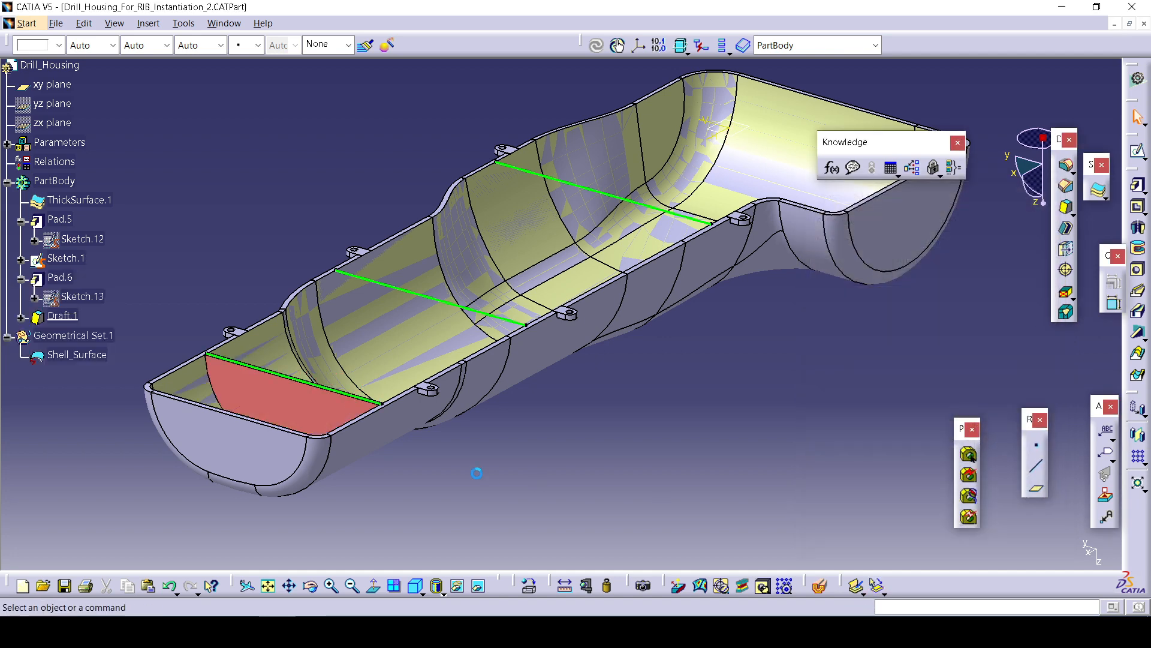
Inspect the instantiated rib's pad and draft definitions without changing them.
{"action": "middle_click_drag", "start_coordinate": [474, 468], "coordinate": [467, 384]}
{"action": "middle_click_drag", "start_coordinate": [121, 274], "coordinate": [324, 242]}
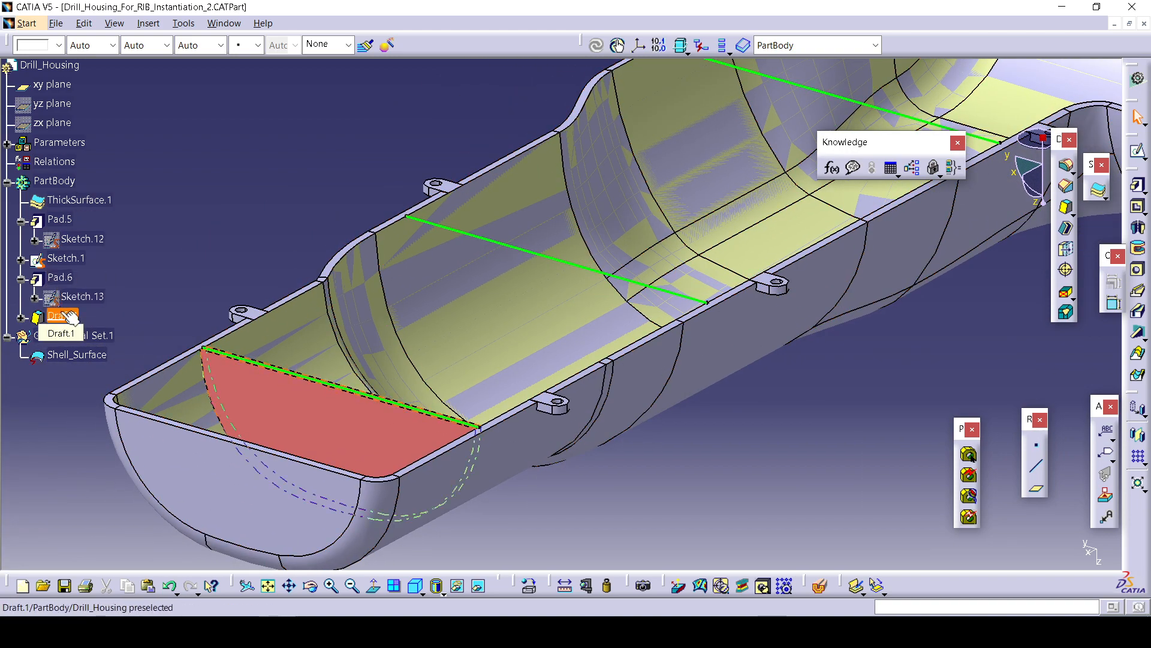
{"action": "double_click", "coordinate": [60, 277]}
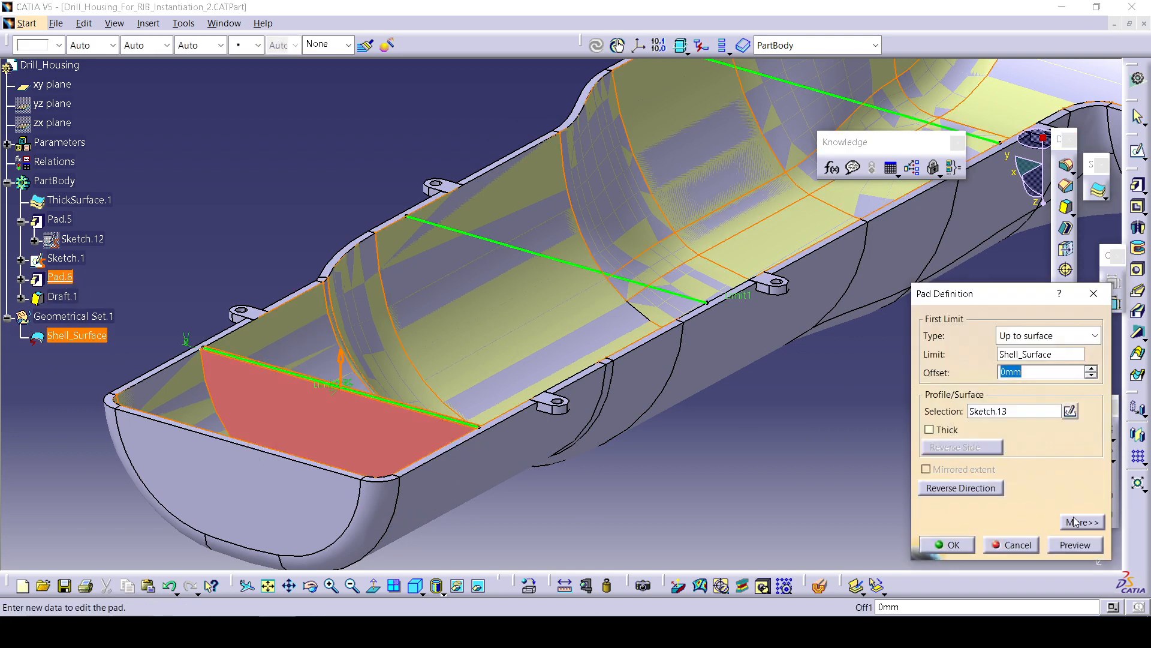
{"action": "left_click", "coordinate": [1075, 521]}
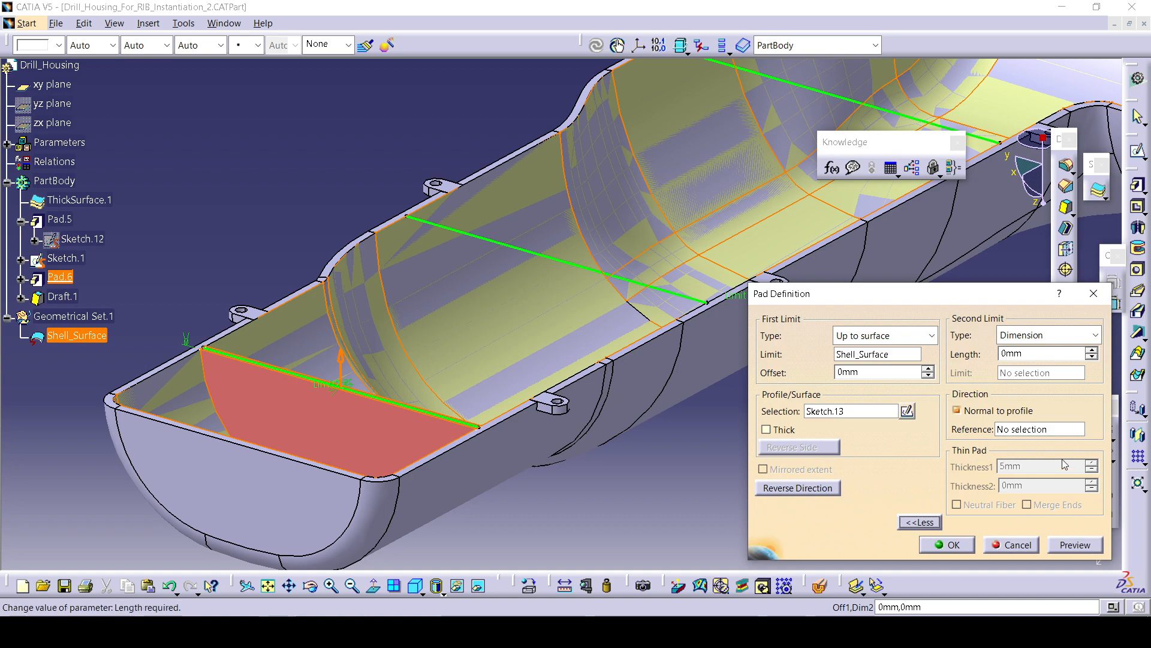
{"action": "left_click", "coordinate": [959, 543]}
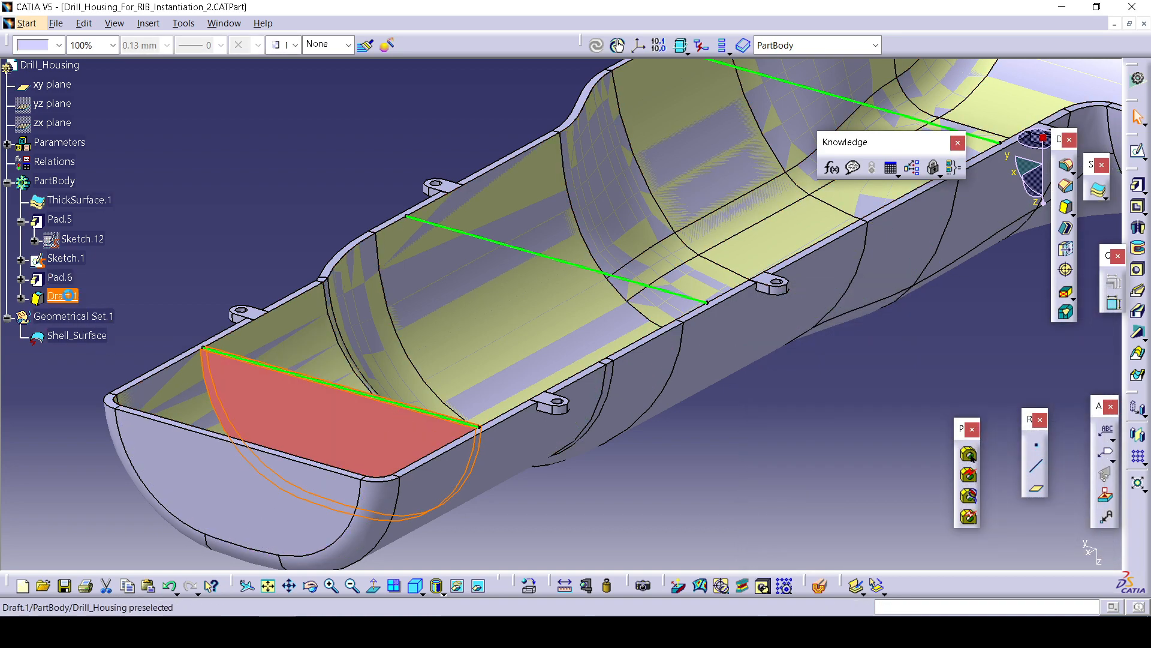
{"action": "double_click", "coordinate": [68, 295]}
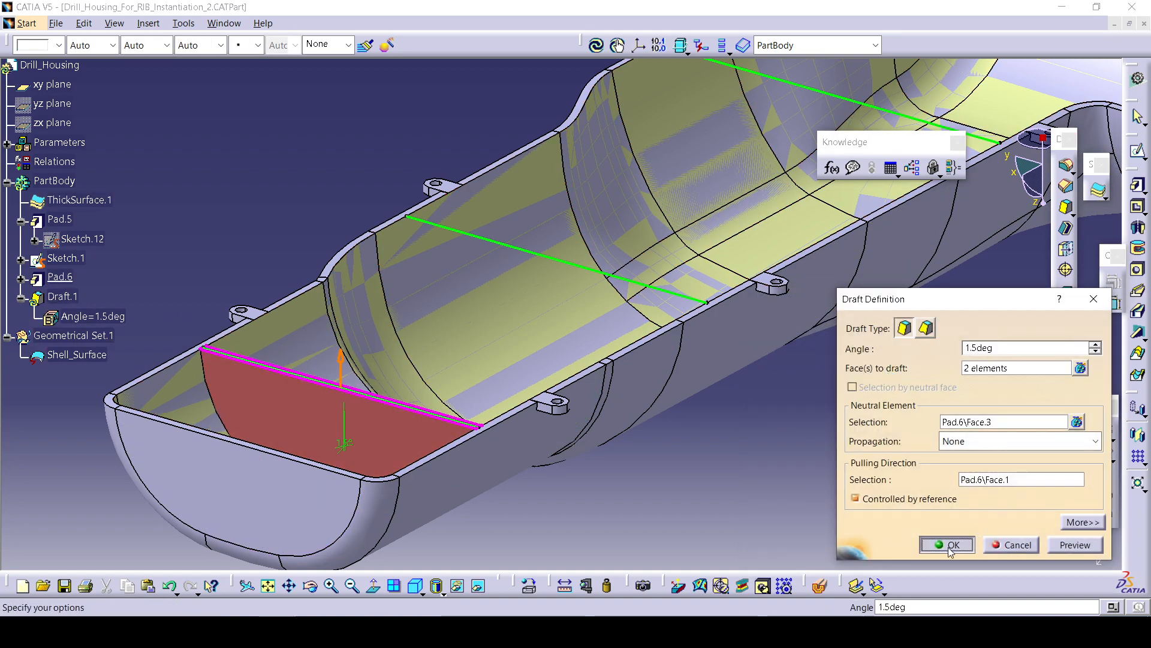
{"action": "left_click", "coordinate": [950, 546]}
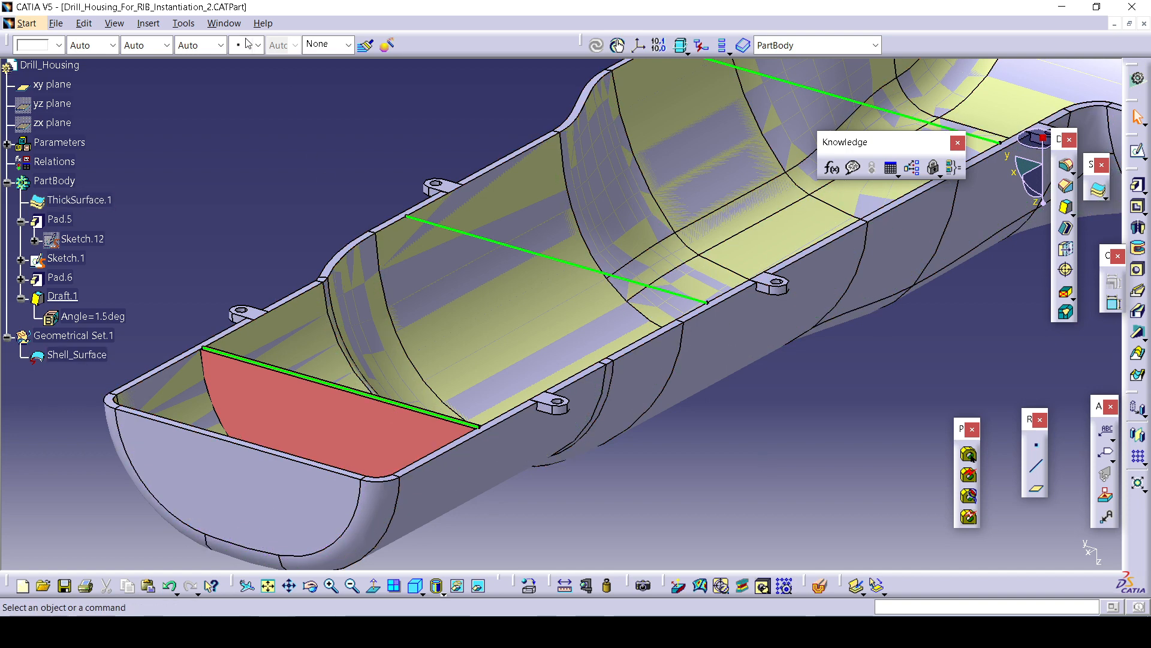
Try to instantiate the power copy from the Drafted_Rib_With_Power_Copy.CATPart document in the Power_copy folder.
{"action": "left_click", "coordinate": [149, 25]}
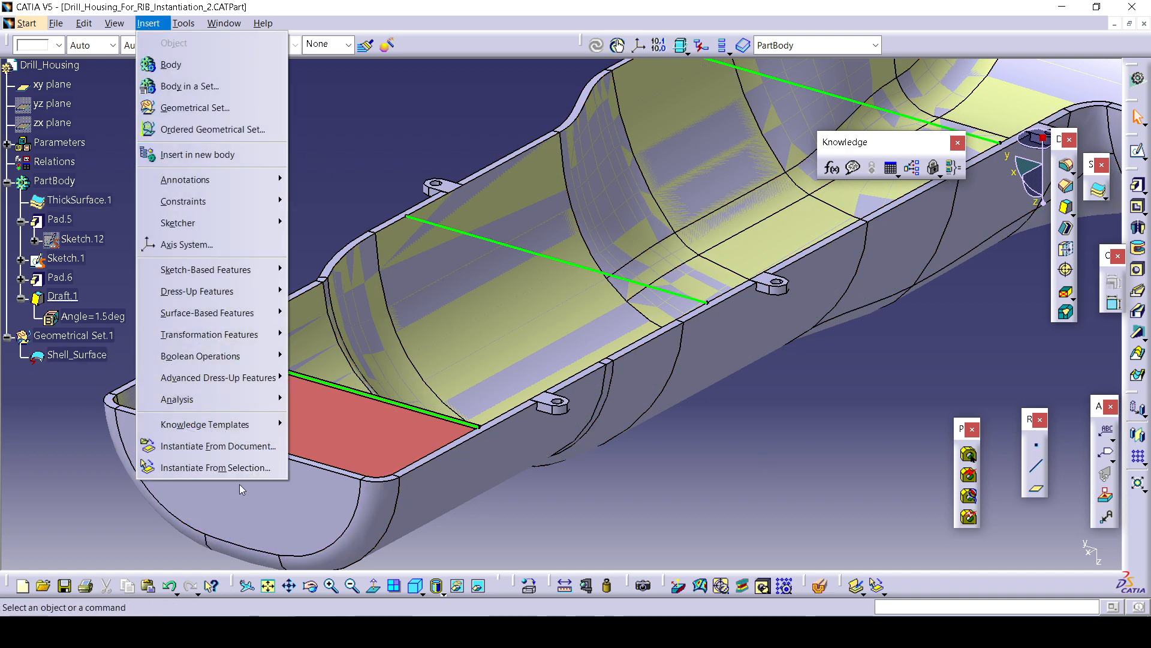
{"action": "left_click", "coordinate": [249, 447]}
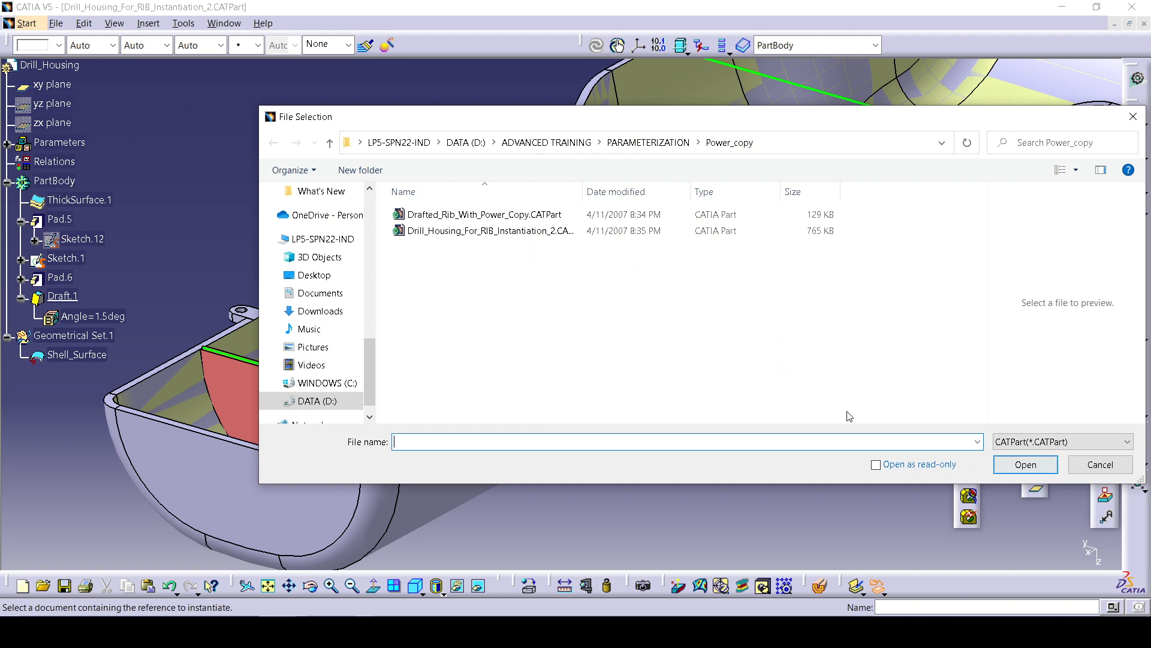
{"action": "left_click", "coordinate": [528, 239]}
{"action": "left_click", "coordinate": [547, 215]}
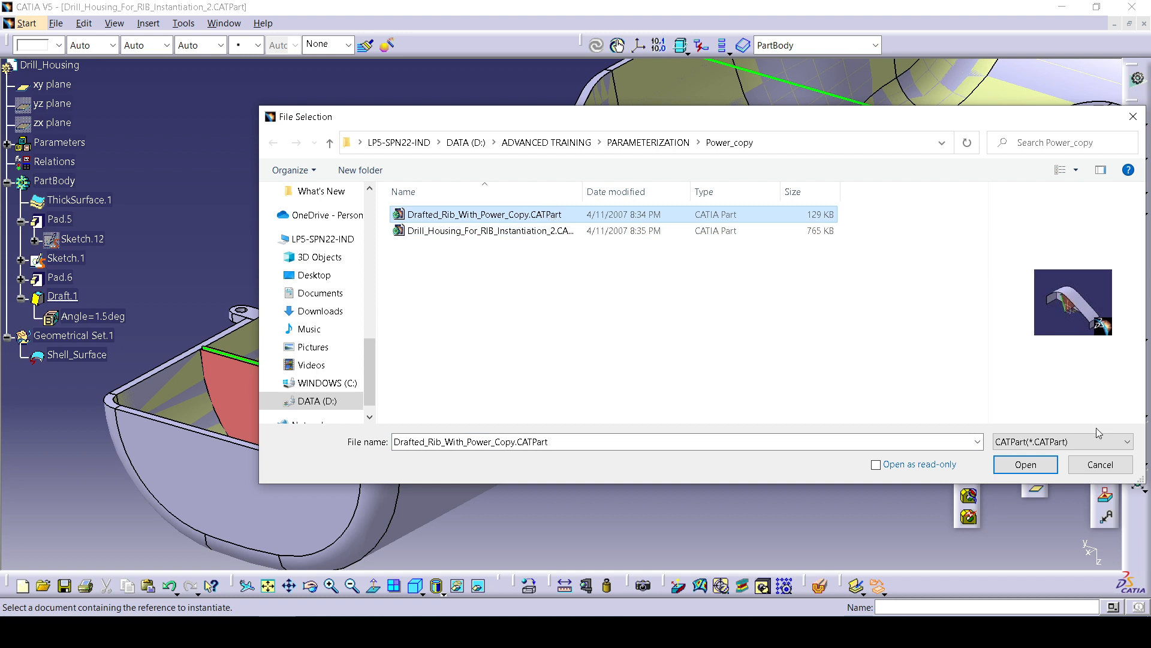
{"action": "left_click", "coordinate": [1054, 467]}
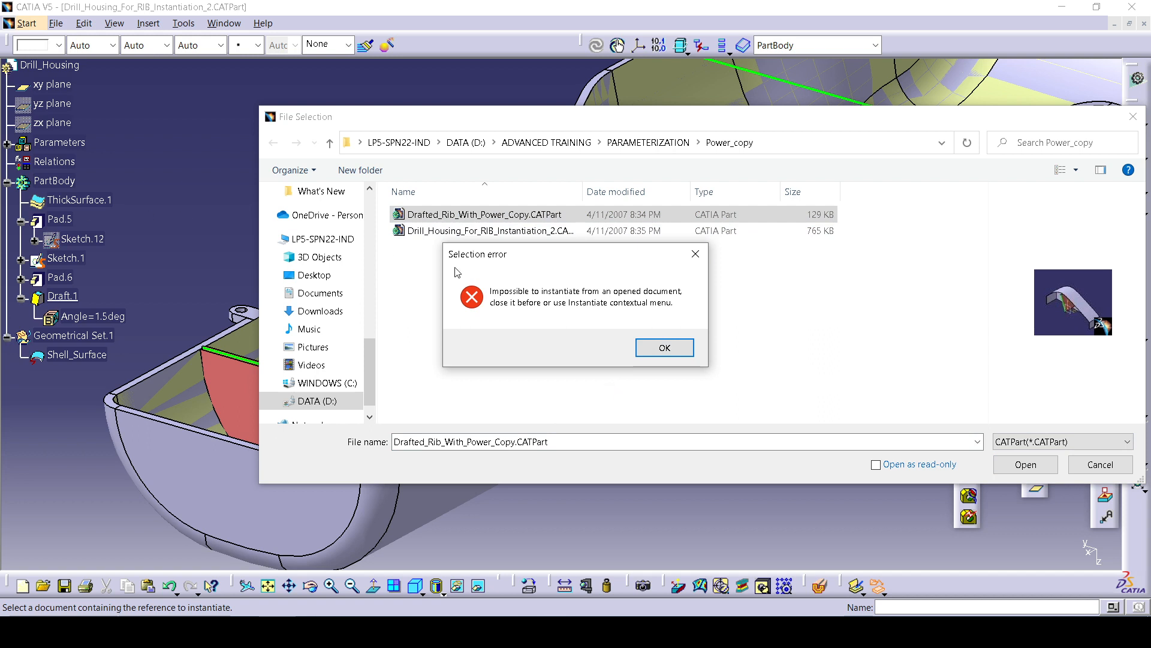
{"action": "left_click", "coordinate": [663, 348]}
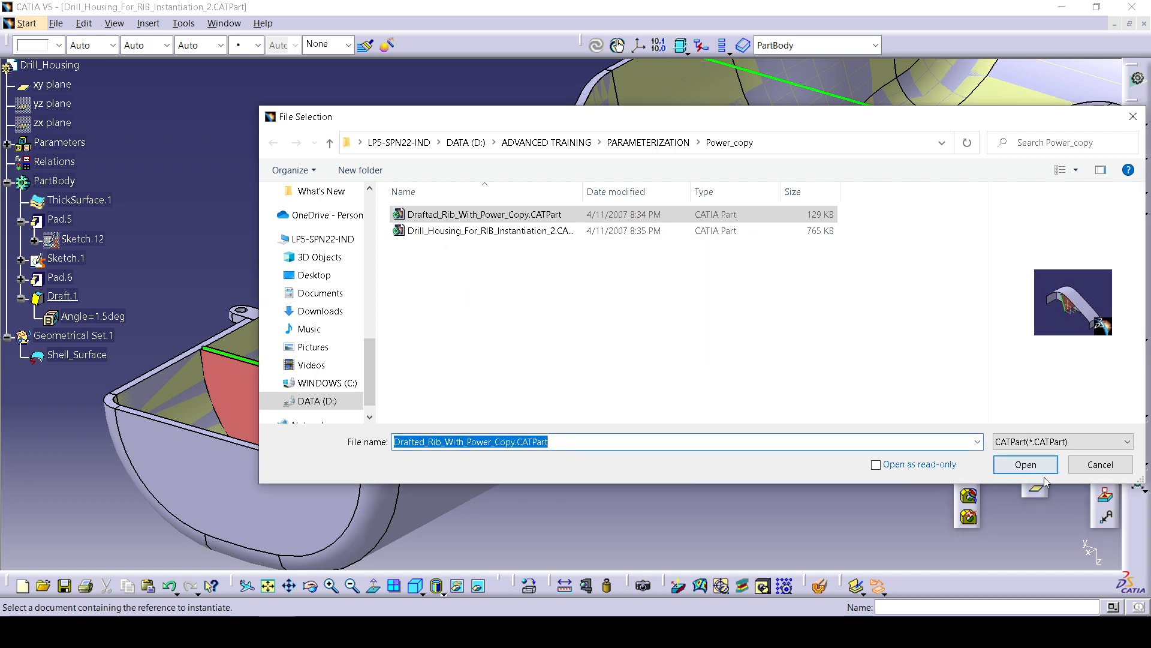
{"action": "left_click", "coordinate": [1083, 474]}
Switch to the drafted rib part and save it as Drafted_Rib_With_Power_Copy.CATPart on the Desktop.
{"action": "left_click", "coordinate": [223, 24]}
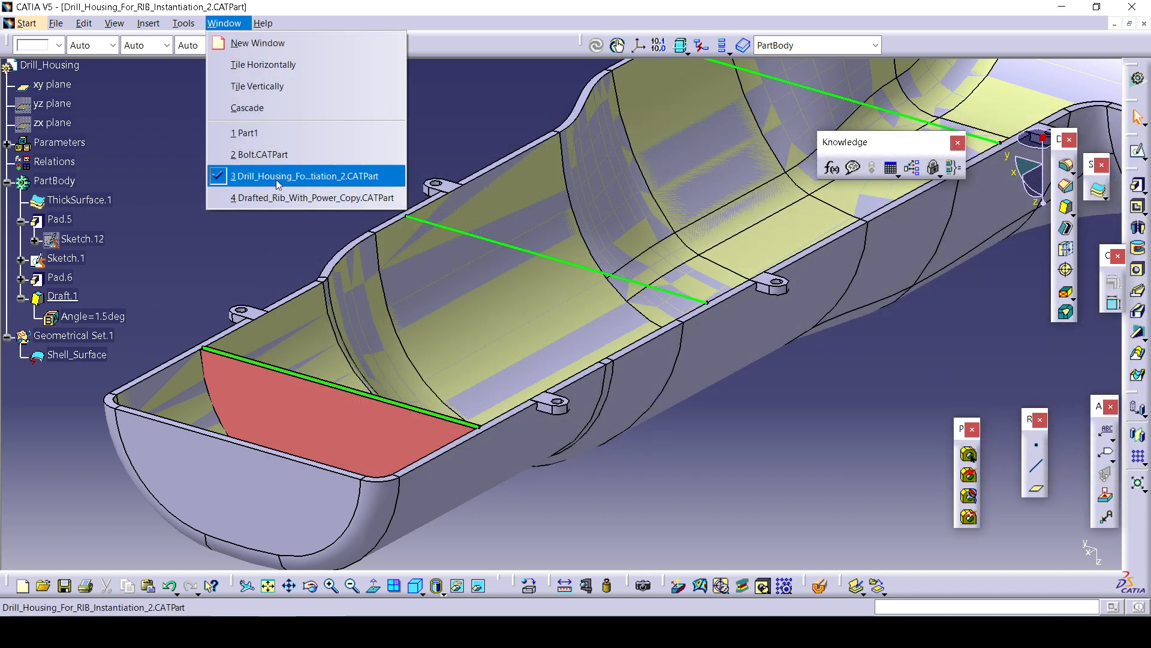
{"action": "left_click", "coordinate": [295, 196]}
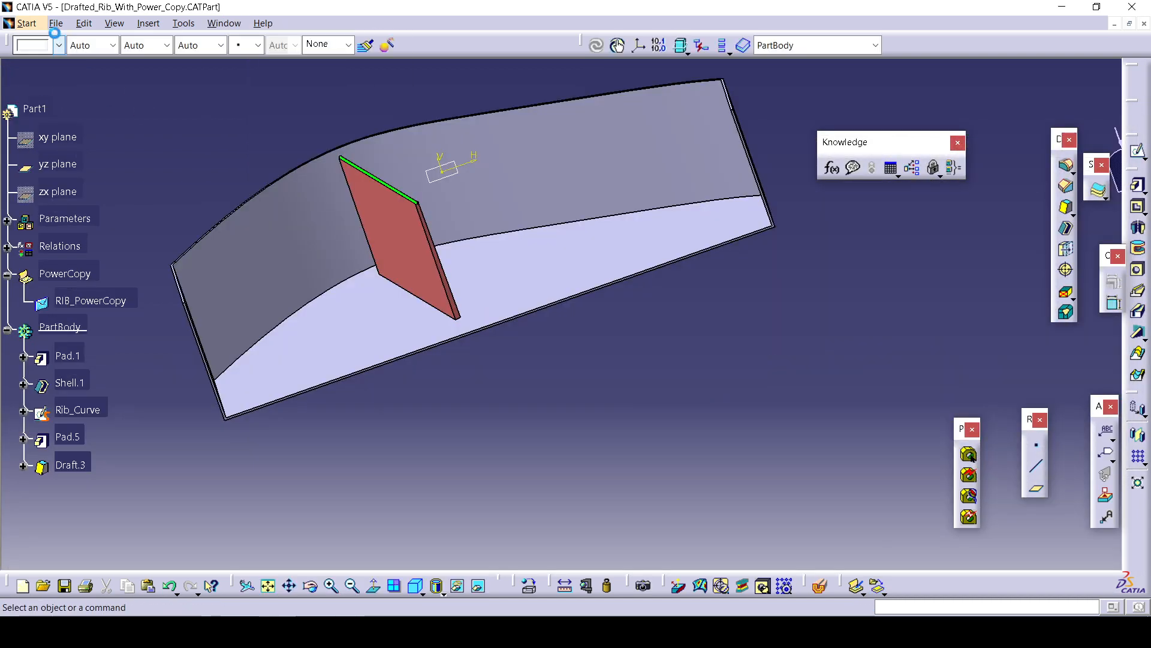
{"action": "left_click", "coordinate": [56, 23]}
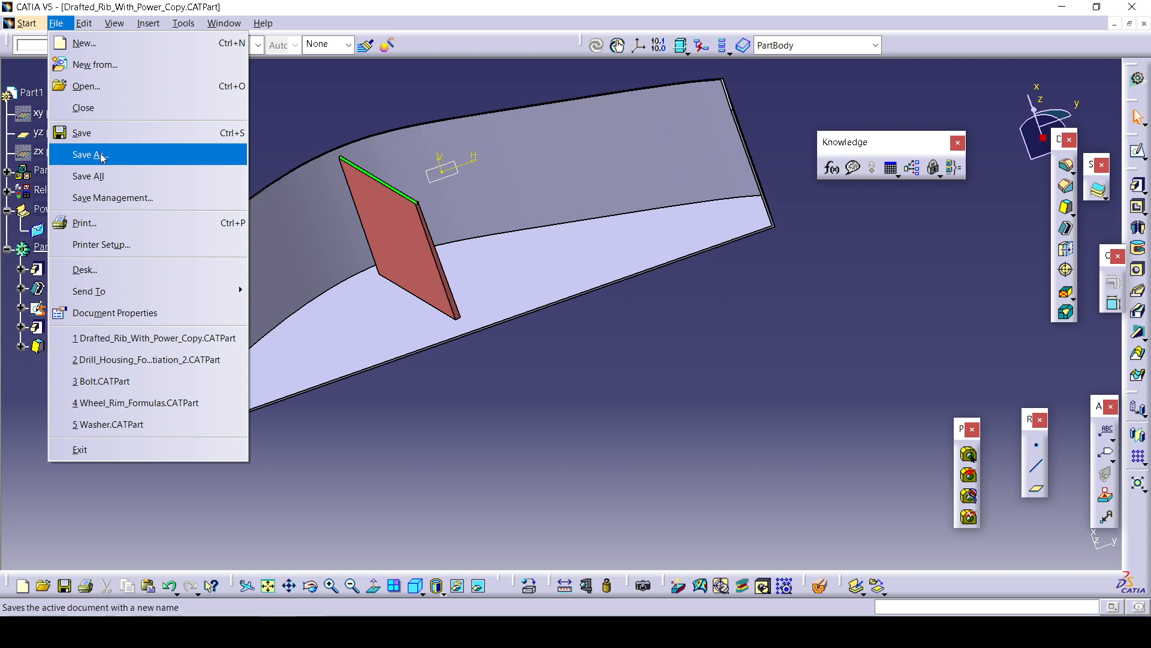
{"action": "left_click", "coordinate": [108, 154]}
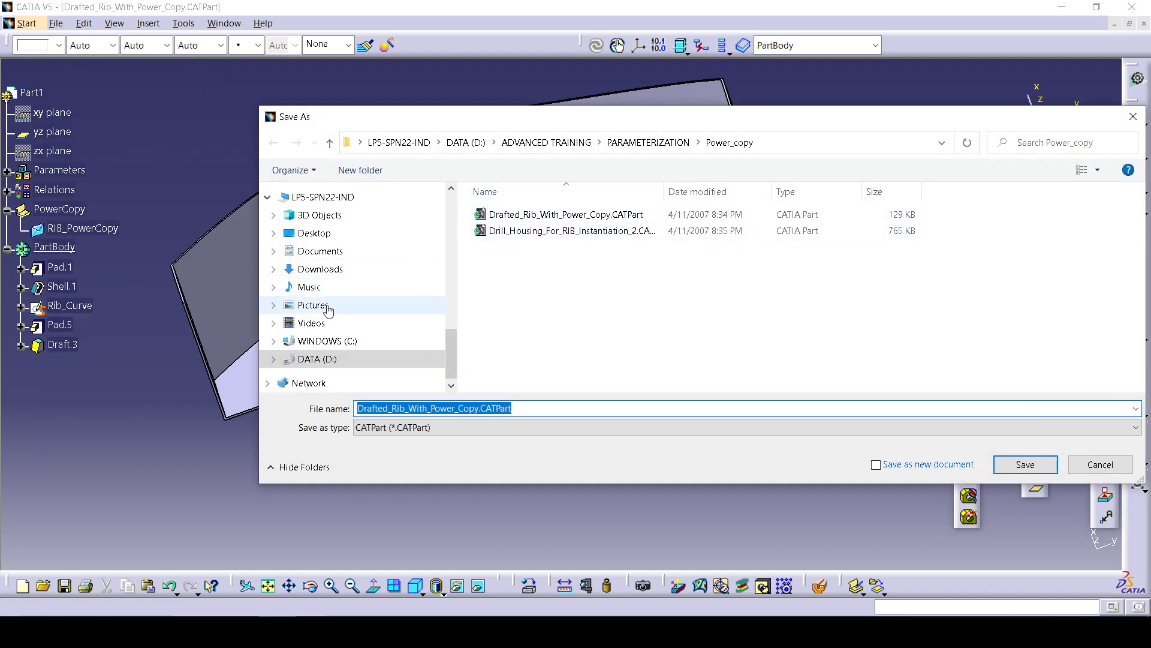
{"action": "left_click", "coordinate": [324, 233]}
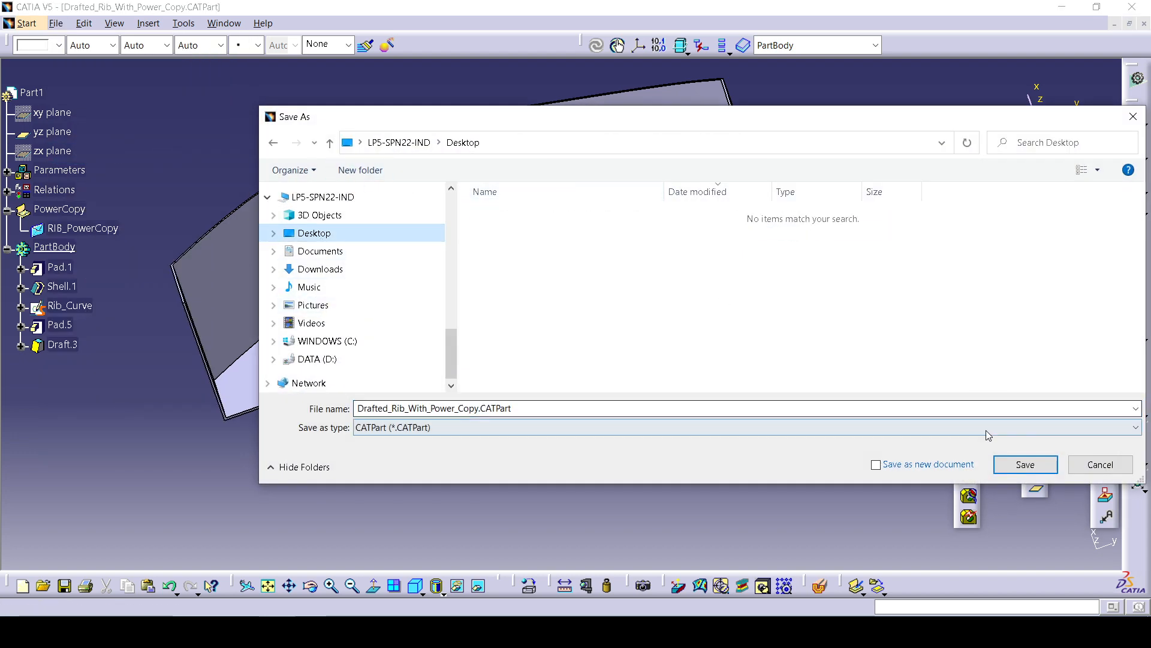
{"action": "left_click", "coordinate": [1022, 465]}
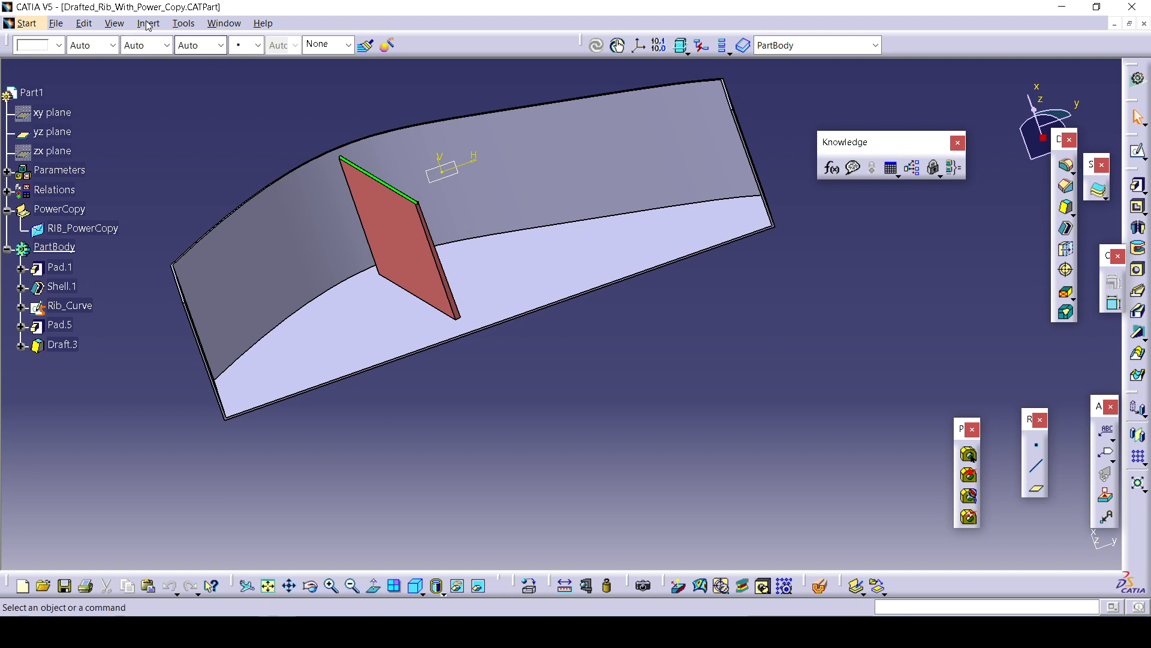
Try again to instantiate from the Desktop copy of Drafted_Rib_With_Power_Copy.CATPart in the drill housing.
{"action": "left_click", "coordinate": [223, 23]}
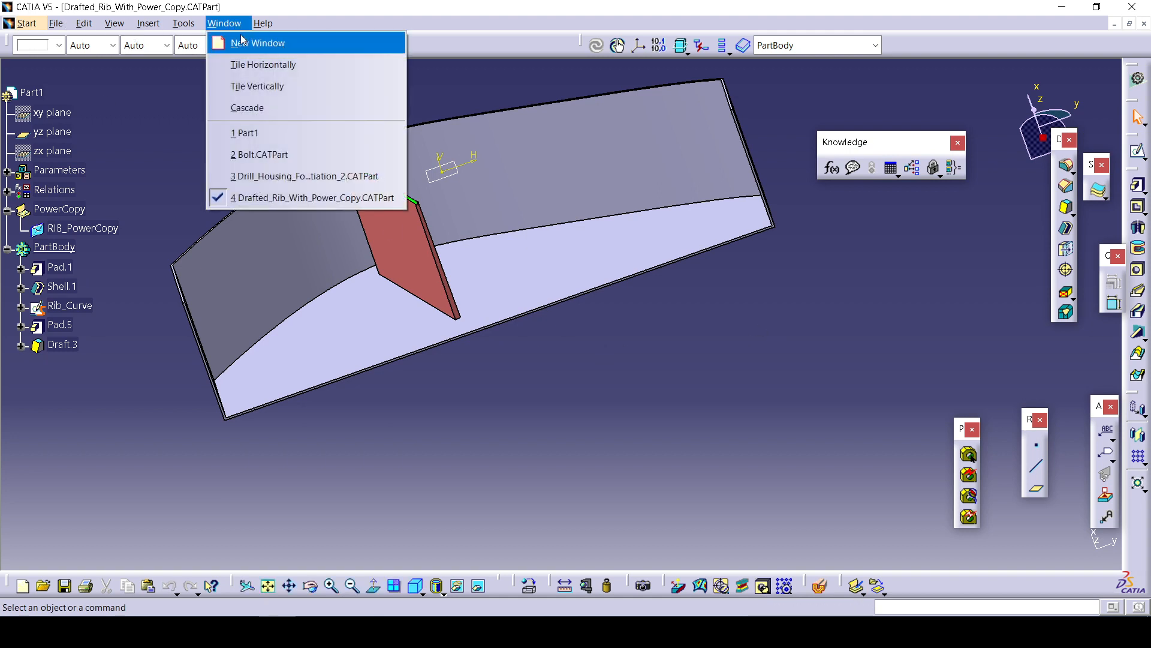
{"action": "left_click", "coordinate": [291, 175]}
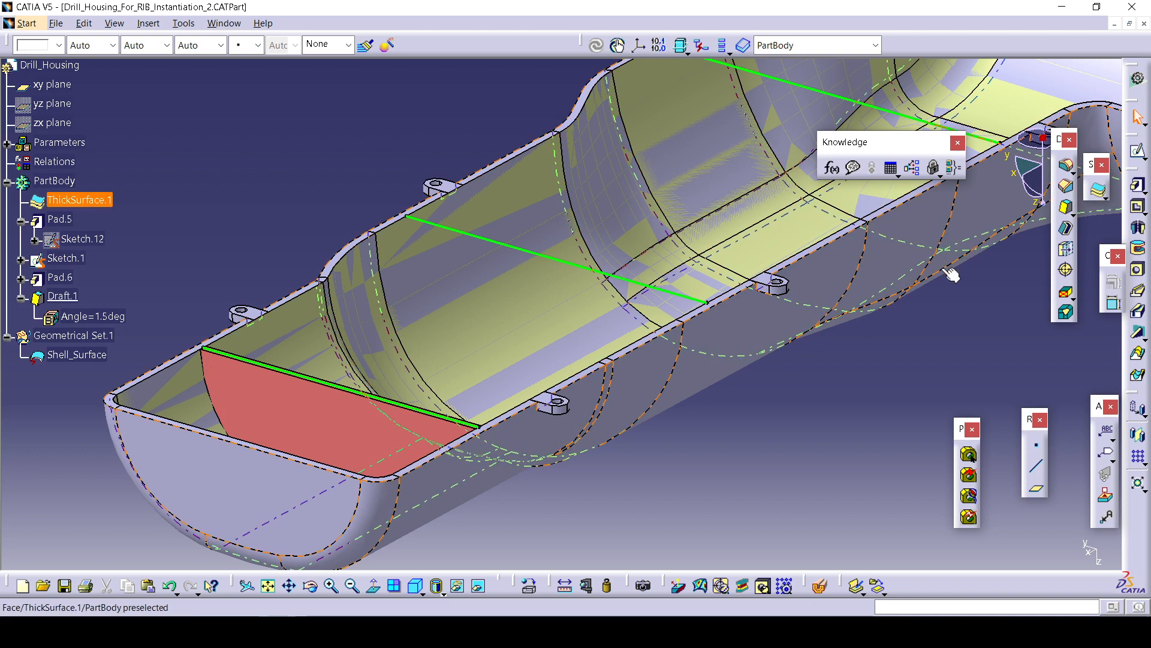
{"action": "left_click", "coordinate": [148, 24]}
{"action": "left_click", "coordinate": [225, 445]}
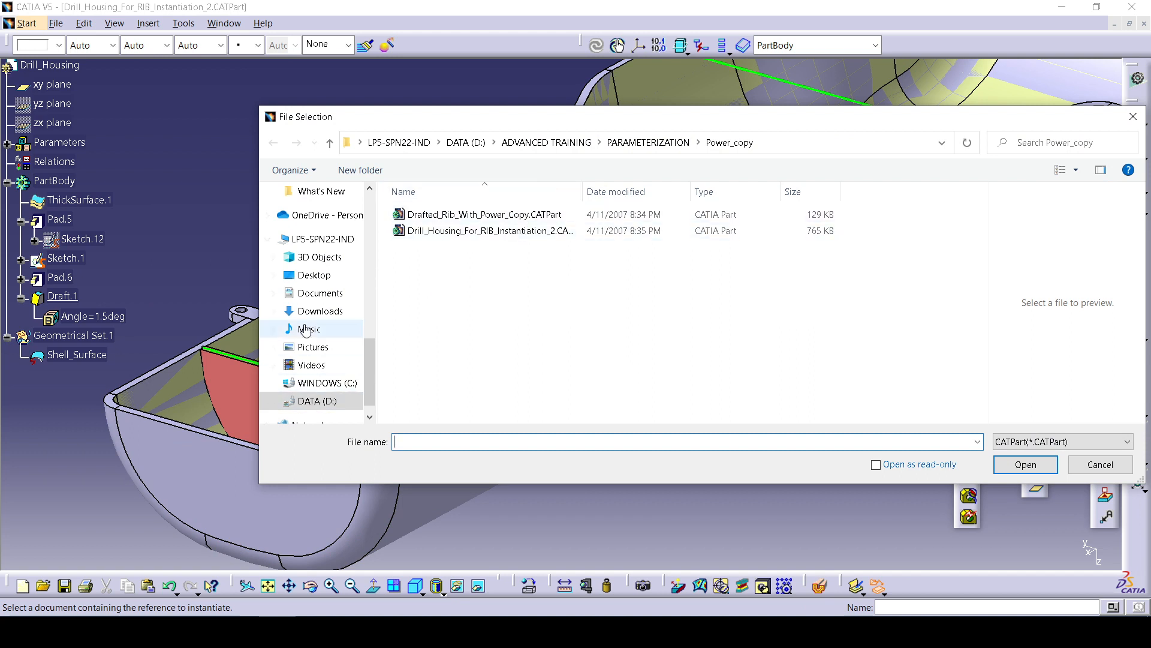
{"action": "left_click", "coordinate": [314, 275]}
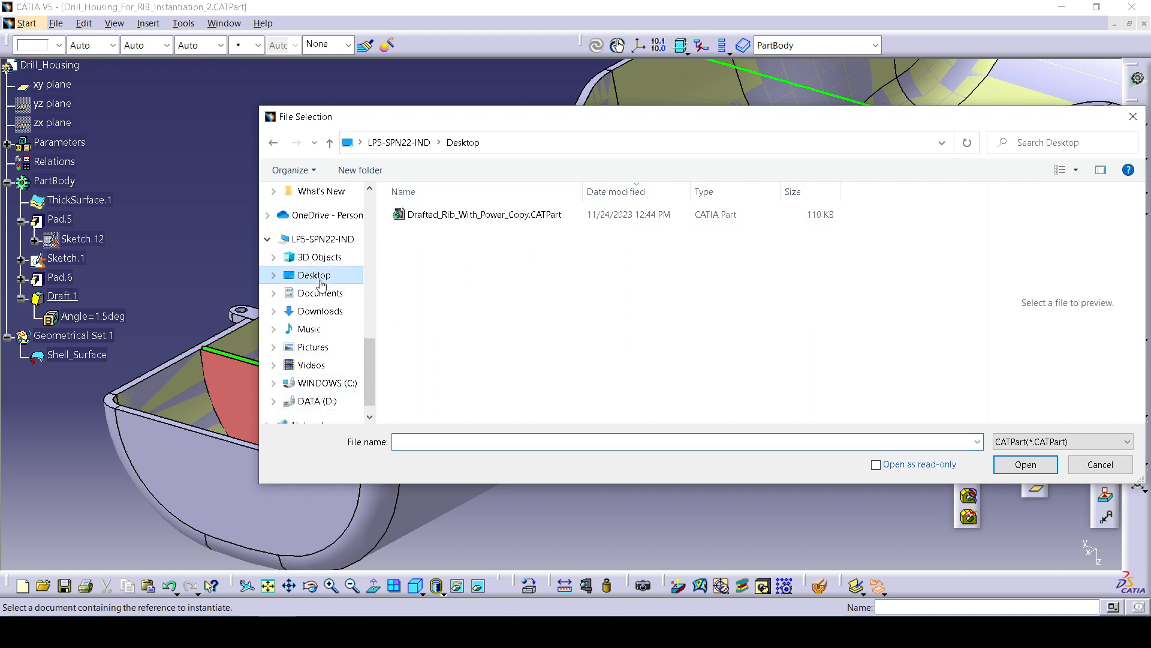
{"action": "left_click", "coordinate": [520, 217]}
{"action": "left_click", "coordinate": [1046, 466]}
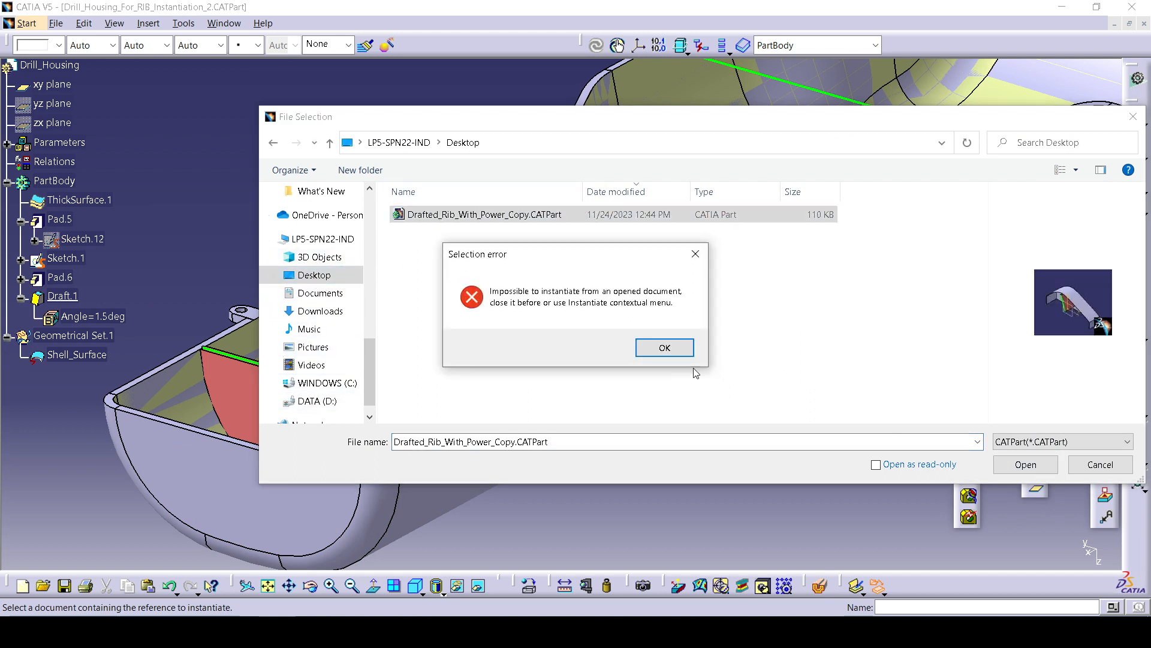
{"action": "left_click", "coordinate": [664, 347]}
{"action": "left_click", "coordinate": [1100, 465]}
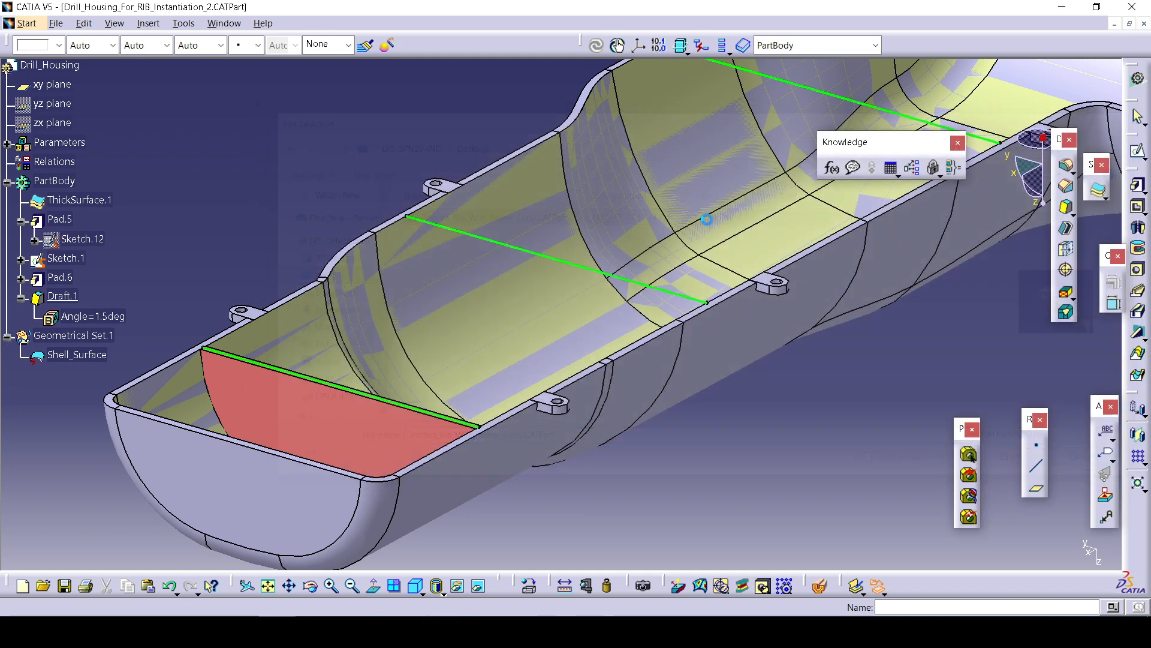
Switch to the drafted rib part and close that document.
{"action": "left_click", "coordinate": [226, 24]}
{"action": "left_click", "coordinate": [312, 198]}
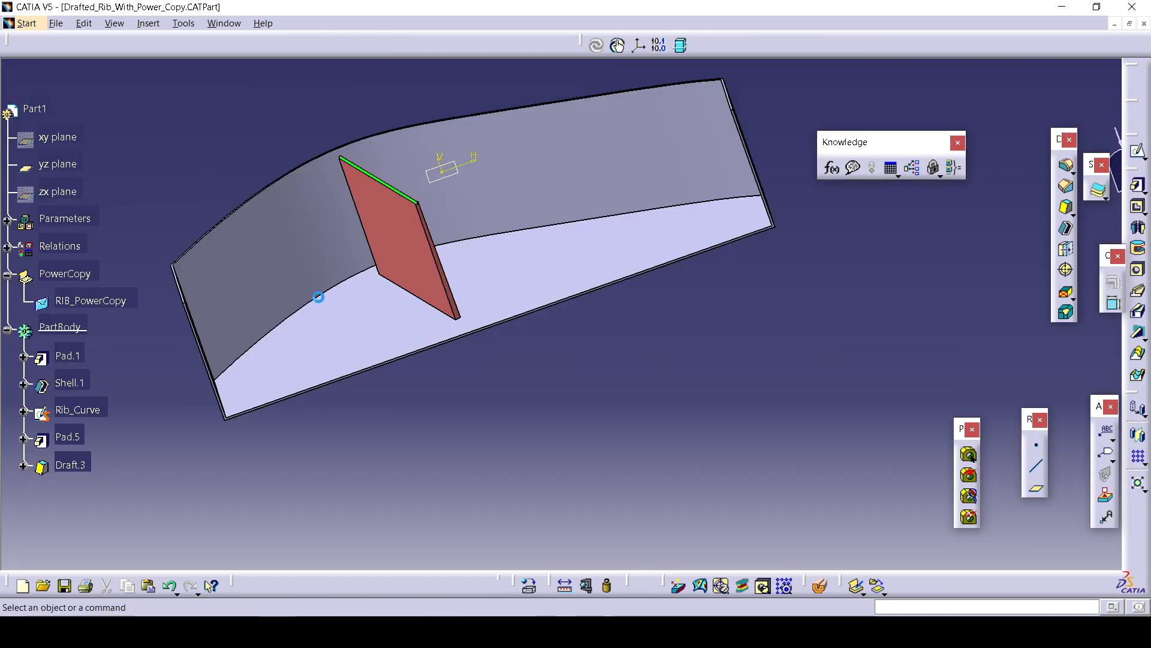
{"action": "left_click", "coordinate": [1144, 24]}
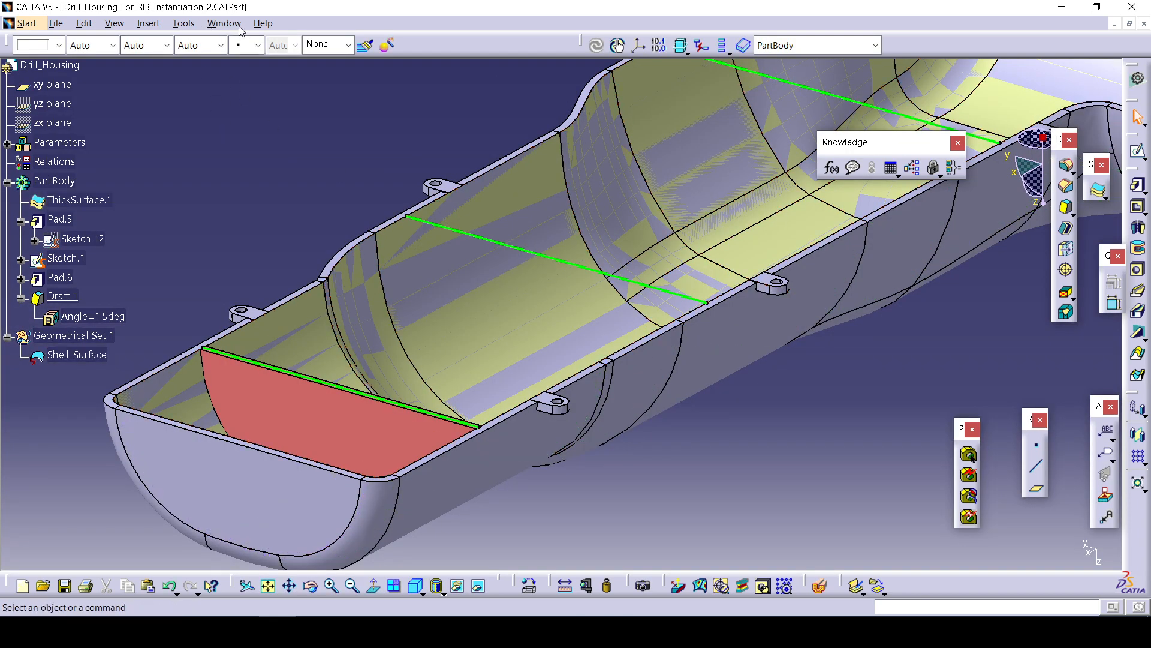
Close the Bolt and Part1 documents, discarding the changes to Part1.
{"action": "left_click", "coordinate": [225, 23]}
{"action": "left_click", "coordinate": [266, 154]}
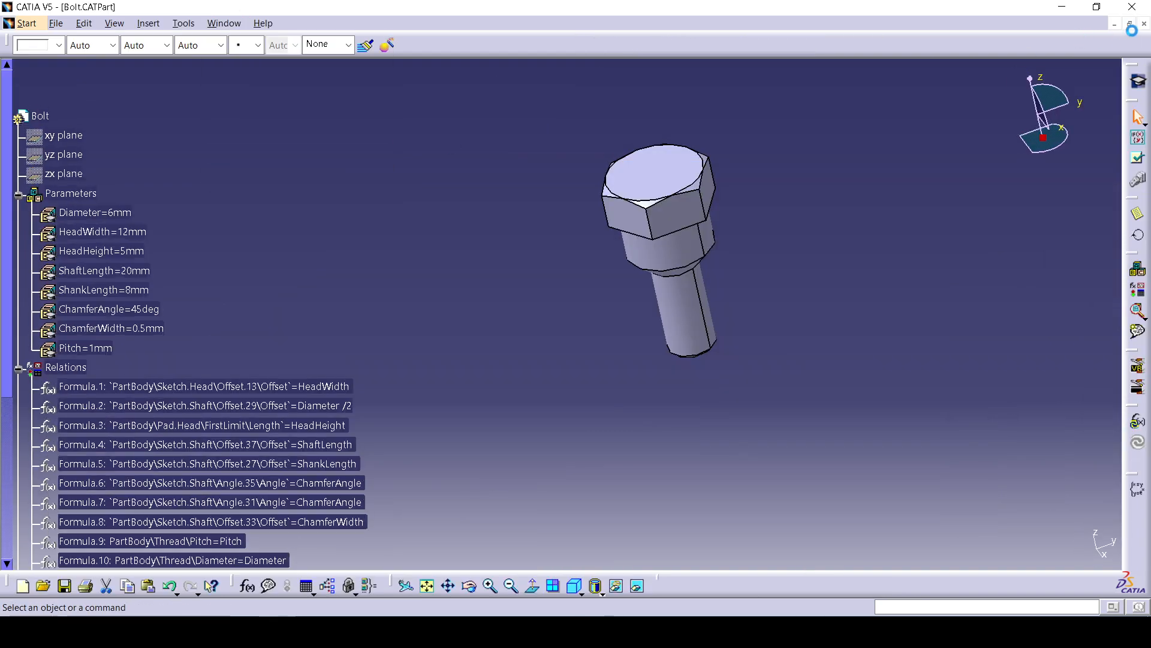
{"action": "left_click", "coordinate": [1144, 24]}
{"action": "left_click", "coordinate": [599, 345]}
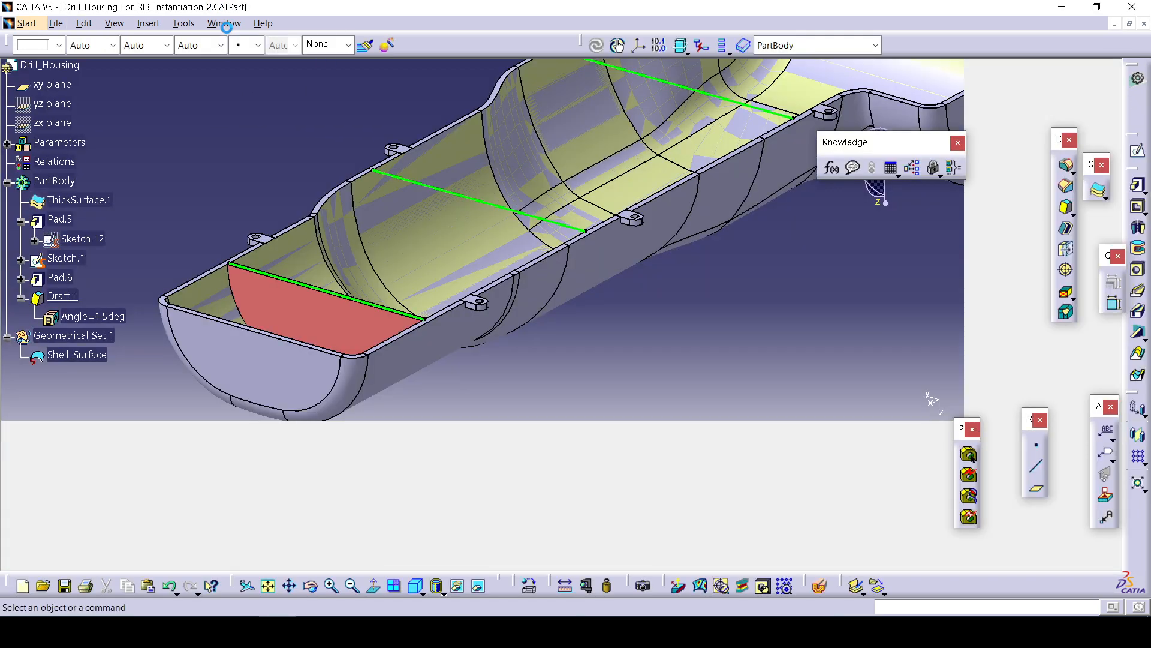
{"action": "left_click", "coordinate": [224, 23]}
{"action": "left_click", "coordinate": [275, 130]}
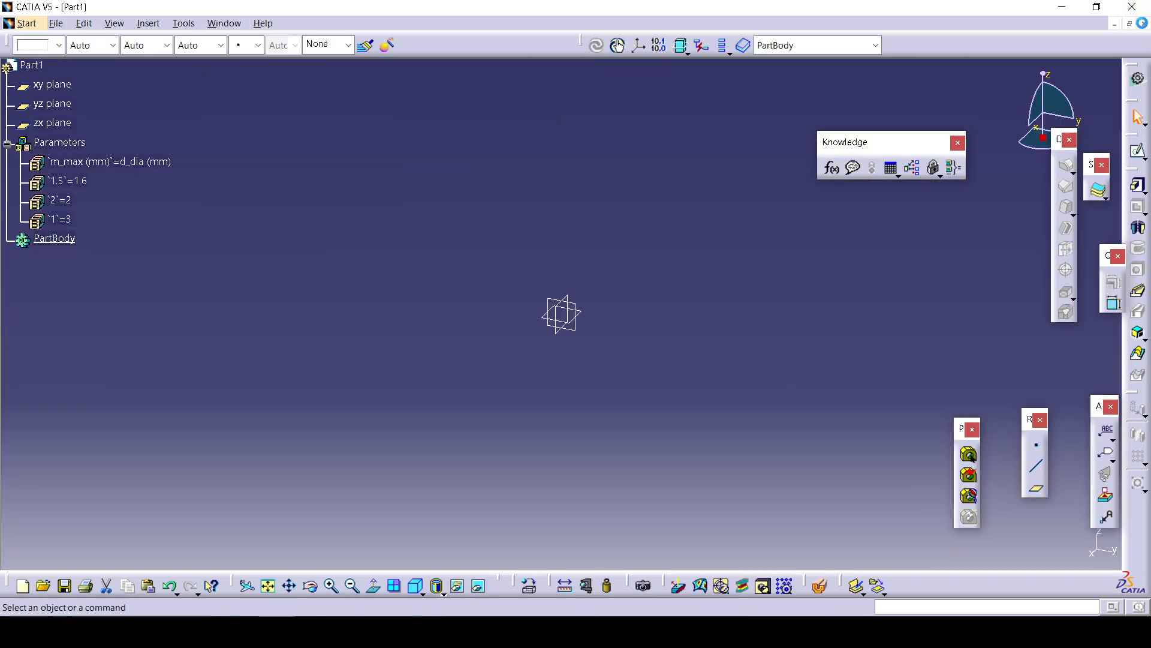
{"action": "left_click", "coordinate": [1144, 24]}
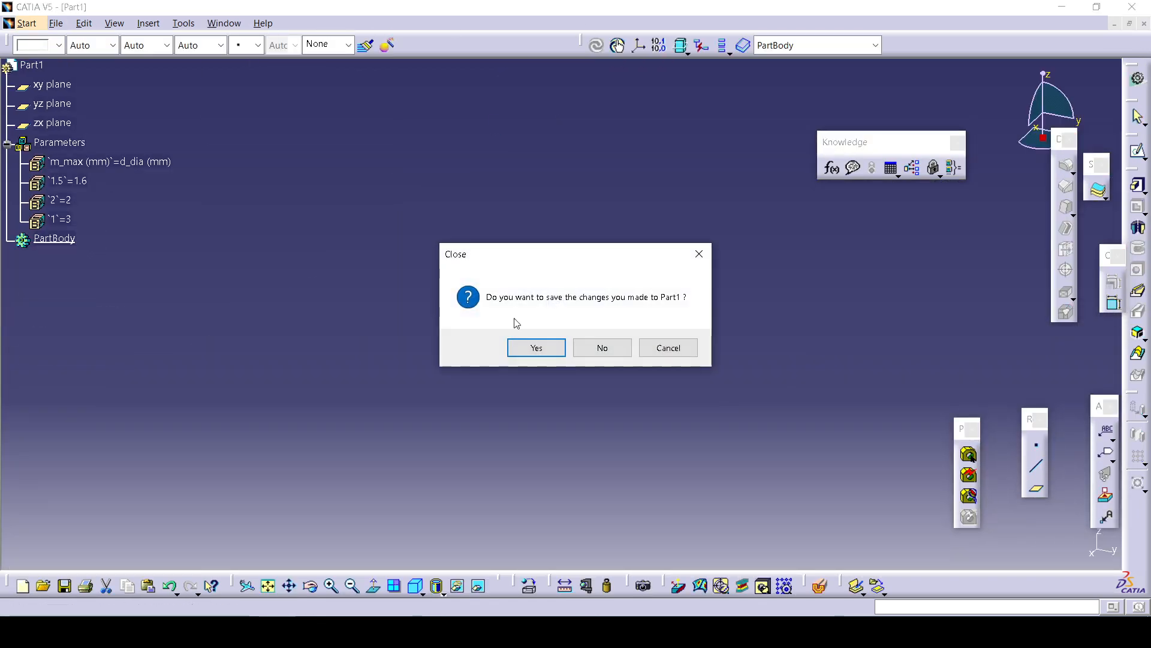
{"action": "left_click", "coordinate": [625, 351]}
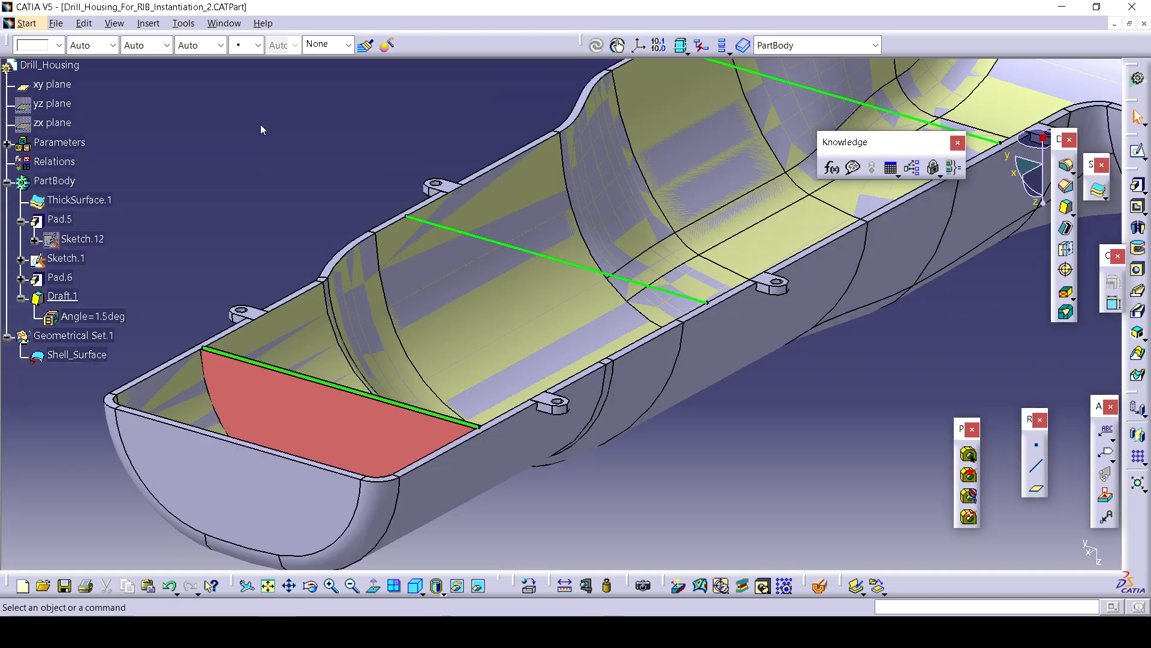
{"action": "left_click", "coordinate": [224, 23]}
{"action": "left_click", "coordinate": [321, 207]}
{"action": "left_click", "coordinate": [55, 23]}
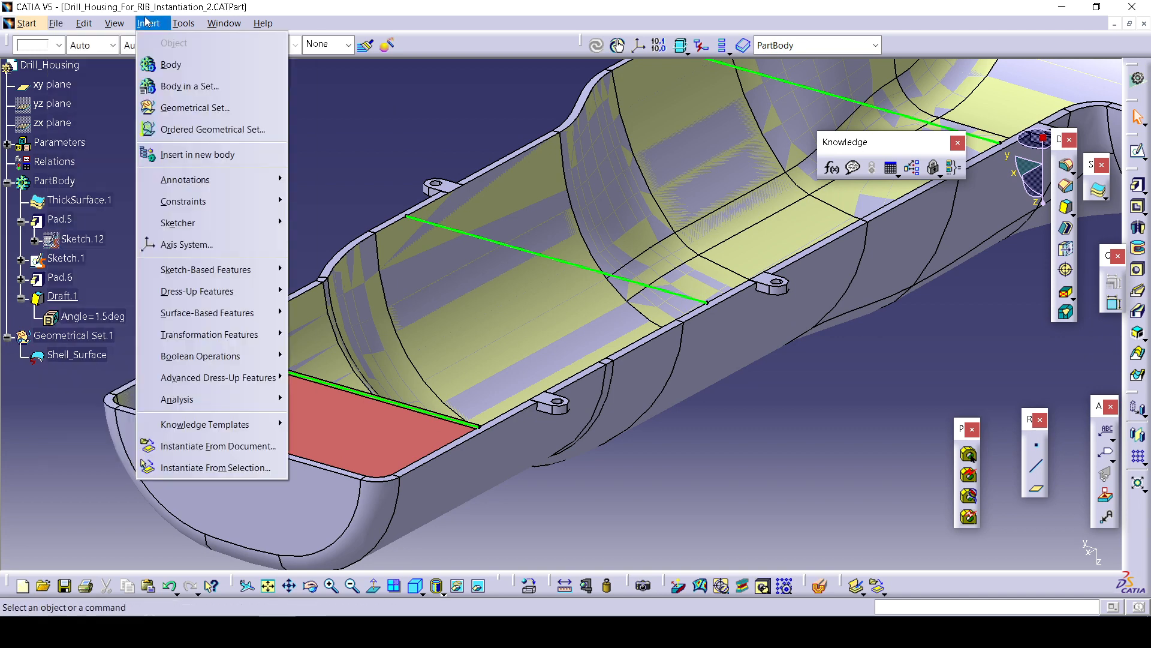
{"action": "mouse_move", "coordinate": [152, 23]}
{"action": "left_click", "coordinate": [138, 106]}
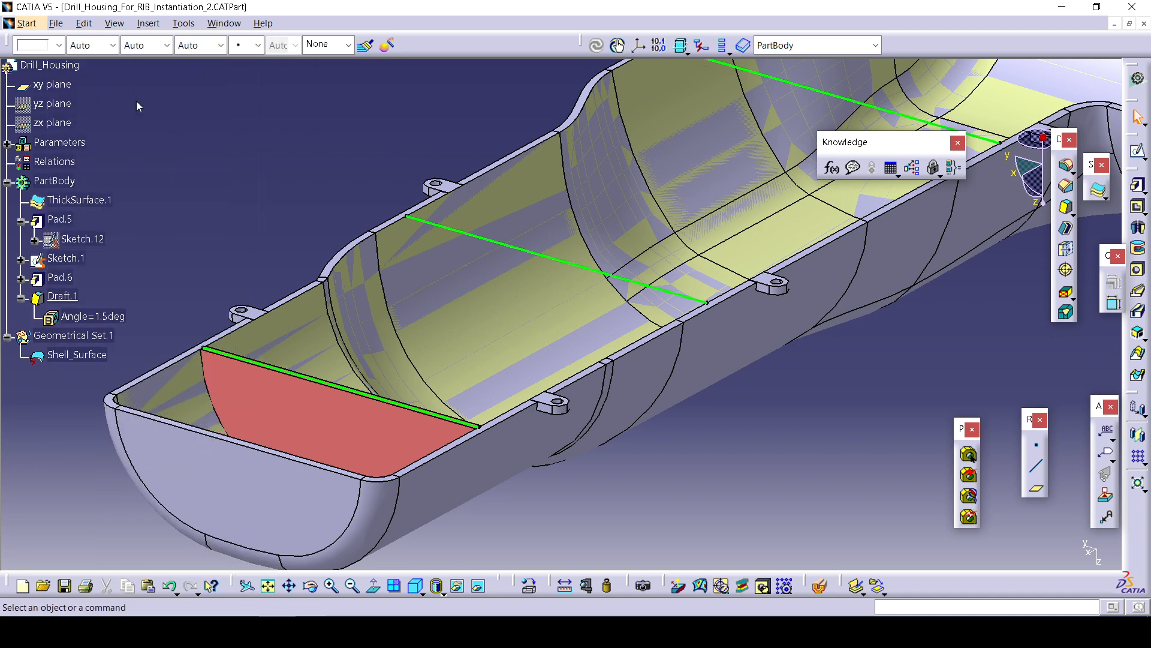
Try to instantiate the power copy from the Desktop file with its destination after Draft.1, then after PartBody.
{"action": "left_click", "coordinate": [149, 27]}
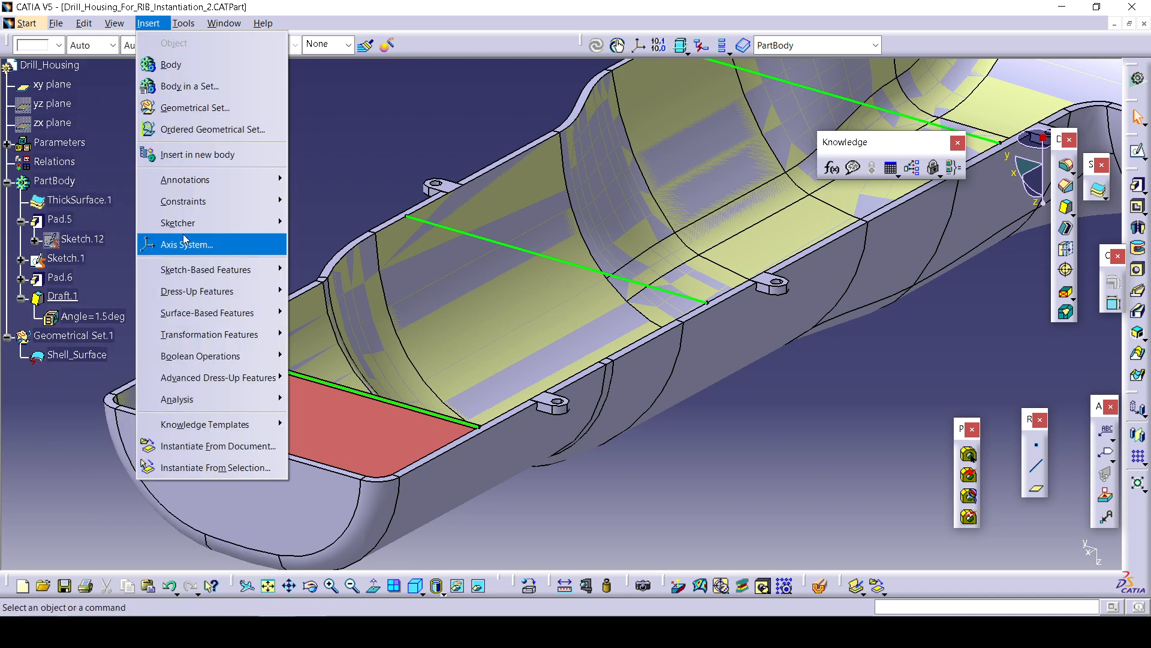
{"action": "left_click", "coordinate": [222, 447]}
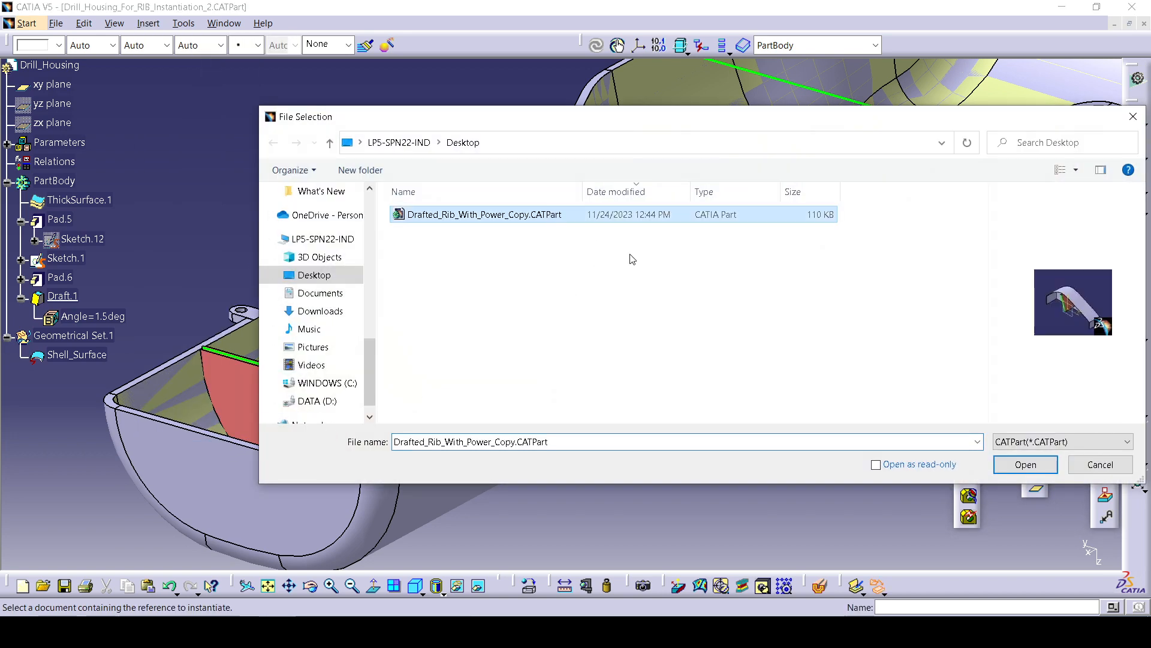
{"action": "left_click", "coordinate": [1047, 469]}
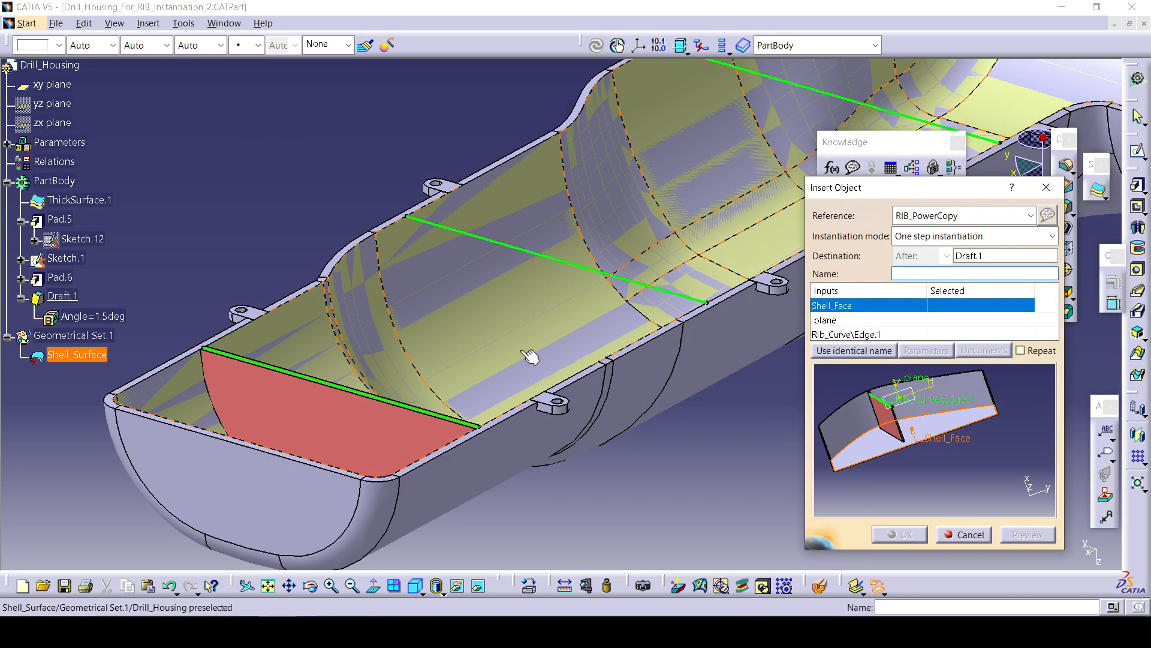
{"action": "left_click", "coordinate": [973, 257]}
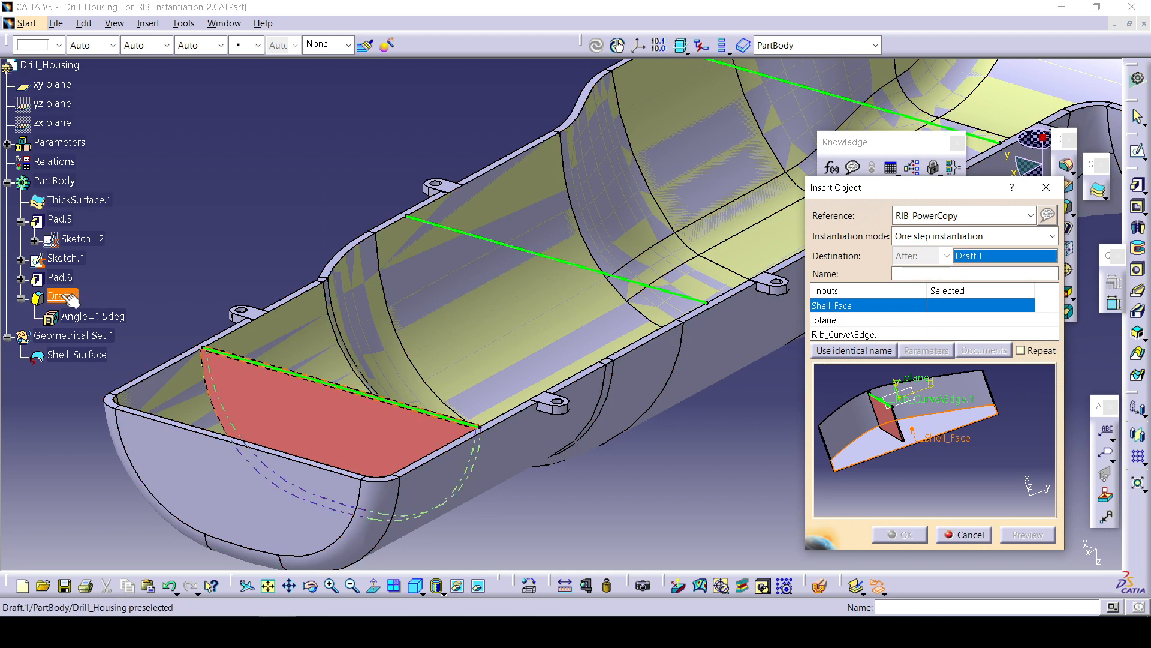
{"action": "left_click", "coordinate": [467, 342]}
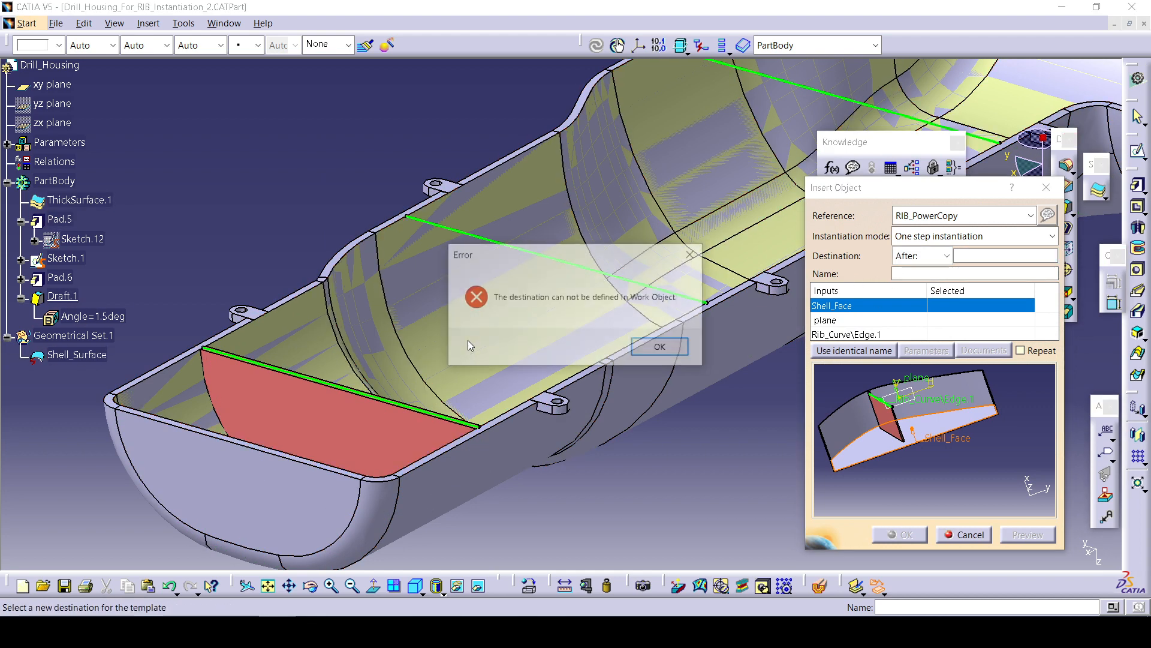
{"action": "left_click", "coordinate": [684, 347]}
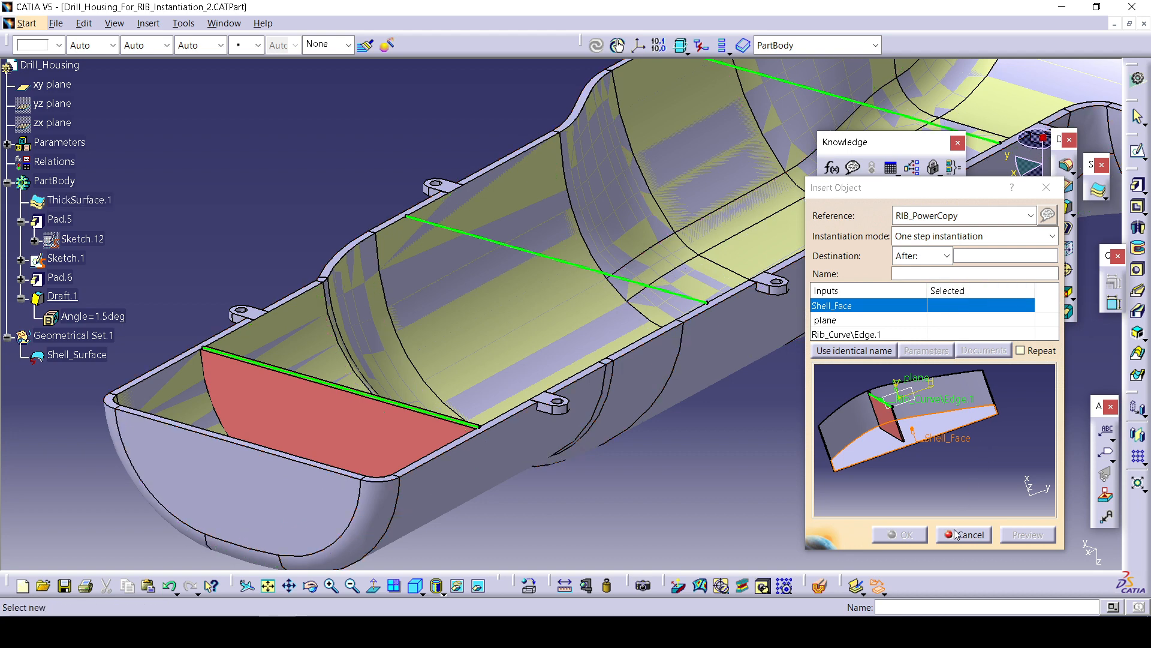
{"action": "left_click", "coordinate": [1005, 256]}
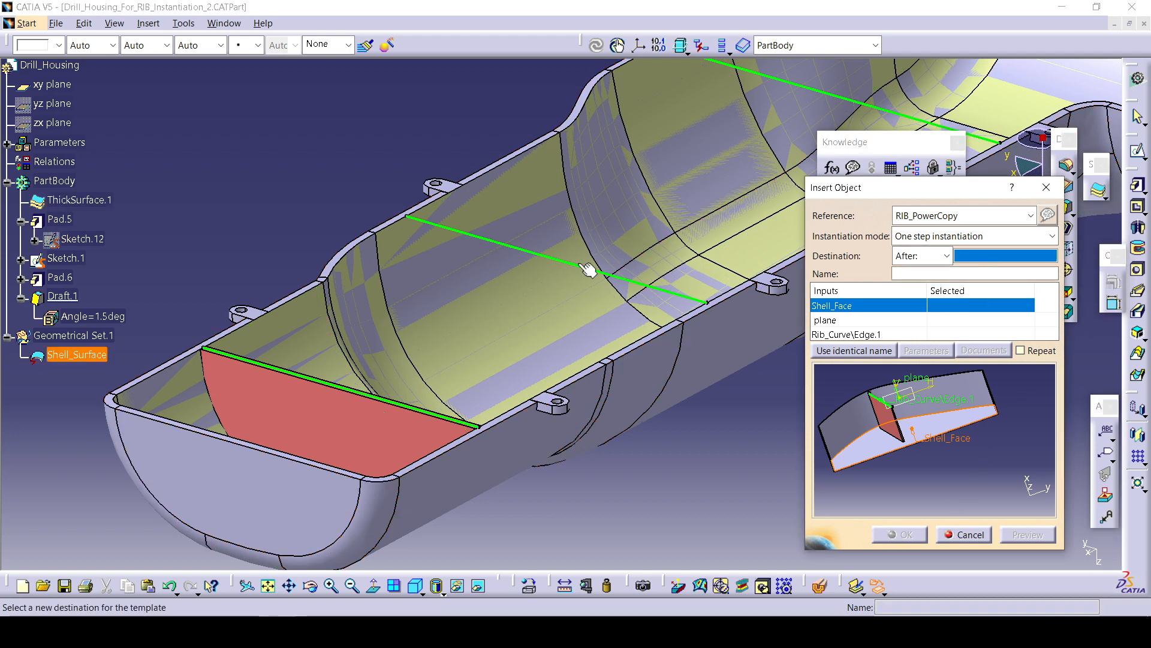
{"action": "left_click", "coordinate": [53, 181]}
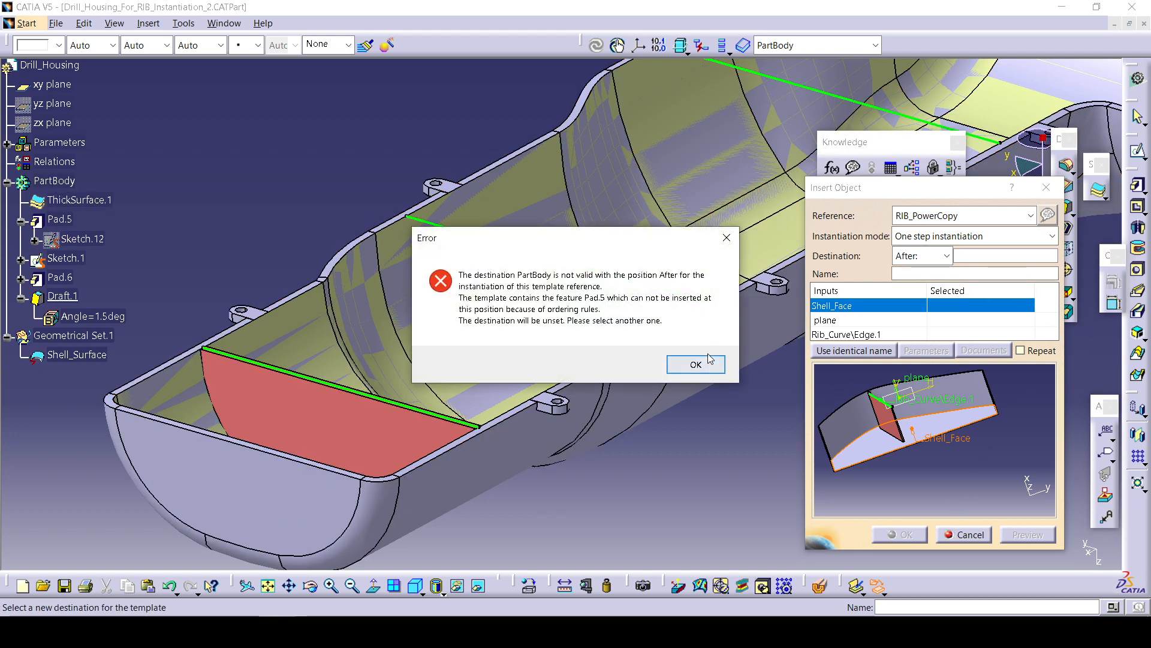
{"action": "left_click", "coordinate": [695, 364]}
Try setting the destination to inside and picking the shell face as first input, then cancel the instantiation.
{"action": "left_click", "coordinate": [946, 256]}
{"action": "left_click", "coordinate": [915, 290]}
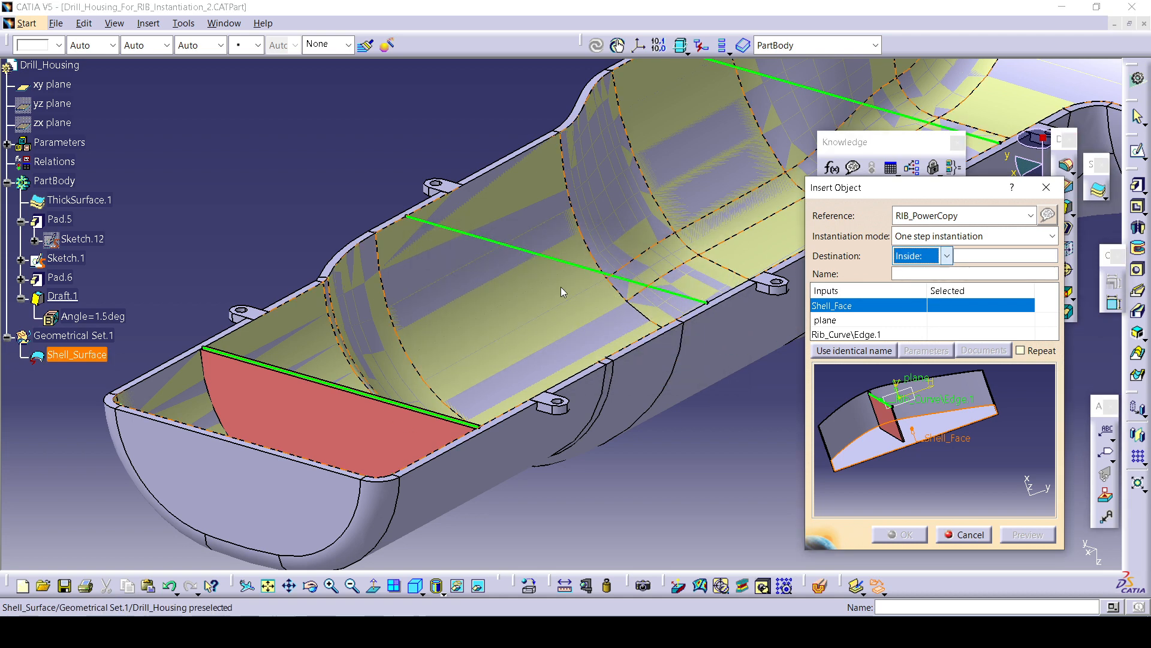
{"action": "left_click", "coordinate": [960, 235]}
{"action": "left_click", "coordinate": [941, 248]}
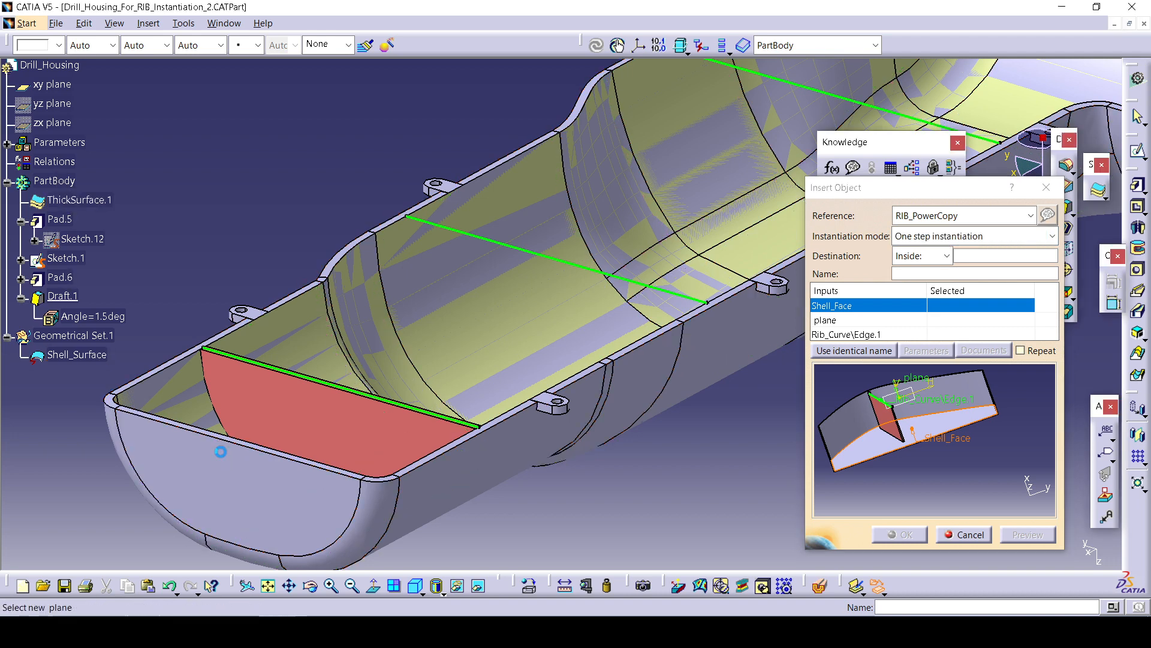
{"action": "left_click", "coordinate": [242, 493]}
{"action": "left_click", "coordinate": [964, 534]}
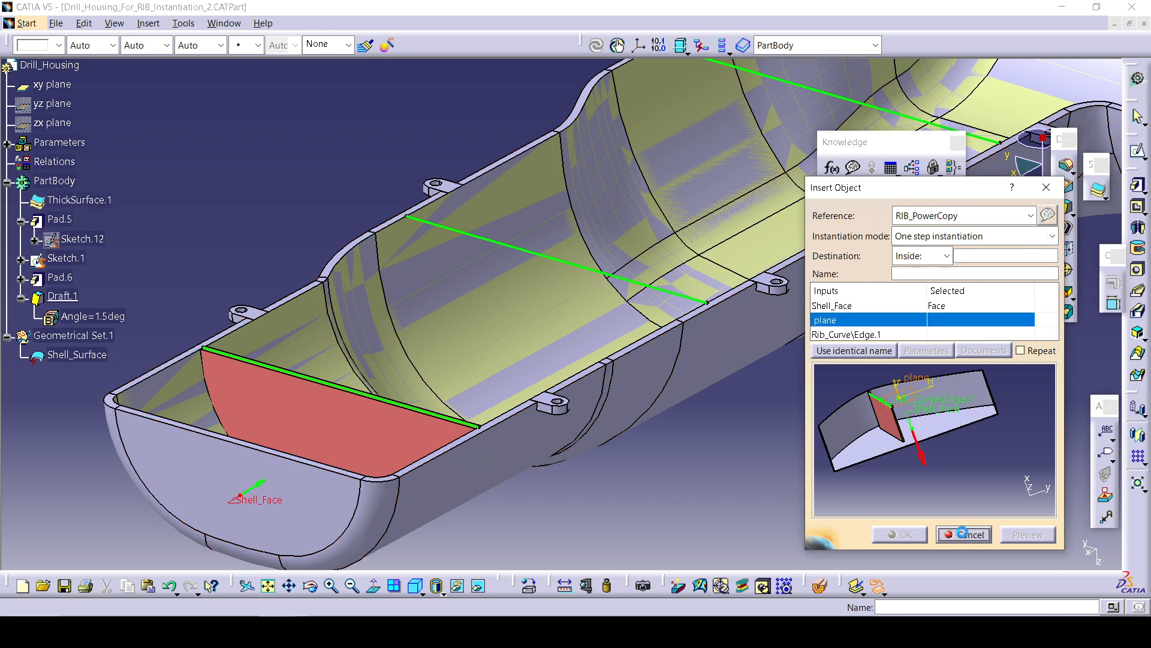
Define PartBody as the in-work object of the drill housing.
{"action": "left_click", "coordinate": [54, 180]}
{"action": "right_click", "coordinate": [54, 179]}
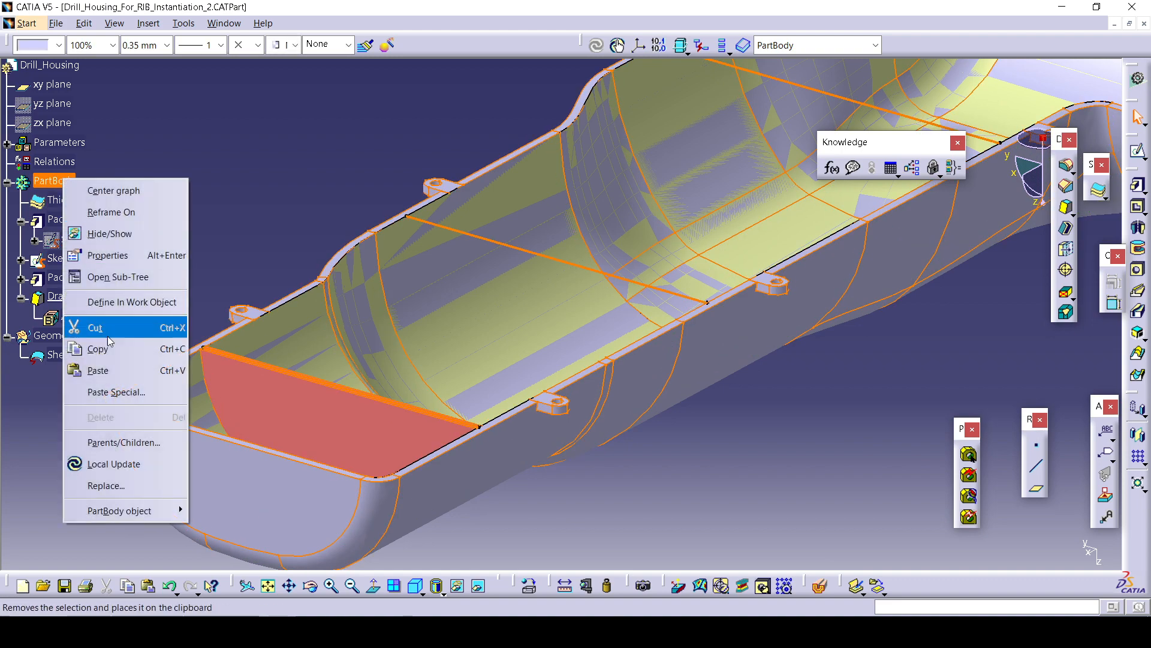
{"action": "left_click", "coordinate": [132, 301]}
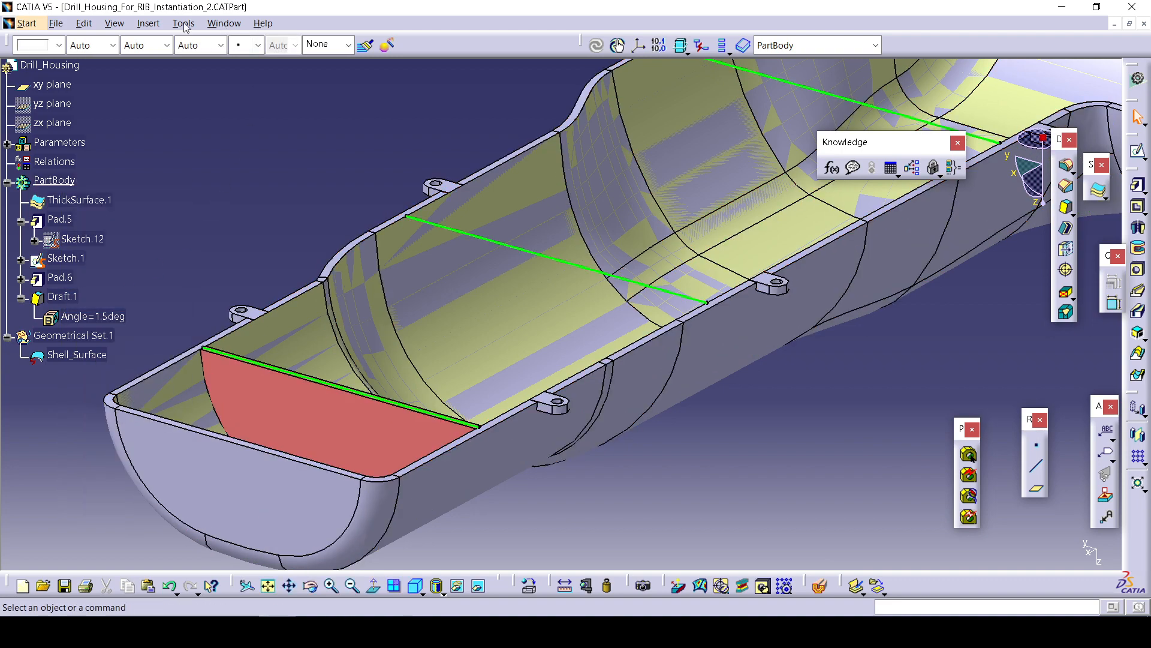
Instantiate RIB_PowerCopy inside PartBody, selecting Shell_Surface, the xy plane and one green sketch line as inputs.
{"action": "left_click", "coordinate": [155, 23]}
{"action": "left_click", "coordinate": [183, 449]}
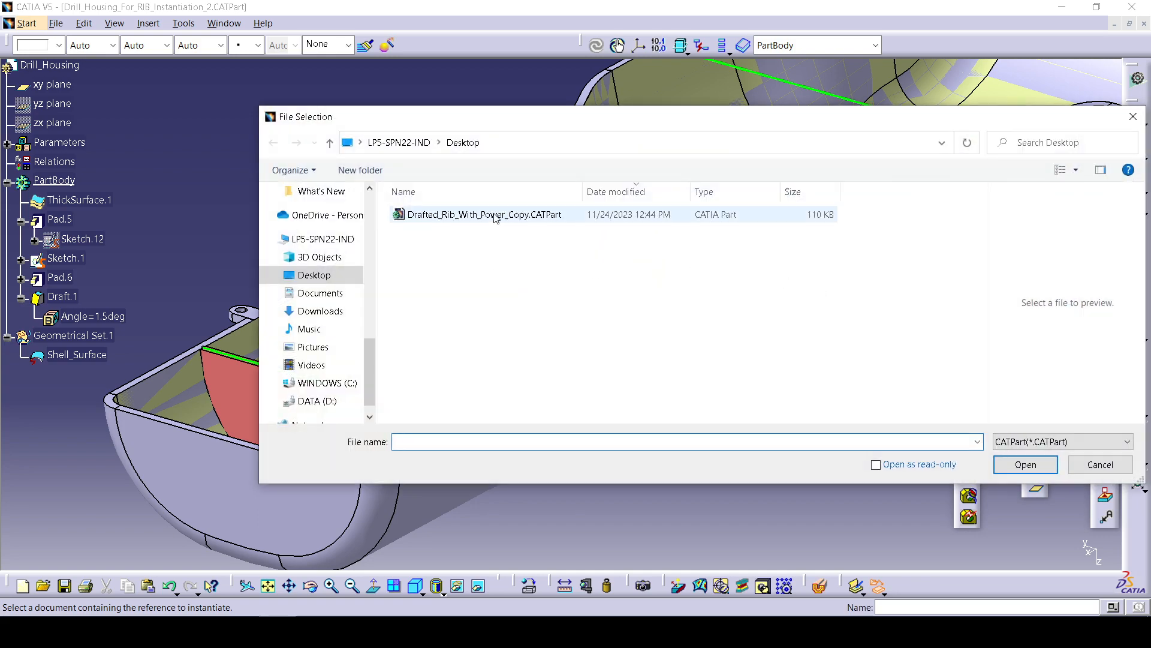
{"action": "left_click", "coordinate": [490, 214]}
{"action": "left_click", "coordinate": [1024, 464]}
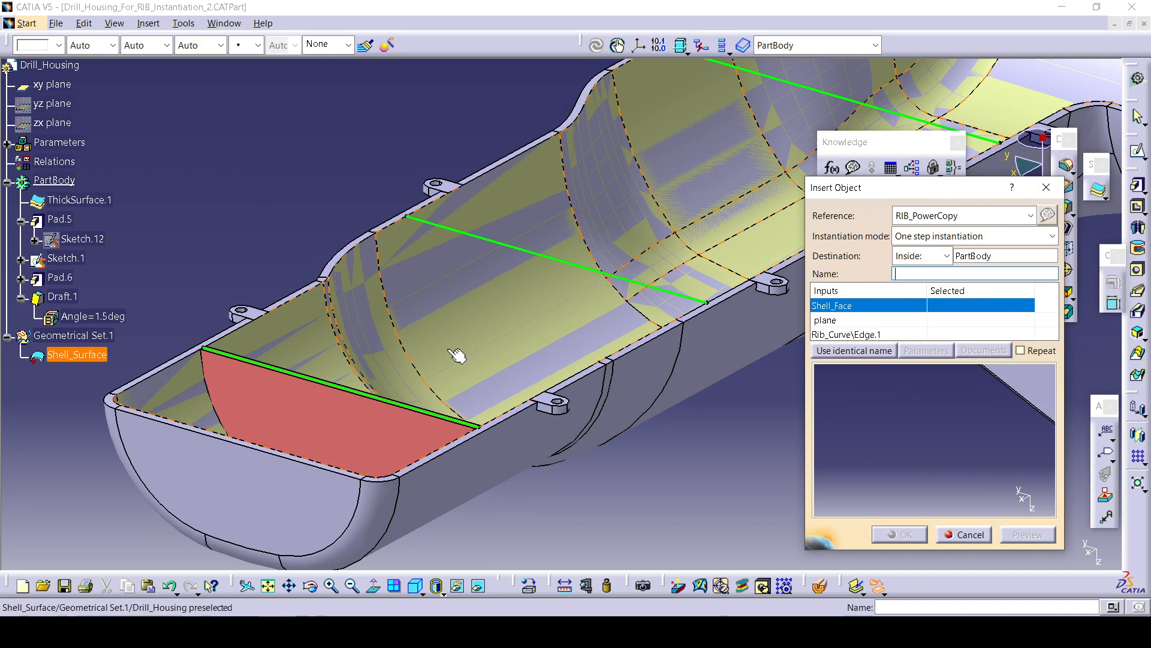
{"action": "left_click", "coordinate": [454, 351]}
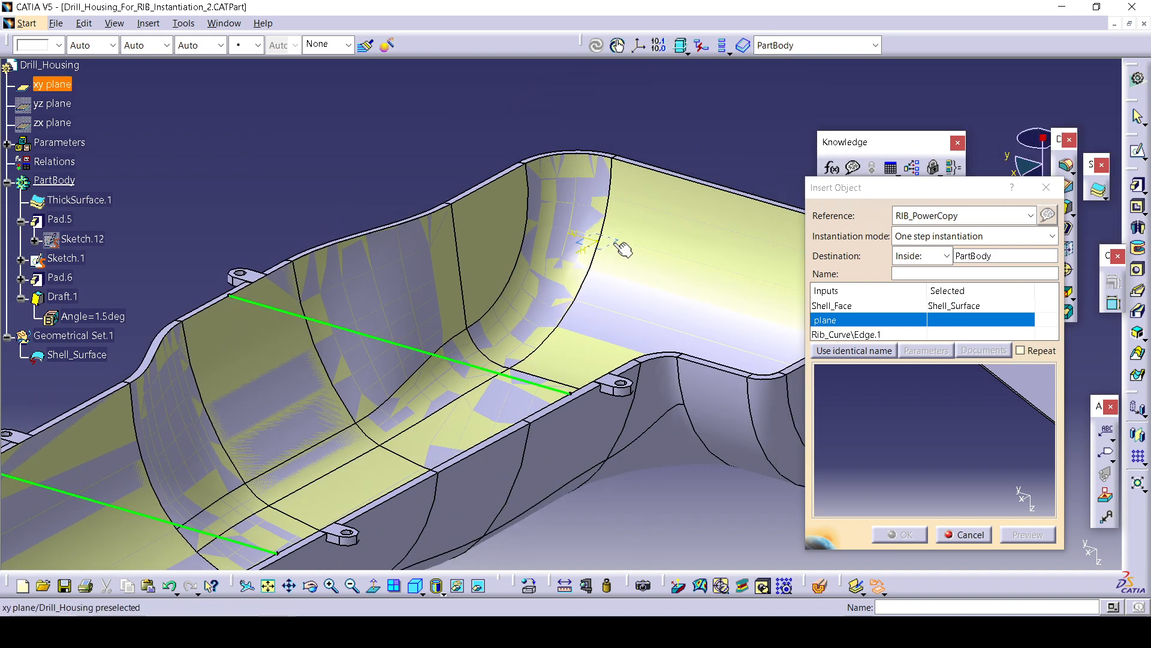
{"action": "left_click", "coordinate": [624, 250]}
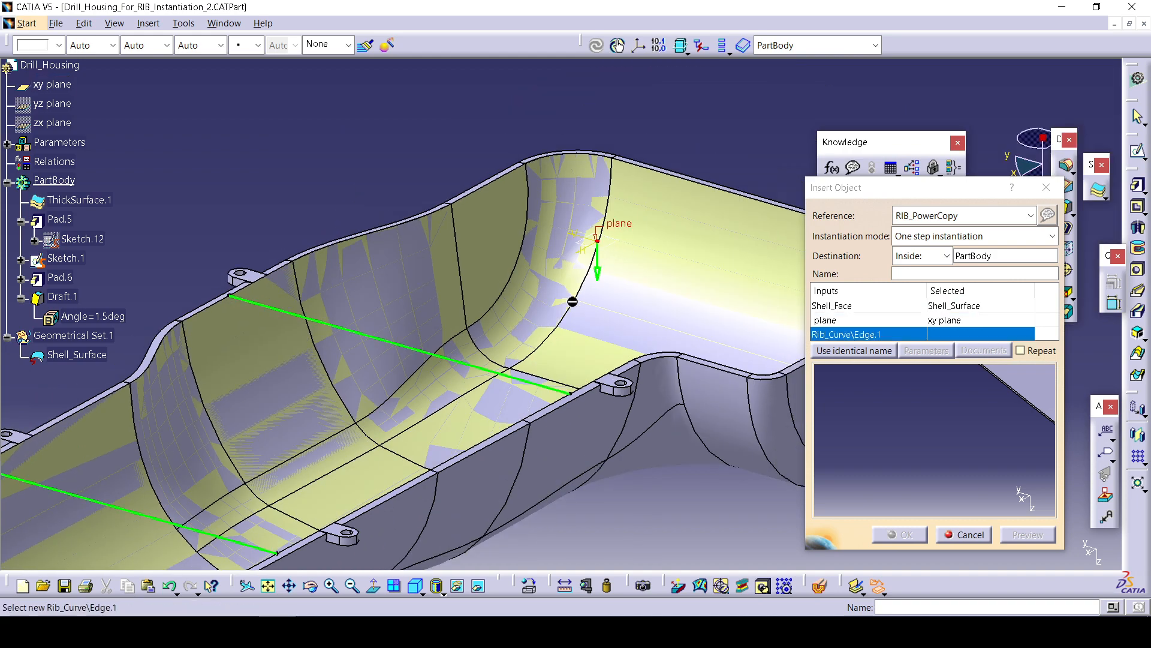
{"action": "left_click", "coordinate": [171, 511]}
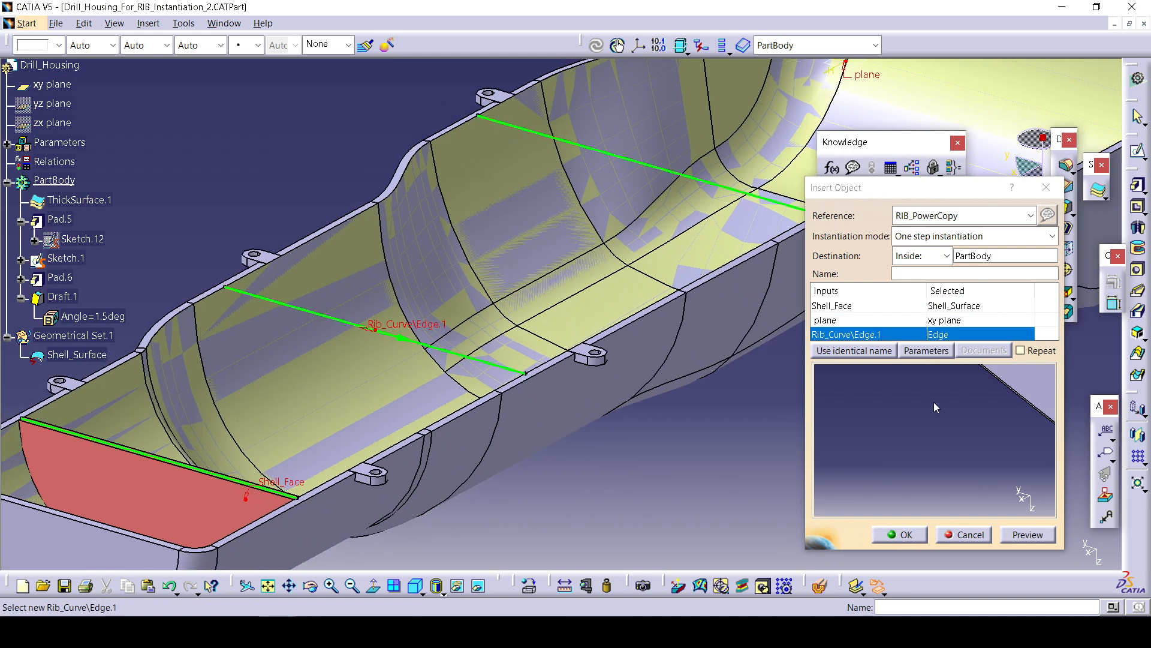
Set the rib parameters to 22mm thickness and 6.5deg draft angle, preview, and create the drafted rib.
{"action": "left_click", "coordinate": [927, 350]}
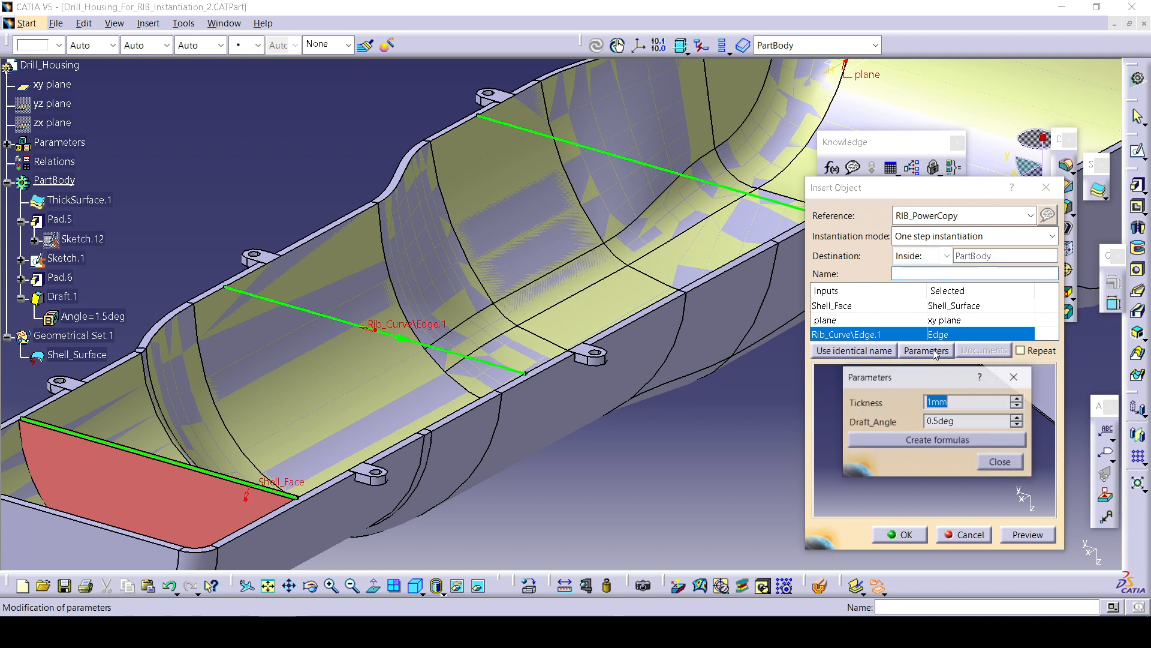
{"action": "left_click", "coordinate": [1019, 400]}
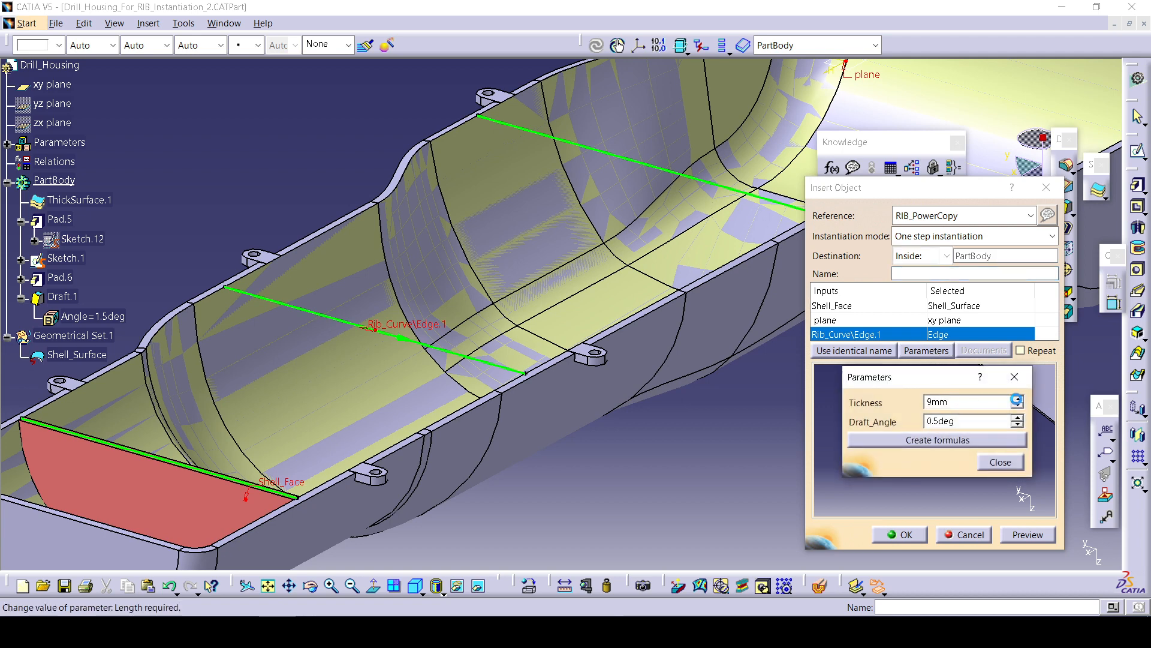
{"action": "left_click", "coordinate": [1017, 423]}
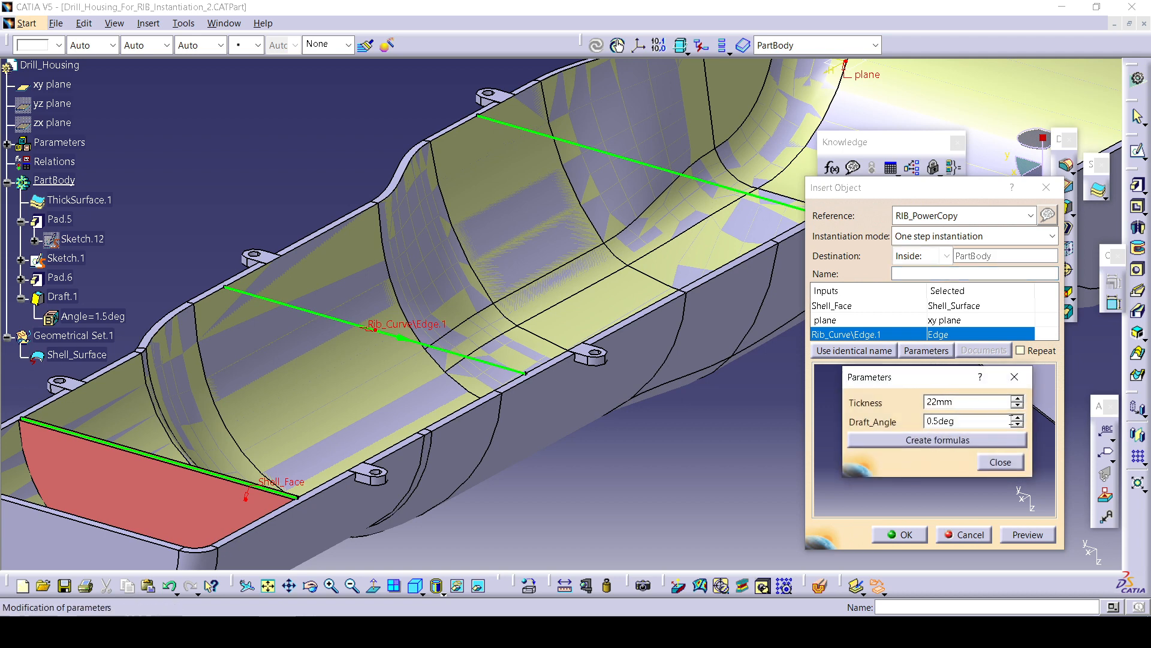
{"action": "left_click", "coordinate": [1017, 423]}
{"action": "left_click", "coordinate": [1017, 424]}
{"action": "left_click", "coordinate": [1016, 422]}
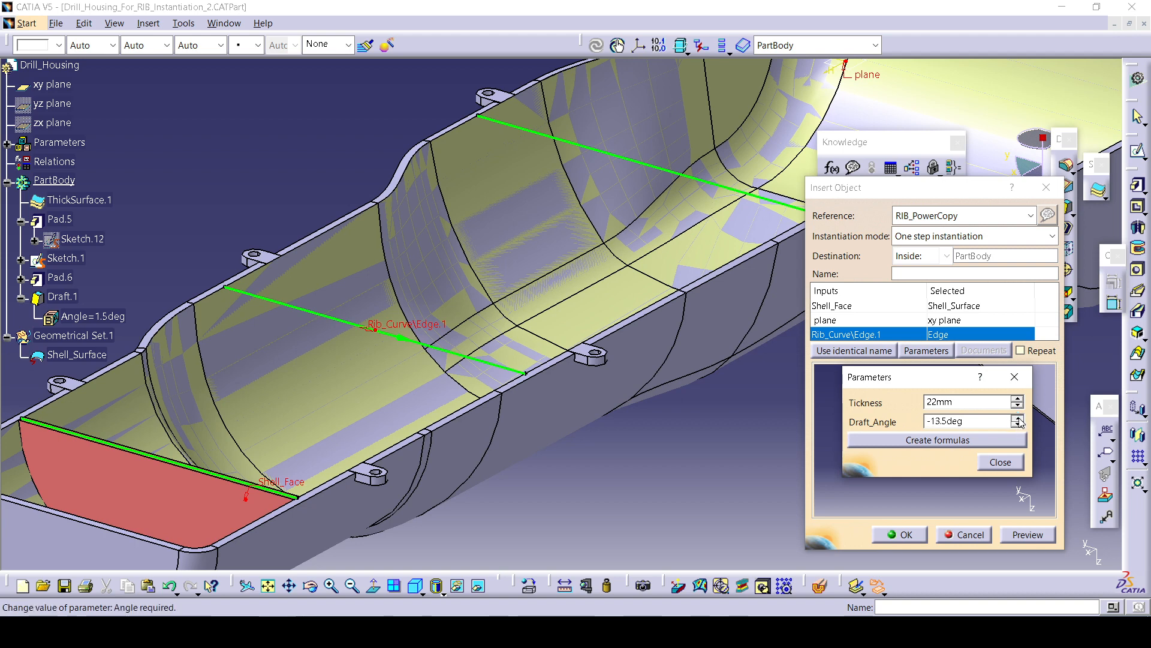
{"action": "left_click", "coordinate": [1017, 418]}
{"action": "left_click", "coordinate": [1018, 418]}
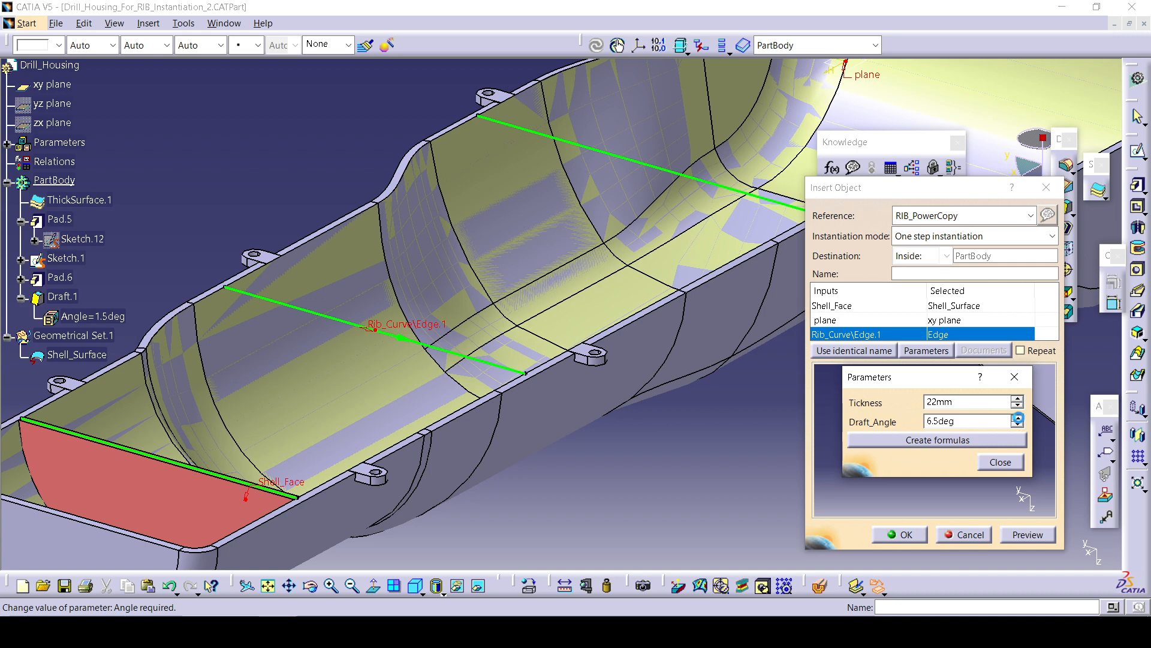
{"action": "left_click", "coordinate": [995, 462]}
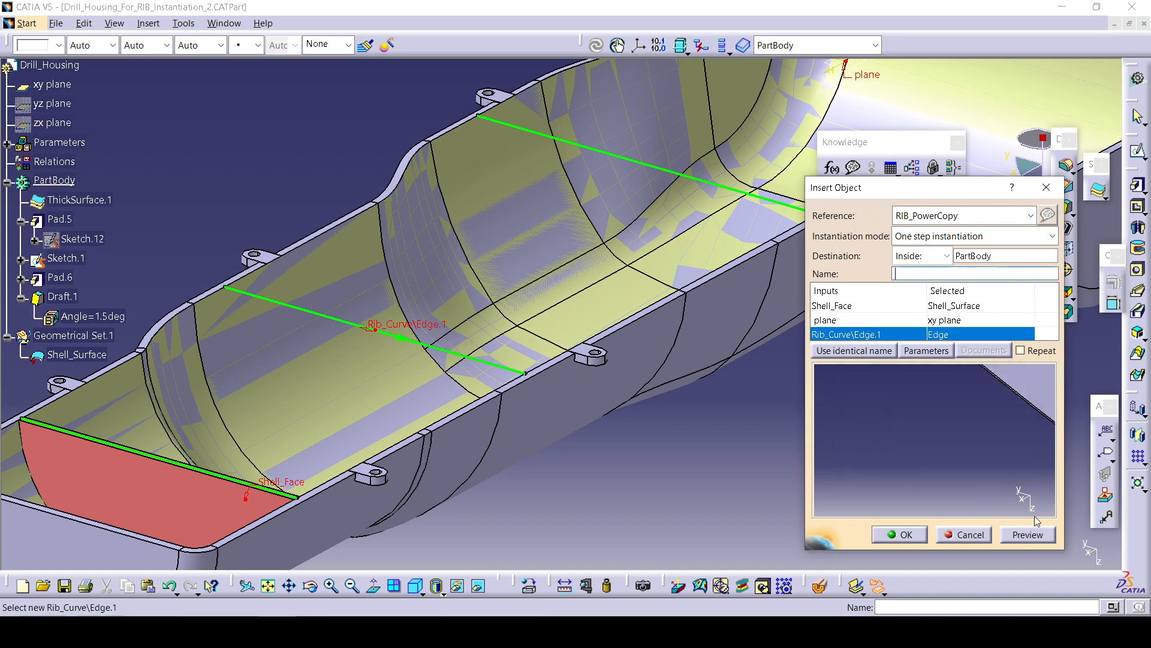
{"action": "left_click", "coordinate": [1028, 534]}
{"action": "left_click", "coordinate": [925, 530]}
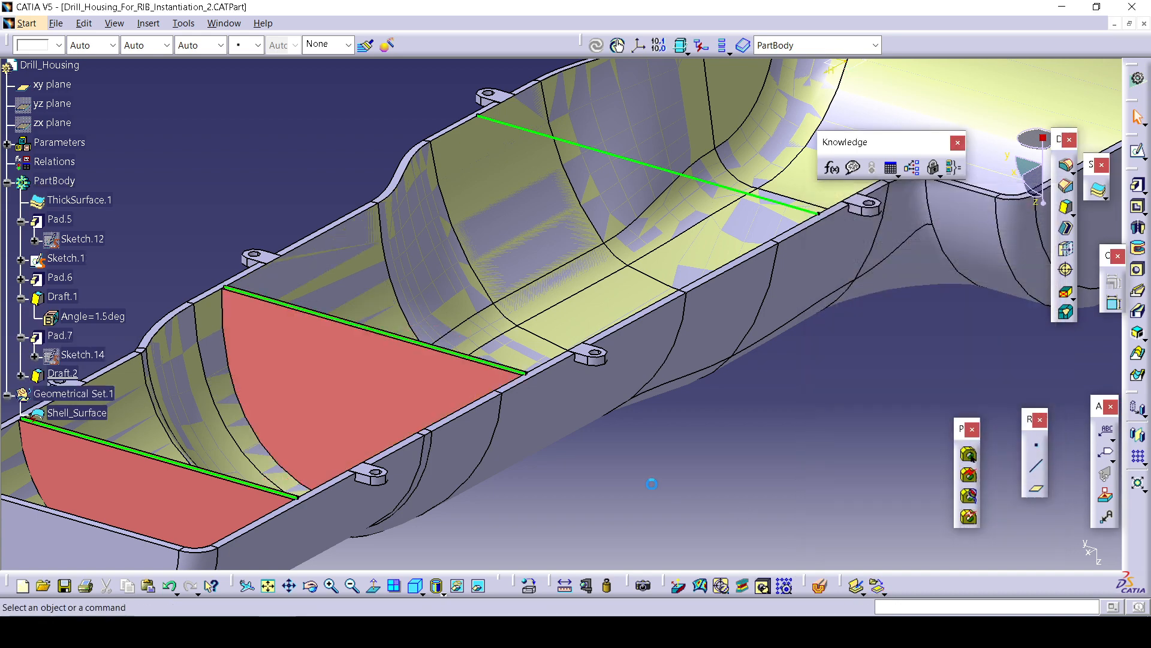
Inspect the definitions of the new rib's draft and pad features.
{"action": "scroll", "coordinate": [650, 480], "scroll_direction": "up", "scroll_amount": 1}
{"action": "middle_click_drag", "start_coordinate": [650, 480], "coordinate": [655, 328]}
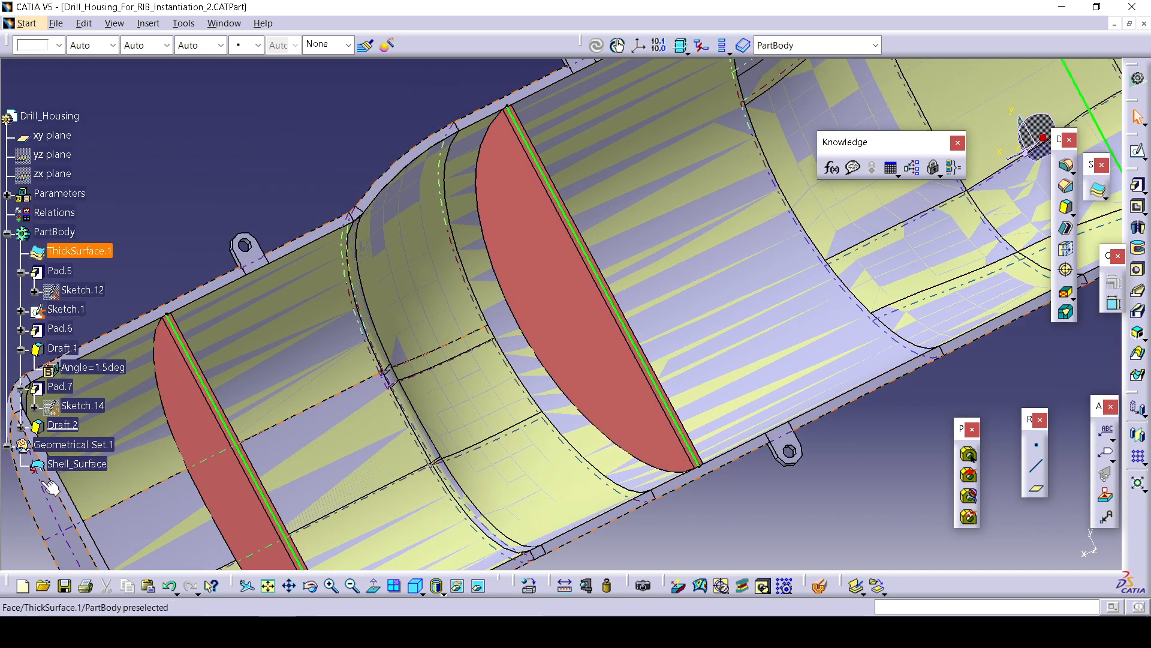
{"action": "double_click", "coordinate": [87, 427]}
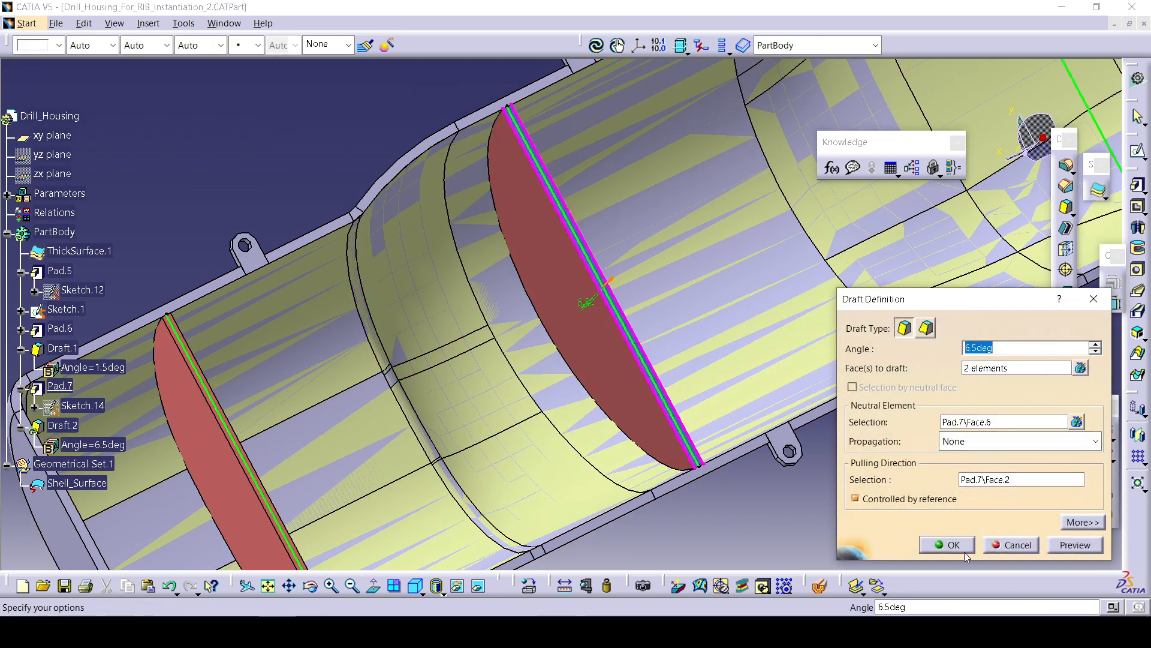
{"action": "left_click", "coordinate": [947, 545]}
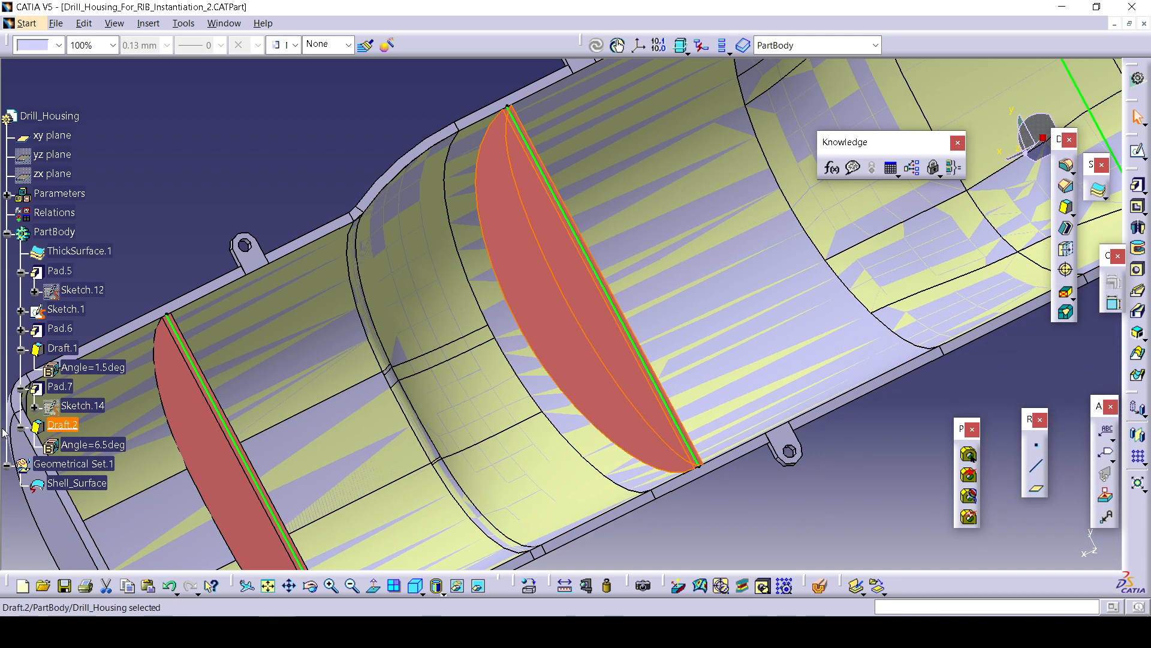
{"action": "double_click", "coordinate": [60, 386]}
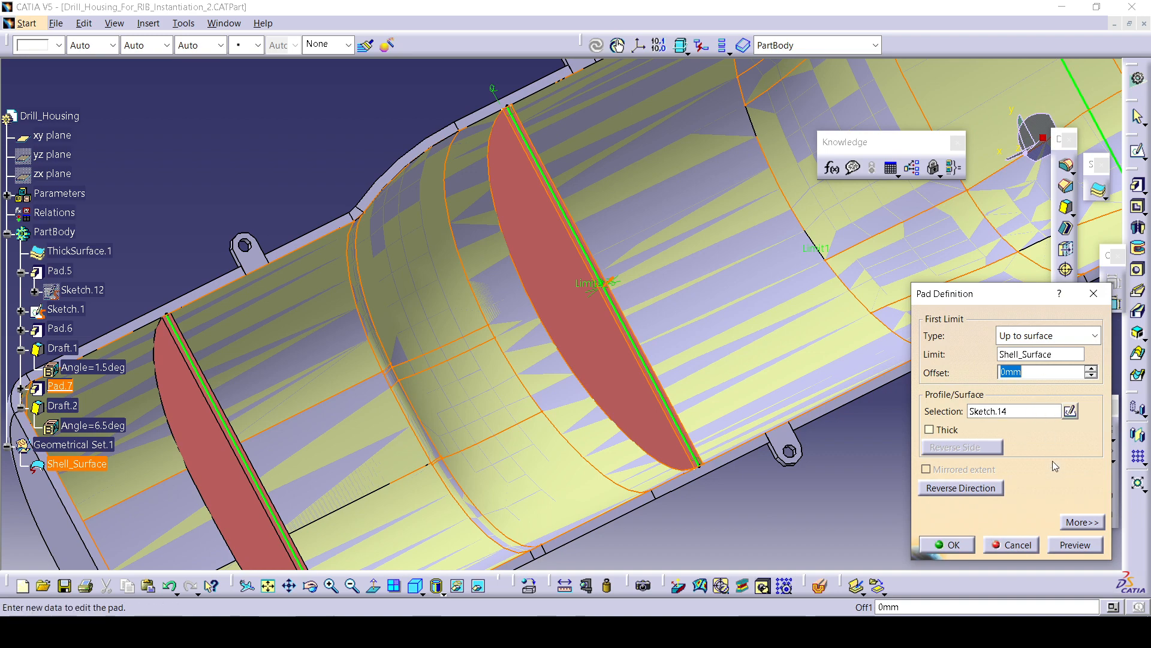
{"action": "left_click", "coordinate": [1081, 522]}
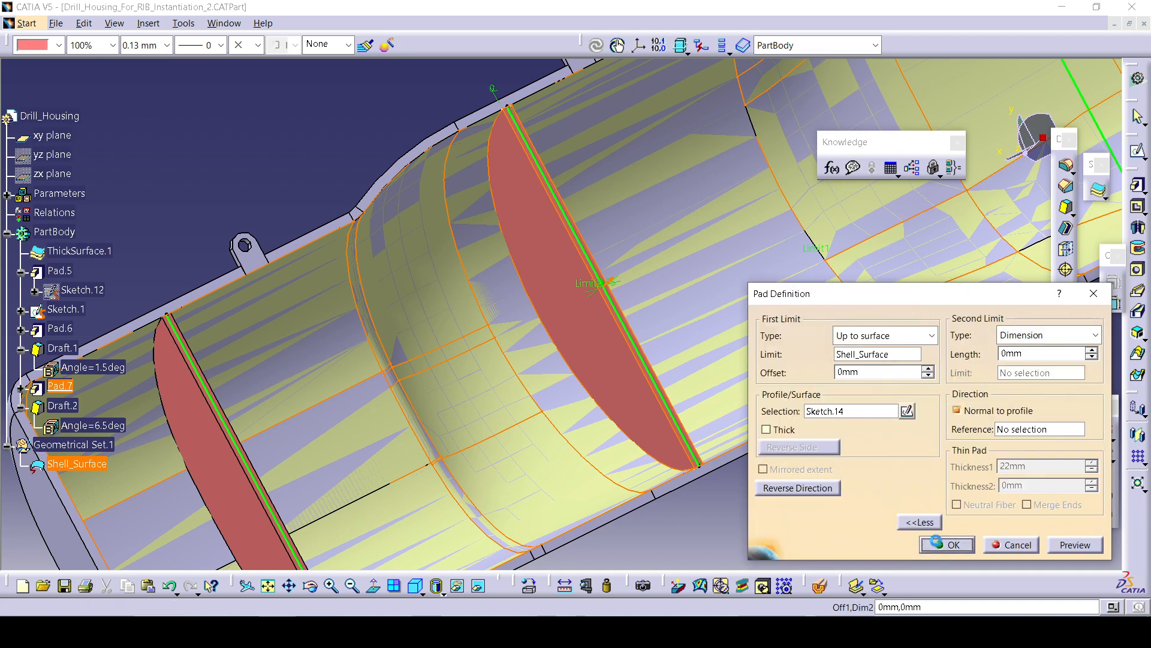
{"action": "left_click", "coordinate": [944, 544]}
Close the drill housing document.
{"action": "middle_click_drag", "start_coordinate": [789, 451], "coordinate": [604, 295]}
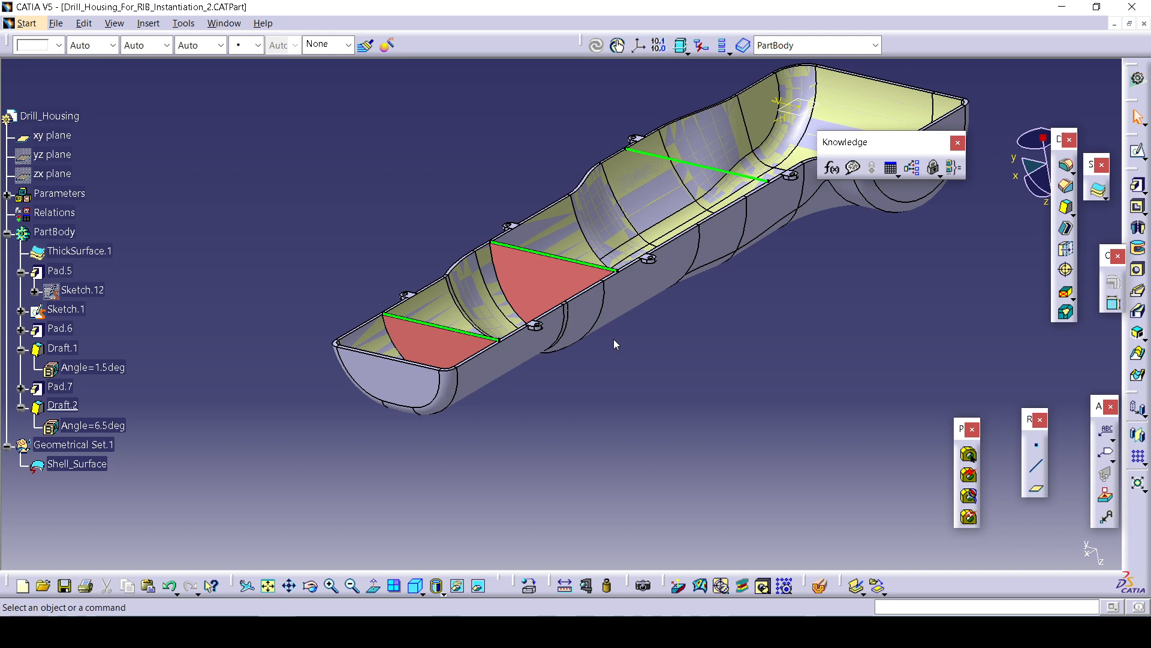
{"action": "left_click", "coordinate": [1144, 24]}
{"action": "left_click", "coordinate": [571, 352]}
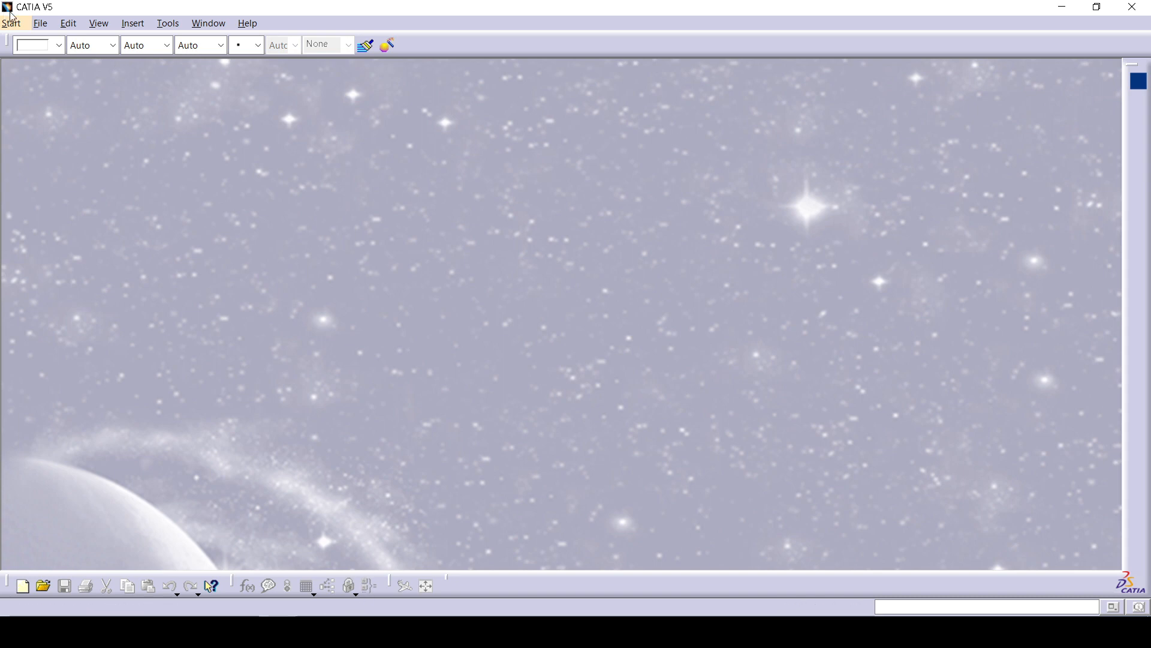
Open Drafted_Rib_With_Power_Copy.CATPart from the ADVANCED TRAINING Power_copy folder on drive D.
{"action": "left_click", "coordinate": [40, 23]}
{"action": "left_click", "coordinate": [66, 86]}
{"action": "left_click", "coordinate": [469, 232]}
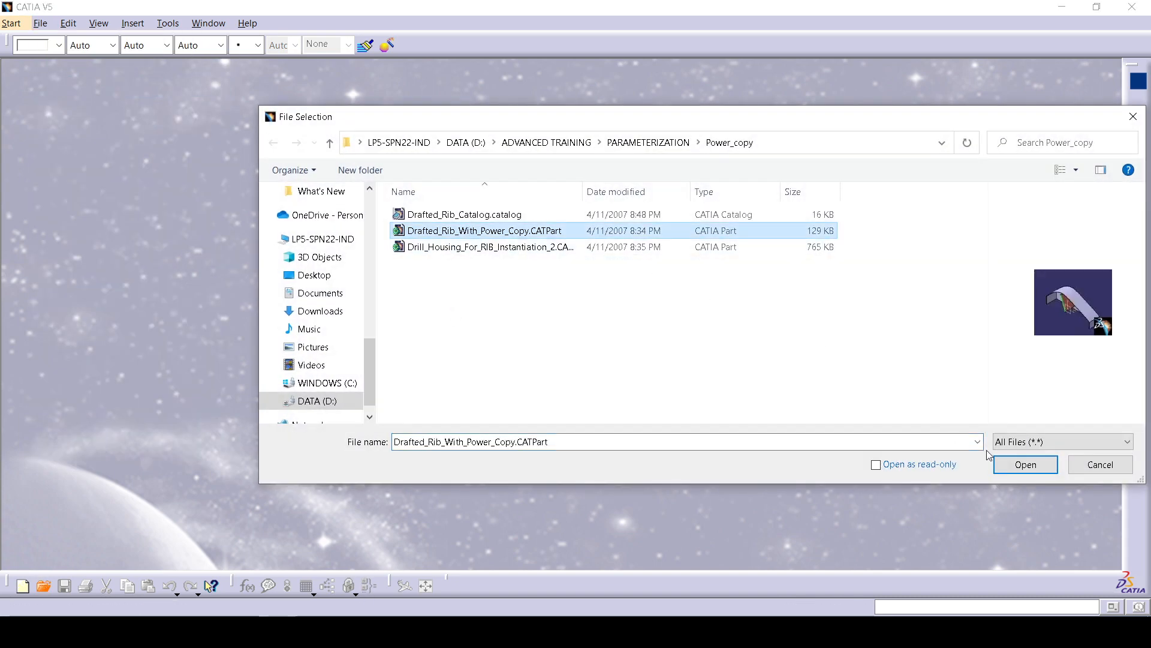
{"action": "left_click", "coordinate": [1024, 465]}
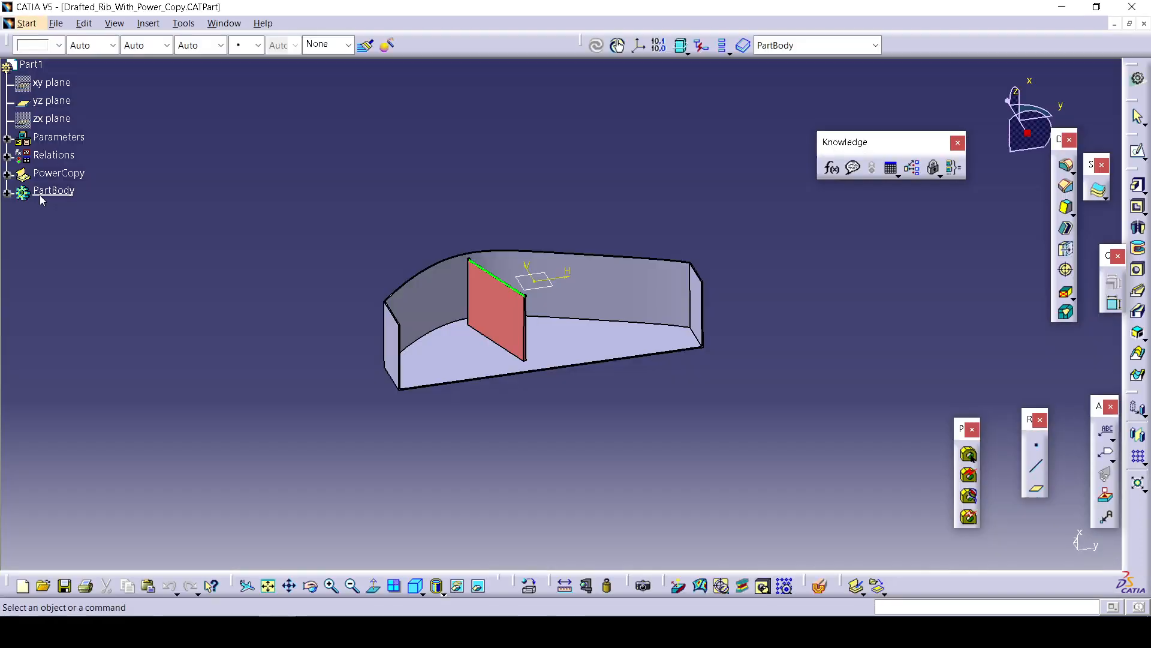
Delete the PowerCopy node from the specification tree and save the part.
{"action": "left_click", "coordinate": [42, 181]}
{"action": "right_click", "coordinate": [49, 180]}
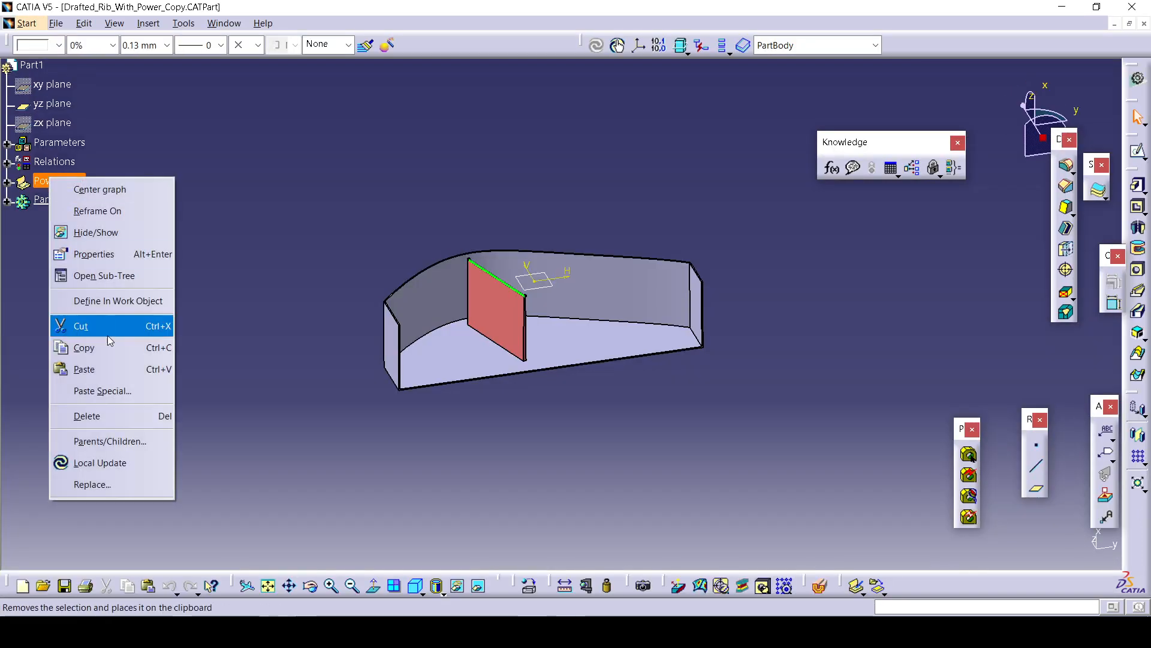
{"action": "left_click", "coordinate": [111, 416]}
{"action": "left_click", "coordinate": [48, 24]}
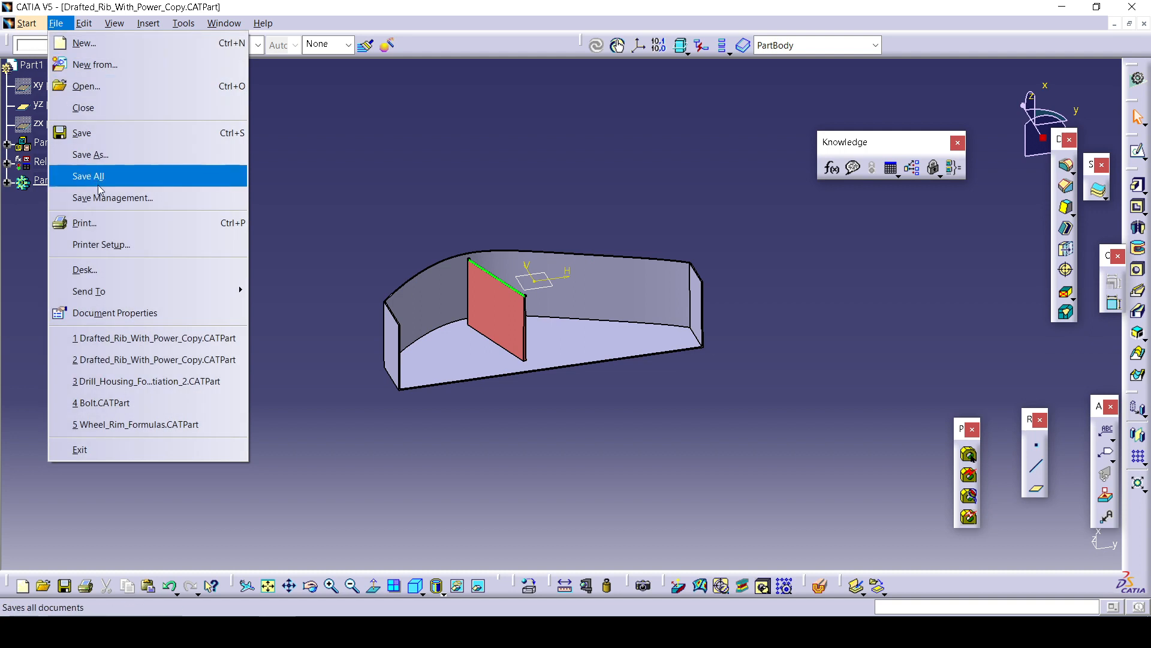
{"action": "left_click", "coordinate": [123, 144]}
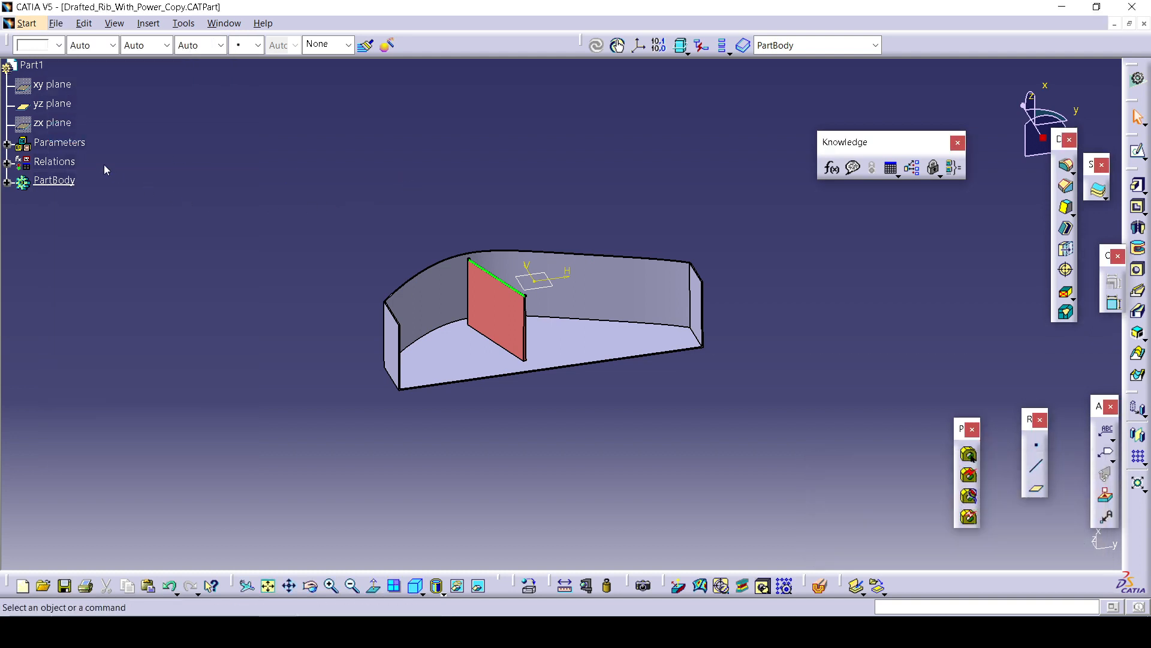
Start a new UserFeature from Knowledge Templates and name it UDF.
{"action": "left_click", "coordinate": [148, 23]}
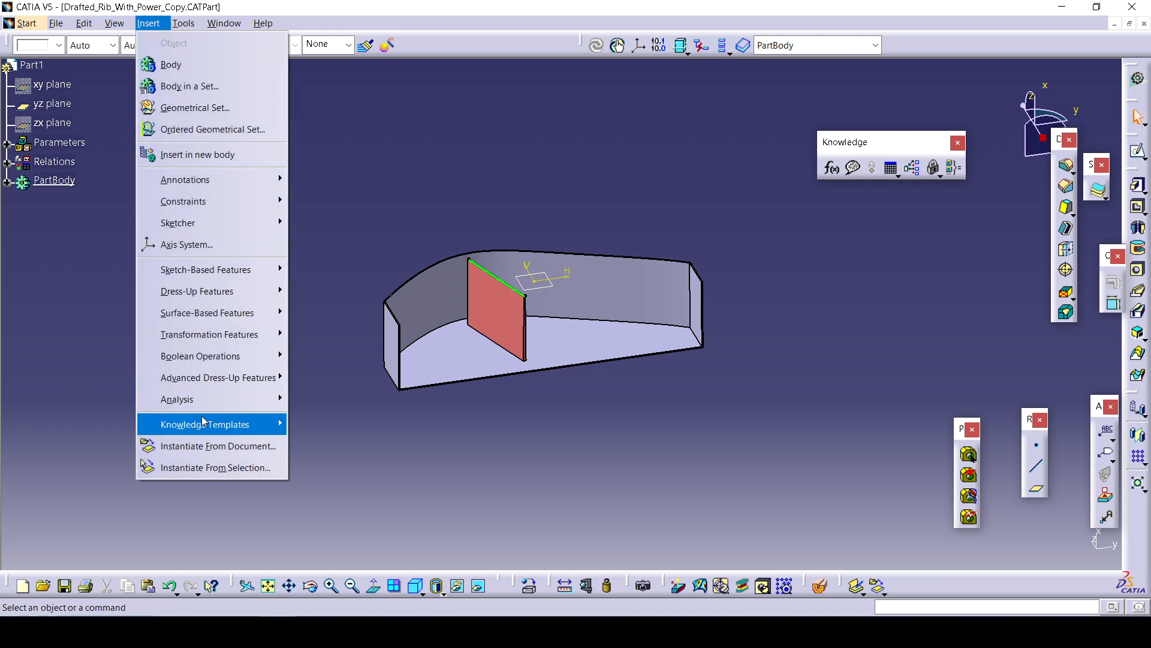
{"action": "mouse_move", "coordinate": [204, 423]}
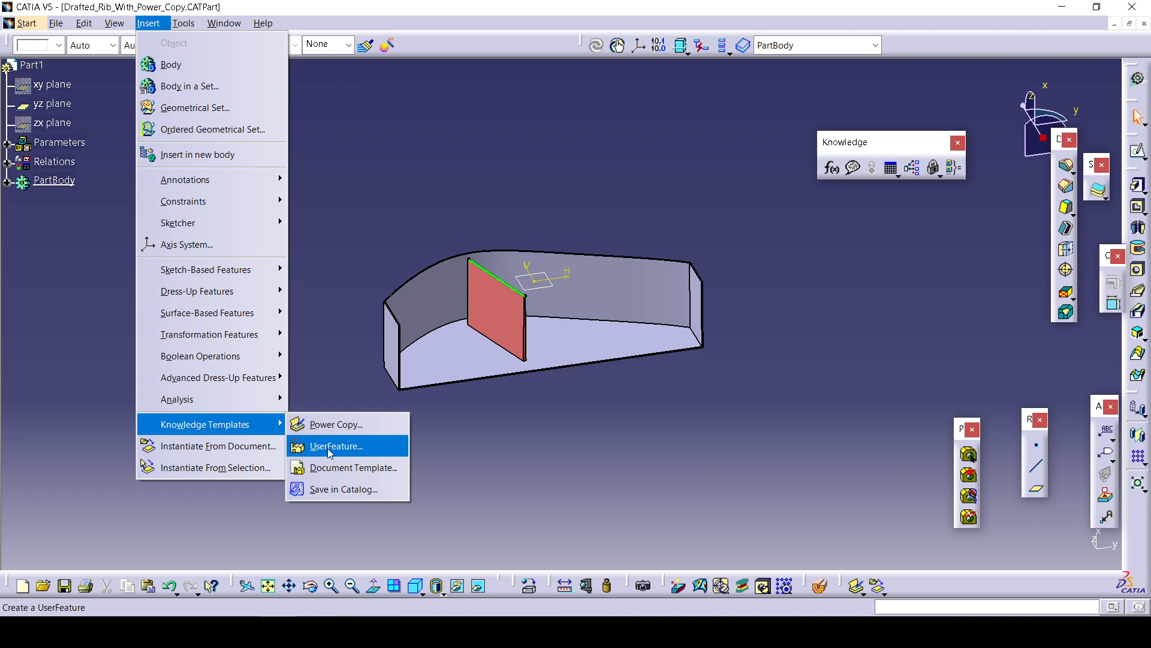
{"action": "left_click", "coordinate": [327, 448]}
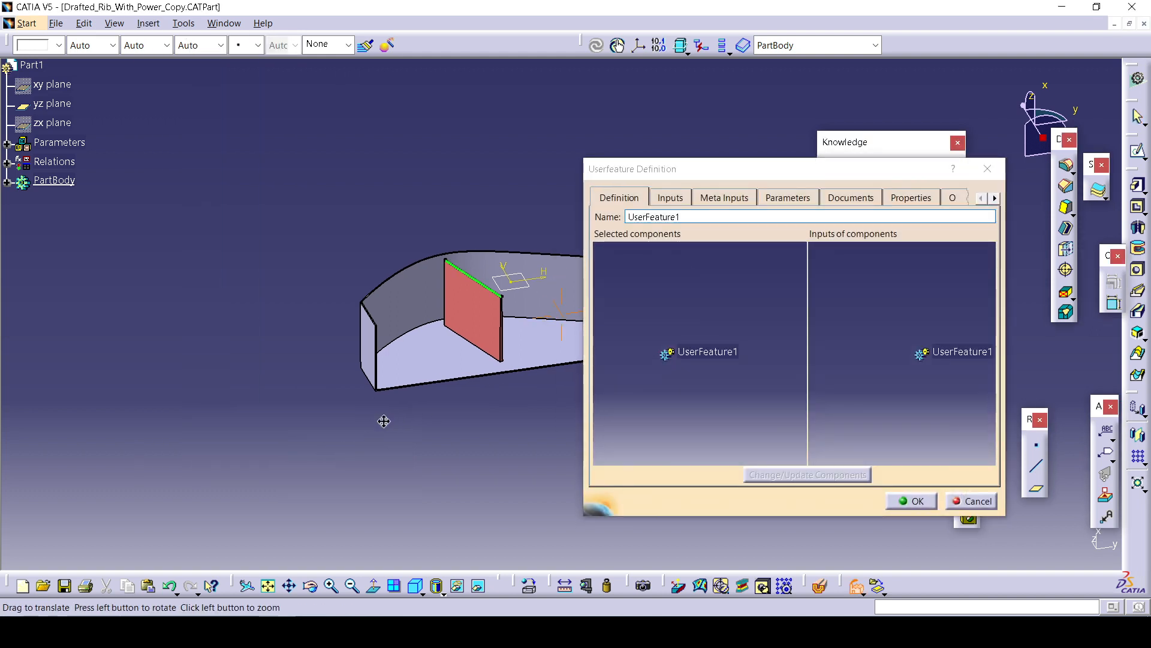
{"action": "middle_click_drag", "start_coordinate": [384, 421], "coordinate": [211, 367]}
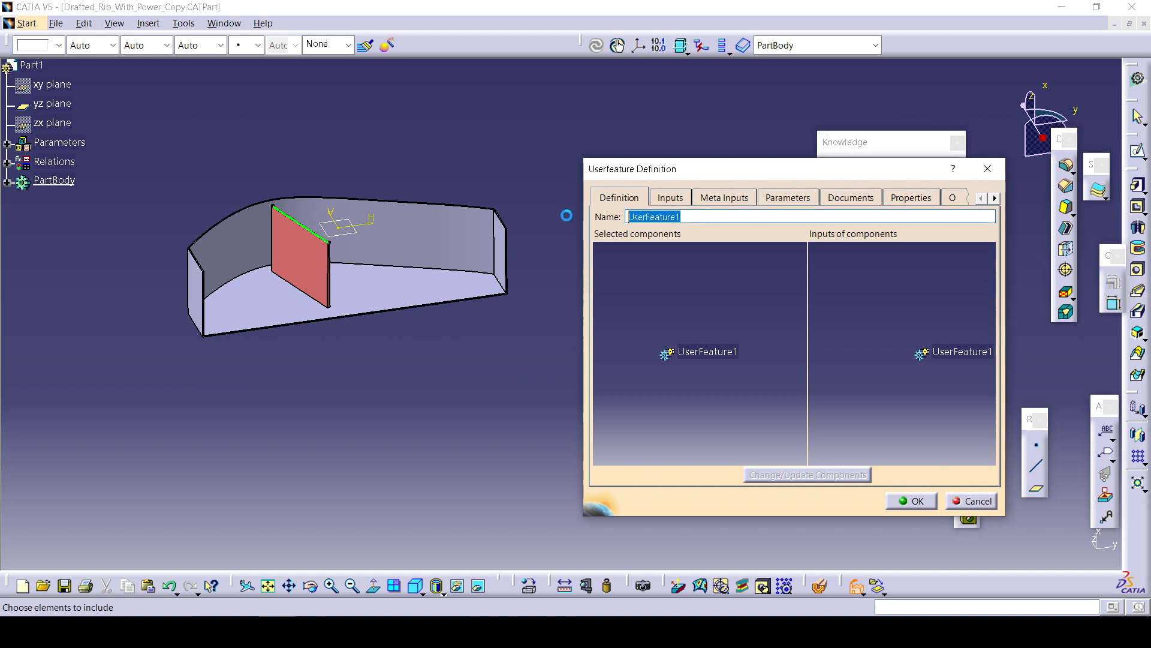
{"action": "type", "text": "UDF"}
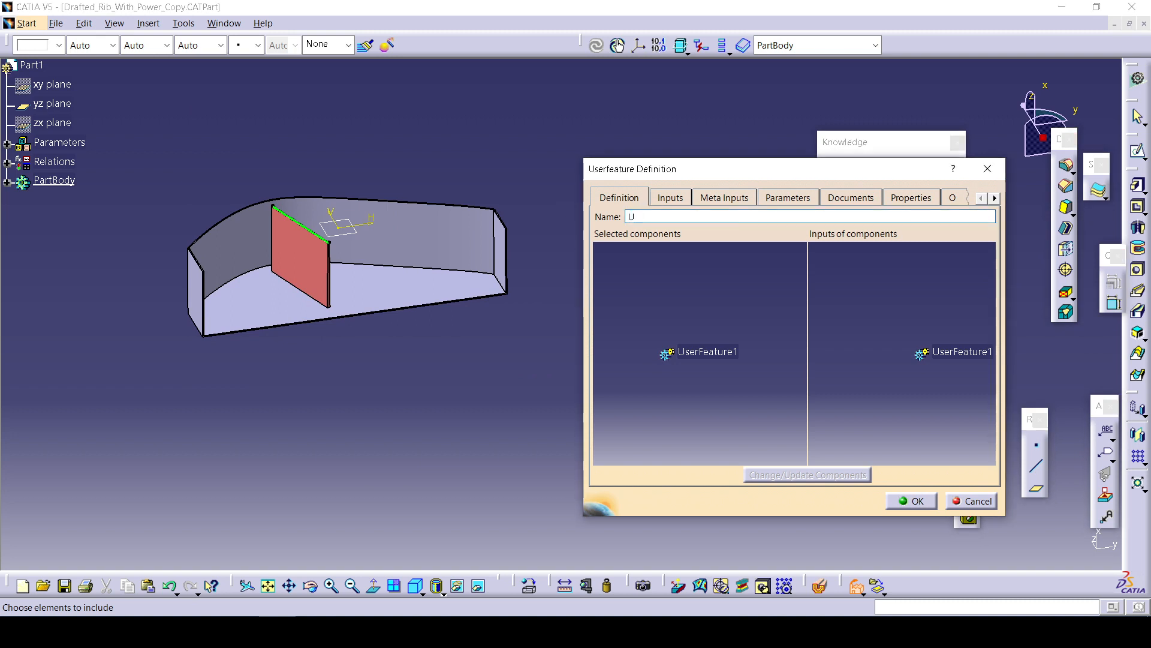
{"action": "left_click", "coordinate": [653, 200]}
{"action": "left_click", "coordinate": [834, 379]}
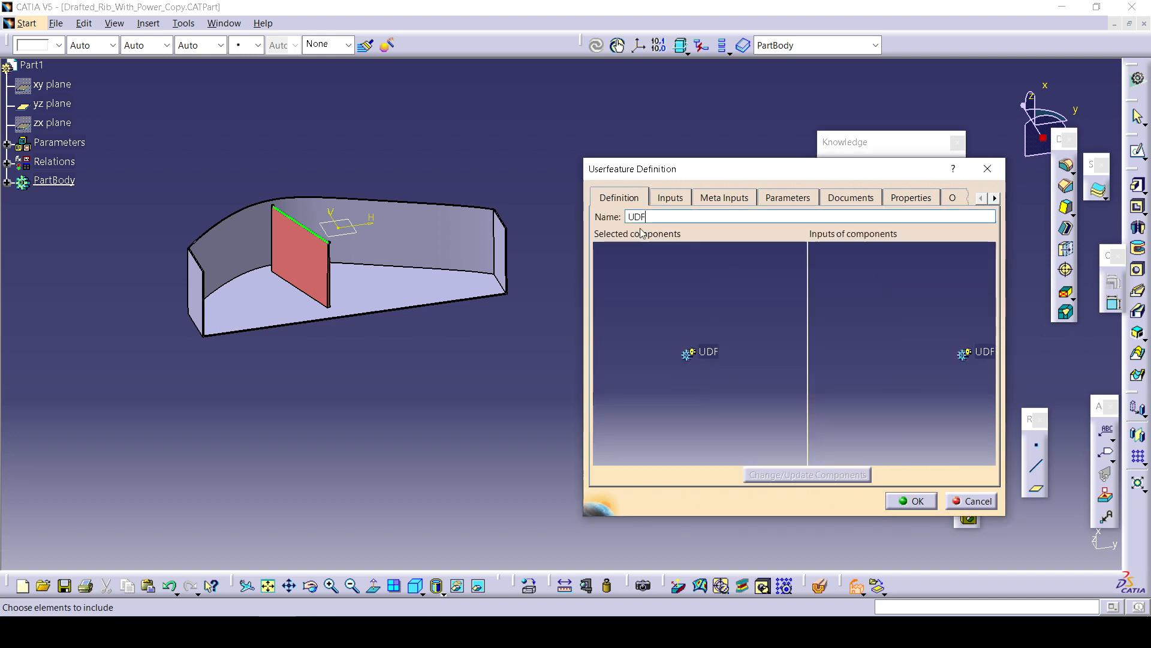
Add the Parameters and Relations sets to the UserFeature's selected components.
{"action": "left_click", "coordinate": [6, 144]}
{"action": "left_click", "coordinate": [62, 147]}
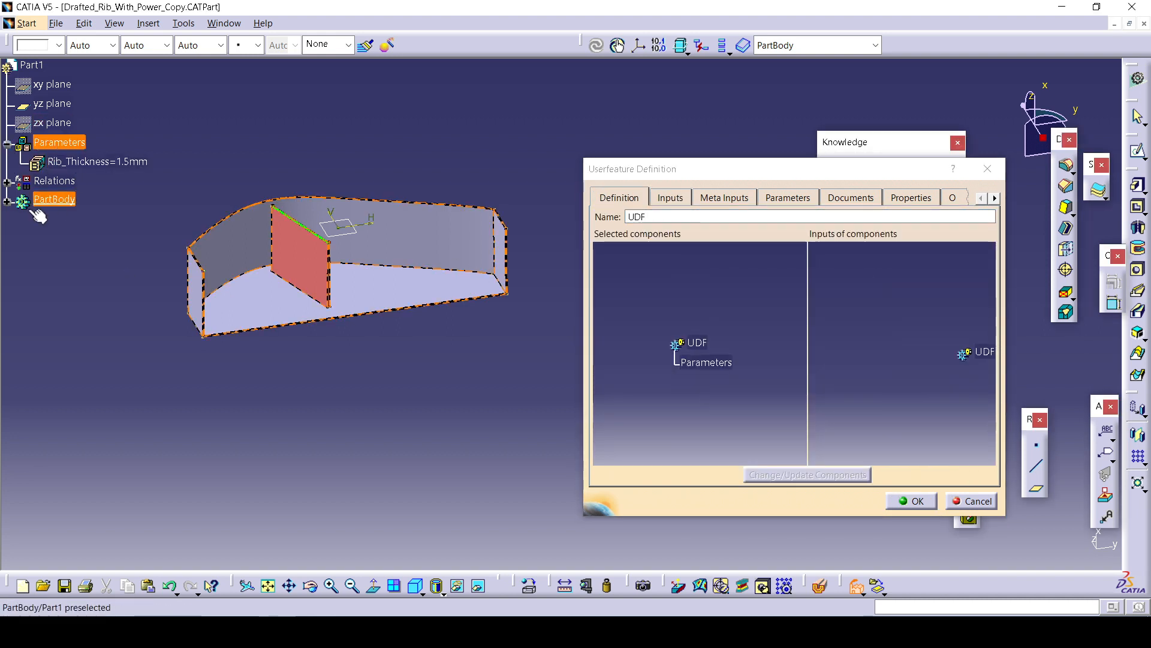
{"action": "left_click", "coordinate": [6, 181]}
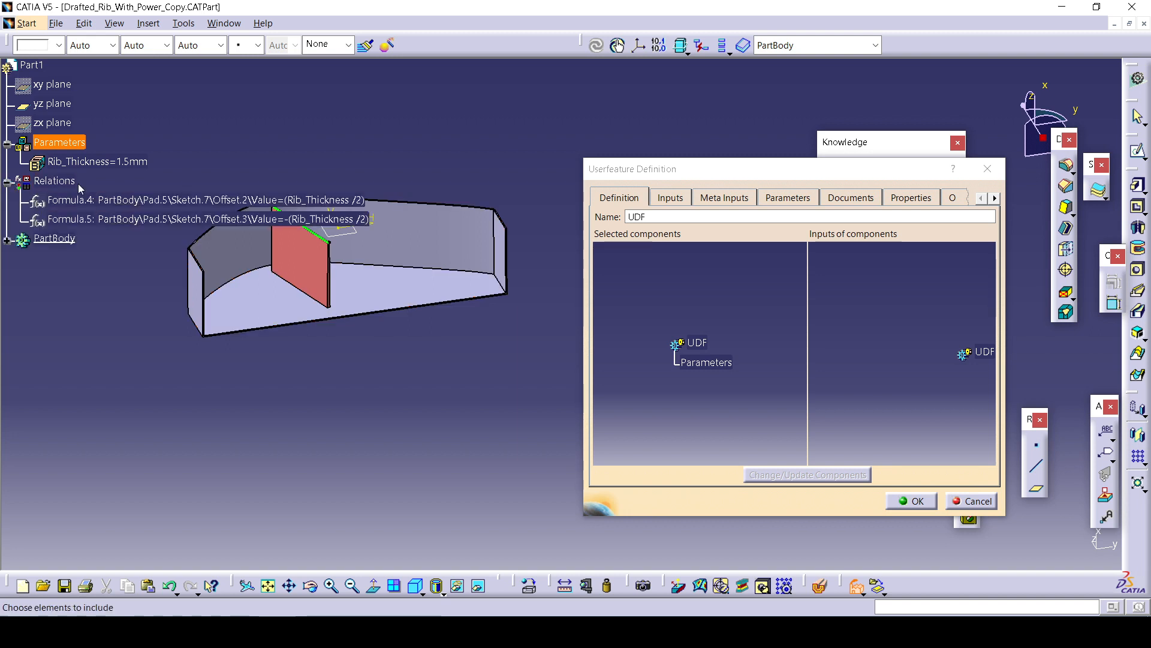
{"action": "left_click", "coordinate": [60, 181]}
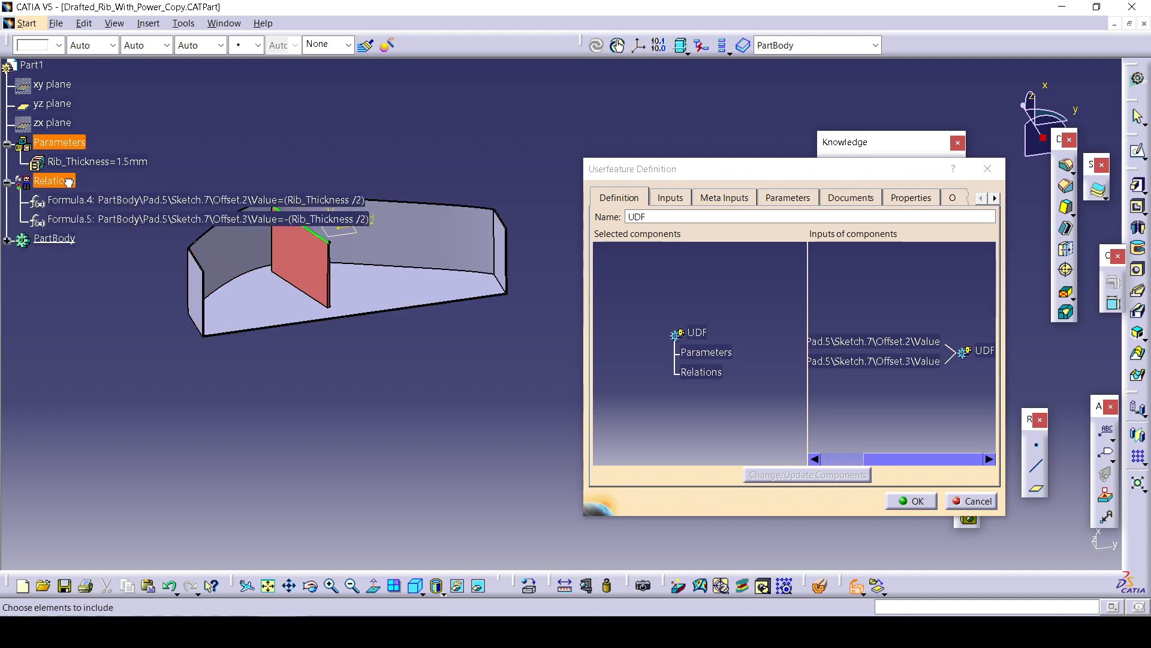
Try to add PartBody, Pad.1, Sketch.1 and Sketch.7 as UserFeature components.
{"action": "left_click", "coordinate": [7, 240]}
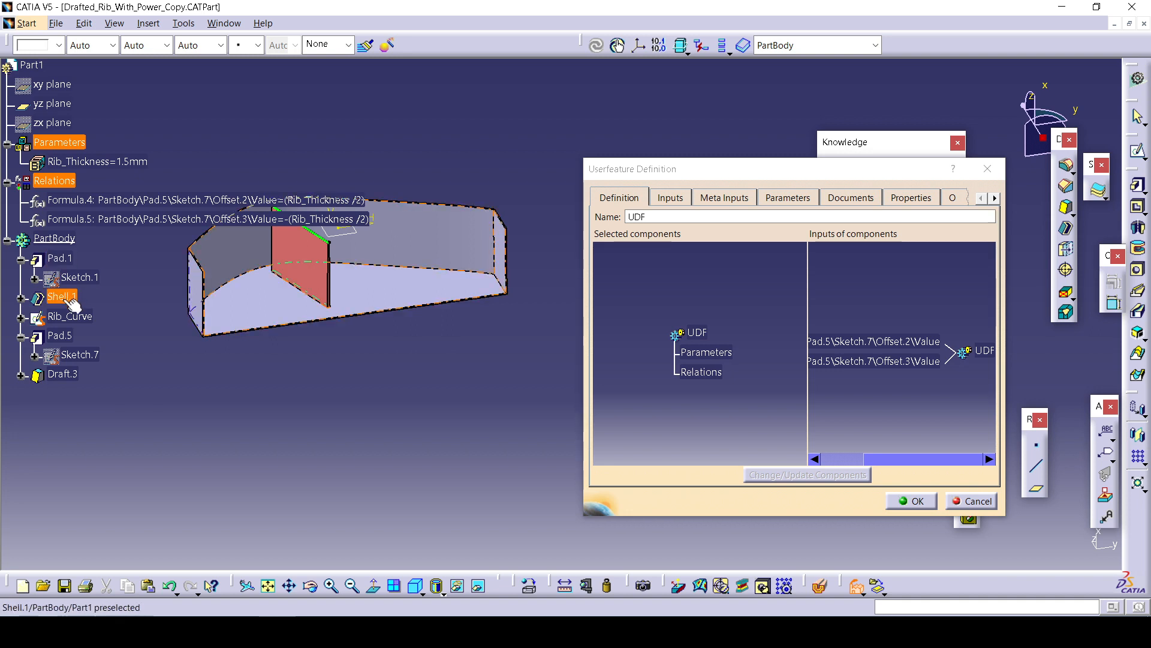
{"action": "left_click", "coordinate": [67, 240]}
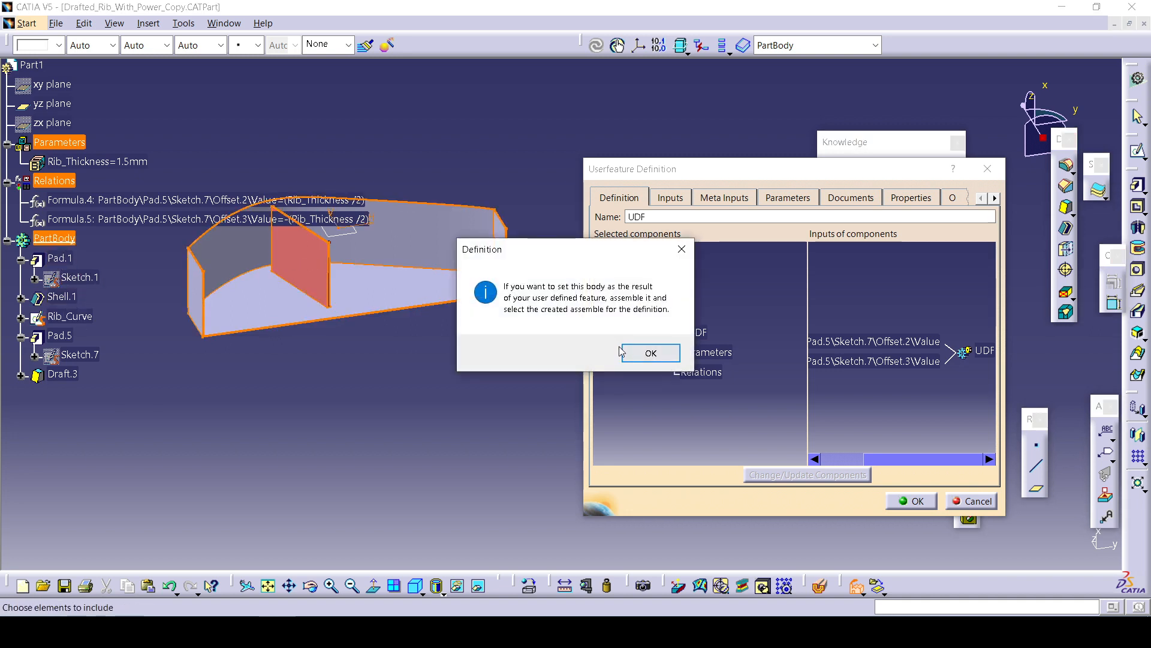
{"action": "left_click", "coordinate": [650, 352]}
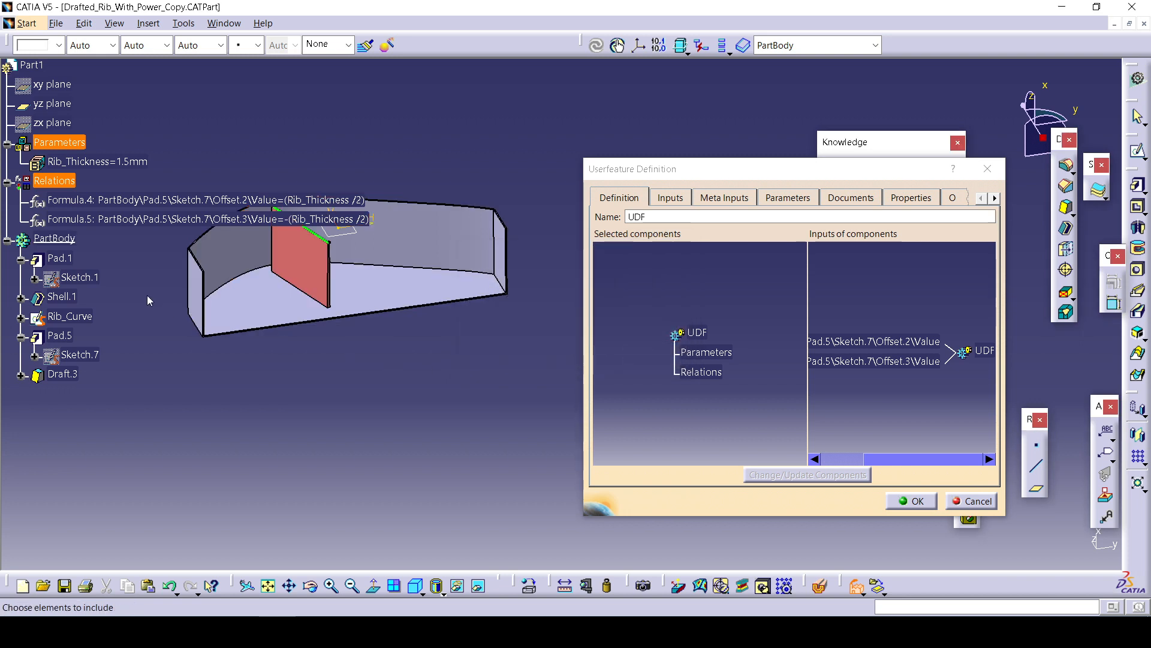
{"action": "left_click", "coordinate": [76, 278]}
{"action": "left_click", "coordinate": [681, 346]}
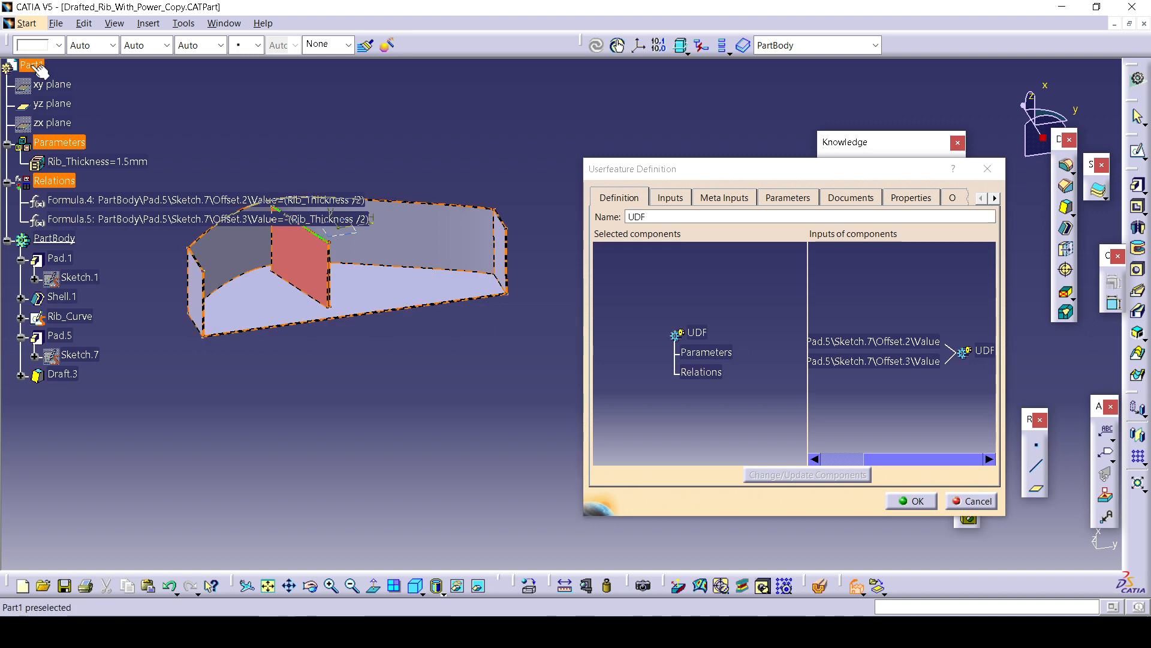
{"action": "middle_click_drag", "start_coordinate": [500, 411], "coordinate": [517, 386]}
{"action": "left_click_drag", "start_coordinate": [579, 338], "coordinate": [502, 345]}
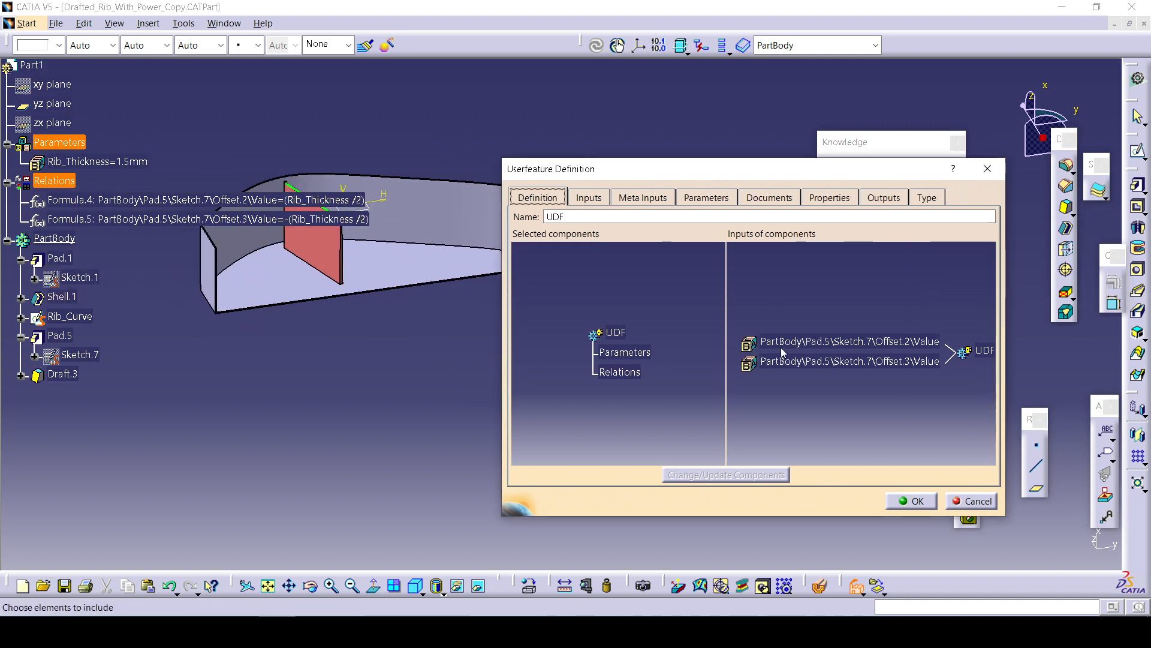
{"action": "left_click", "coordinate": [61, 260]}
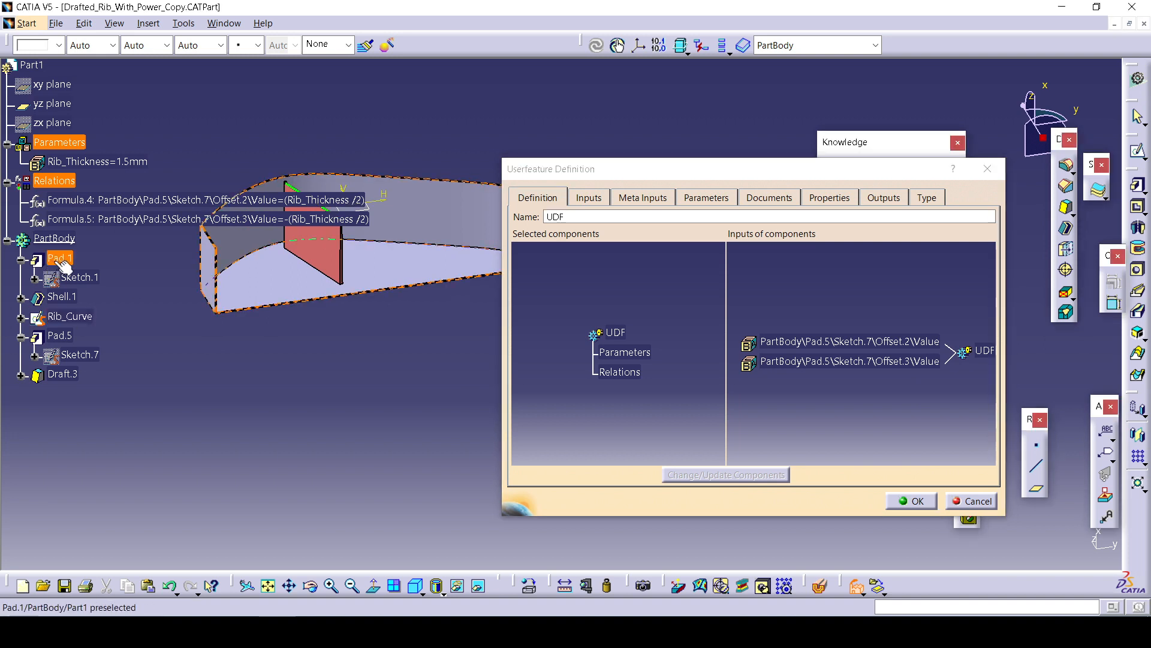
{"action": "left_click", "coordinate": [54, 239]}
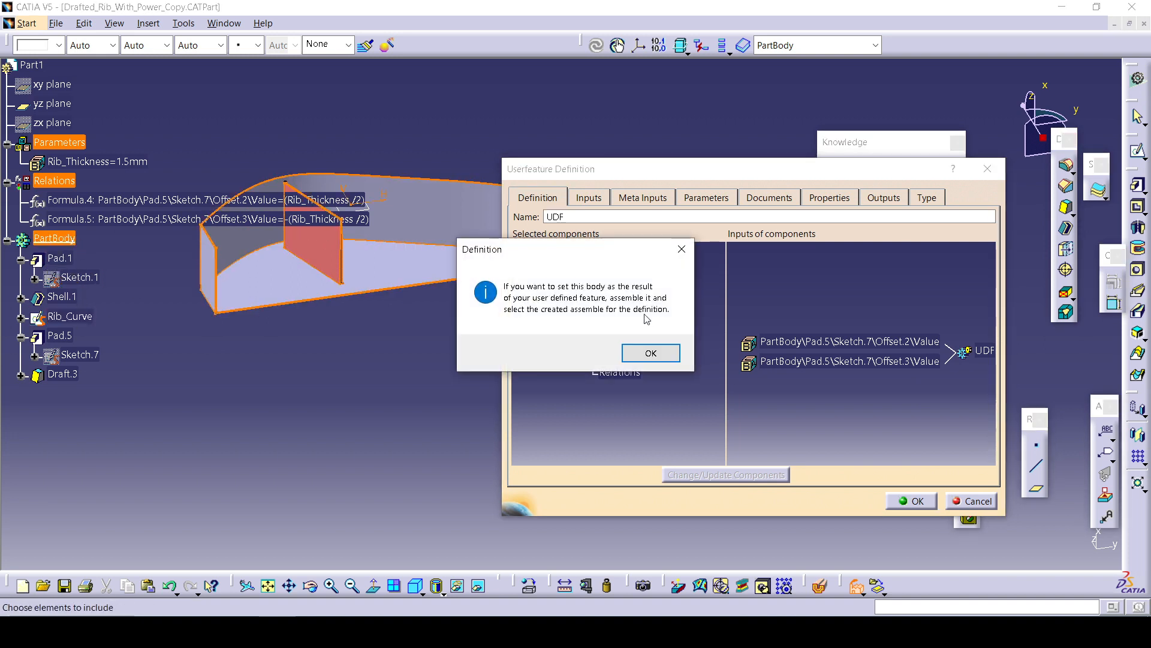
{"action": "left_click", "coordinate": [653, 354]}
{"action": "left_click", "coordinate": [69, 350]}
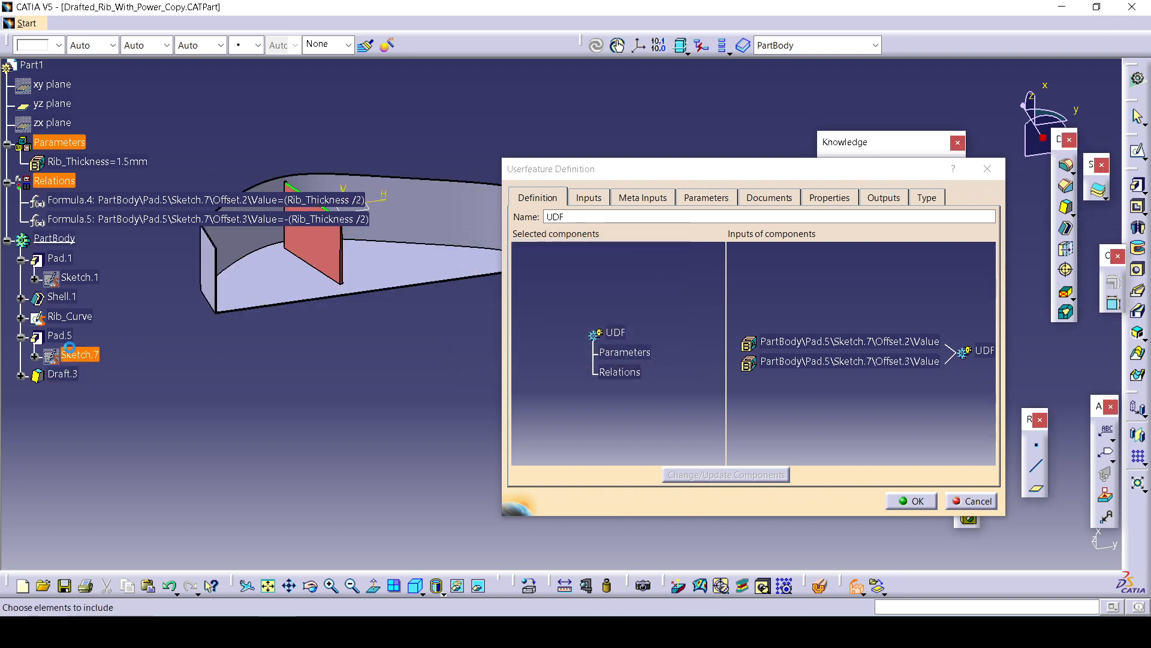
{"action": "left_click", "coordinate": [678, 345]}
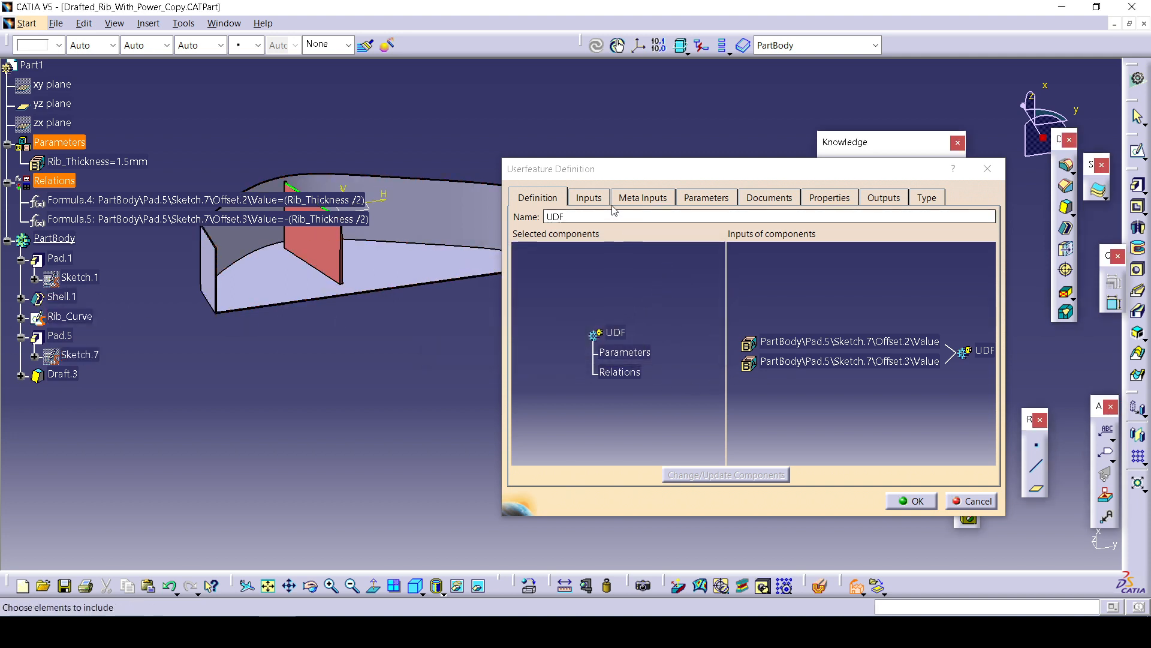
Review the UserFeature's Inputs, Meta Inputs and Documents tabs, update components, then cancel the definition.
{"action": "left_click", "coordinate": [589, 198]}
{"action": "left_click", "coordinate": [871, 394]}
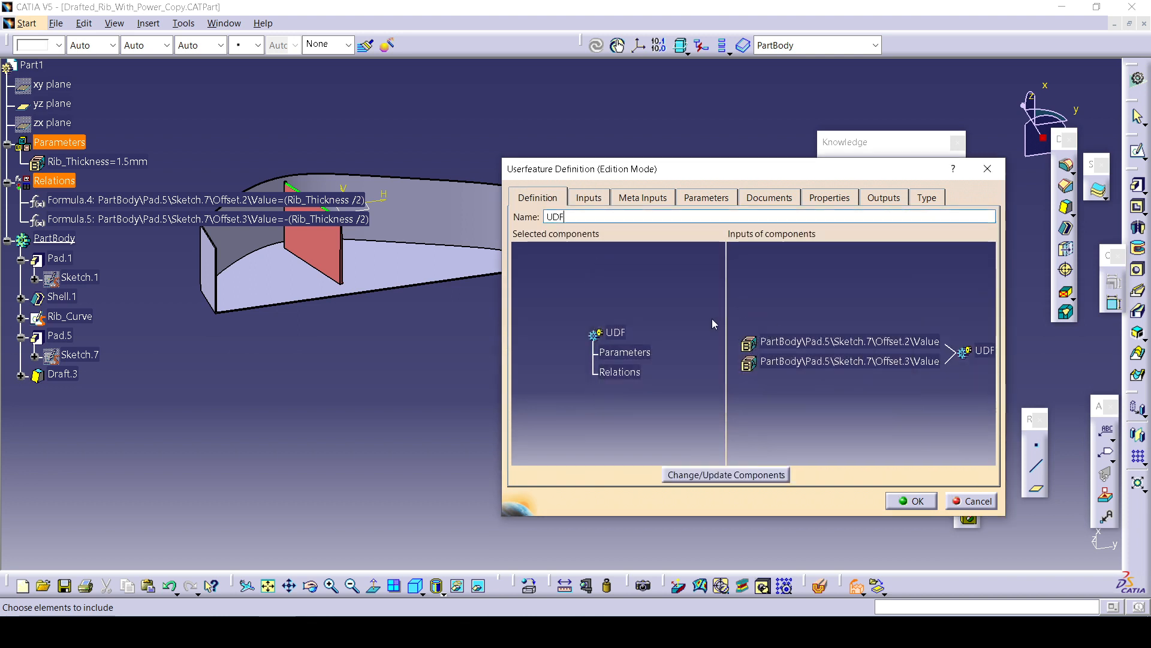
{"action": "left_click", "coordinate": [7, 271]}
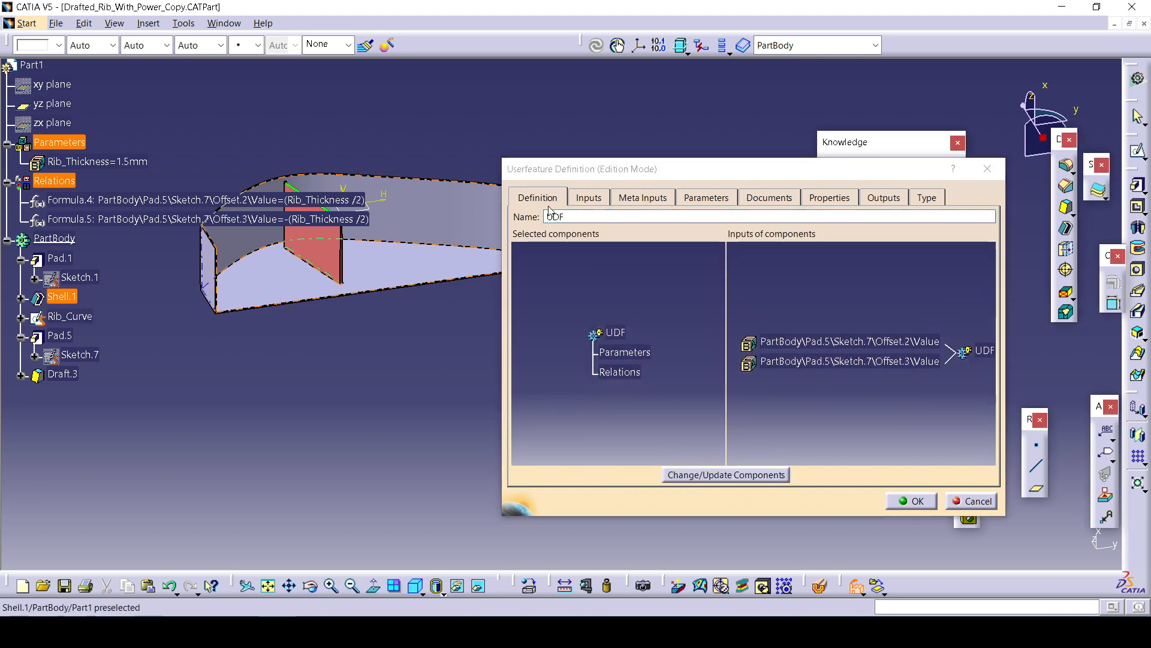
{"action": "left_click", "coordinate": [622, 197]}
{"action": "left_click", "coordinate": [870, 393]}
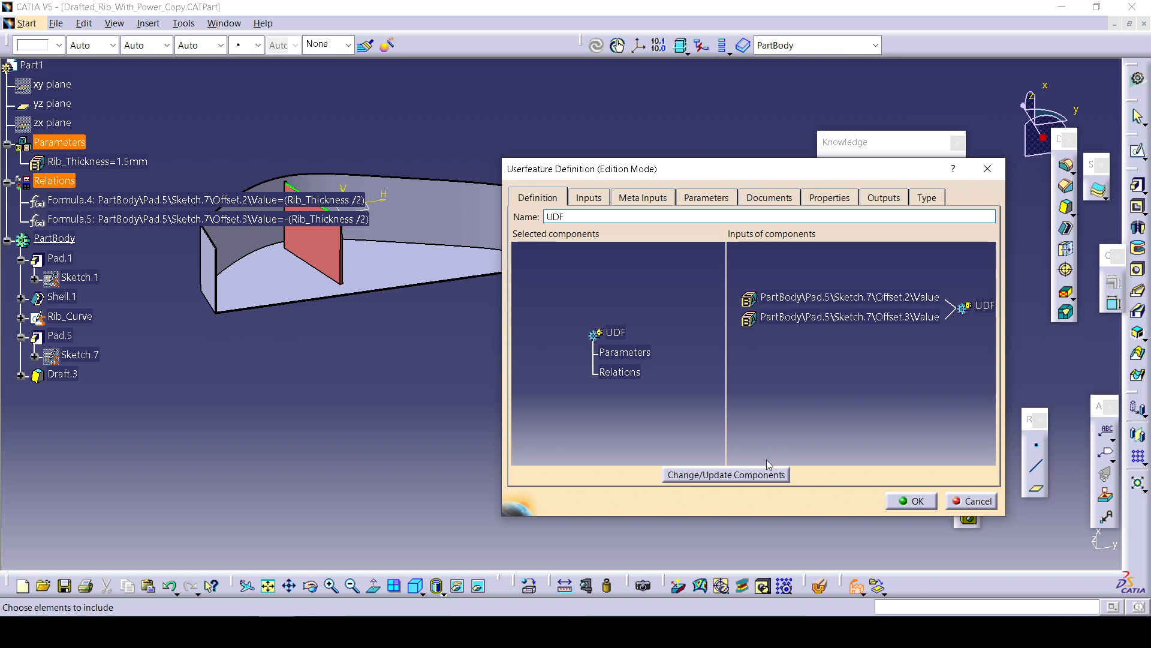
{"action": "left_click", "coordinate": [761, 475]}
{"action": "left_click", "coordinate": [648, 378]}
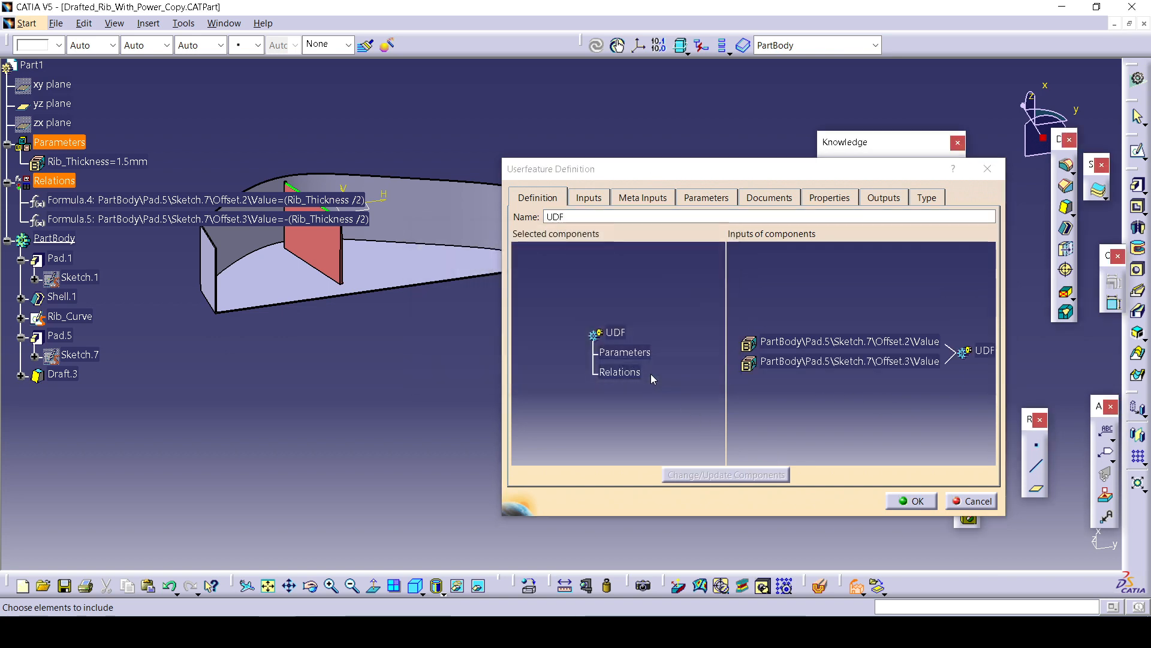
{"action": "left_click", "coordinate": [778, 195]}
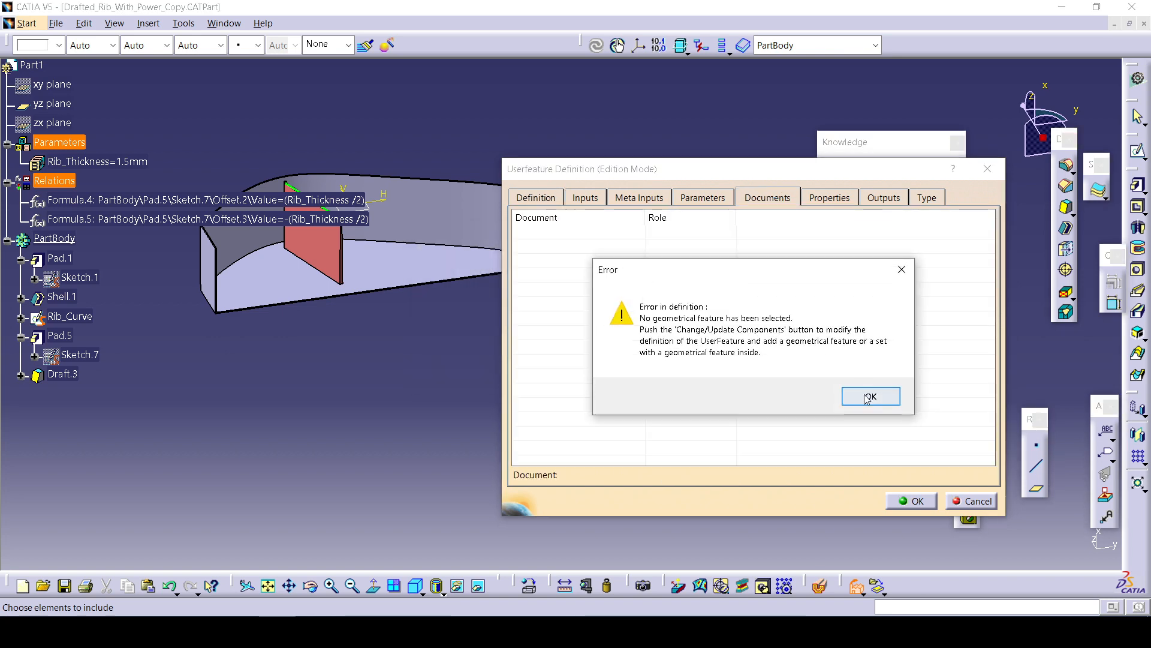
{"action": "left_click", "coordinate": [869, 395]}
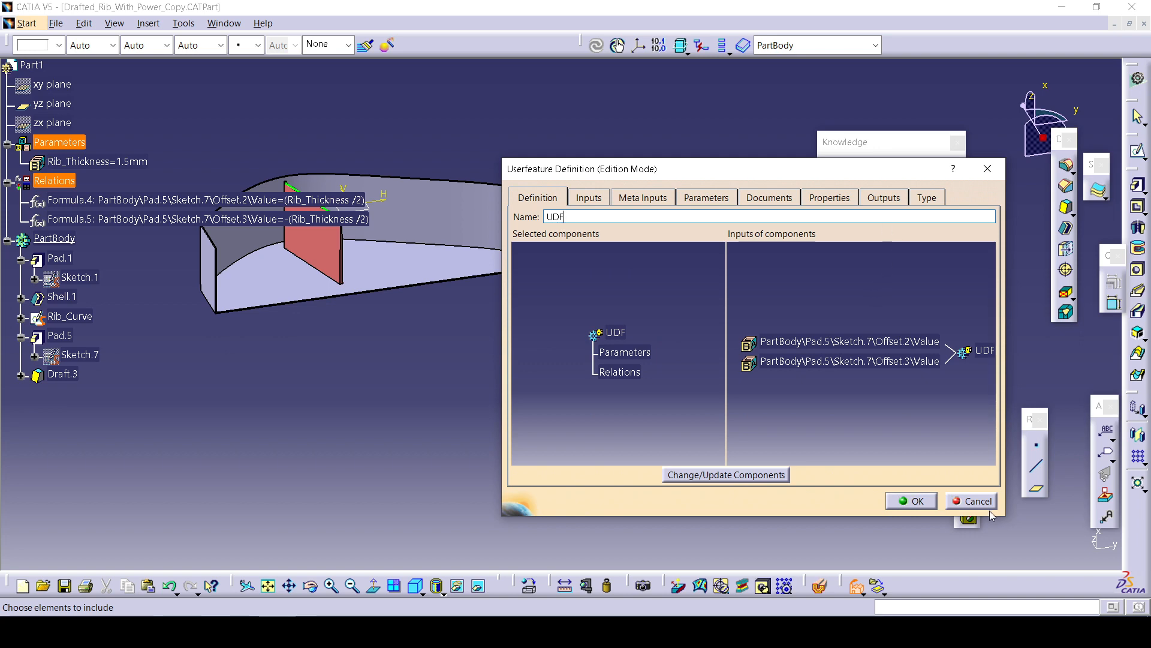
{"action": "left_click", "coordinate": [972, 501]}
Close the drafted rib part and open Reactive_Hole_Start.CATPart from the UDF\Reactive_Hole_Recap_Ex folder.
{"action": "left_click", "coordinate": [1143, 23]}
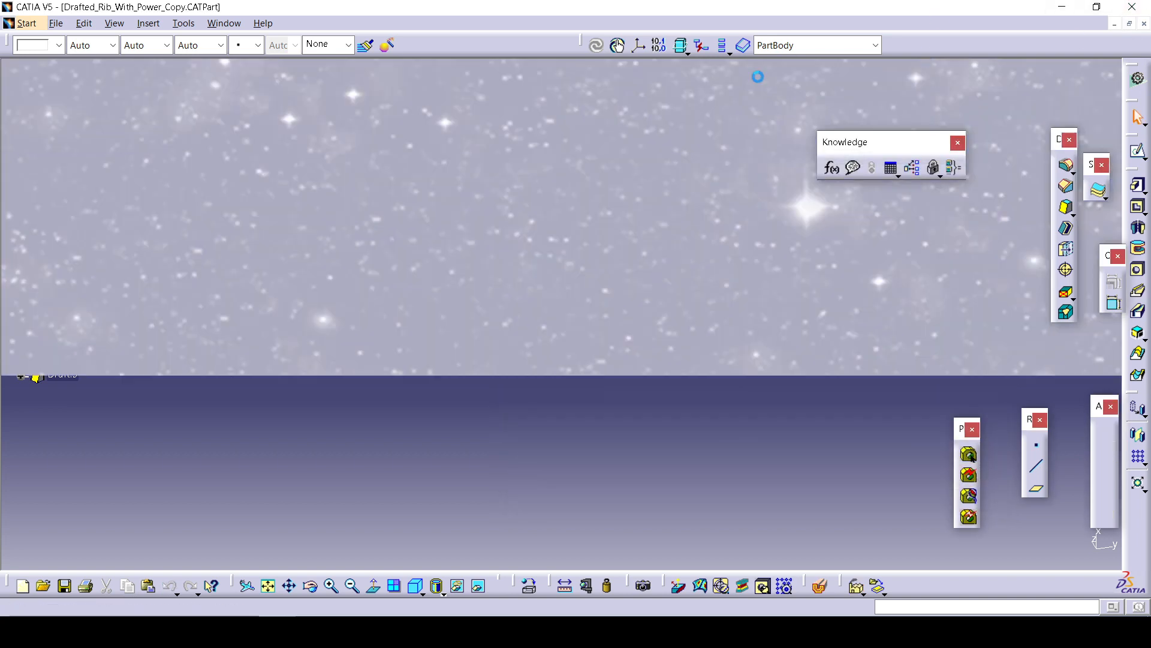
{"action": "left_click", "coordinate": [40, 22]}
{"action": "left_click", "coordinate": [108, 87]}
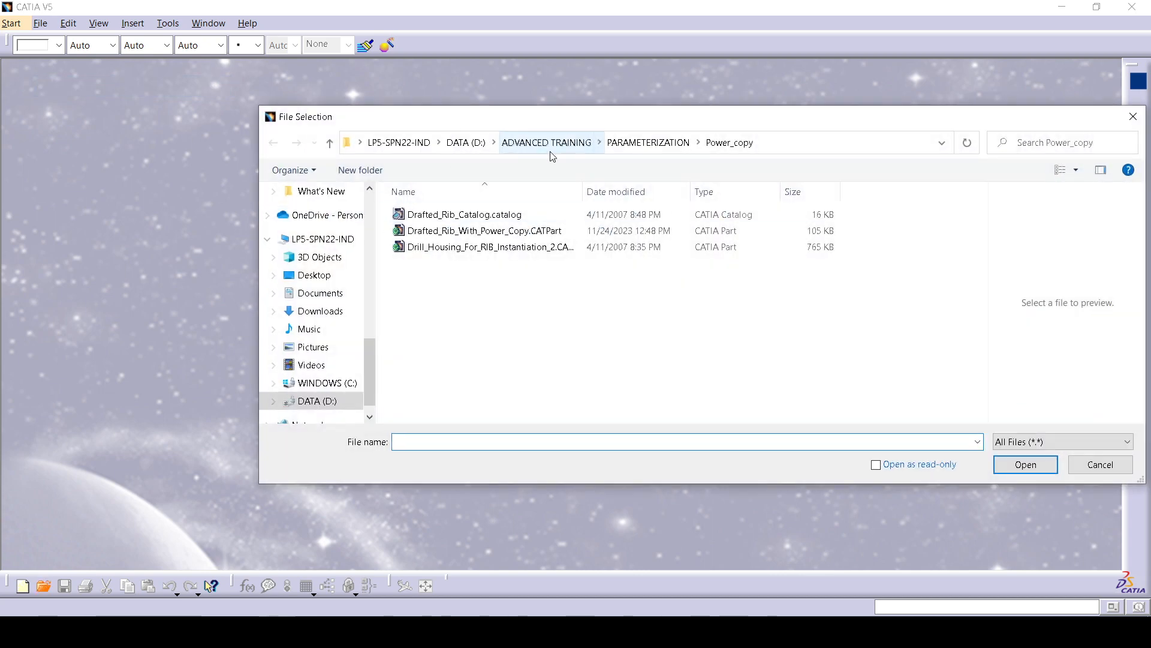
{"action": "left_click", "coordinate": [546, 144]}
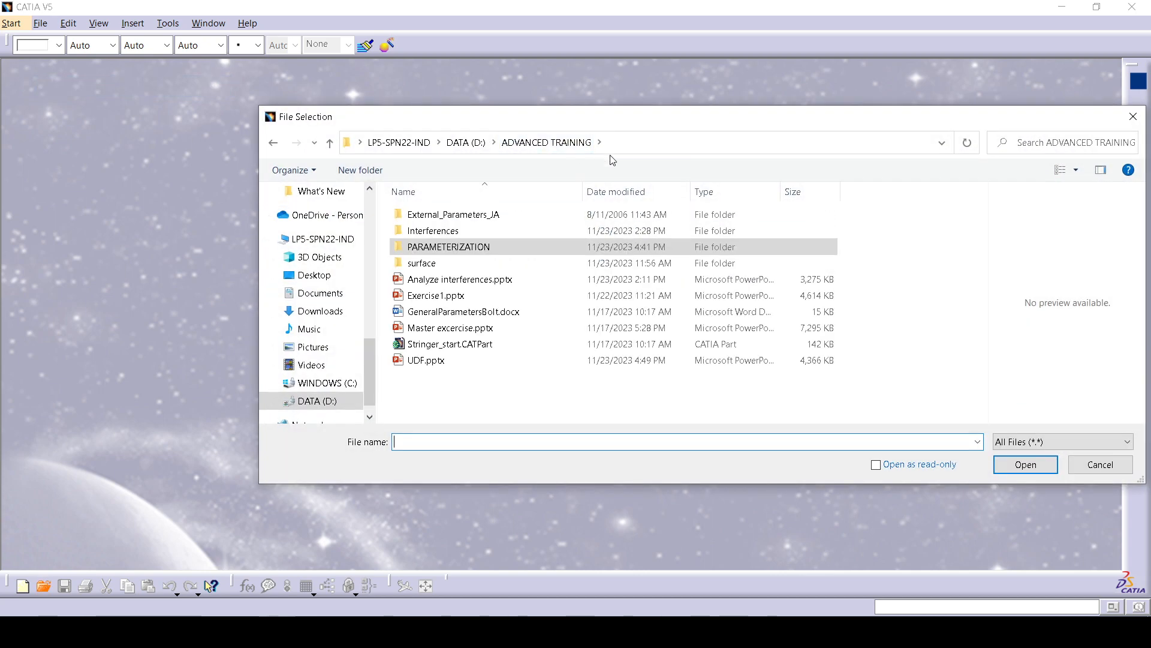
{"action": "double_click", "coordinate": [471, 246]}
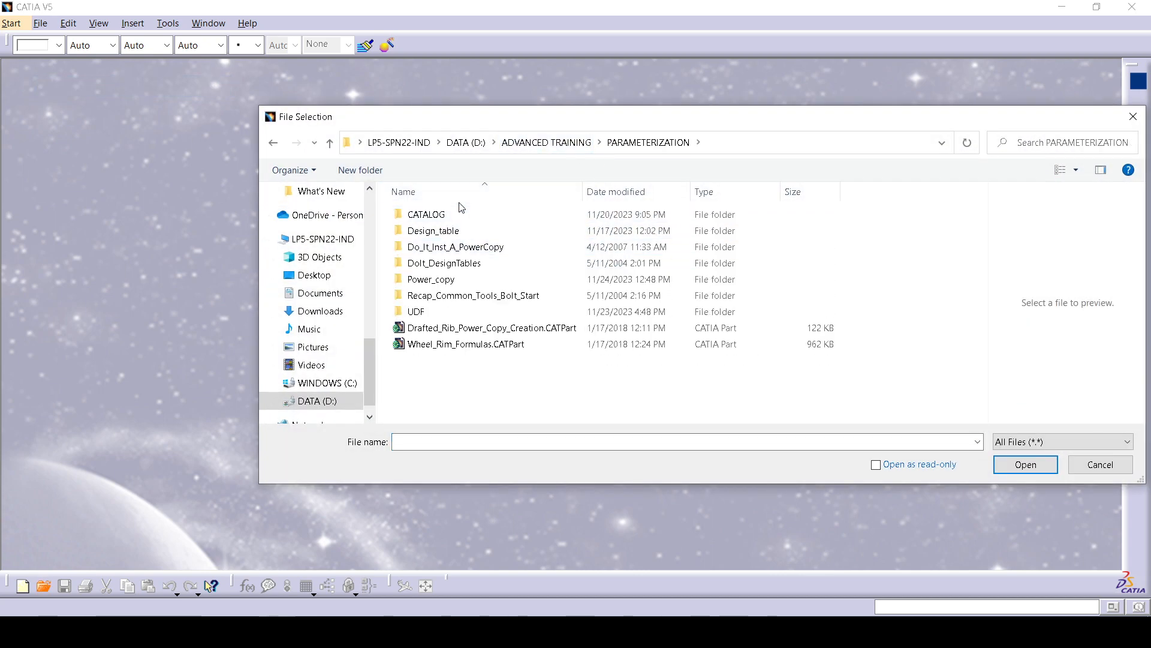
{"action": "double_click", "coordinate": [462, 214]}
{"action": "left_click", "coordinate": [653, 145]}
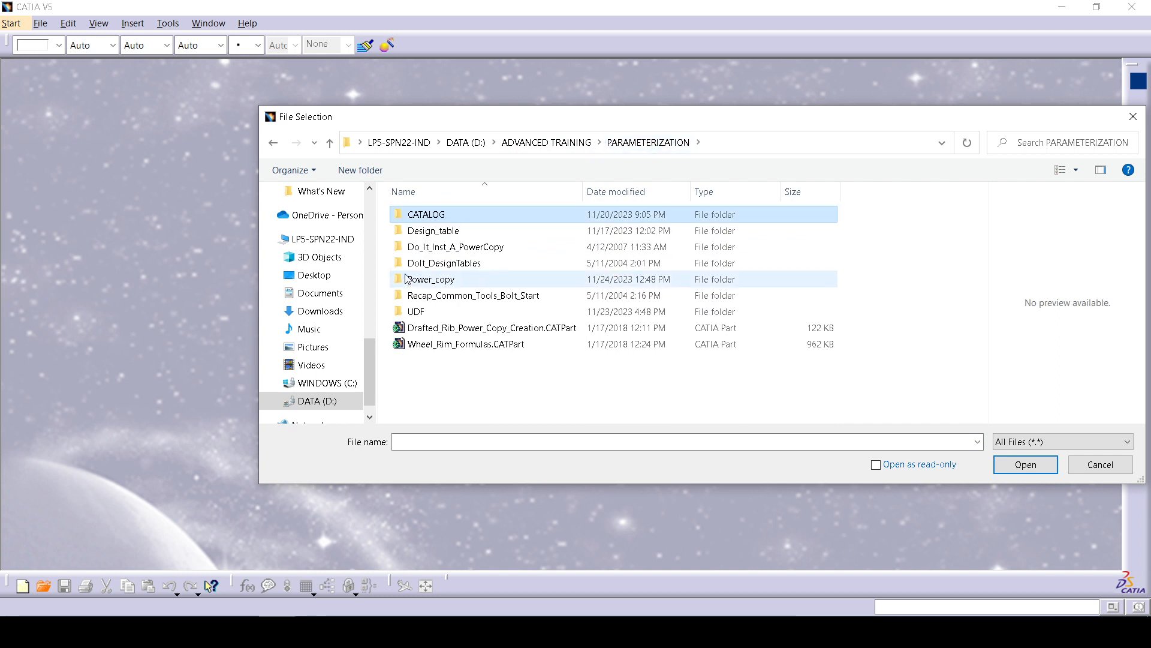
{"action": "double_click", "coordinate": [449, 277]}
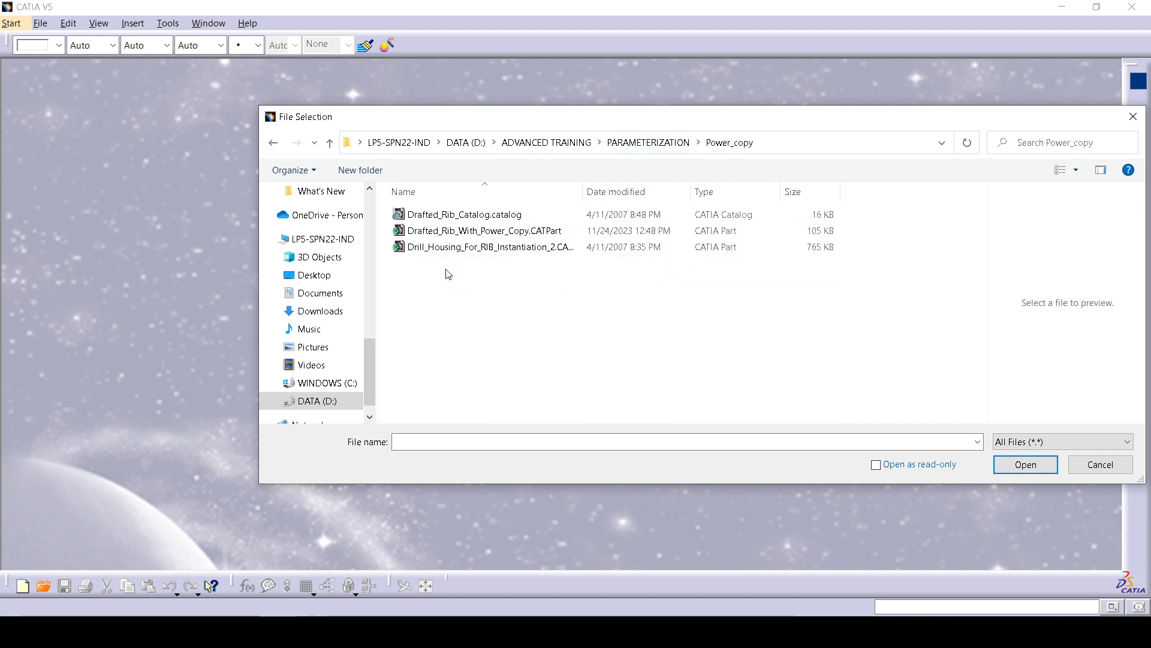
{"action": "left_click", "coordinate": [463, 214]}
{"action": "left_click", "coordinate": [489, 234]}
{"action": "left_click", "coordinate": [492, 246]}
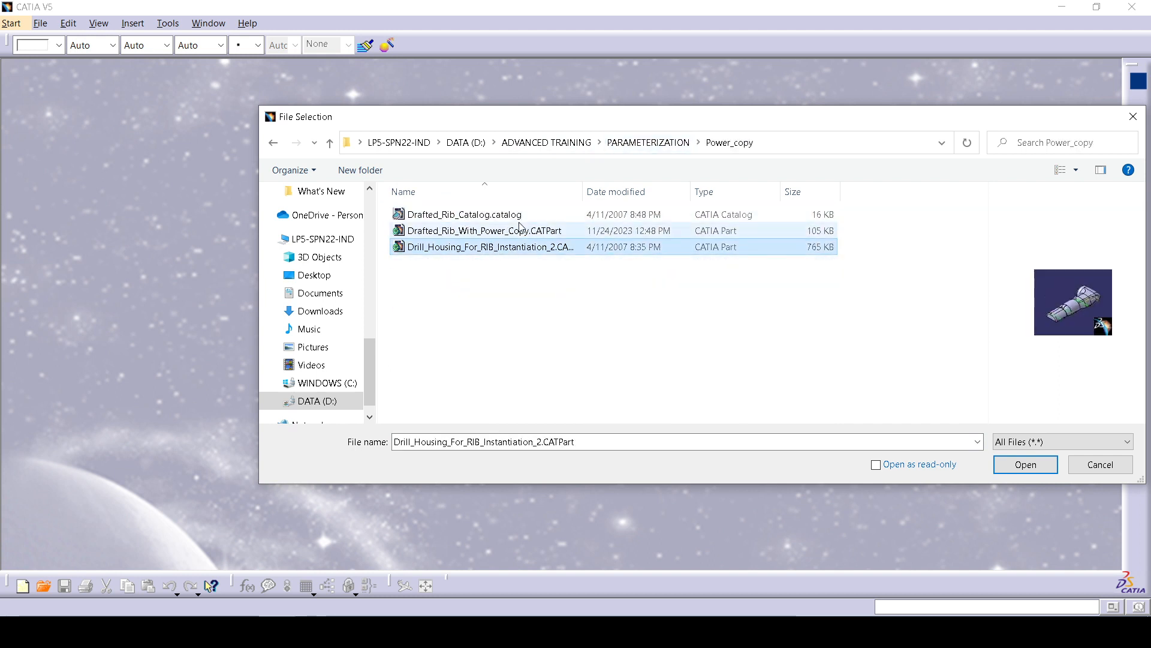
{"action": "left_click", "coordinate": [647, 144]}
{"action": "double_click", "coordinate": [416, 311]}
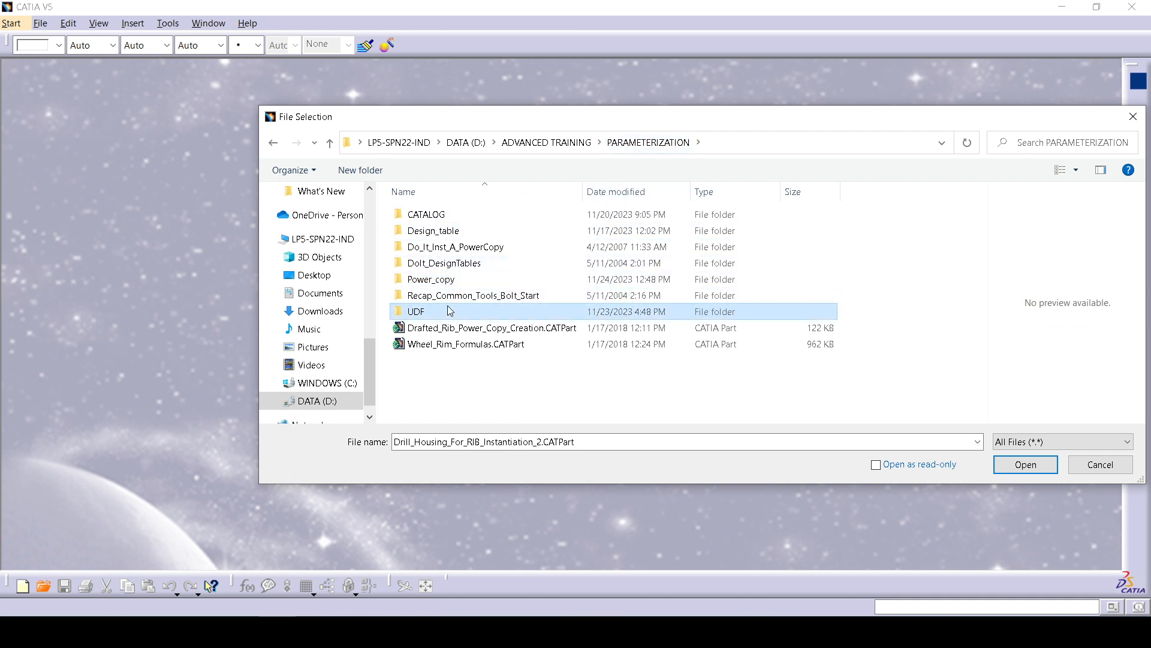
{"action": "left_click", "coordinate": [469, 264]}
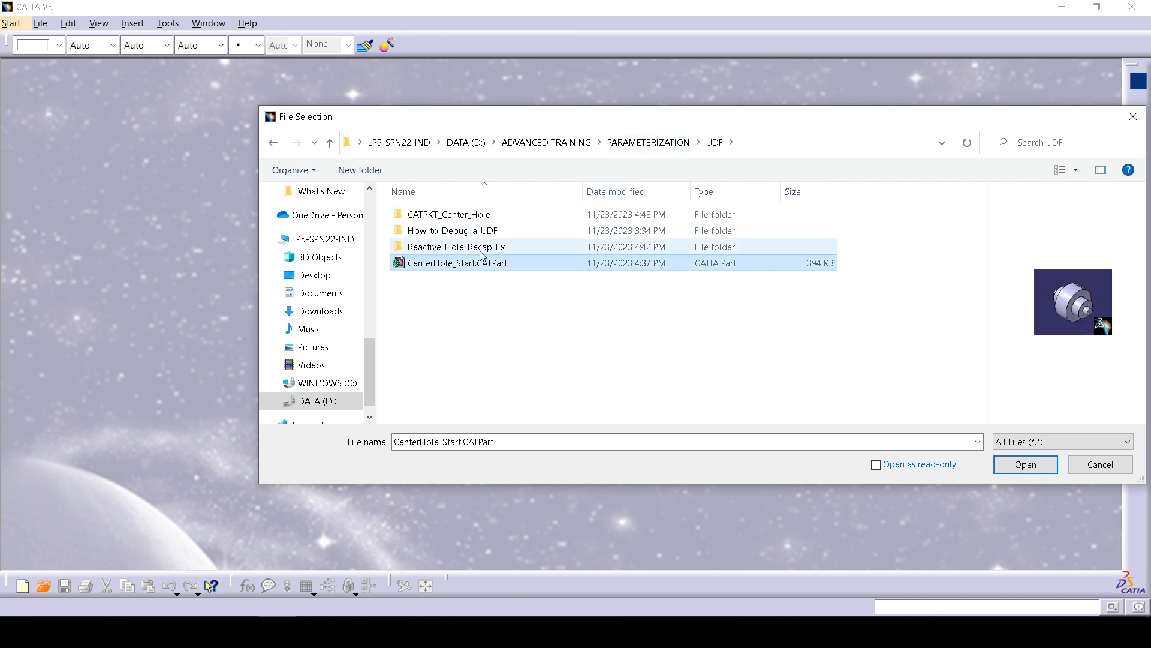
{"action": "double_click", "coordinate": [483, 247]}
{"action": "left_click", "coordinate": [485, 248]}
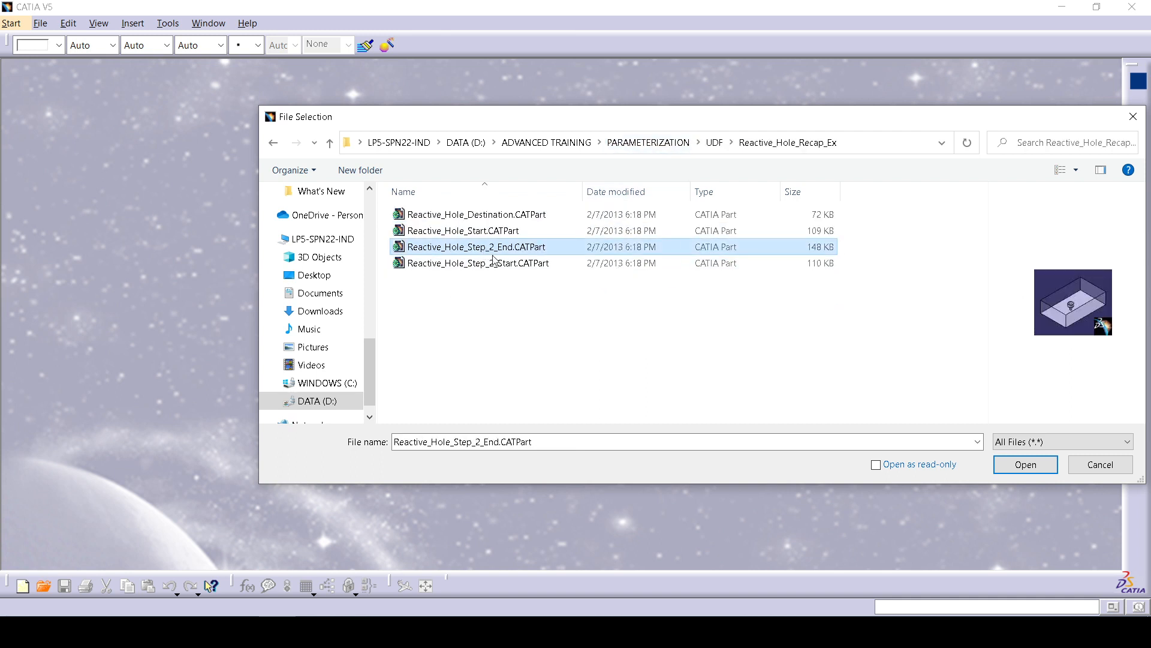
{"action": "left_click", "coordinate": [496, 264]}
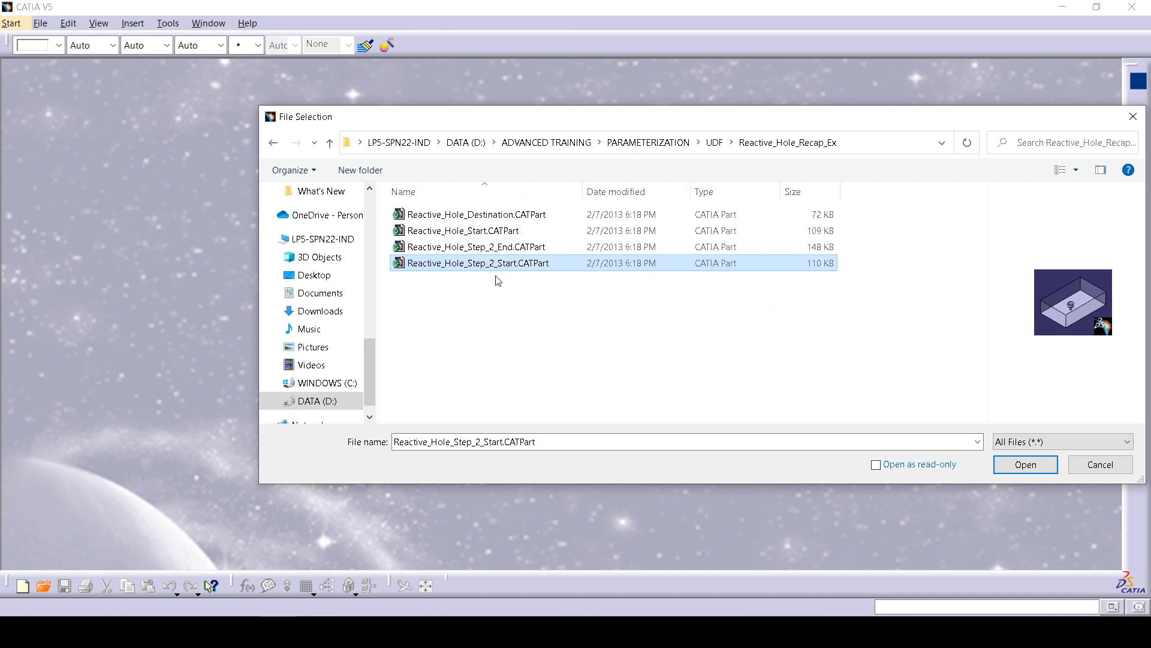
{"action": "left_click", "coordinate": [502, 220]}
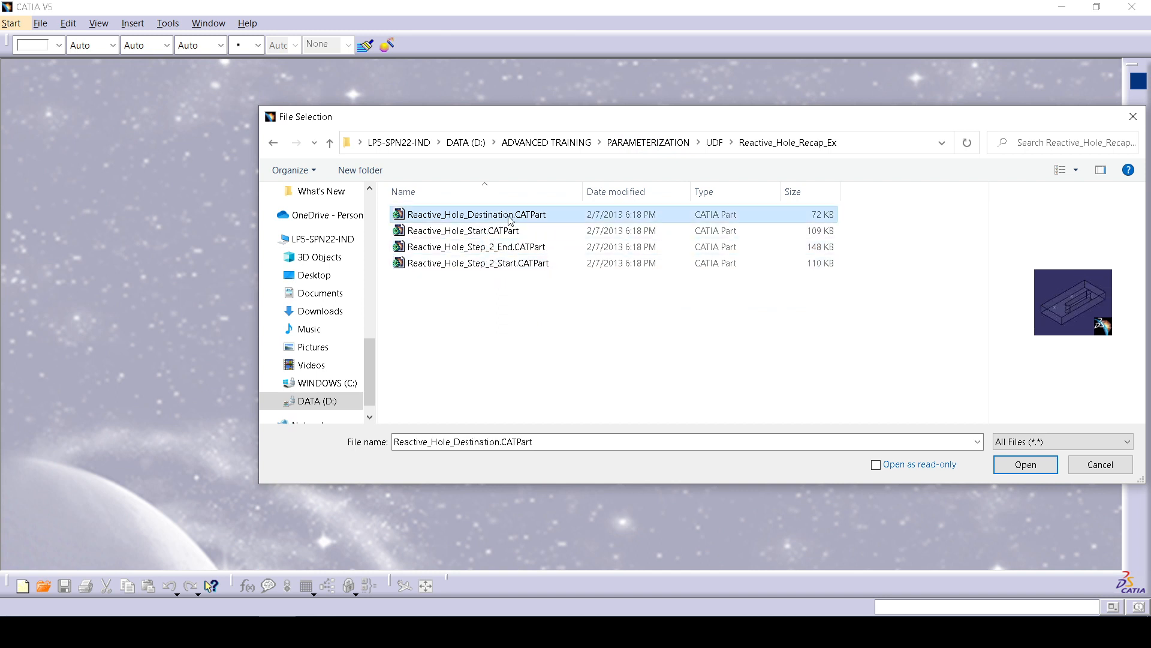
{"action": "left_click", "coordinate": [538, 235]}
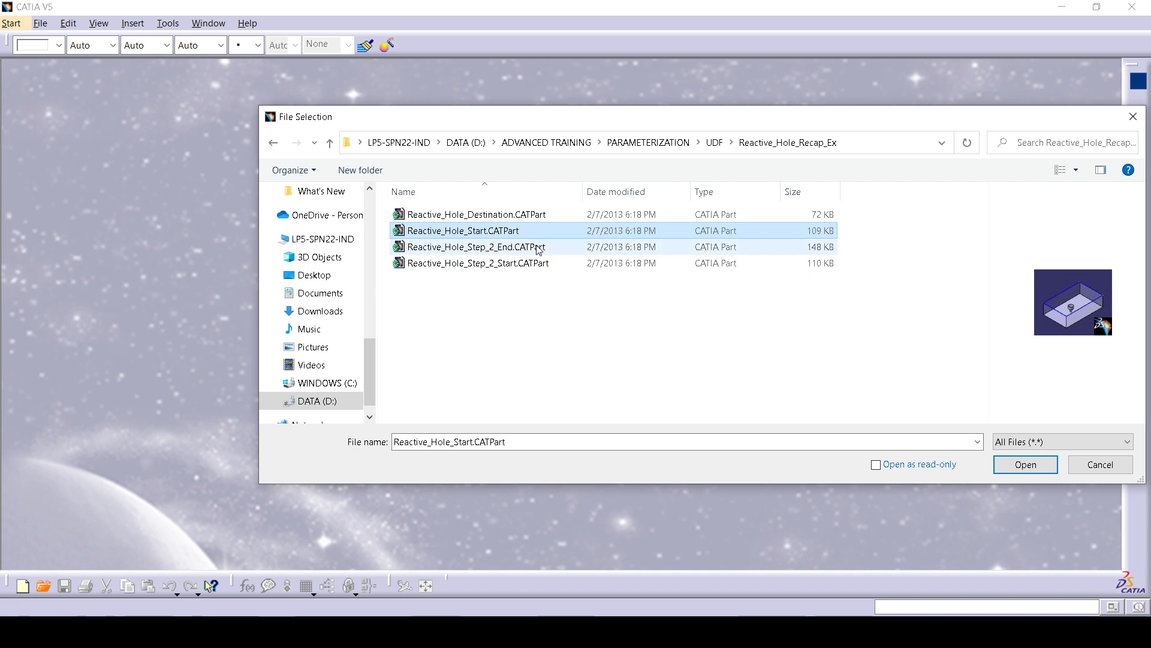
{"action": "left_click", "coordinate": [1019, 465]}
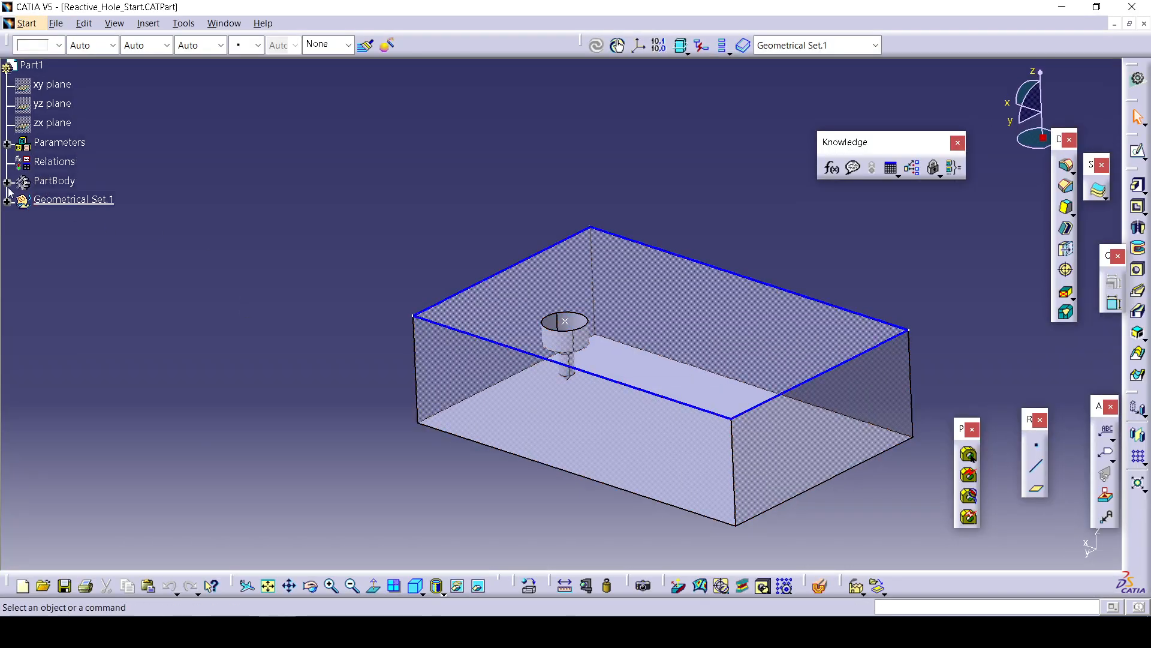
Inspect the part's tree, parameters and Formulas dialog without changing anything.
{"action": "left_click", "coordinate": [6, 182]}
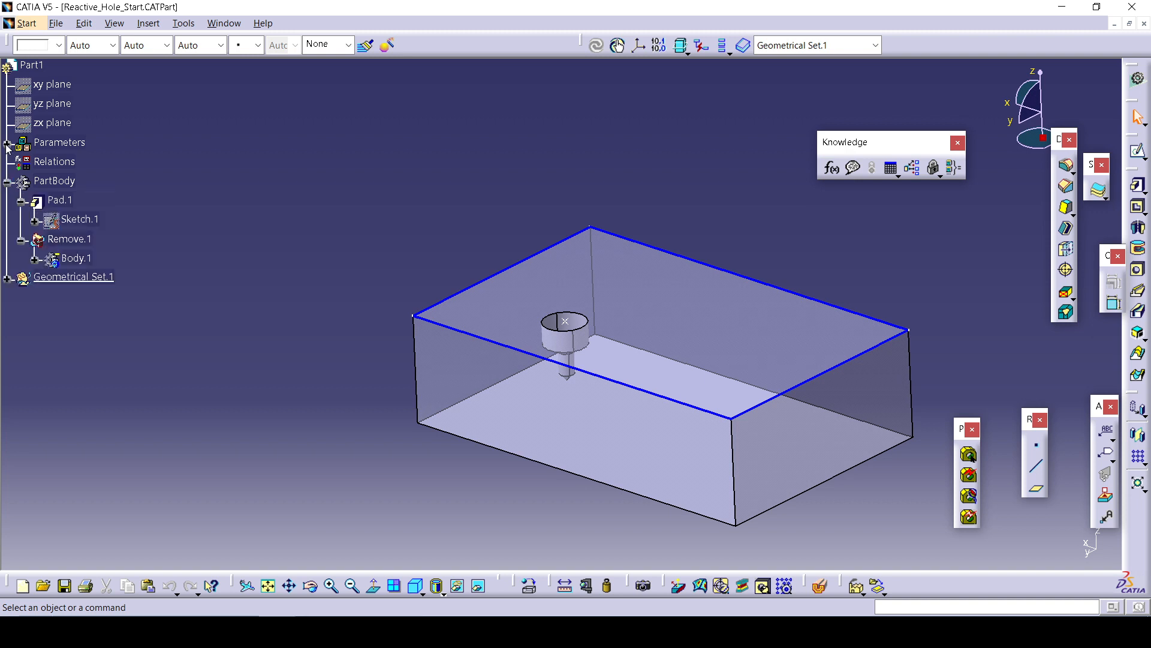
{"action": "left_click", "coordinate": [7, 144]}
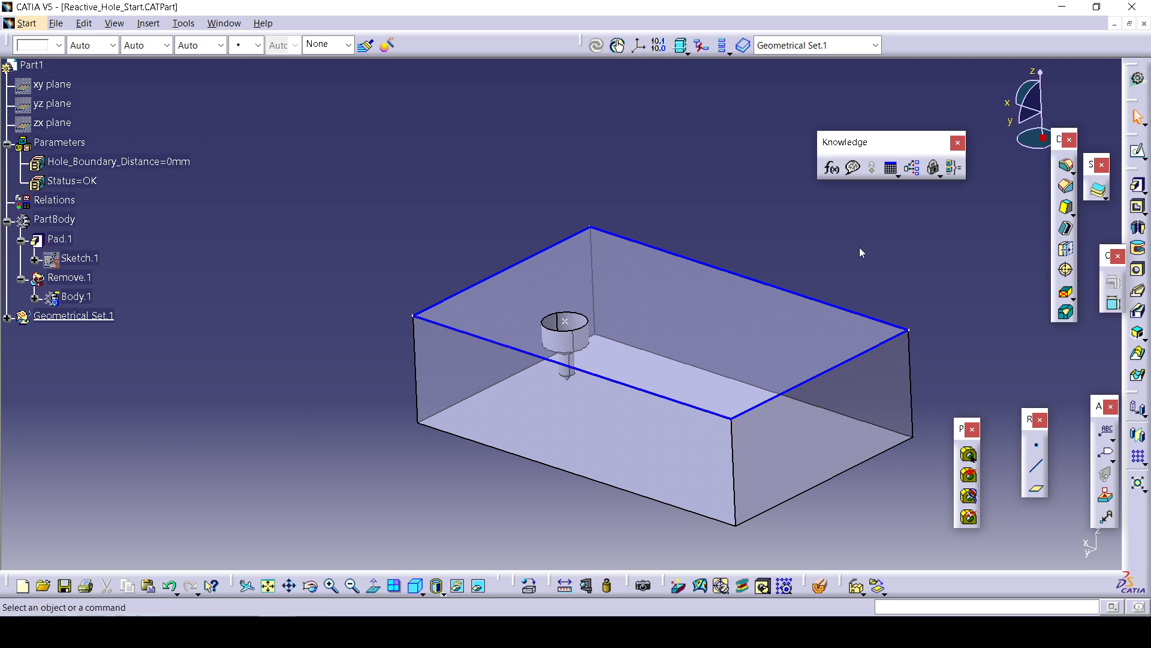
{"action": "left_click", "coordinate": [34, 297]}
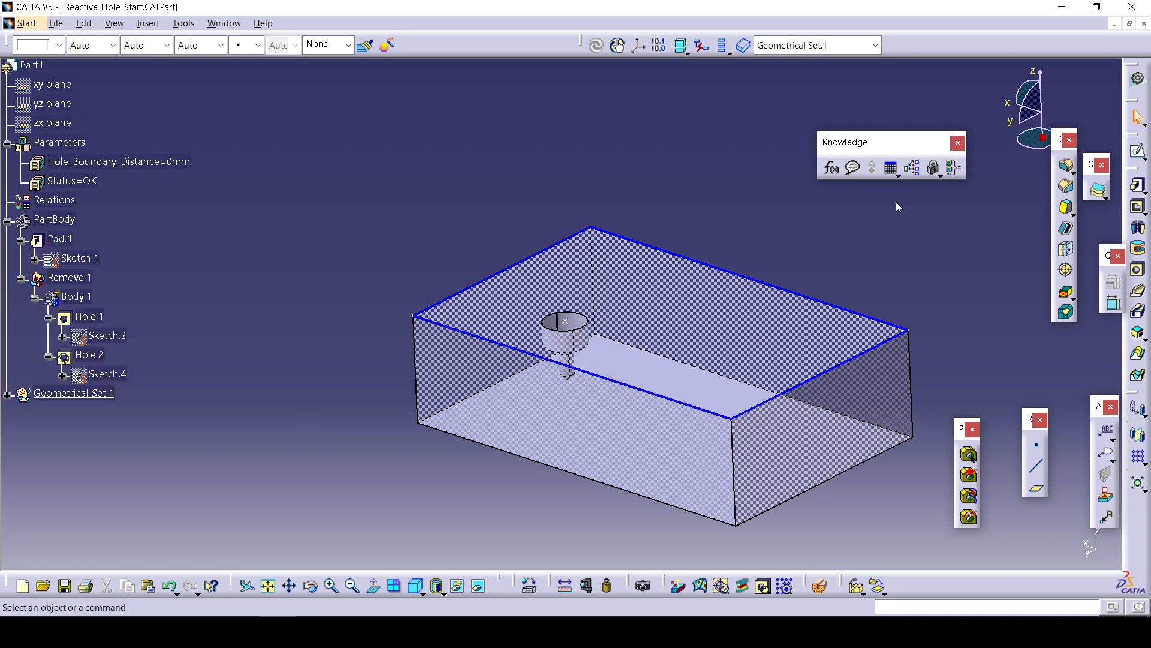
{"action": "left_click", "coordinate": [831, 168]}
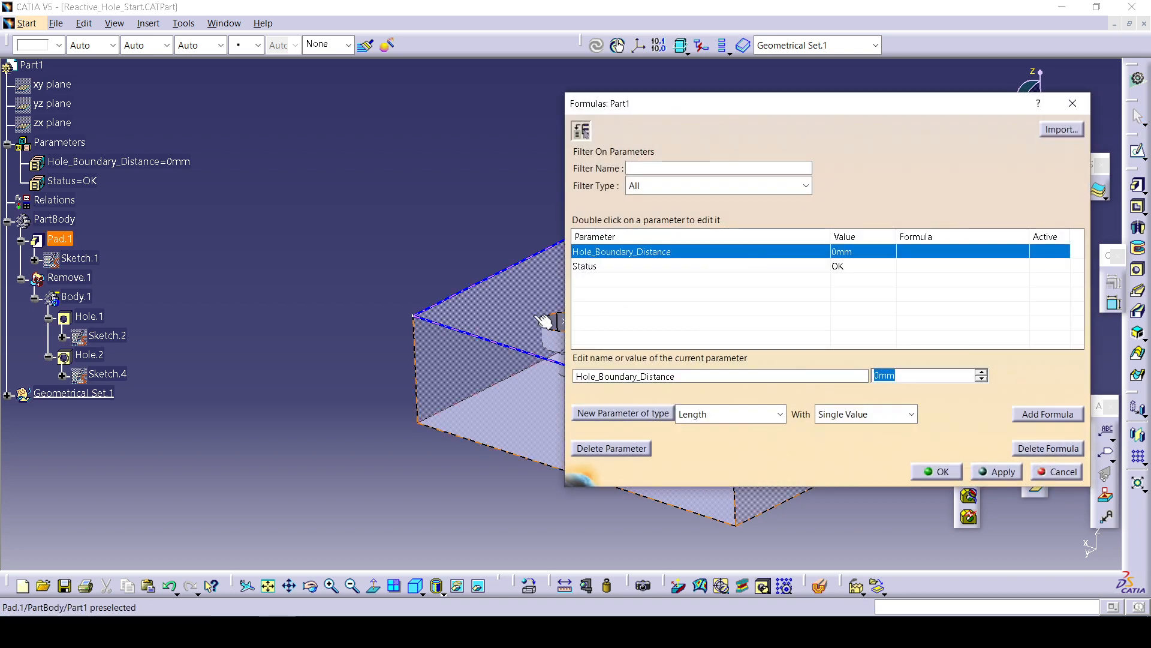
{"action": "scroll", "coordinate": [418, 304], "scroll_direction": "up", "scroll_amount": 1}
{"action": "middle_click_drag", "start_coordinate": [418, 305], "coordinate": [271, 293]}
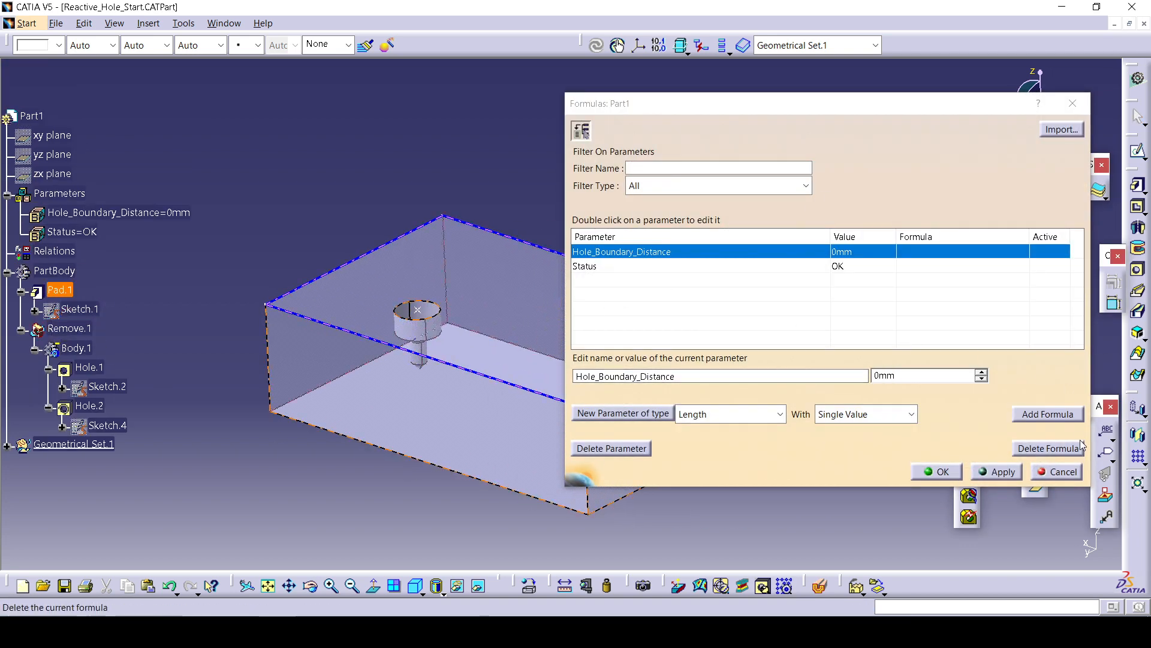
{"action": "left_click", "coordinate": [1055, 471]}
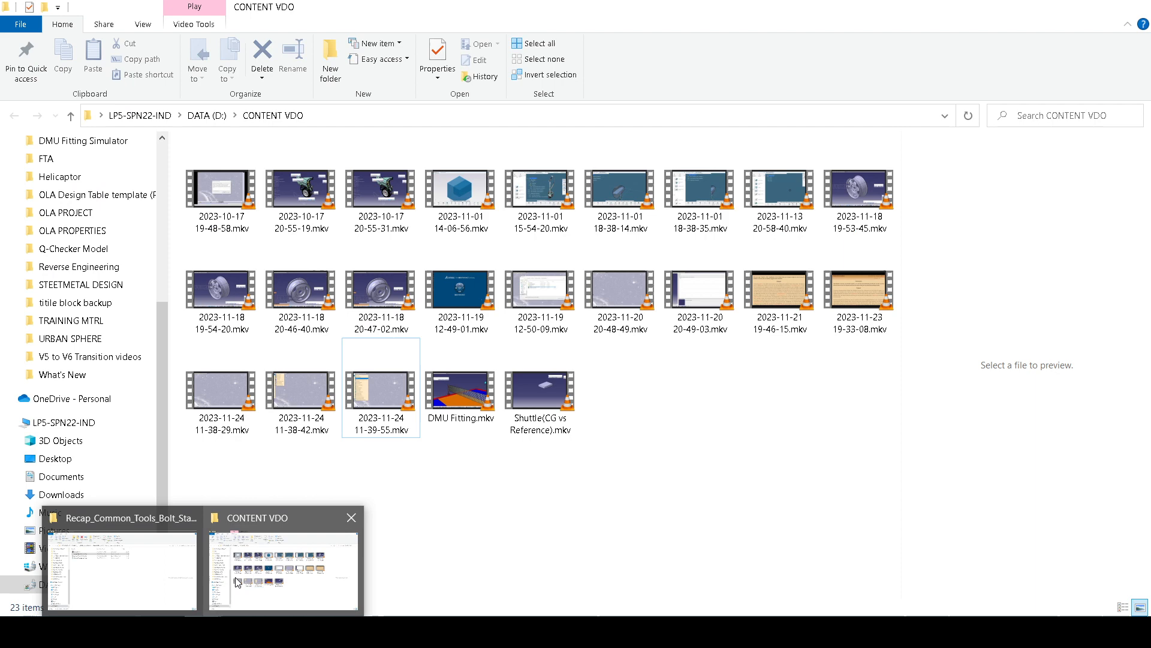
Switch to File Explorer, open UDF.pptx and review the Design the Reactive Hole slide.
{"action": "left_click", "coordinate": [168, 578]}
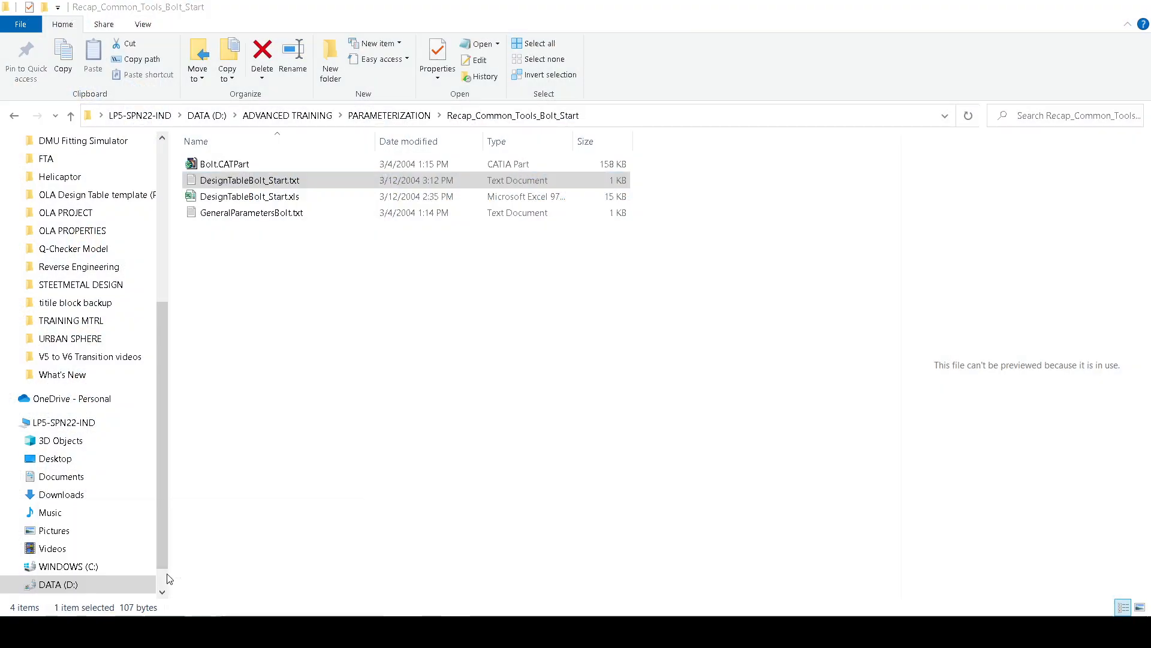
{"action": "left_click", "coordinate": [403, 115]}
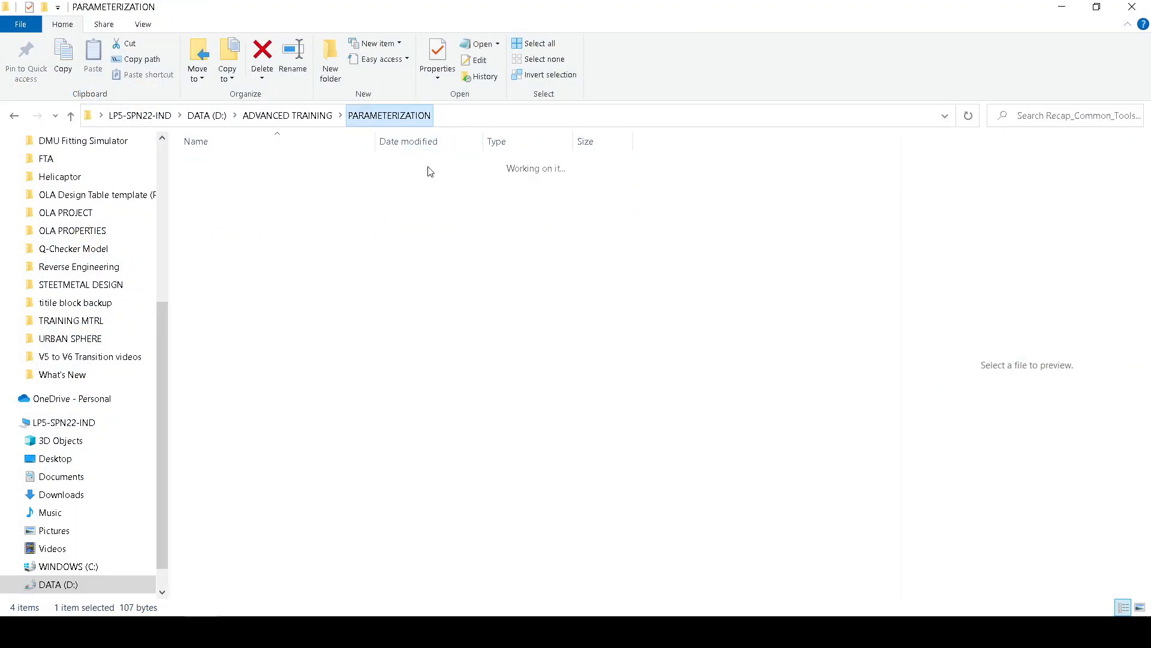
{"action": "left_click", "coordinate": [303, 115]}
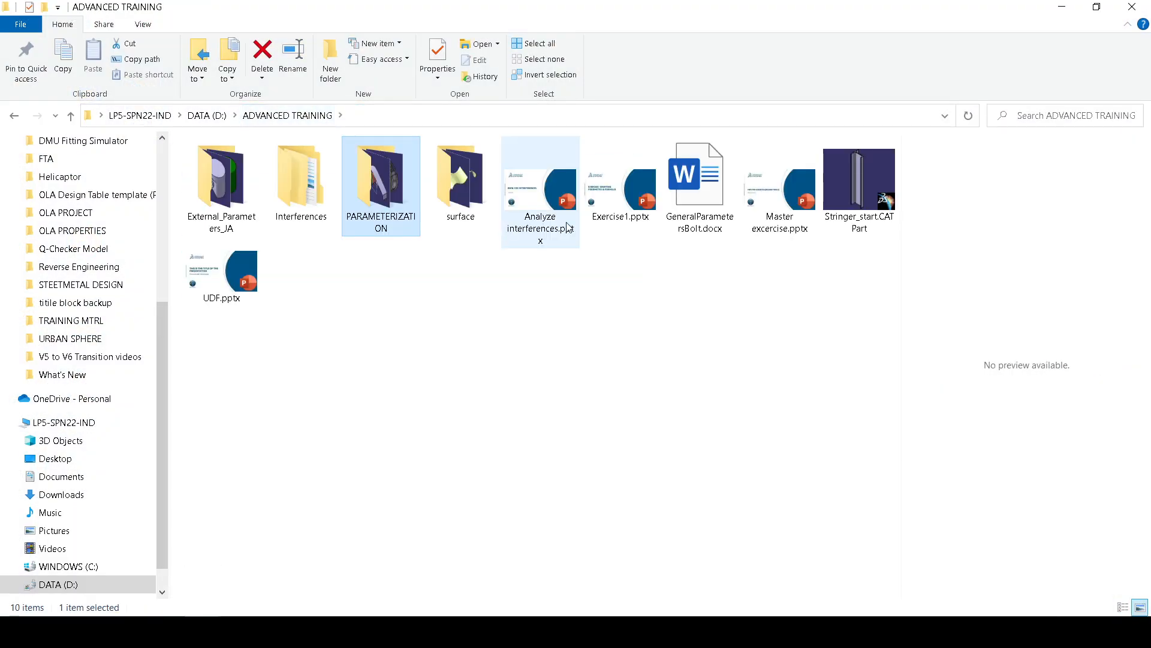
{"action": "double_click", "coordinate": [211, 284]}
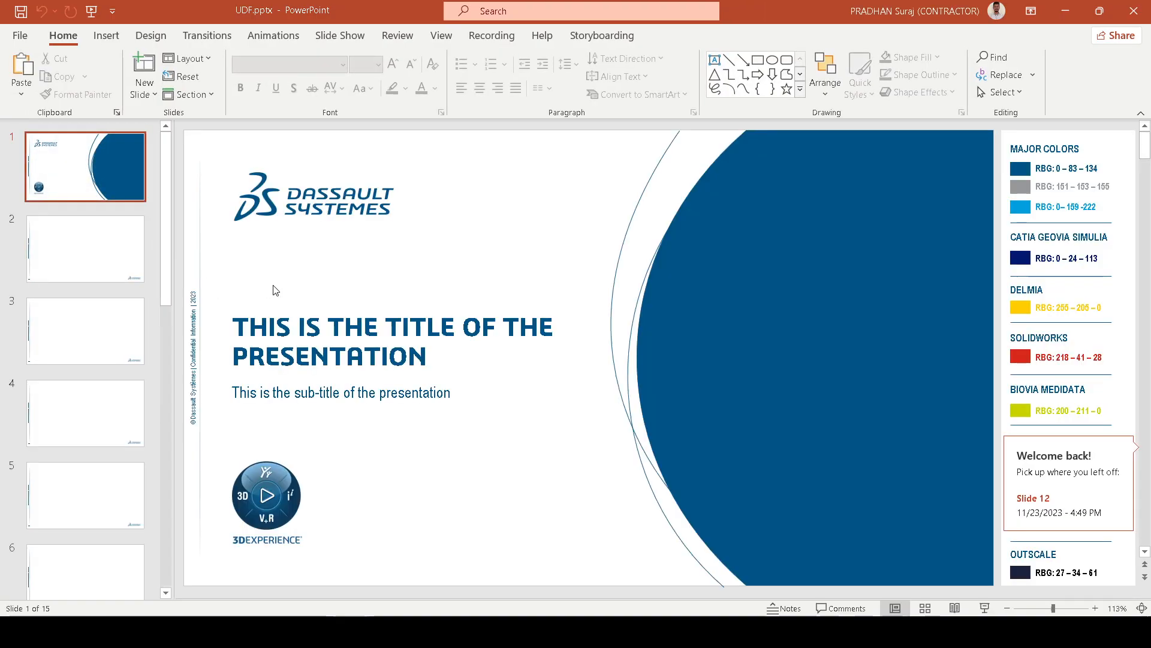
{"action": "scroll", "coordinate": [216, 422], "scroll_direction": "down", "scroll_amount": 4}
{"action": "left_click", "coordinate": [100, 318]}
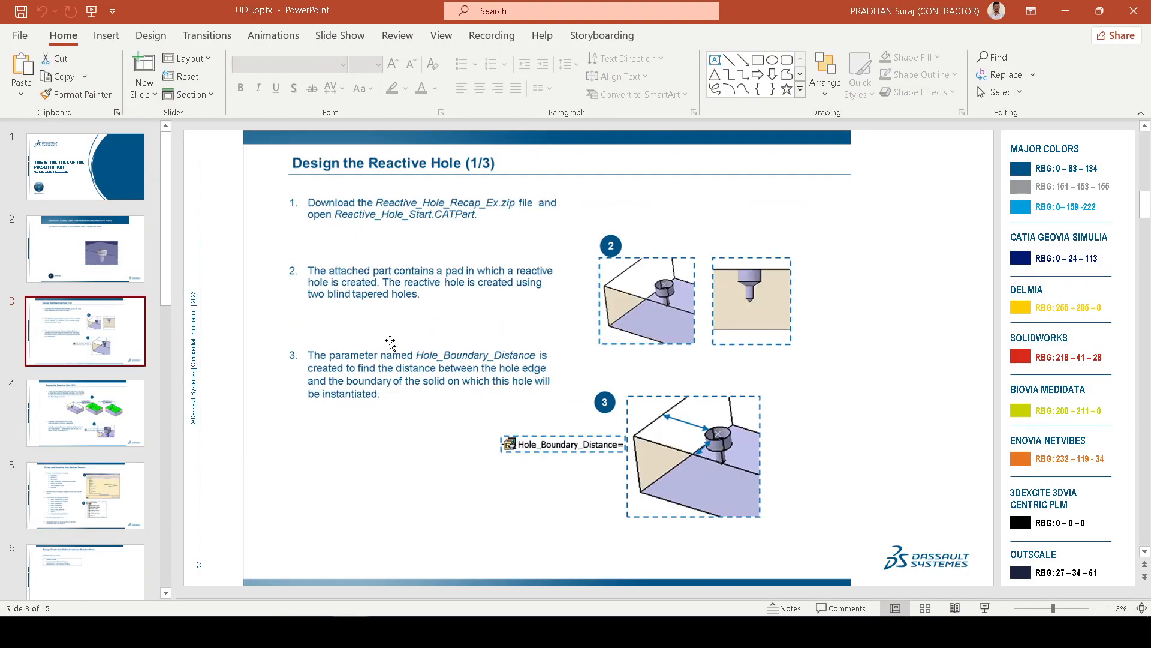
{"action": "scroll", "coordinate": [478, 389], "scroll_direction": "down", "scroll_amount": 1}
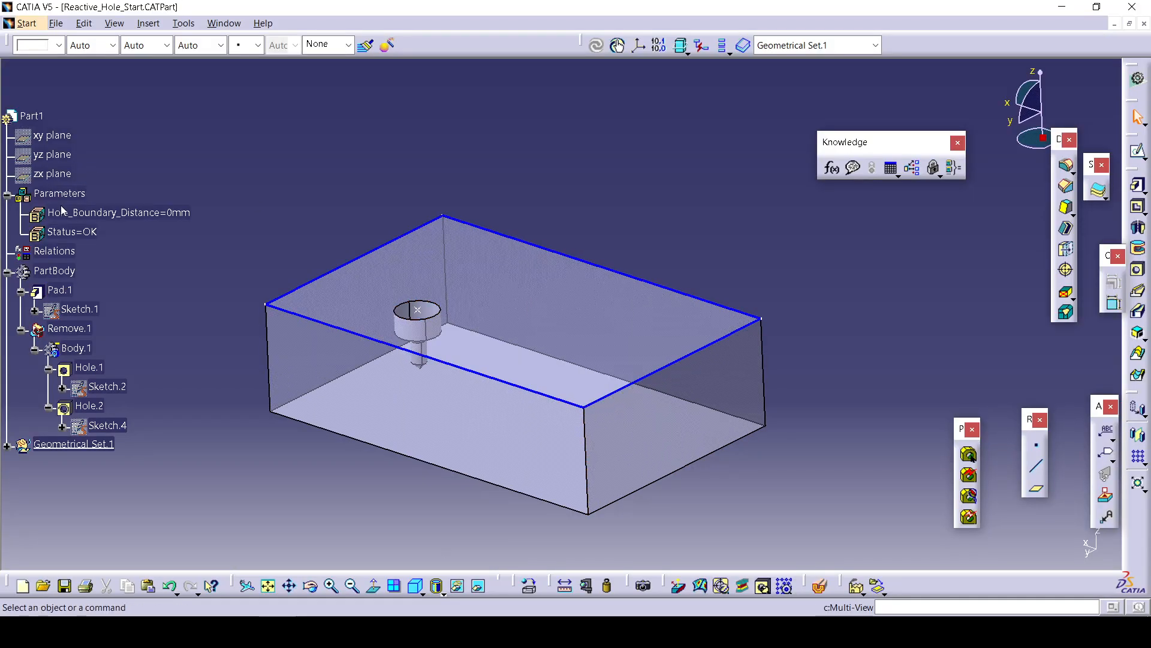
Add a formula to Hole_Boundary_Distance and insert the Measures function distance(Body, Body) into it.
{"action": "left_click", "coordinate": [124, 217]}
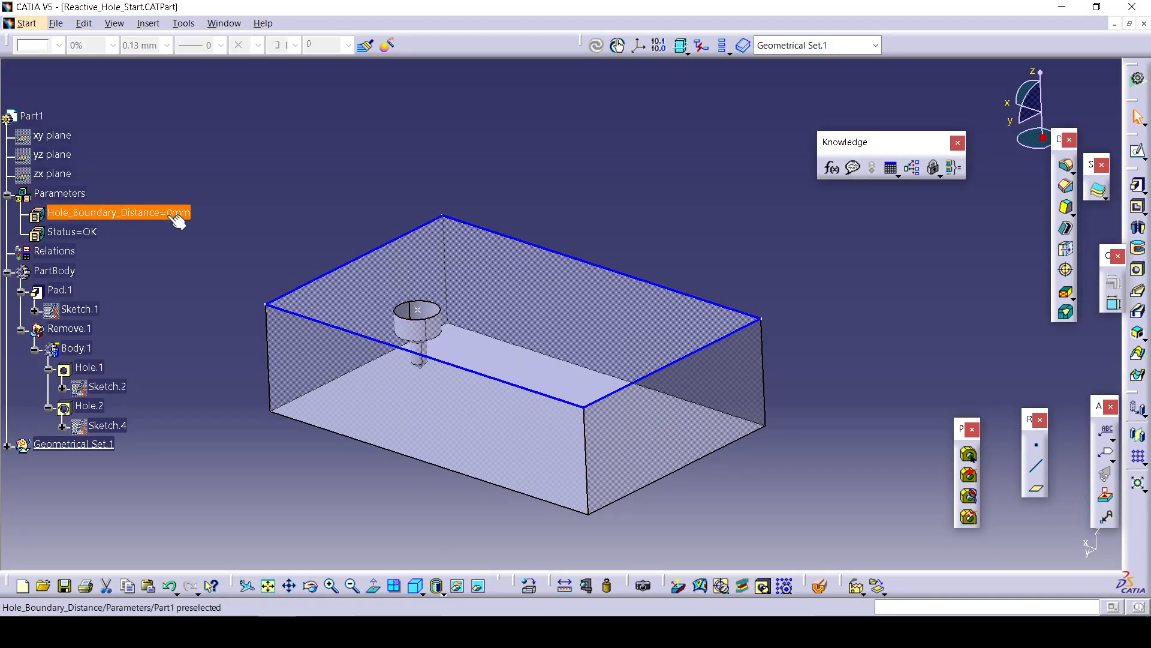
{"action": "left_click", "coordinate": [831, 168]}
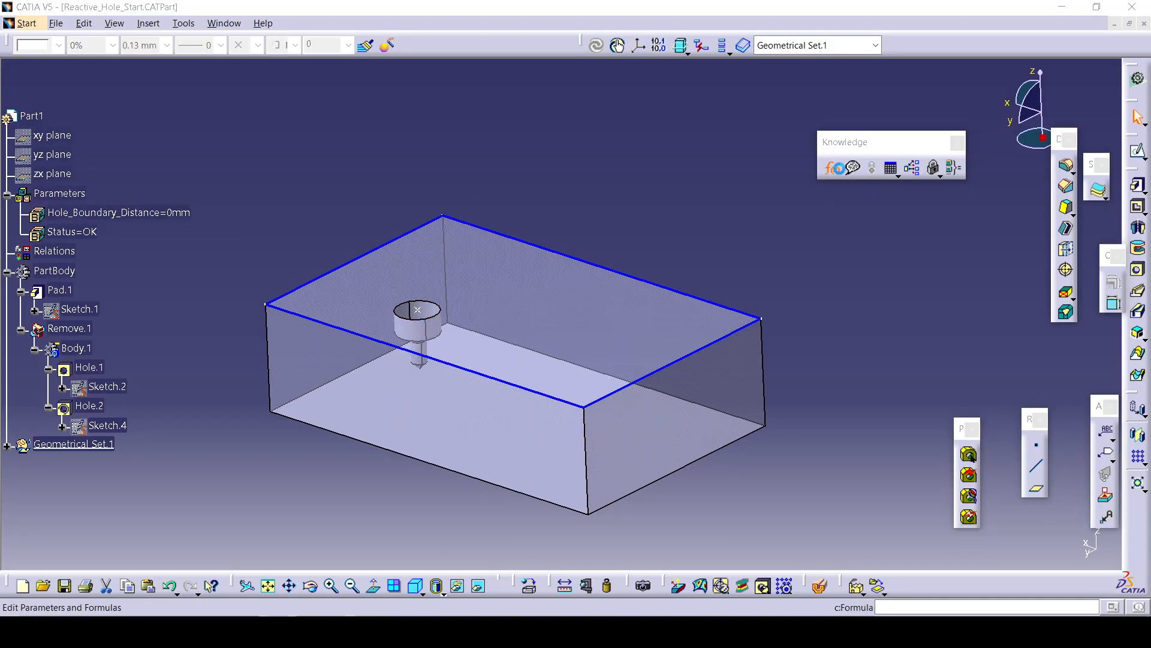
{"action": "left_click", "coordinate": [1056, 415]}
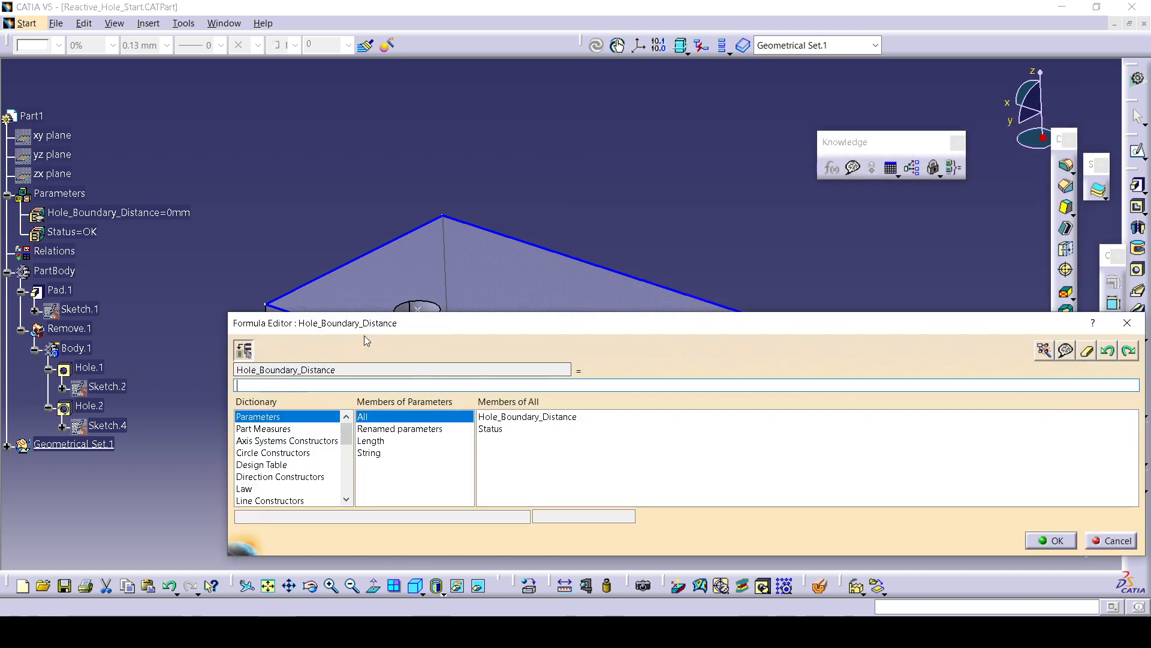
{"action": "left_click_drag", "start_coordinate": [365, 324], "coordinate": [849, 252]}
{"action": "left_click", "coordinate": [7, 445]}
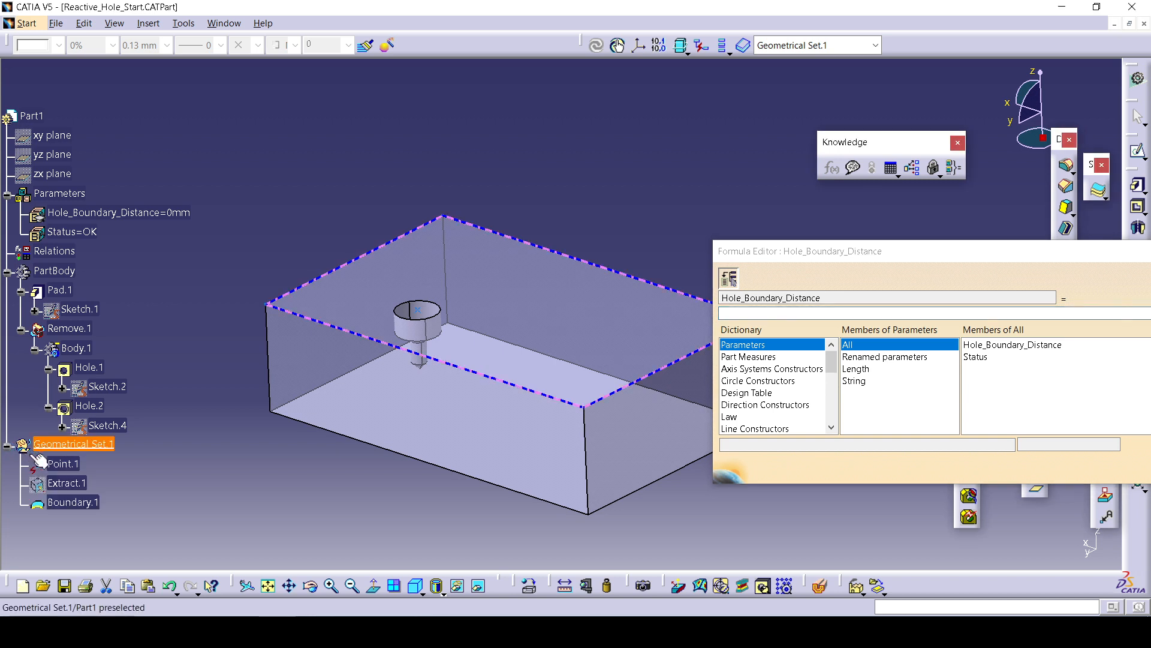
{"action": "left_click", "coordinate": [779, 358]}
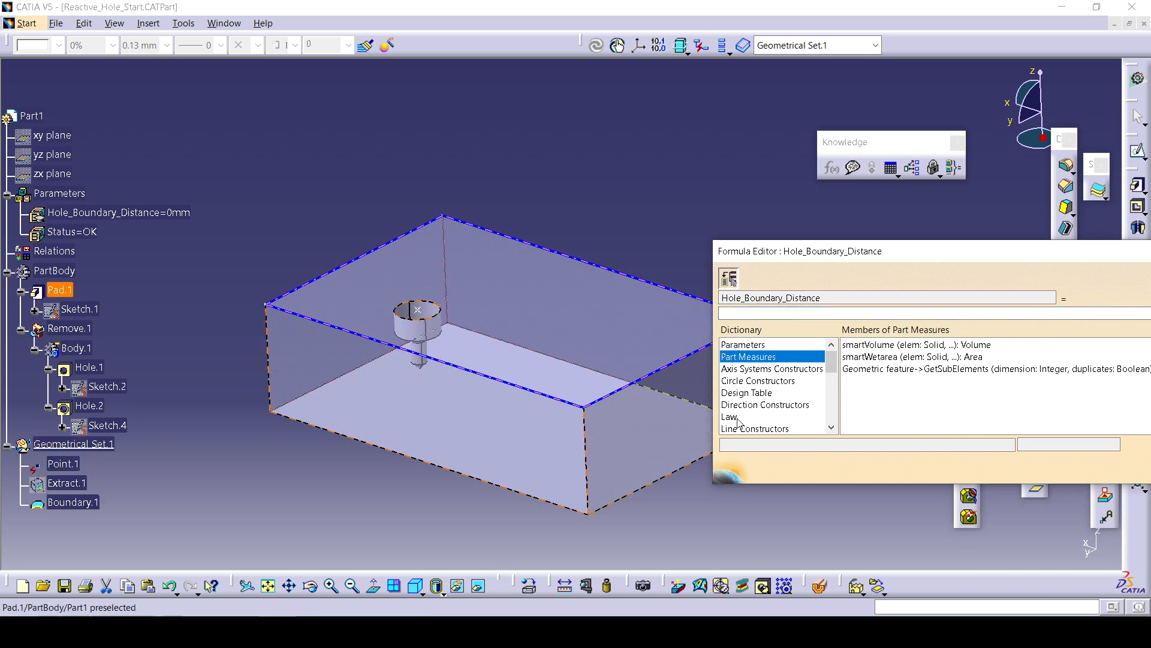
{"action": "left_click", "coordinate": [774, 369]}
{"action": "left_click", "coordinate": [765, 394]}
{"action": "left_click", "coordinate": [754, 417]}
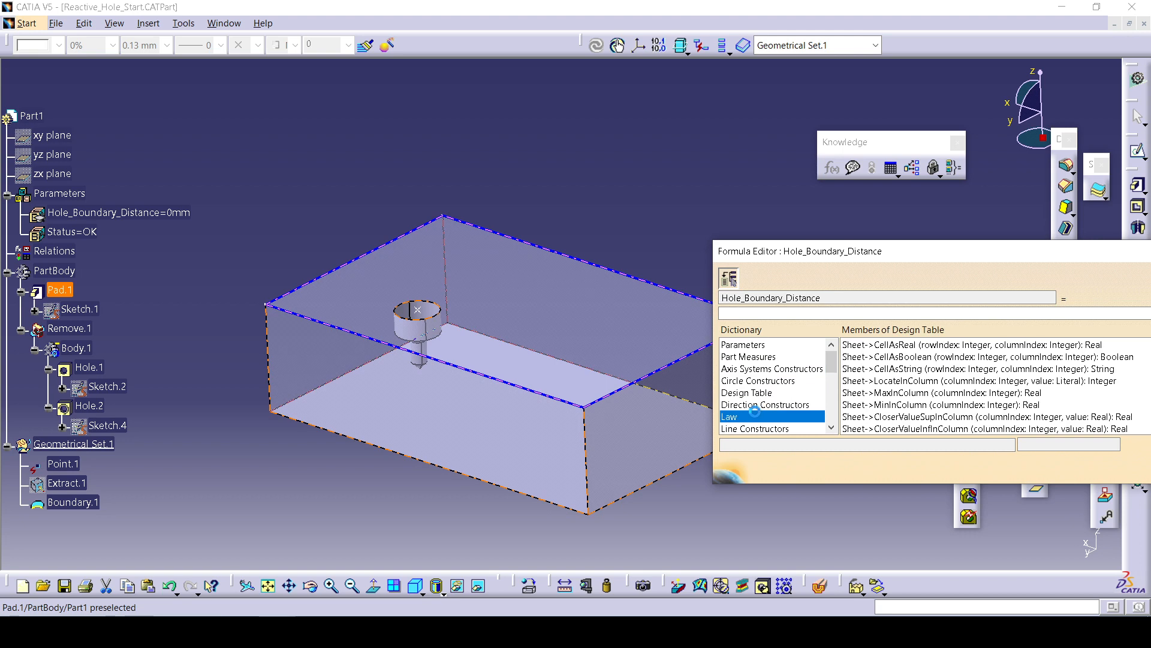
{"action": "left_click", "coordinate": [750, 428]}
{"action": "left_click", "coordinate": [746, 429]}
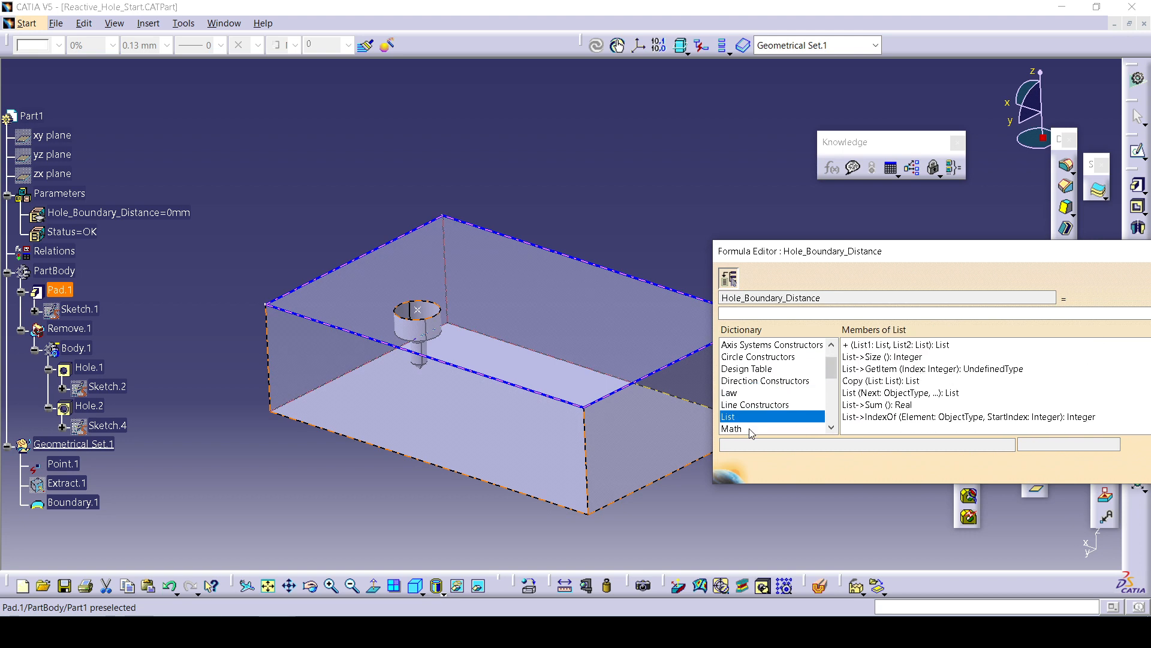
{"action": "left_click", "coordinate": [744, 431]}
{"action": "left_click", "coordinate": [744, 431]}
{"action": "double_click", "coordinate": [885, 346]}
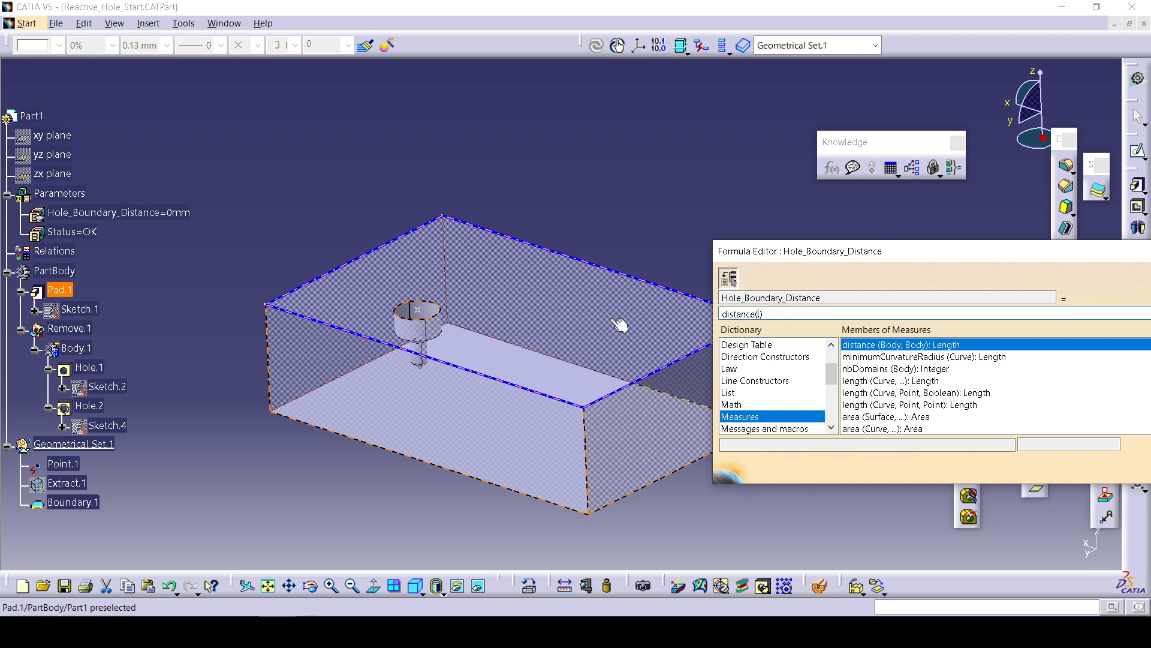
Browse the formula dictionary and check the slide's Hole_Boundary_Distance formula.
{"action": "left_click", "coordinate": [335, 330]}
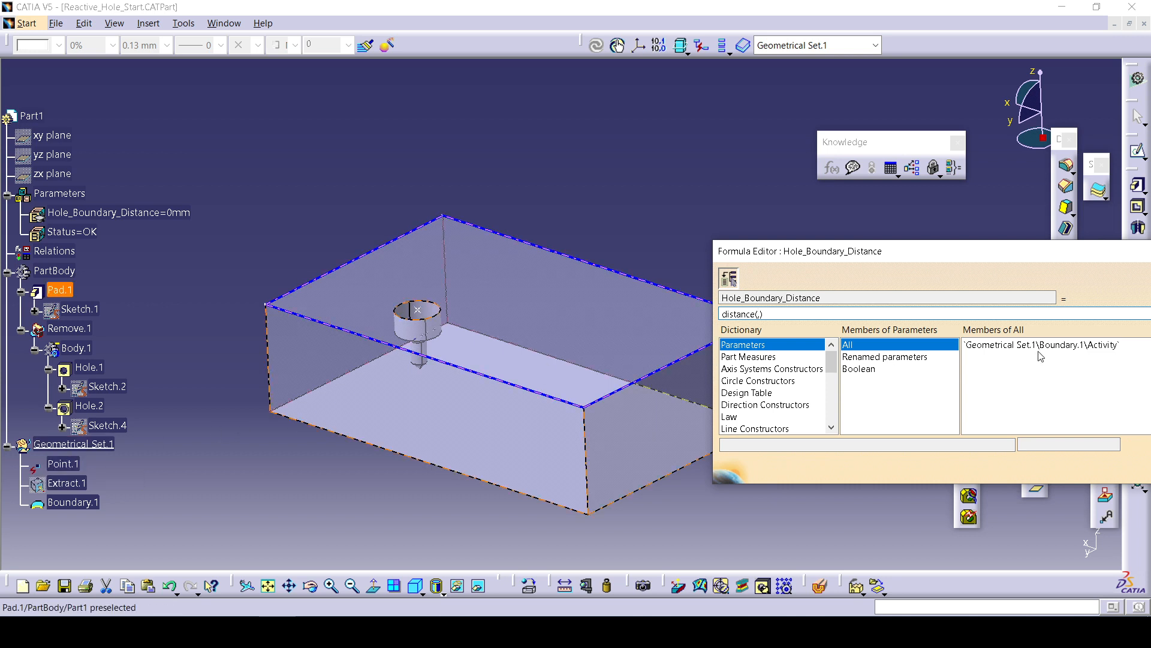
{"action": "left_click", "coordinate": [902, 359]}
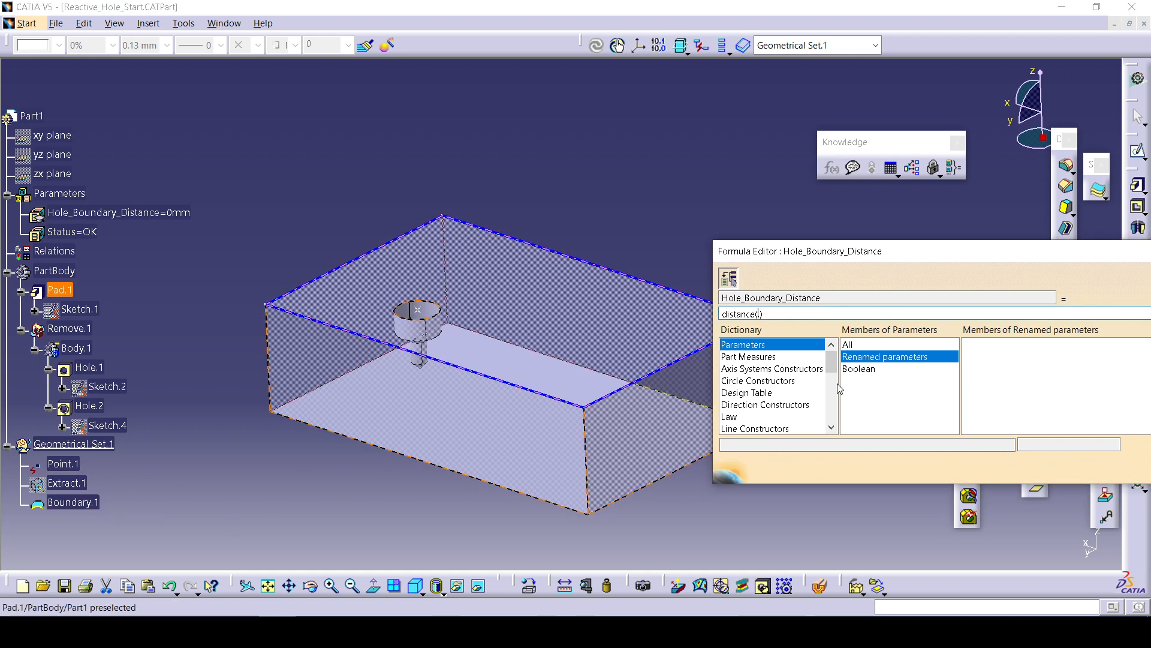
{"action": "left_click", "coordinate": [781, 357]}
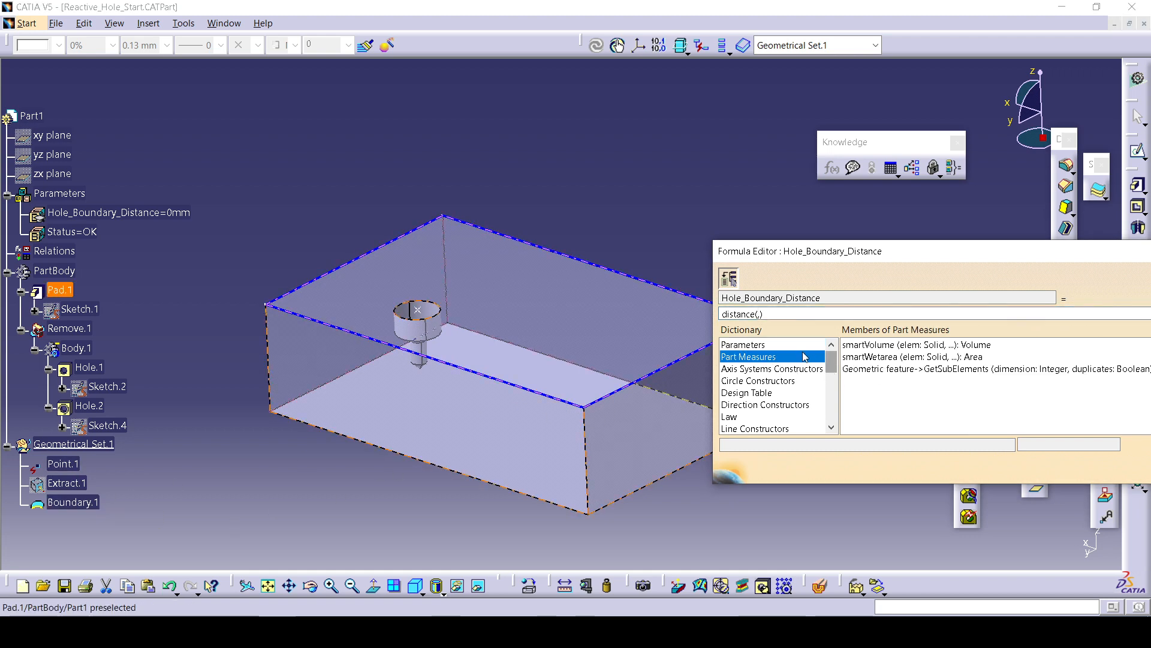
{"action": "left_click", "coordinate": [798, 346]}
{"action": "left_click", "coordinate": [759, 315]}
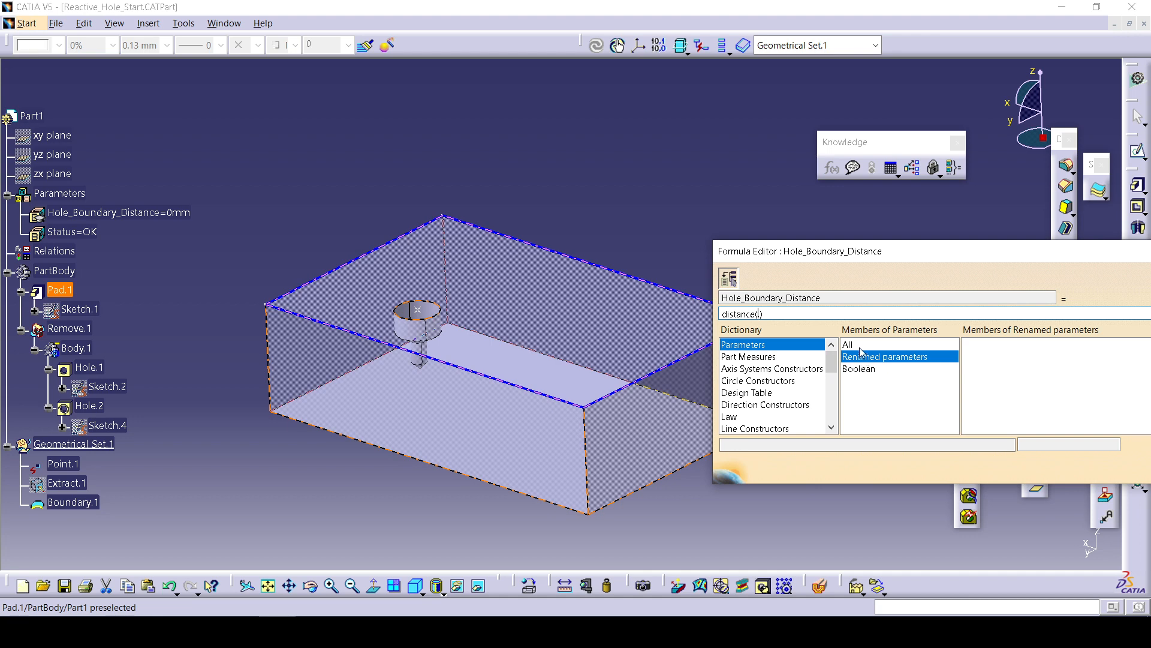
{"action": "left_click", "coordinate": [888, 346]}
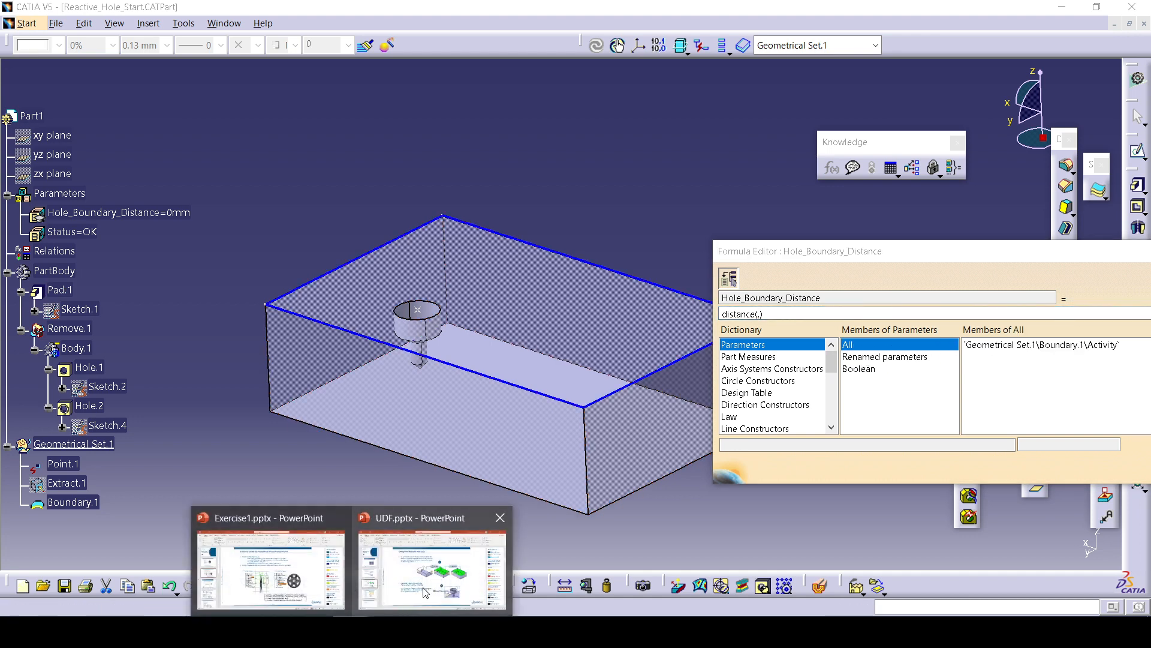
{"action": "left_click", "coordinate": [488, 518]}
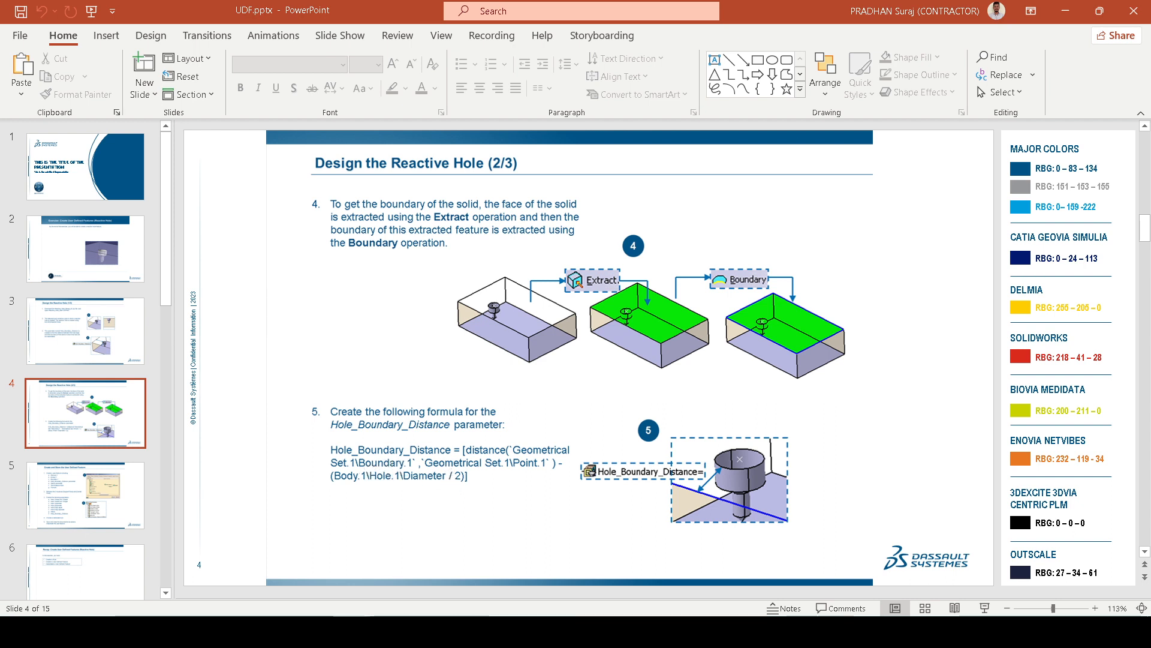
{"action": "left_click", "coordinate": [389, 631]}
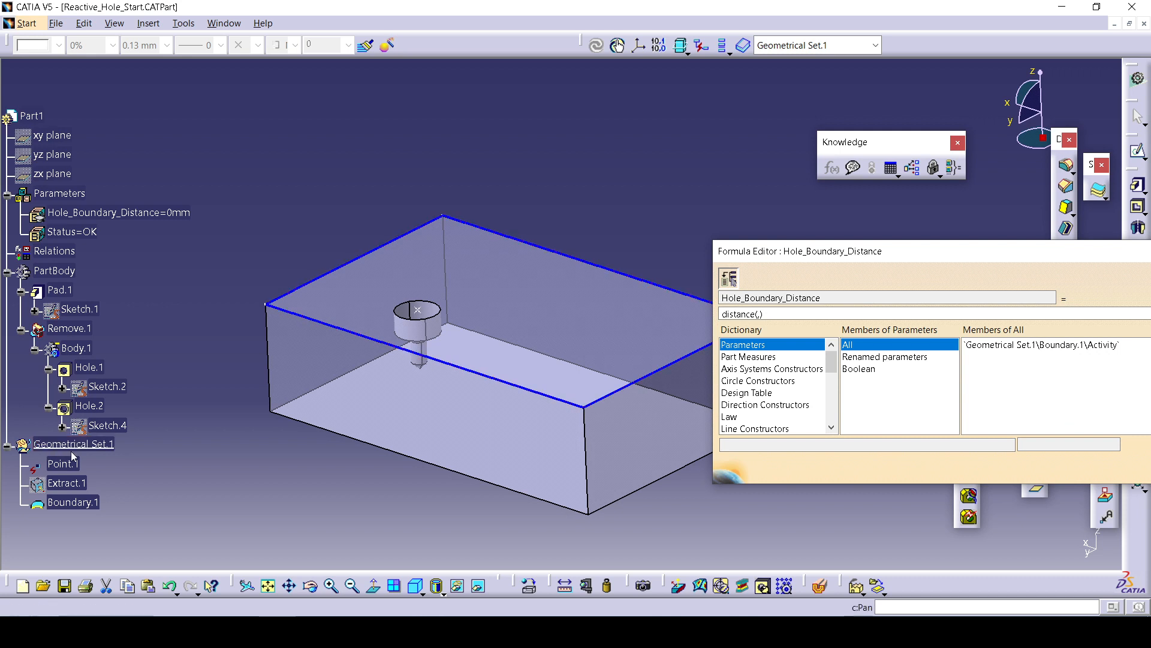
Insert Geometrical Set.1's Boundary.1 and Point.1 as the two arguments of the distance function.
{"action": "left_click", "coordinate": [72, 447]}
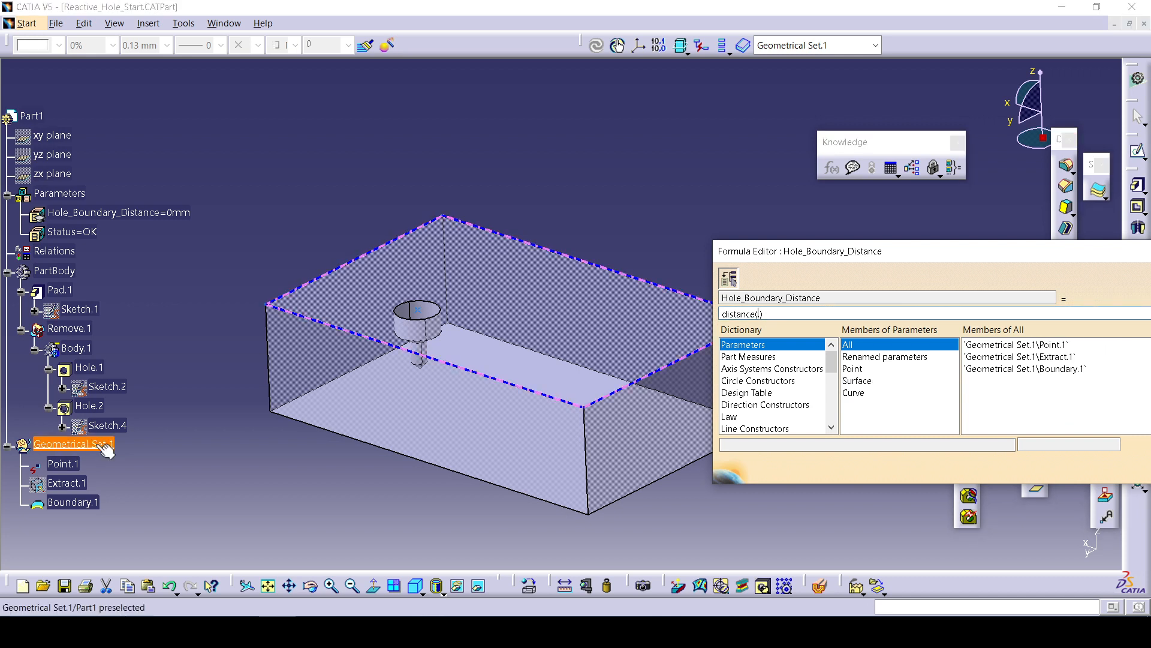
{"action": "double_click", "coordinate": [1070, 374]}
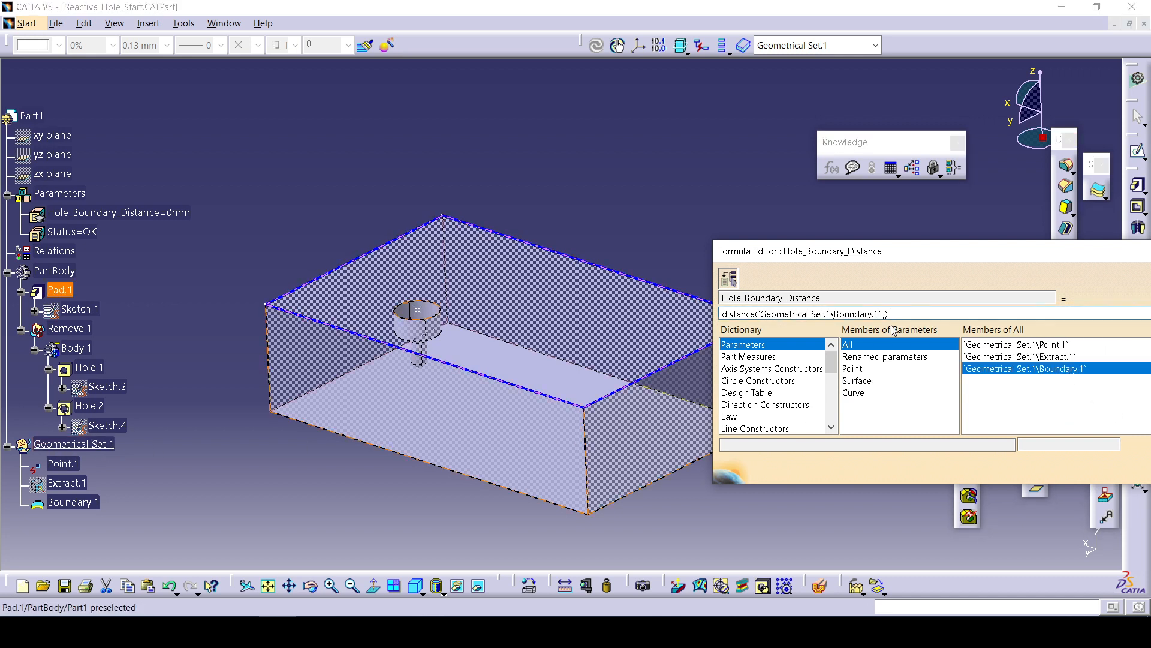
{"action": "left_click", "coordinate": [1012, 345]}
{"action": "double_click", "coordinate": [1012, 347]}
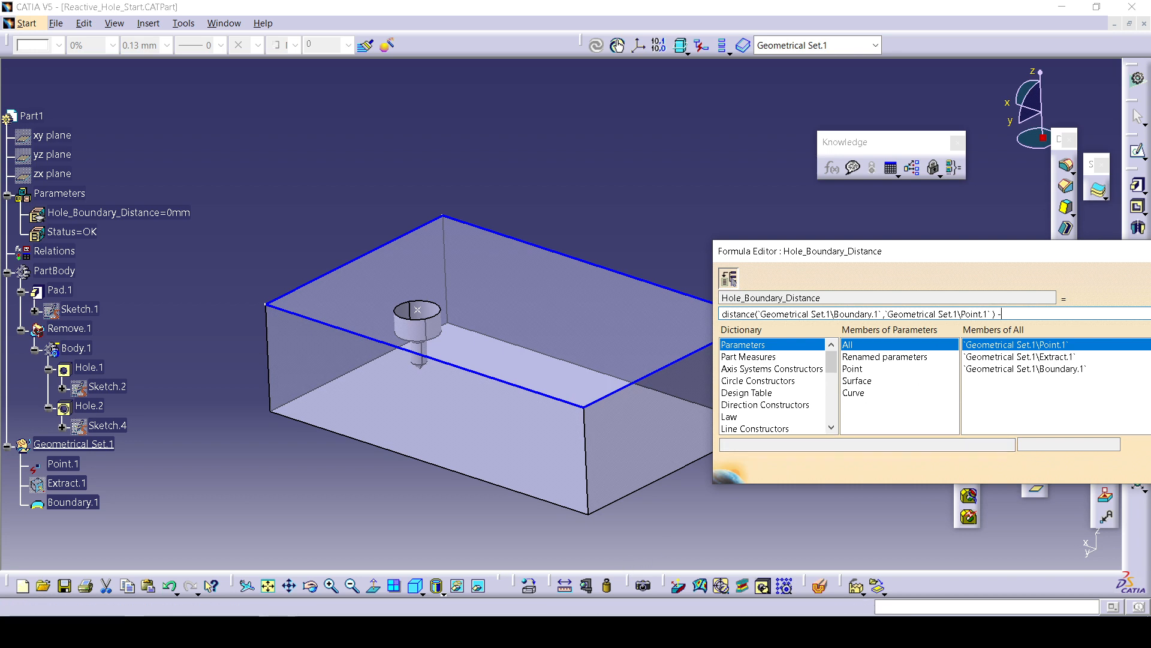
Subtract (Body.1\Hole.1\Diameter /2) from the distance and confirm the formula with automatic update enabled.
{"action": "left_click", "coordinate": [399, 594]}
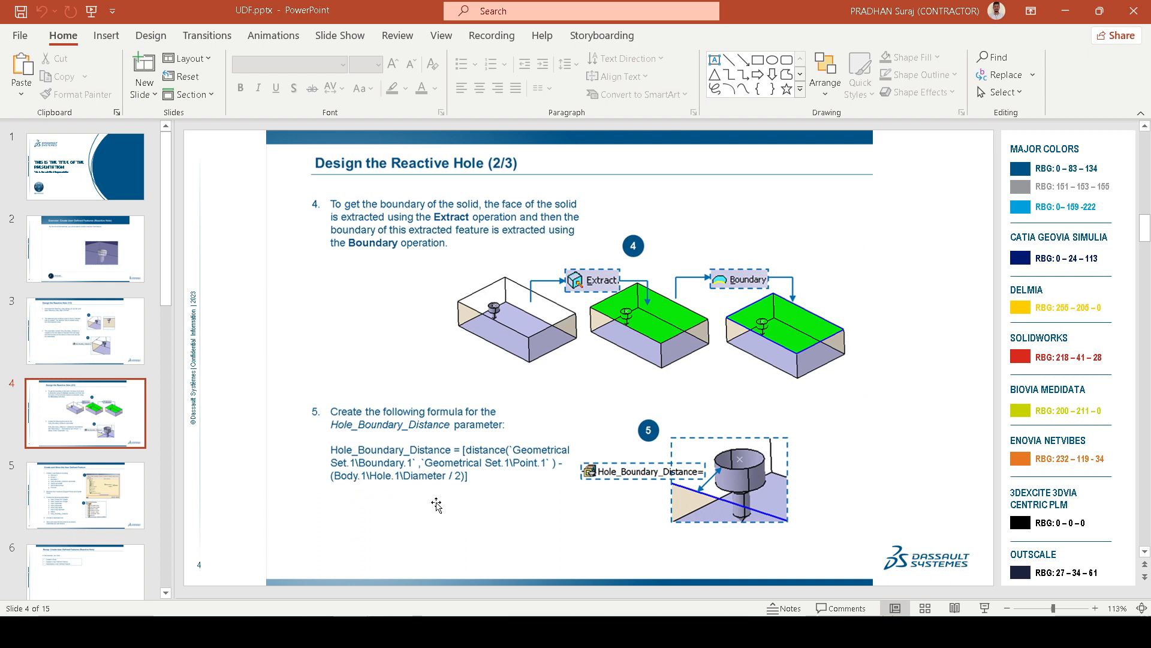
{"action": "left_click", "coordinate": [391, 629]}
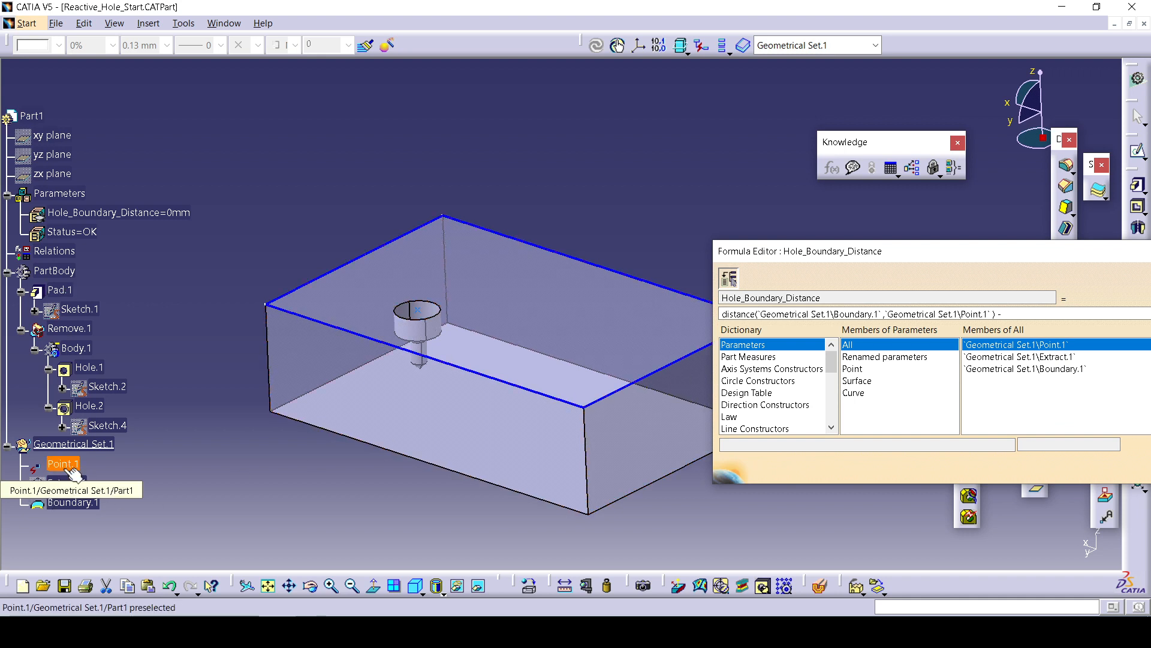
{"action": "left_click", "coordinate": [96, 368]}
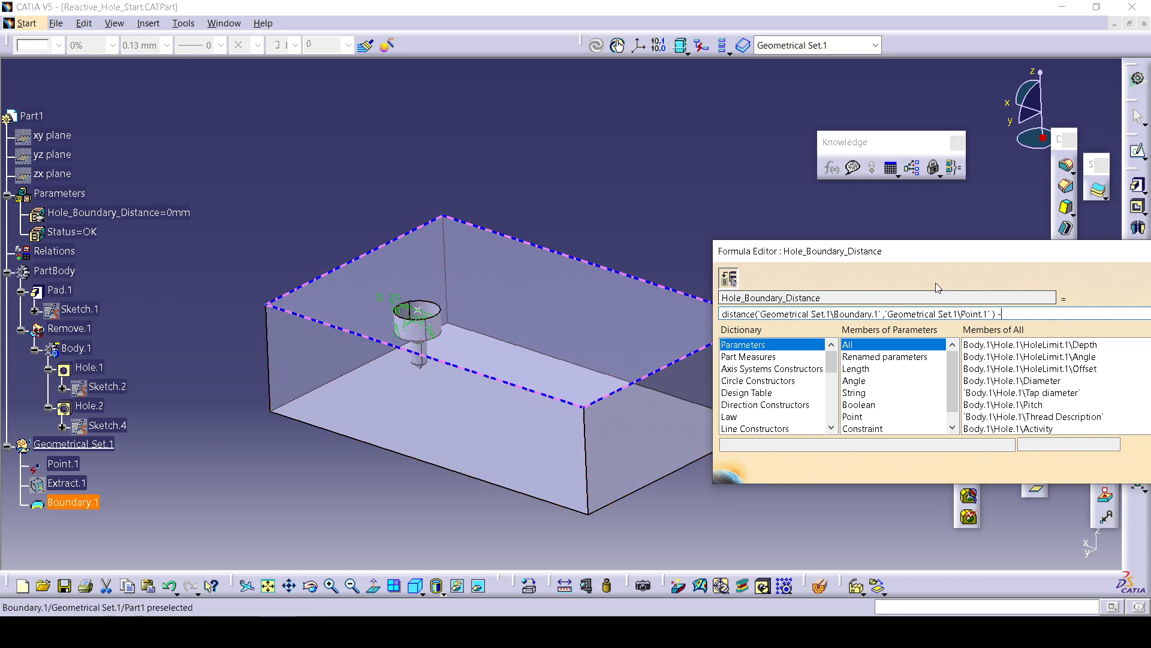
{"action": "left_click", "coordinate": [1018, 382]}
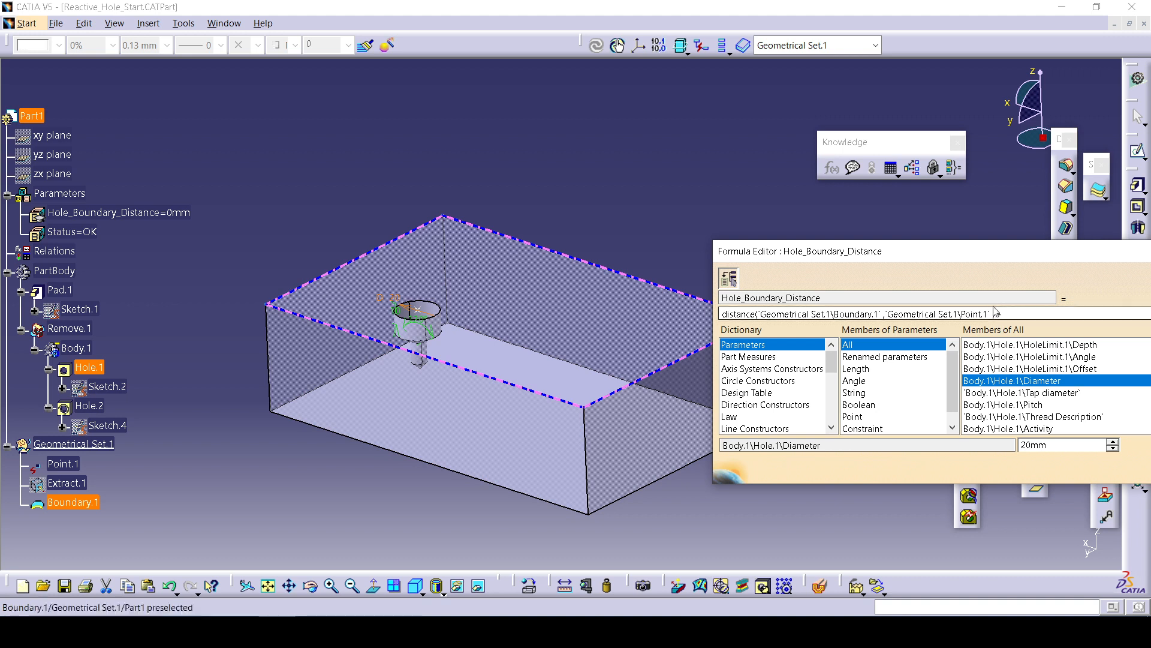
{"action": "left_click", "coordinate": [1027, 318]}
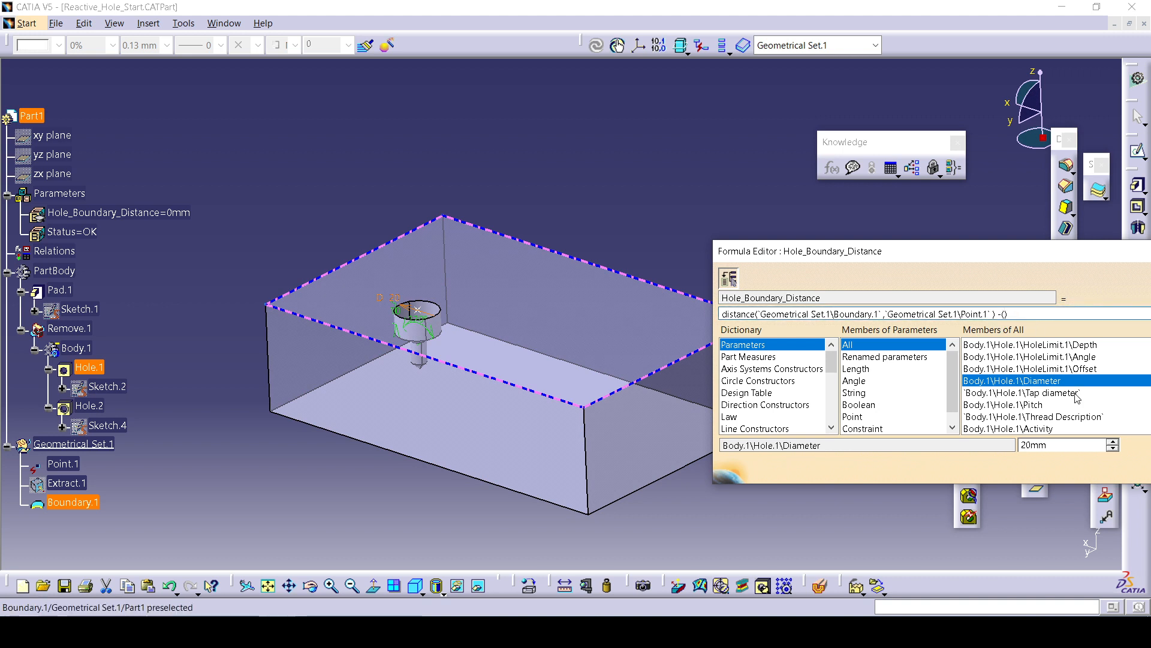
{"action": "double_click", "coordinate": [1050, 381]}
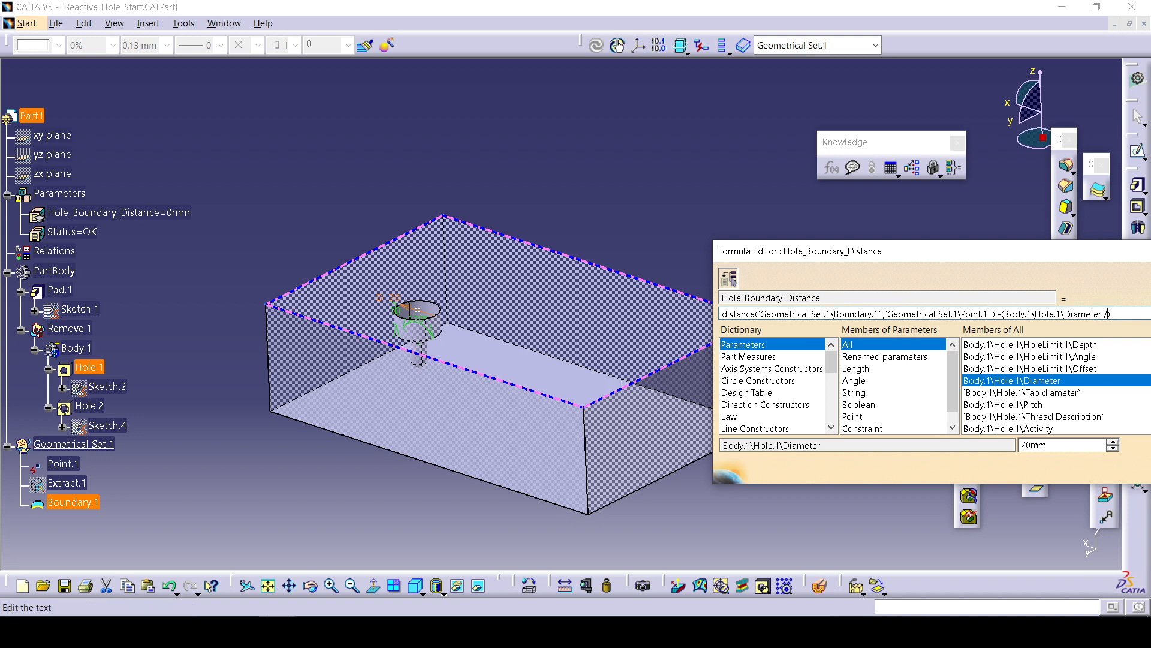
{"action": "left_click_drag", "start_coordinate": [983, 252], "coordinate": [546, 212]}
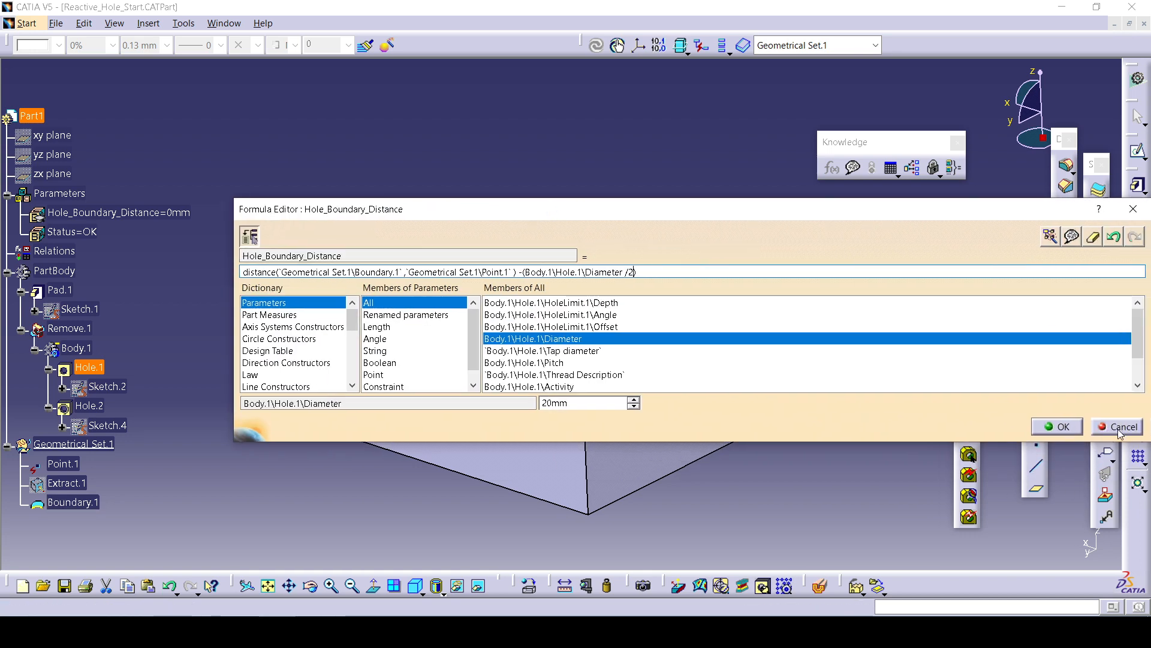
{"action": "left_click", "coordinate": [1057, 426]}
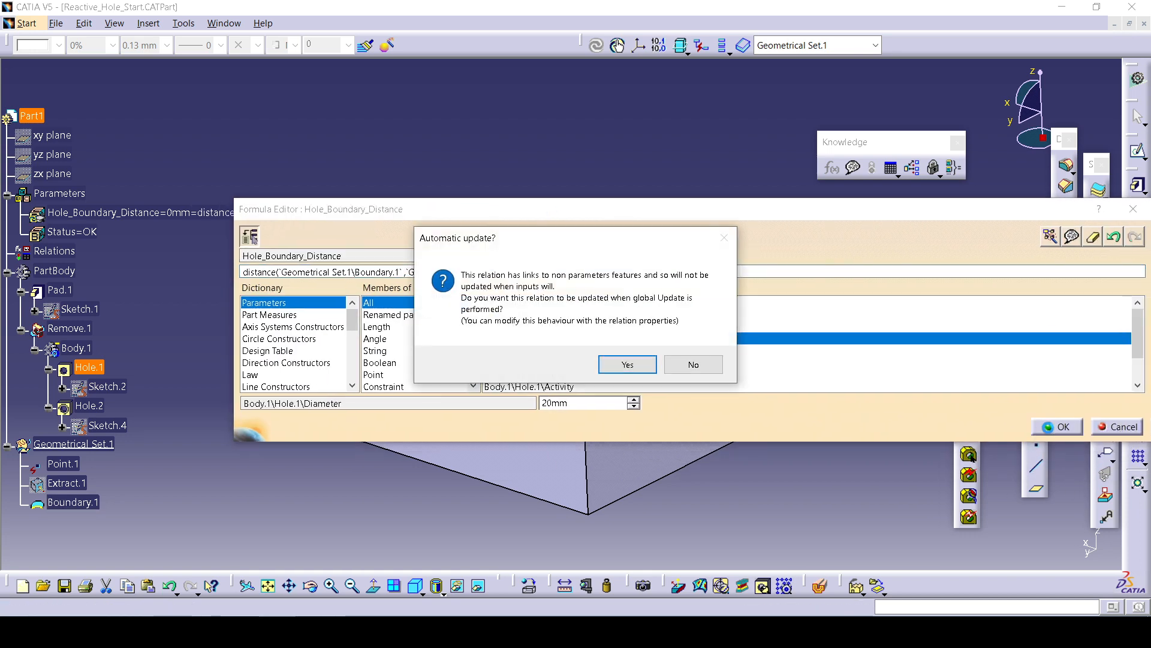
{"action": "left_click", "coordinate": [628, 365]}
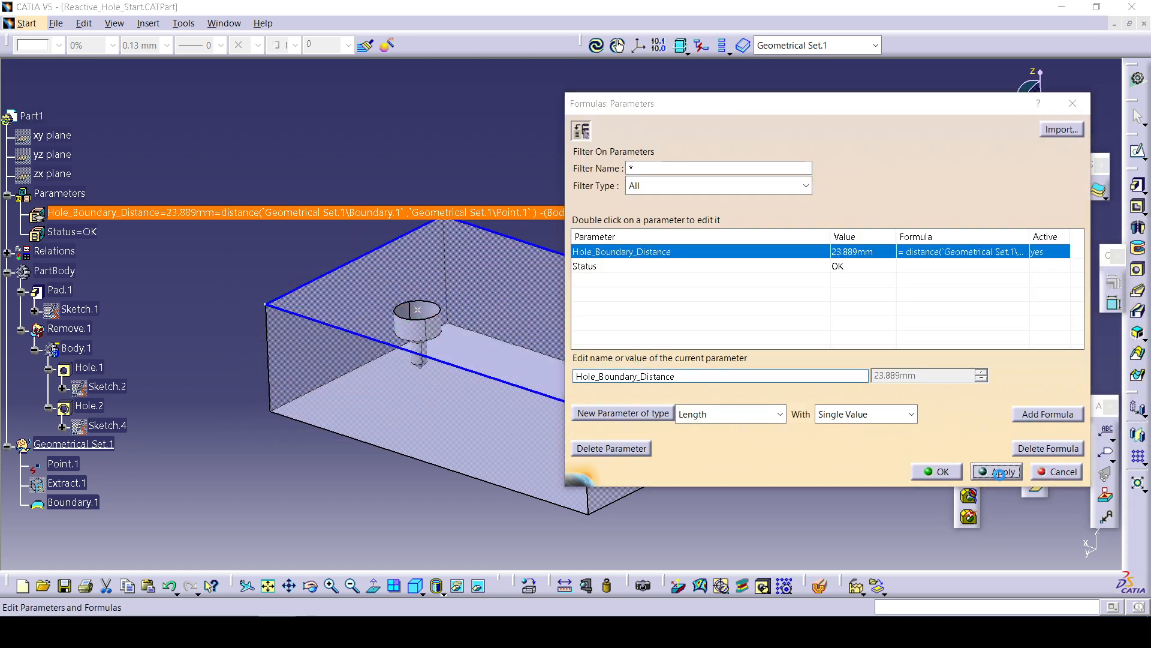
{"action": "left_click", "coordinate": [936, 471]}
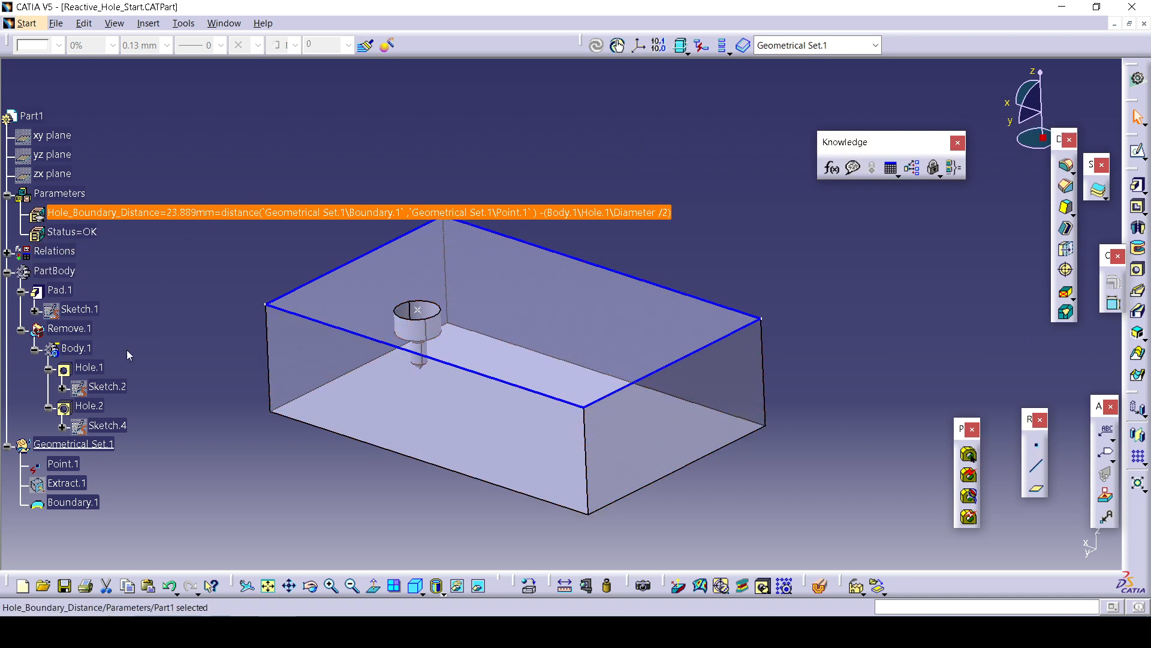
{"action": "middle_click_drag", "start_coordinate": [444, 403], "coordinate": [588, 416]}
{"action": "left_click", "coordinate": [178, 370]}
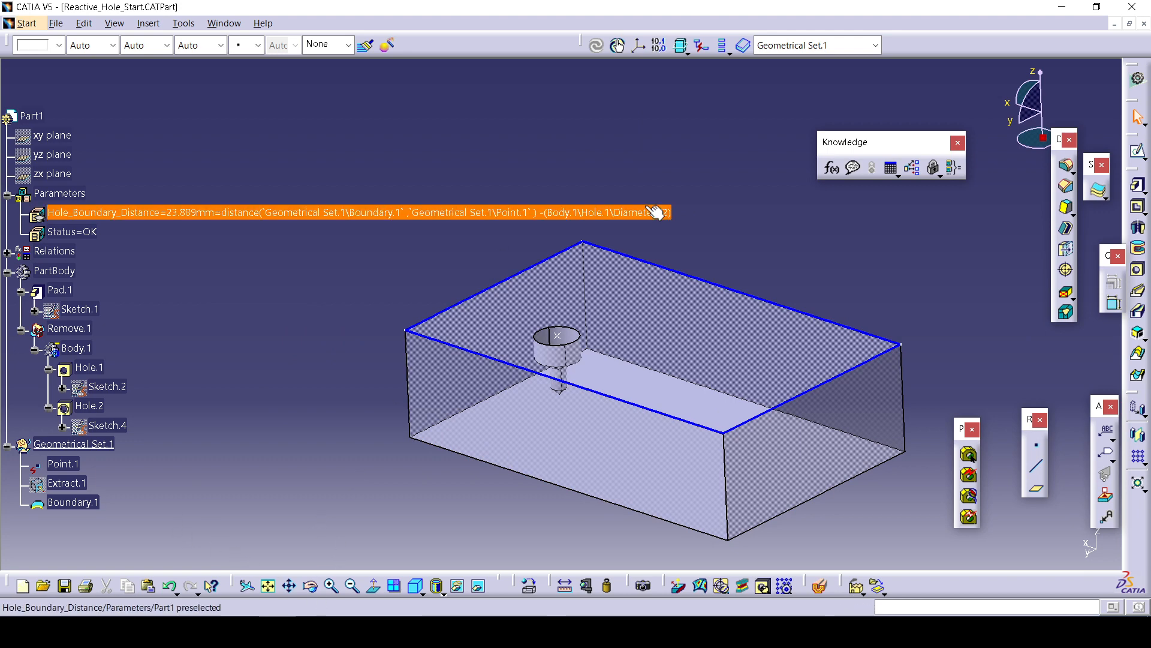
Start a UserFeature definition and add Parameters, Relations, Body.1 and Geometrical Set.1 as its components.
{"action": "left_click", "coordinate": [148, 24]}
{"action": "mouse_move", "coordinate": [228, 424]}
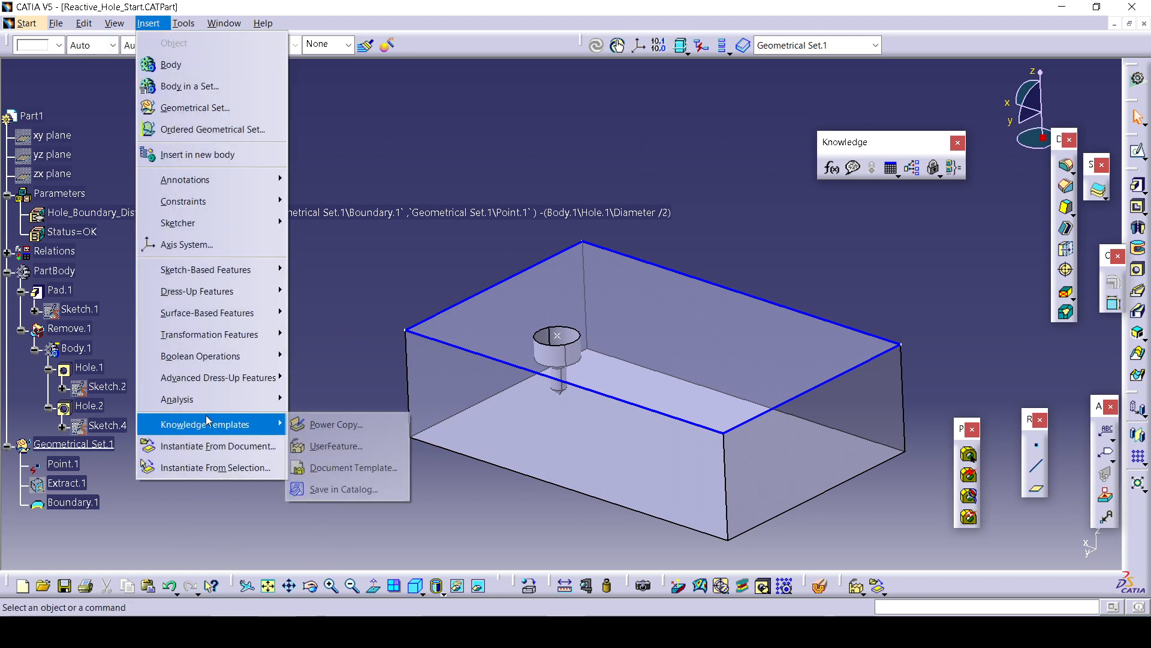
{"action": "left_click", "coordinate": [334, 451]}
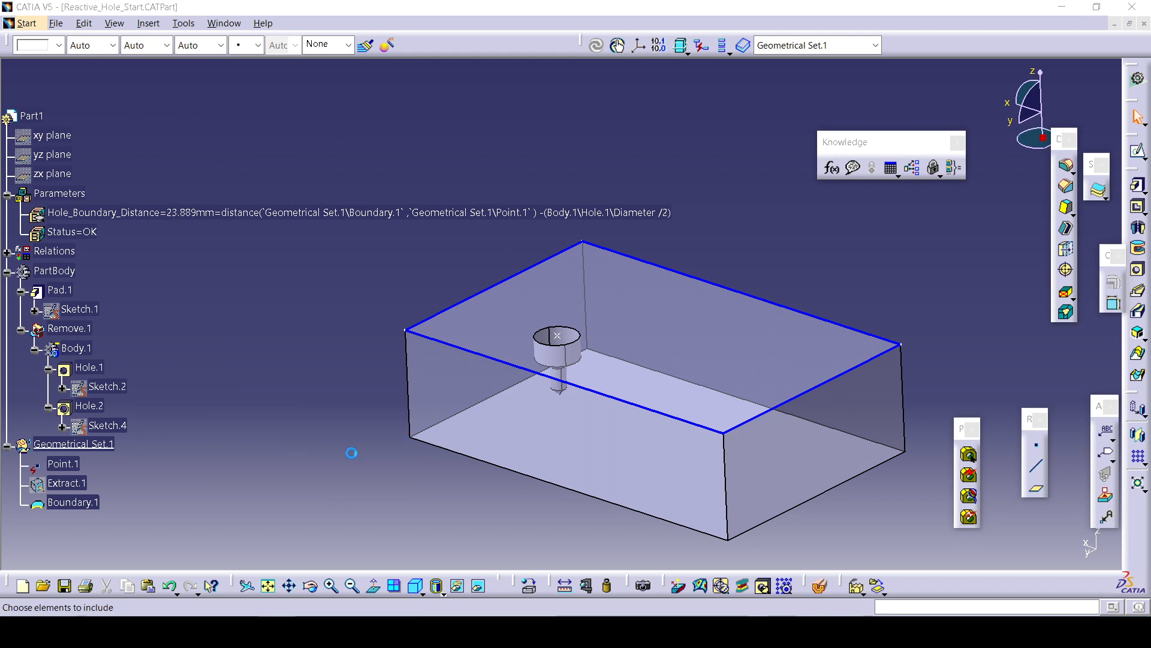
{"action": "left_click", "coordinate": [58, 192]}
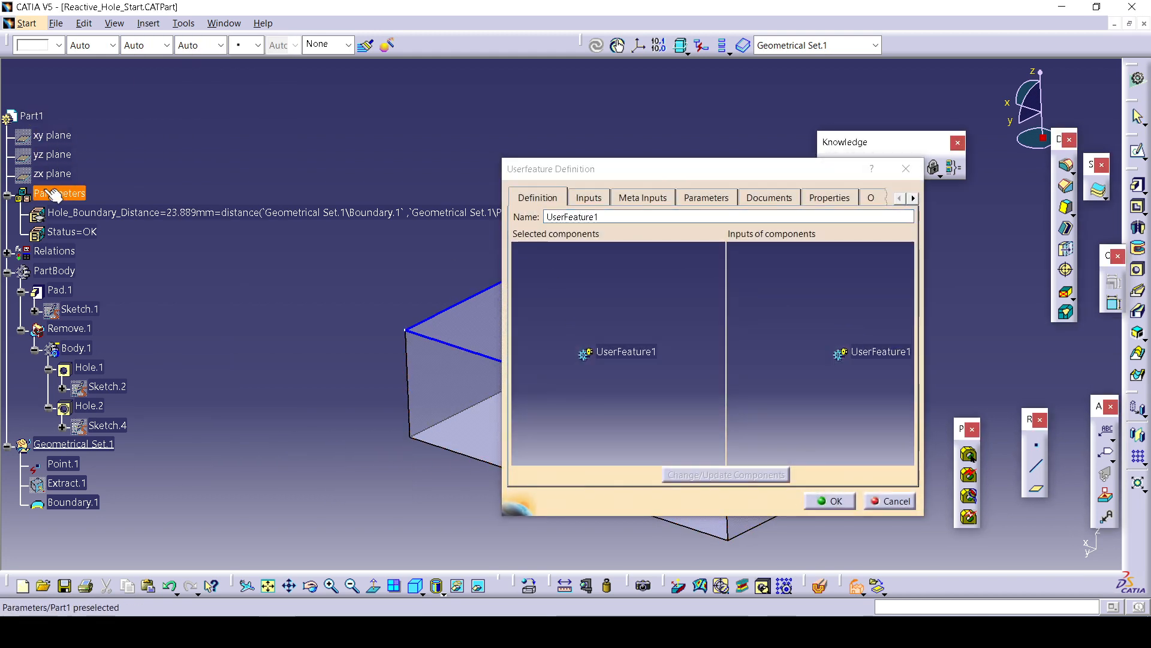
{"action": "left_click", "coordinate": [48, 251]}
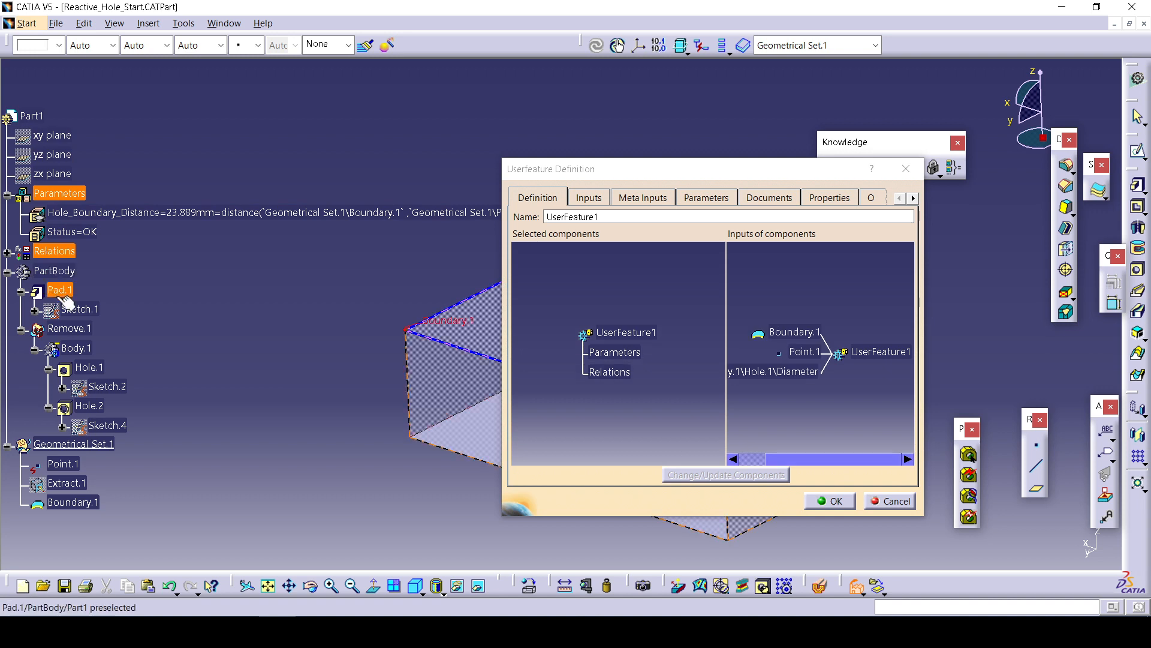
{"action": "left_click", "coordinate": [76, 350]}
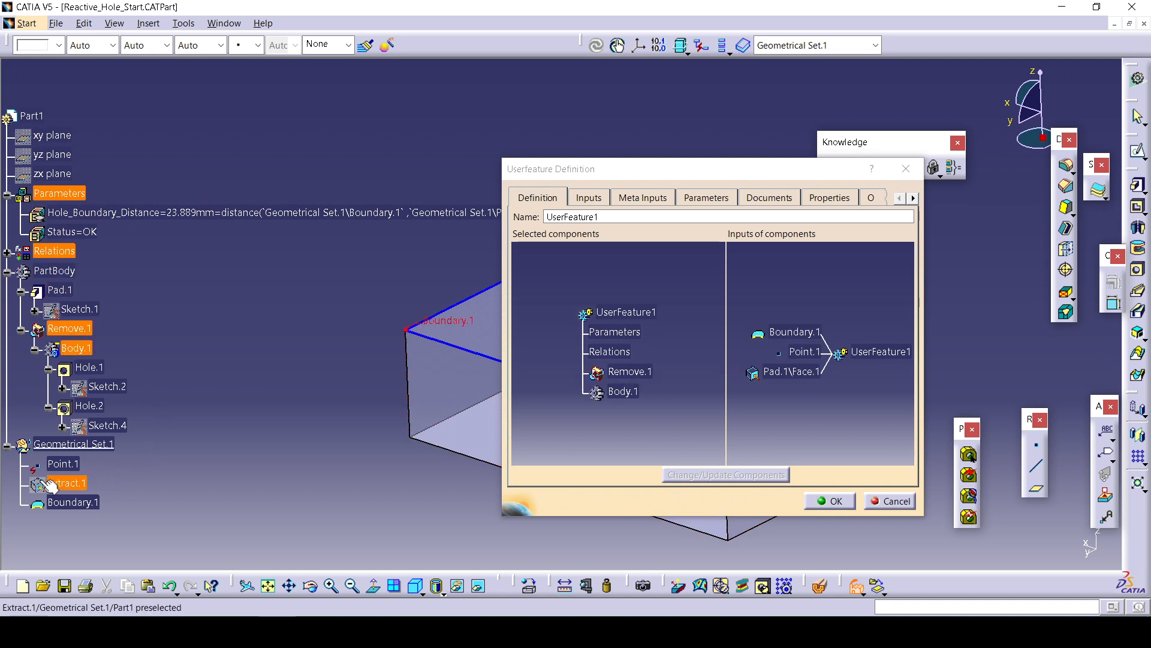
{"action": "left_click", "coordinate": [78, 447]}
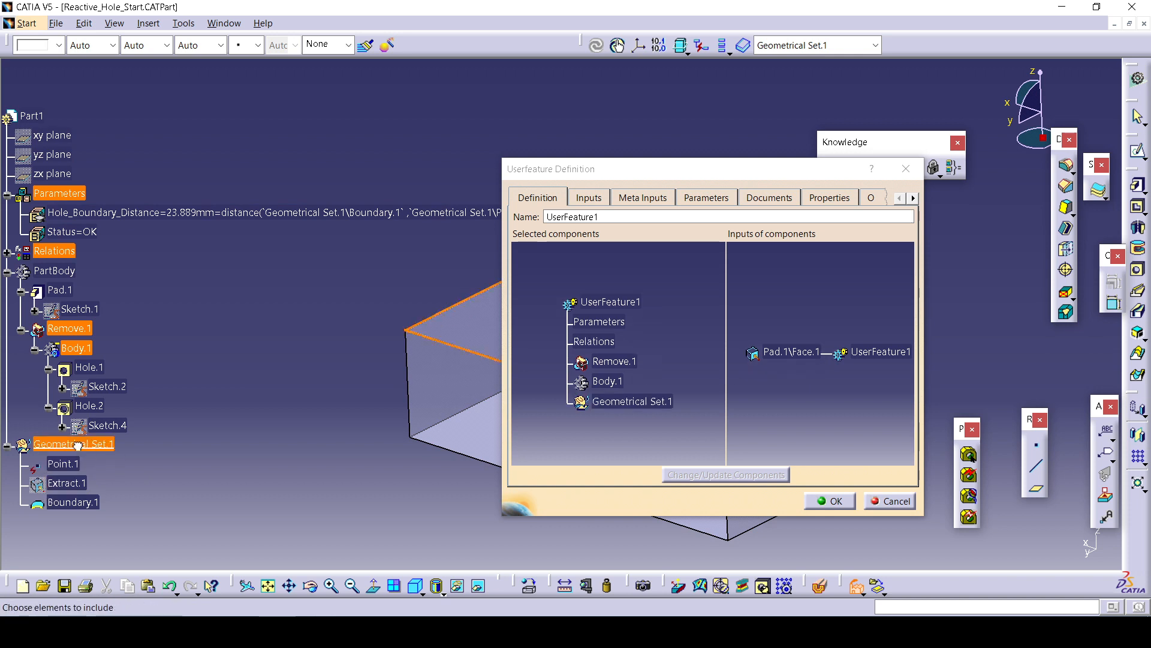
{"action": "middle_click_drag", "start_coordinate": [337, 466], "coordinate": [288, 519]}
{"action": "scroll", "coordinate": [219, 442], "scroll_direction": "up", "scroll_amount": 1}
{"action": "middle_click_drag", "start_coordinate": [378, 444], "coordinate": [265, 506]}
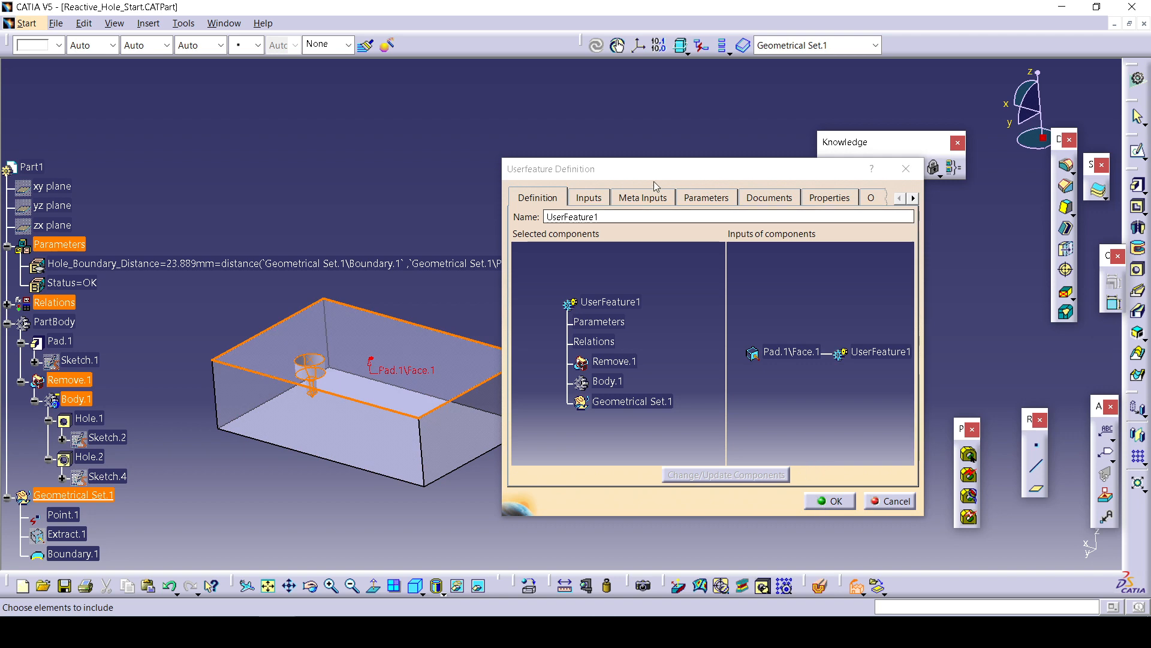
Try opening the UserFeature's Inputs tab, then rename the UserFeature to UDF.
{"action": "left_click", "coordinate": [588, 198]}
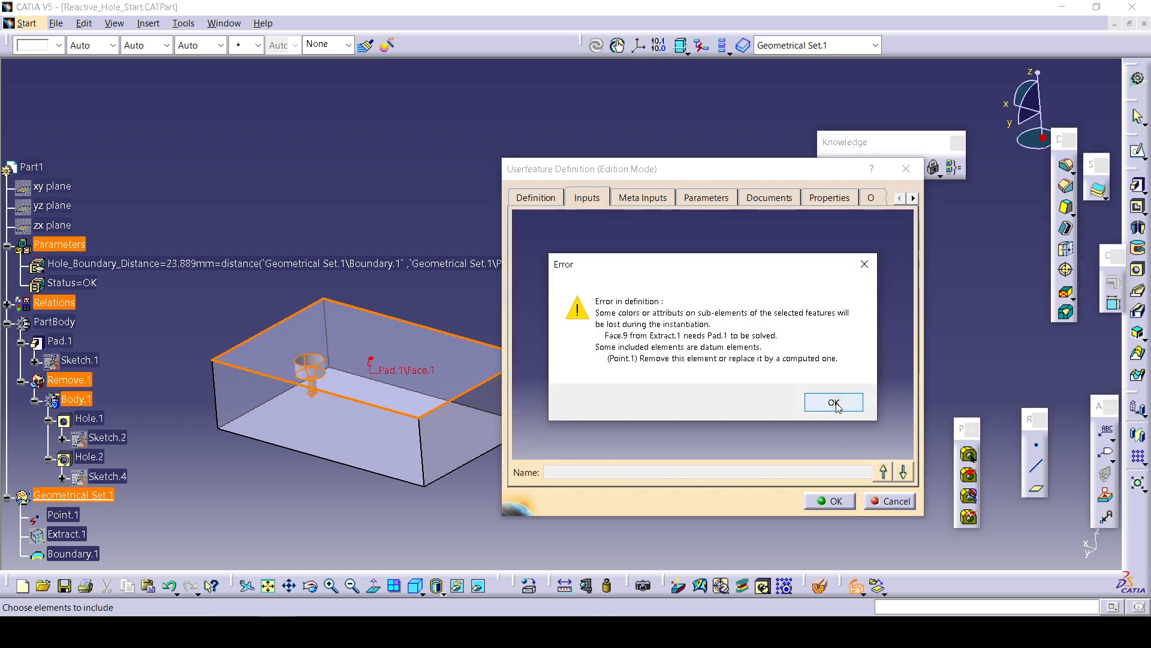
{"action": "left_click", "coordinate": [835, 403]}
{"action": "double_click", "coordinate": [634, 215]}
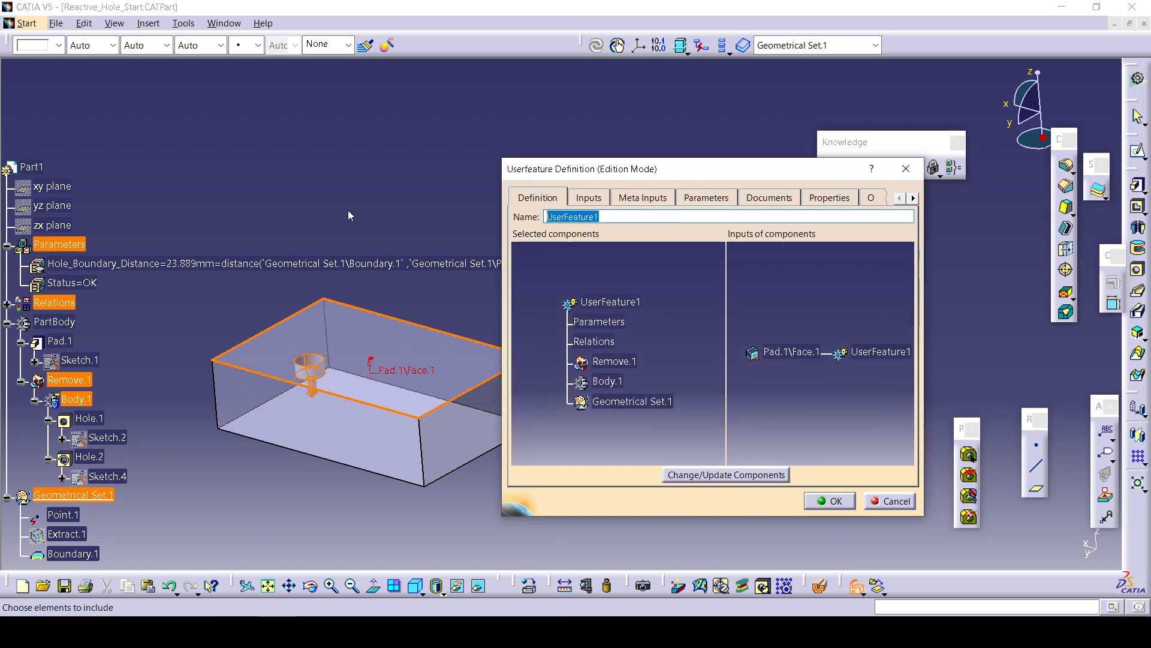
{"action": "type", "text": "UDF"}
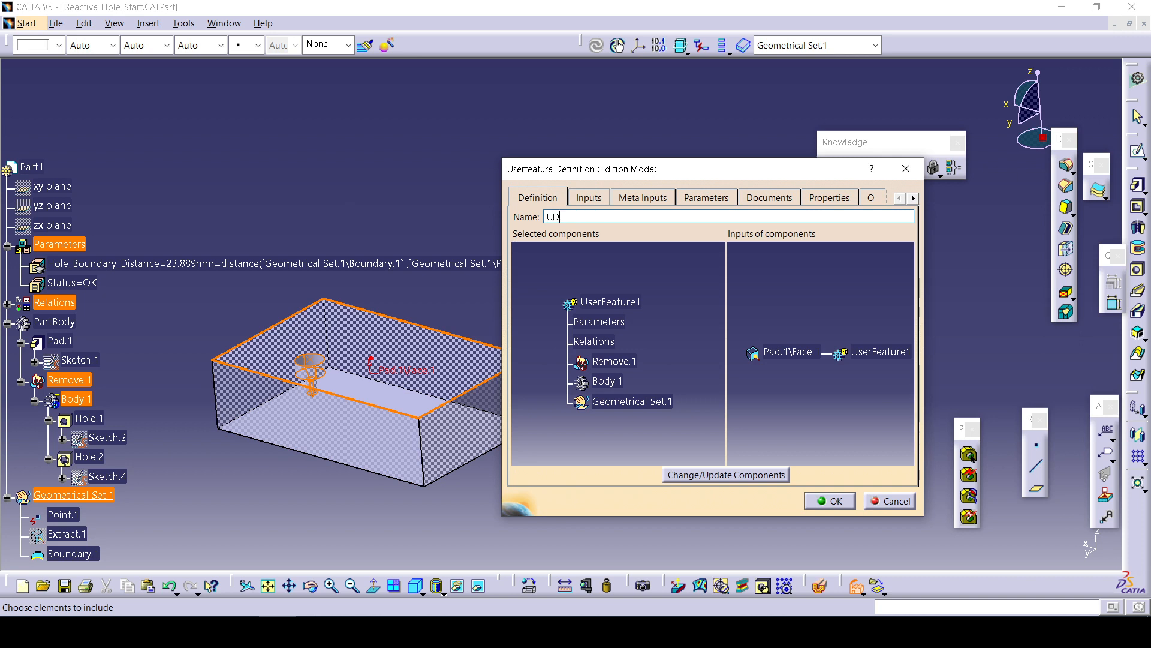
Try opening the Meta Inputs and Parameters tabs and editing the Pad.1\Face.1 input of the UserFeature.
{"action": "left_click", "coordinate": [619, 200]}
{"action": "left_click", "coordinate": [832, 400]}
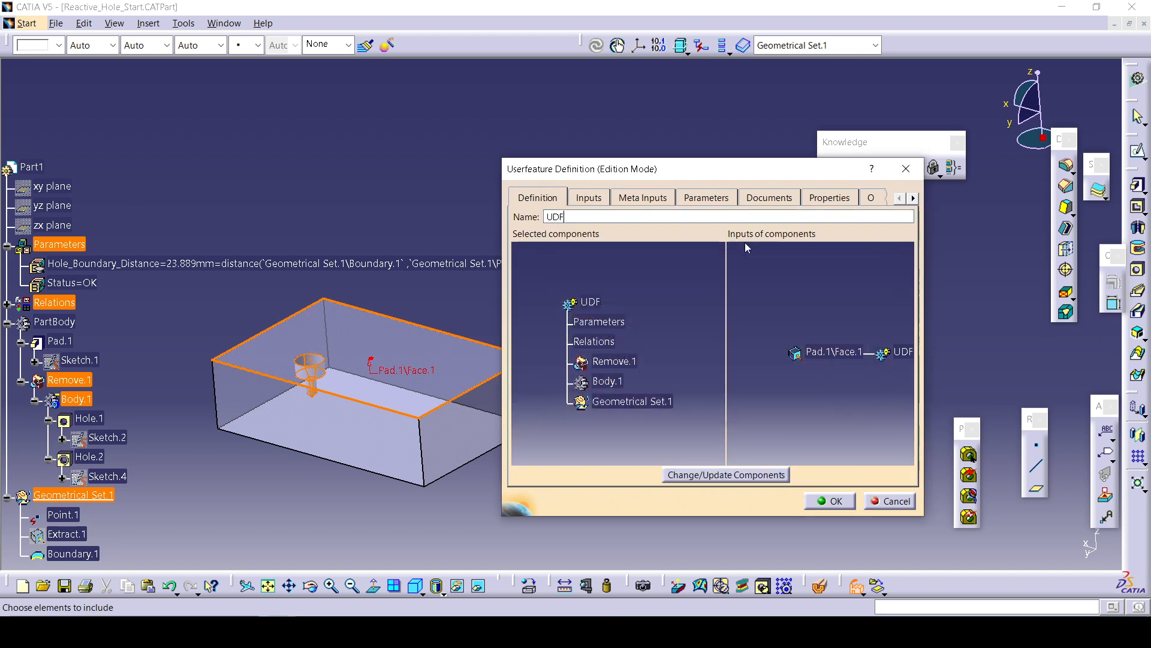
{"action": "left_click", "coordinate": [700, 198]}
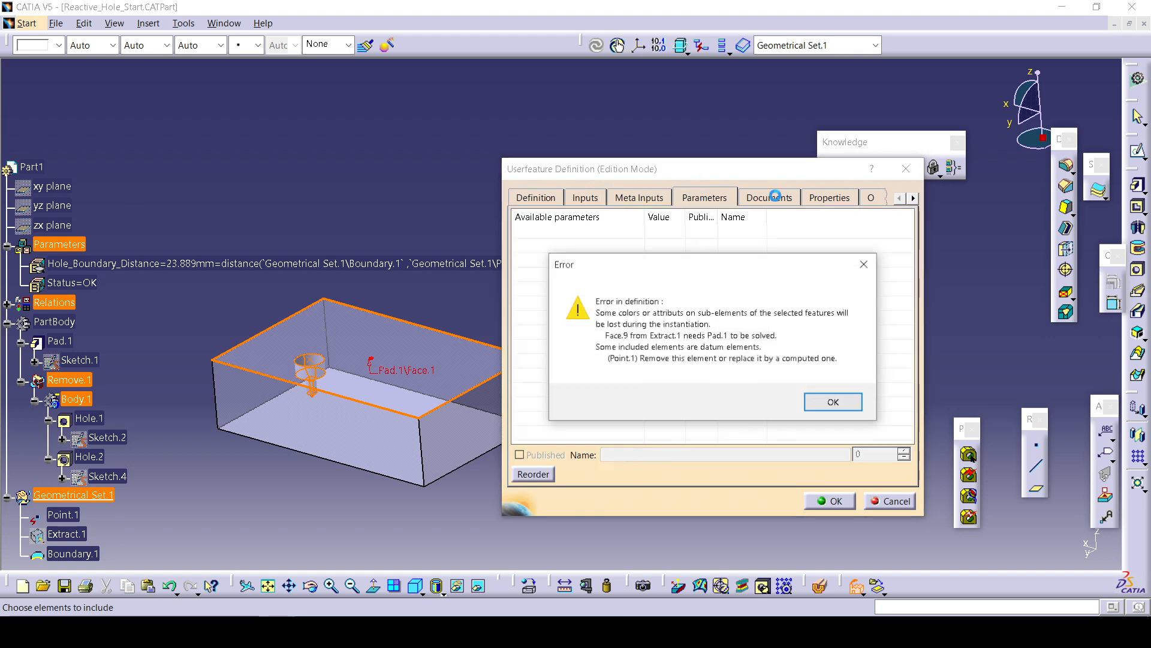
{"action": "left_click", "coordinate": [863, 270]}
{"action": "double_click", "coordinate": [823, 350]}
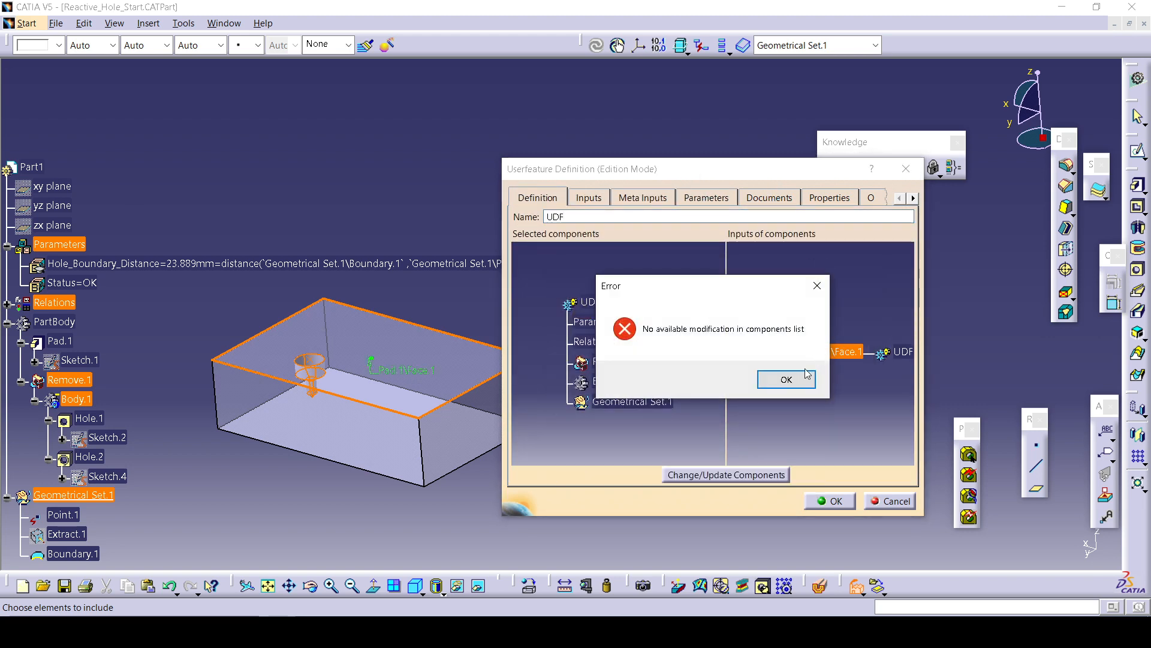
{"action": "left_click", "coordinate": [805, 378]}
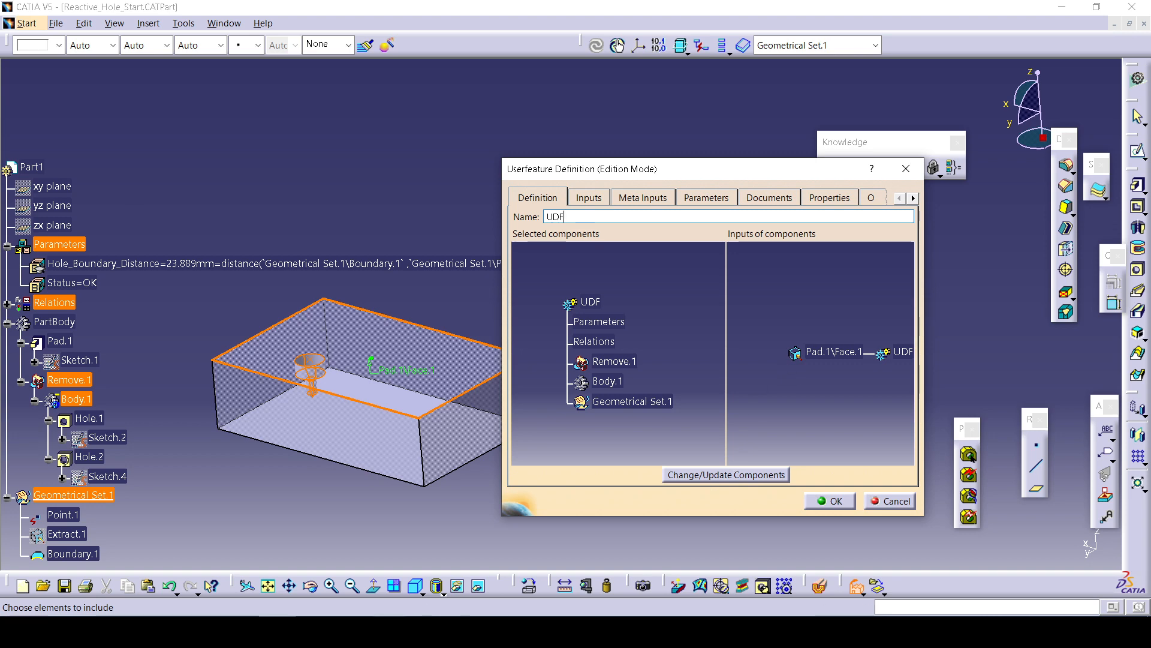
Compare with the presentation's reactive hole slides and cancel the UserFeature definition.
{"action": "left_click", "coordinate": [417, 593]}
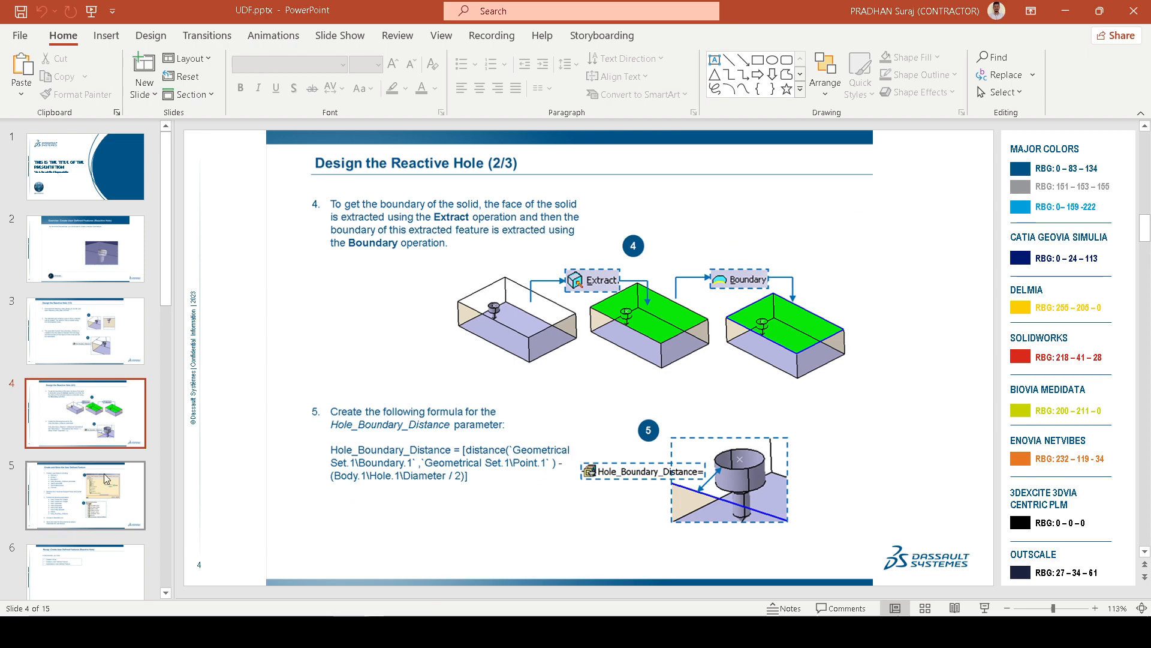
{"action": "left_click", "coordinate": [75, 493]}
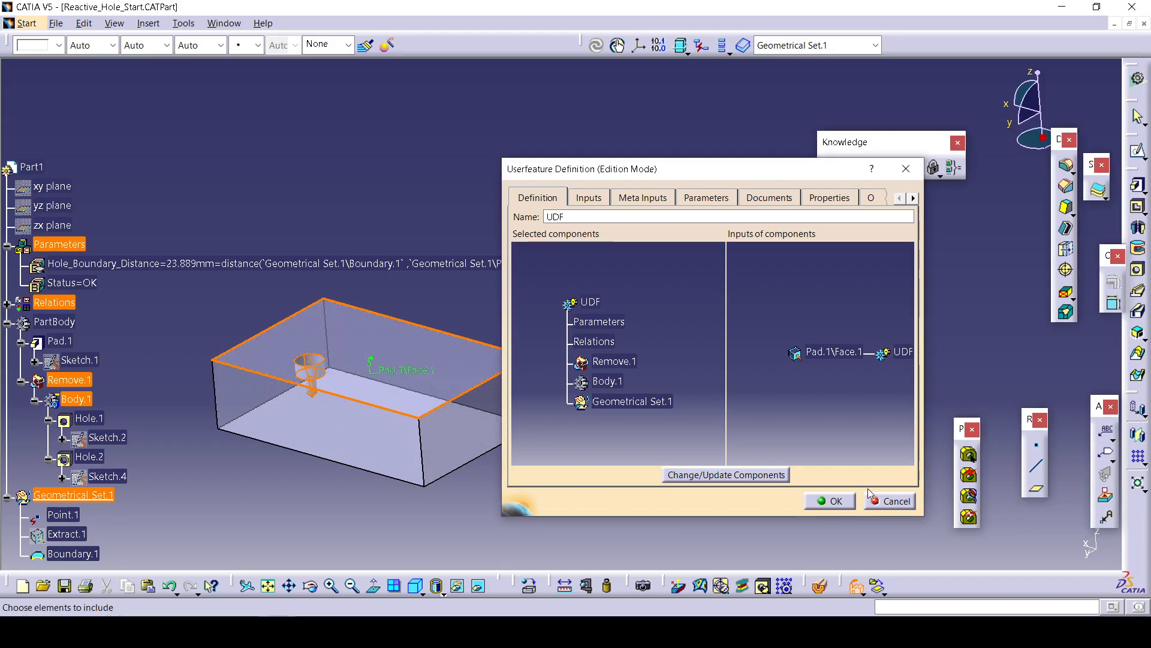
{"action": "left_click", "coordinate": [883, 500]}
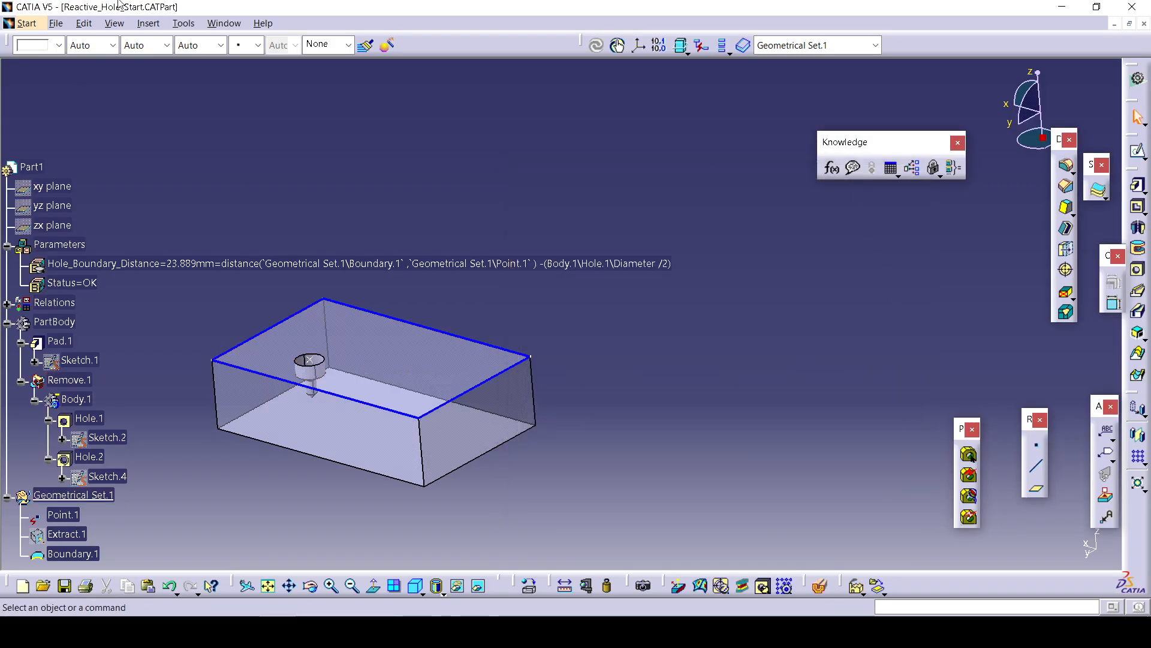
Start a new UserFeature with Body.1 and the Hole_Boundary_Distance parameter as components, and name it UDF.
{"action": "left_click", "coordinate": [114, 23]}
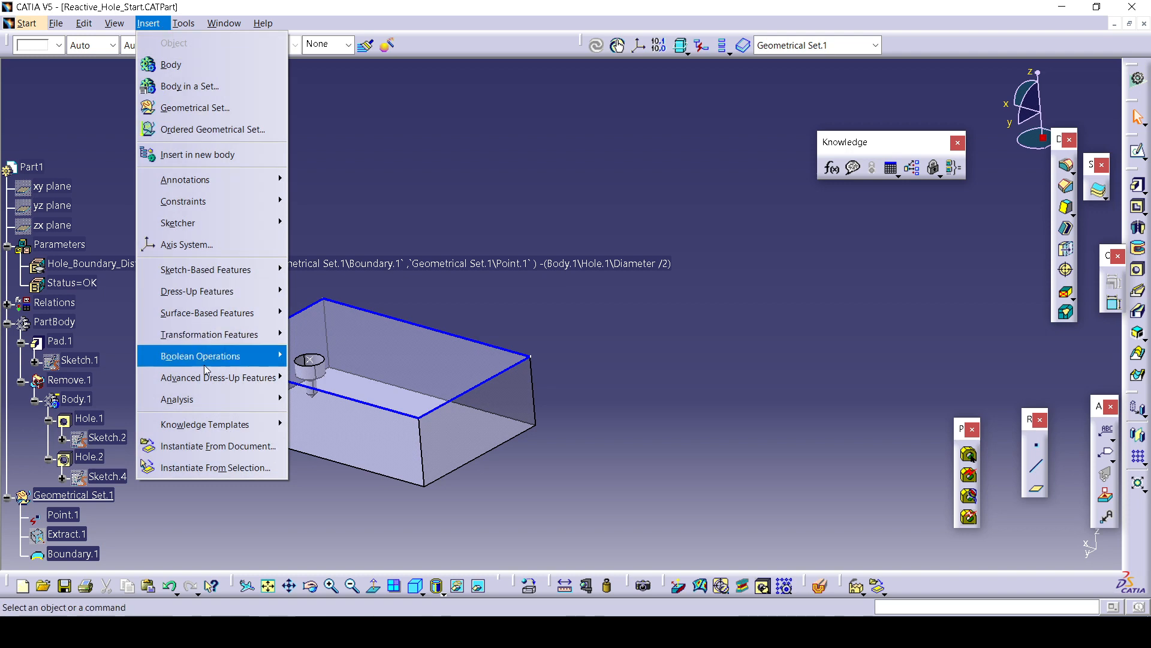
{"action": "mouse_move", "coordinate": [278, 423]}
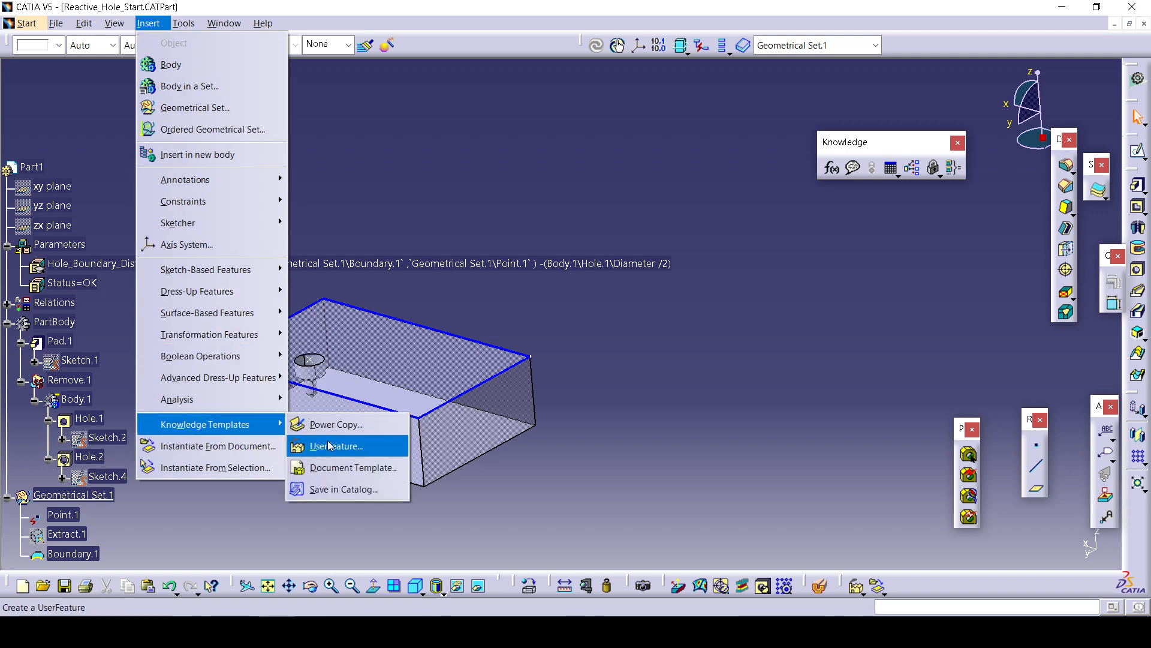
{"action": "left_click", "coordinate": [329, 445]}
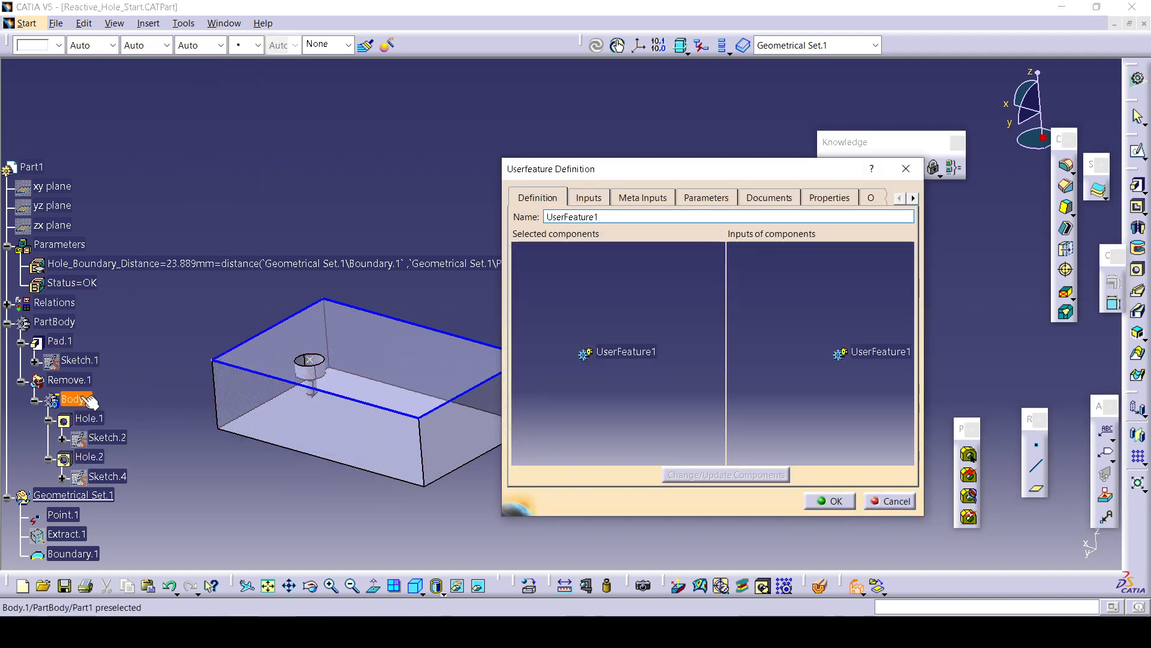
{"action": "left_click", "coordinate": [89, 399]}
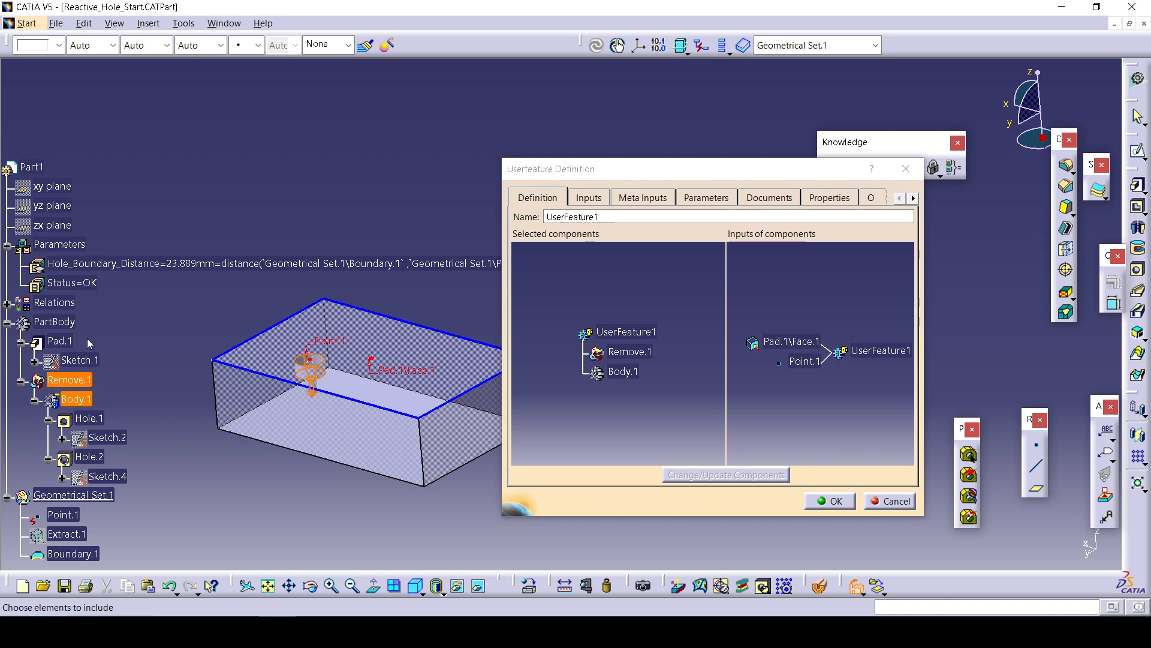
{"action": "left_click", "coordinate": [150, 265]}
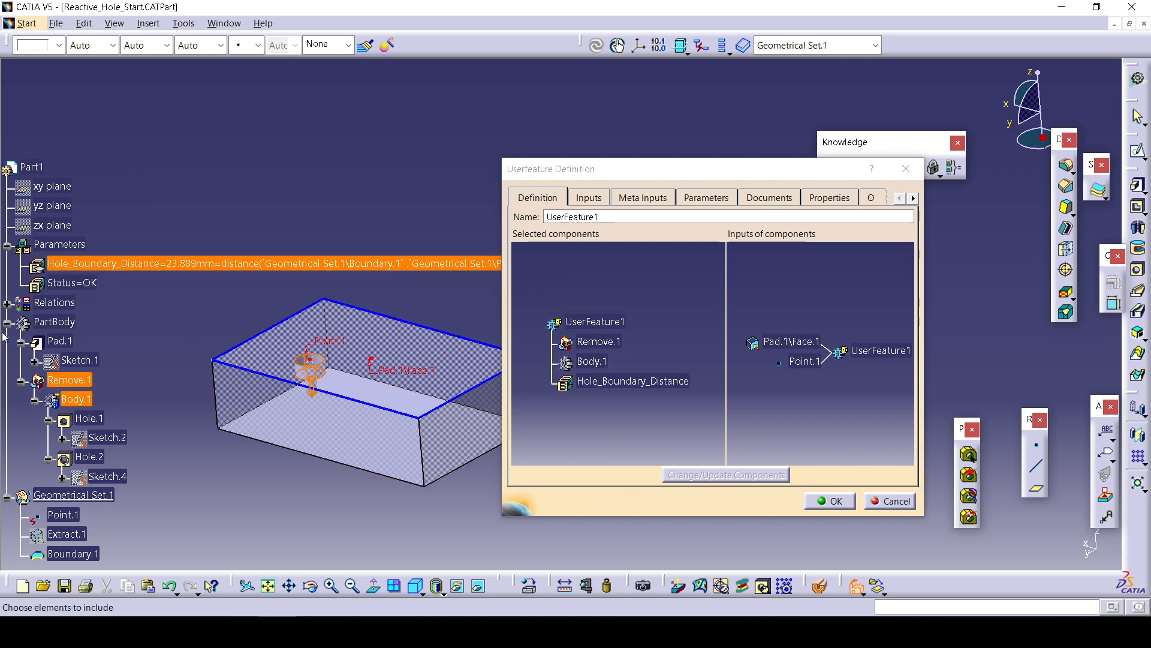
{"action": "left_click", "coordinate": [6, 302]}
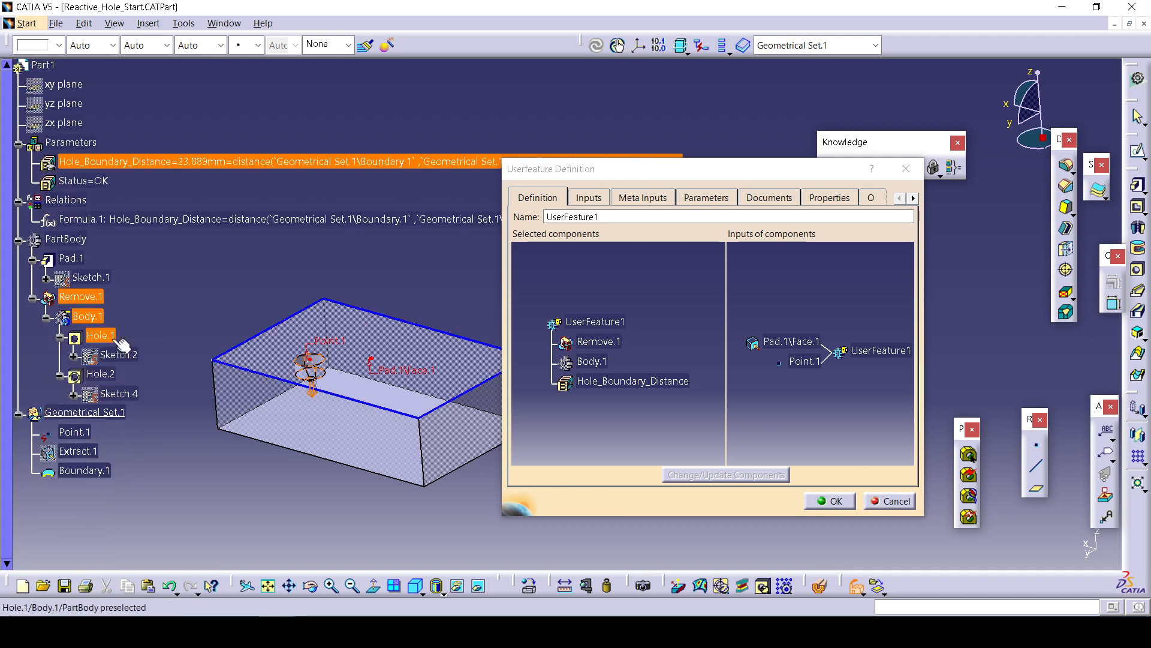
{"action": "double_click", "coordinate": [638, 218]}
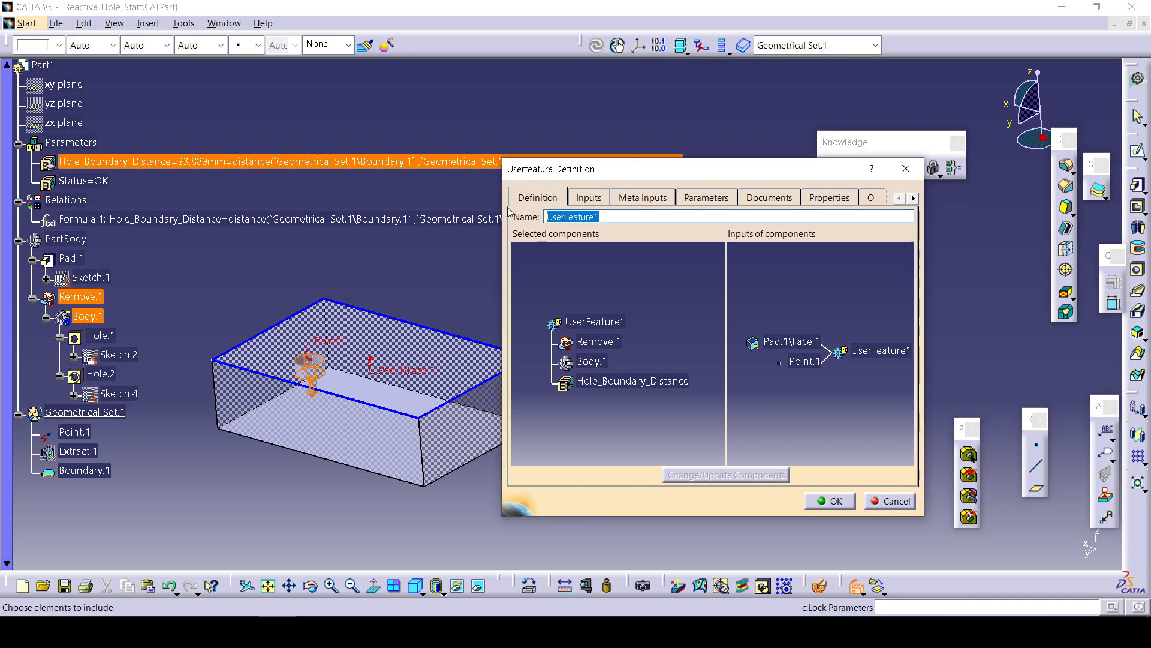
{"action": "type", "text": "UDF"}
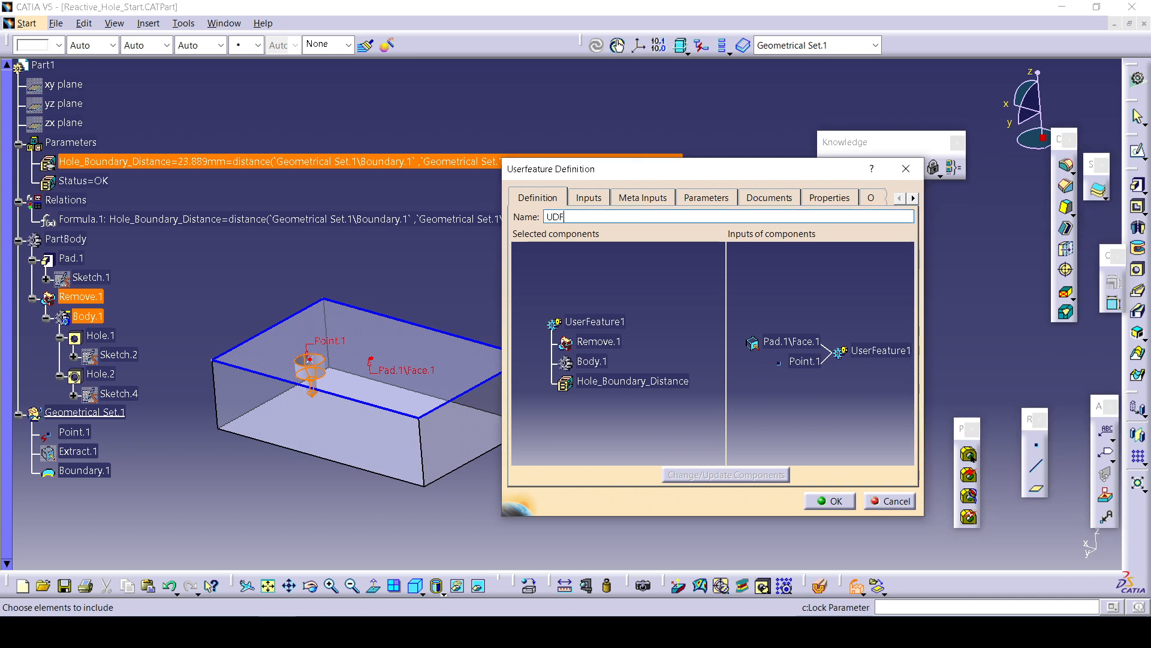
Try adding and then removing Pad.1 from the UserFeature components, then cancel the definition.
{"action": "left_click", "coordinate": [72, 257]}
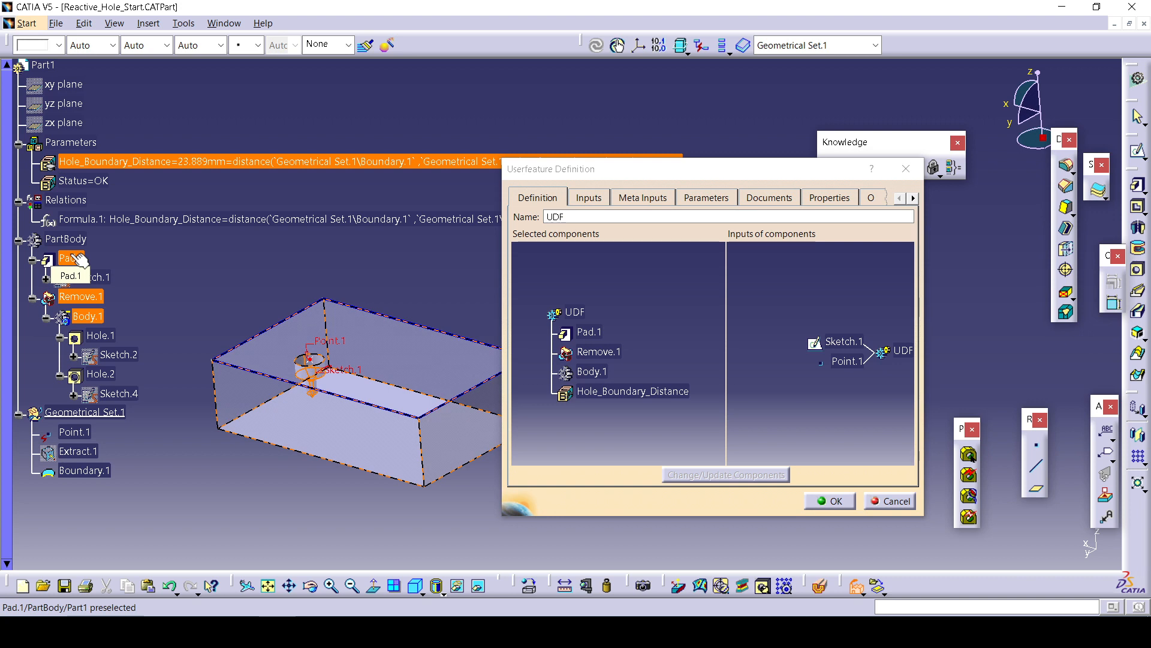
{"action": "left_click", "coordinate": [77, 258]}
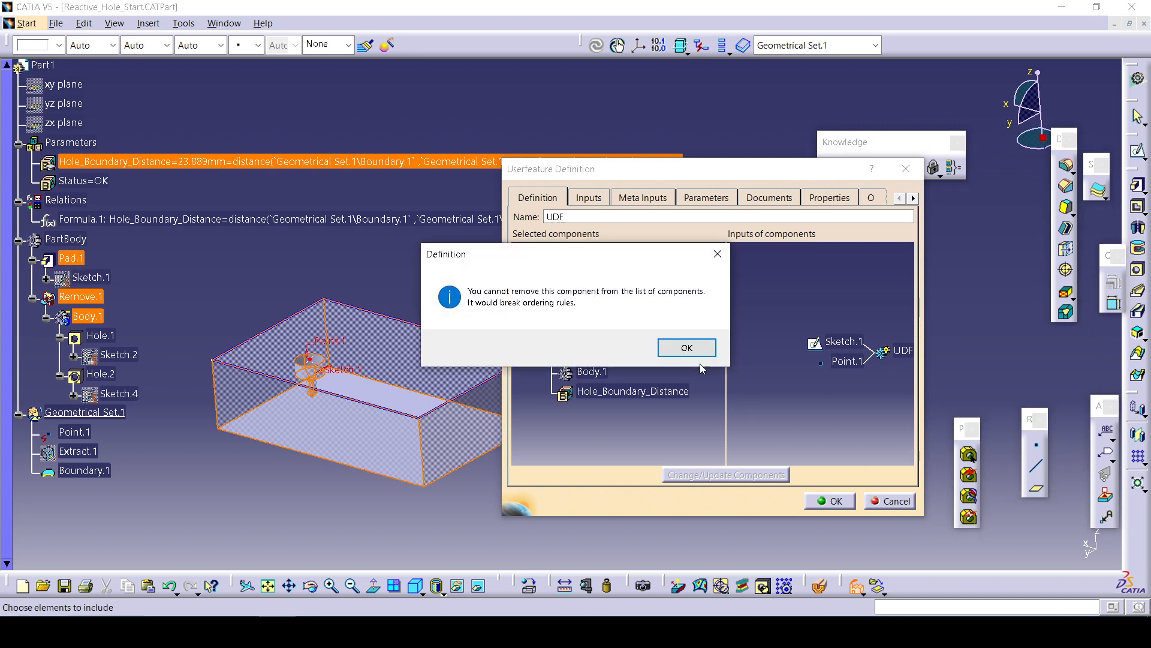
{"action": "left_click", "coordinate": [689, 347]}
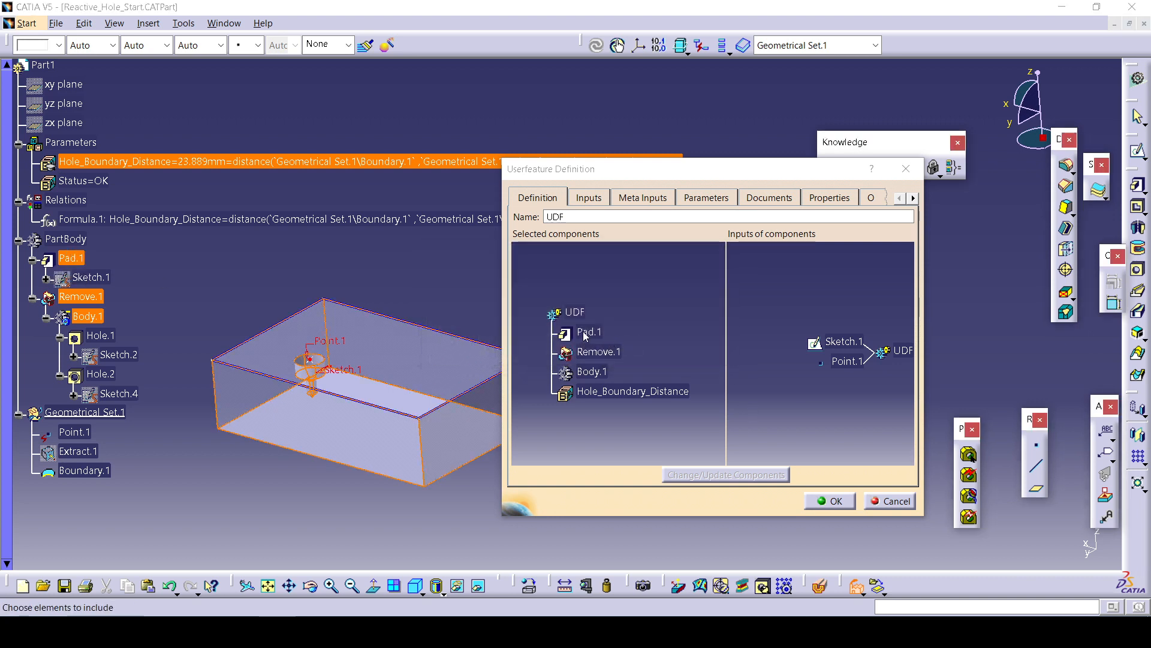
{"action": "left_click", "coordinate": [585, 334]}
{"action": "left_click", "coordinate": [687, 347]}
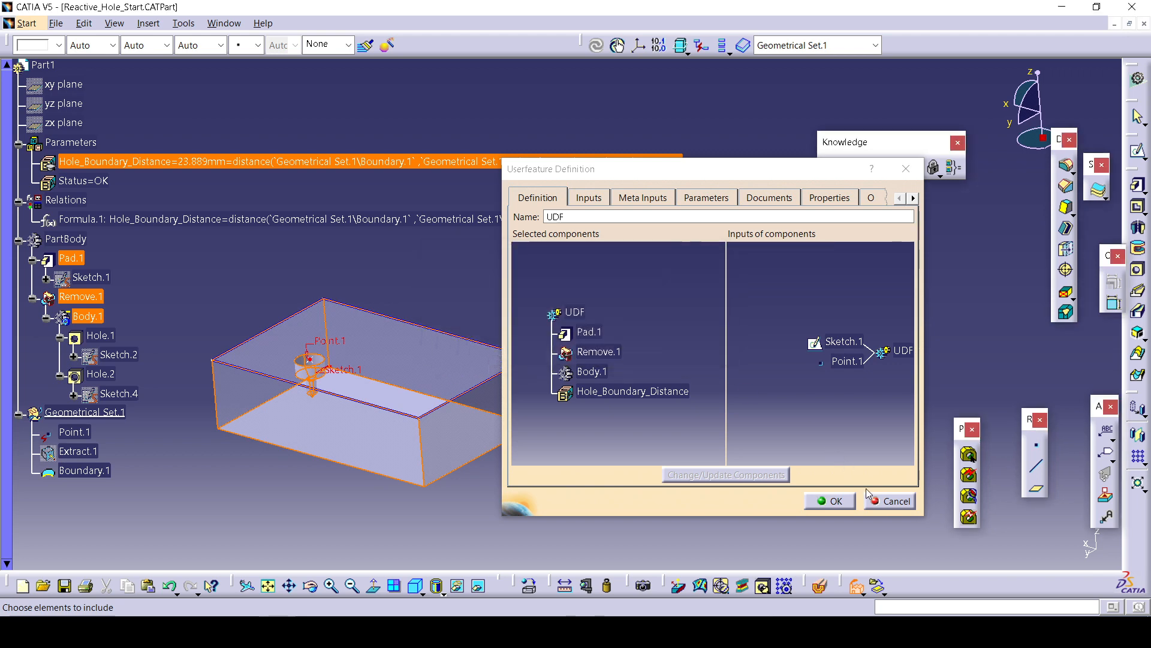
{"action": "left_click", "coordinate": [881, 501]}
Open the presentation's slide on creating and storing the User Defined Feature.
{"action": "mouse_move", "coordinate": [352, 633]}
{"action": "left_click", "coordinate": [414, 588]}
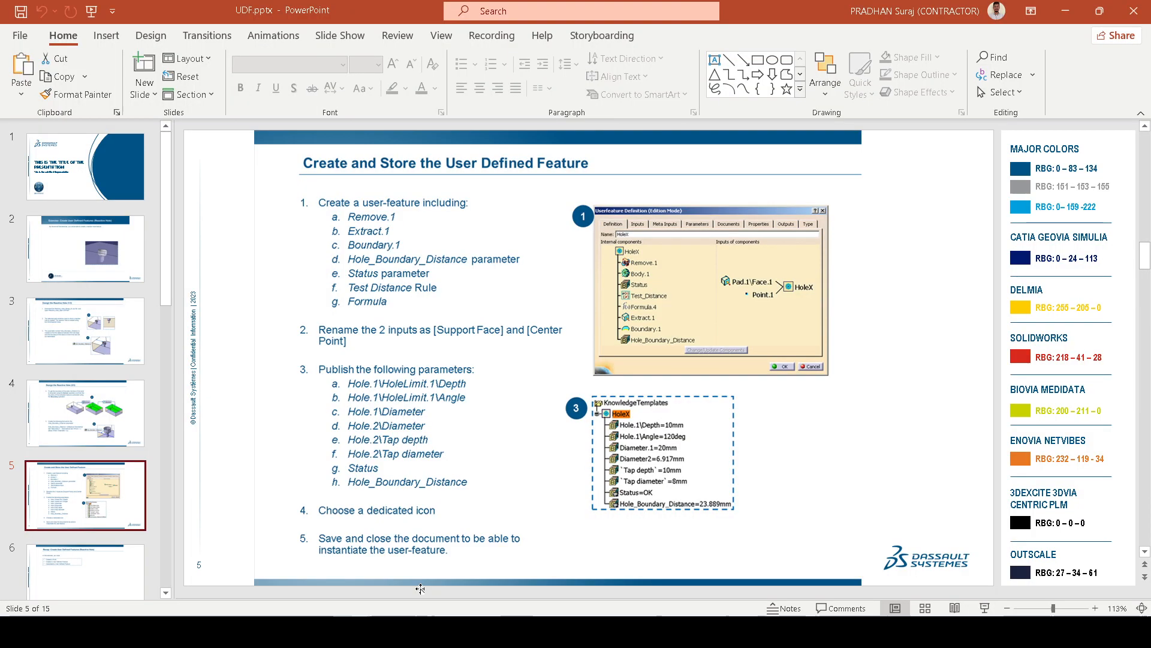
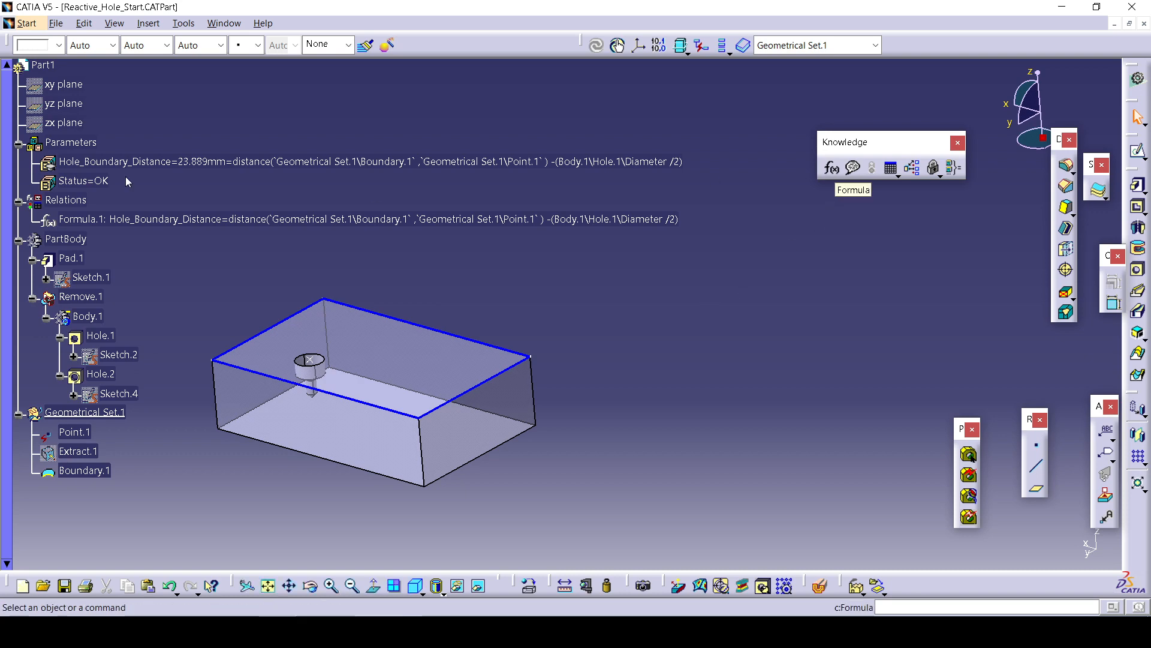
Start a new UserFeature with Remove.1, Hole_Boundary_Distance, Status, Point.1, Extract.1 and Boundary.1, then try to open its inputs.
{"action": "left_click", "coordinate": [148, 23]}
{"action": "mouse_move", "coordinate": [215, 424]}
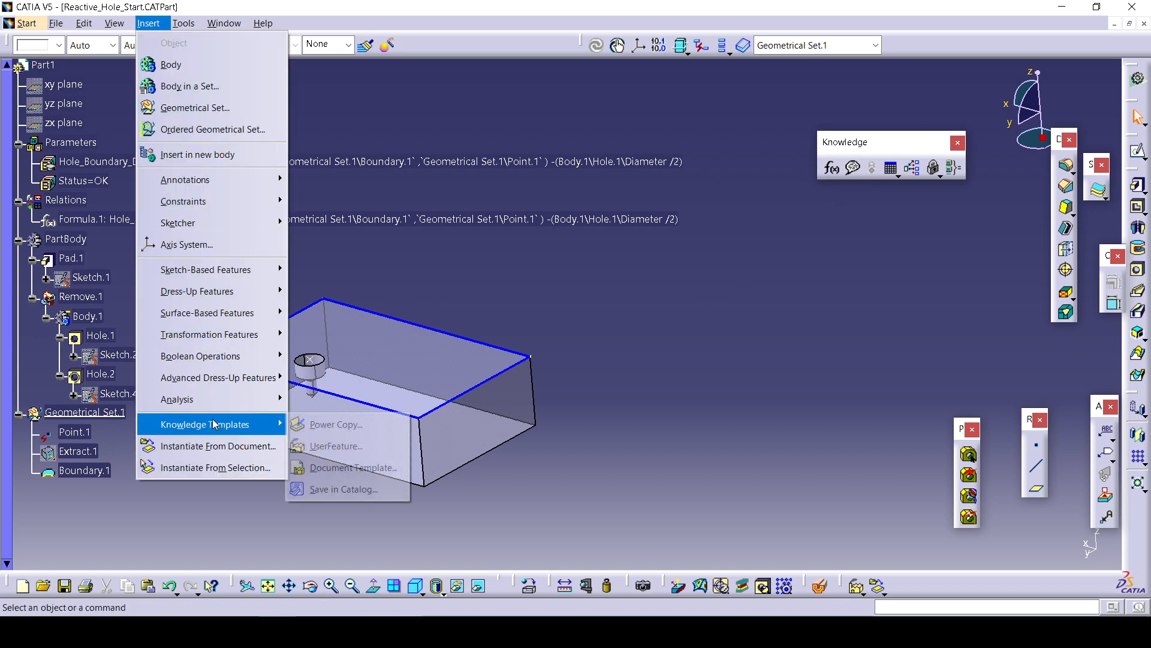
{"action": "left_click", "coordinate": [336, 446]}
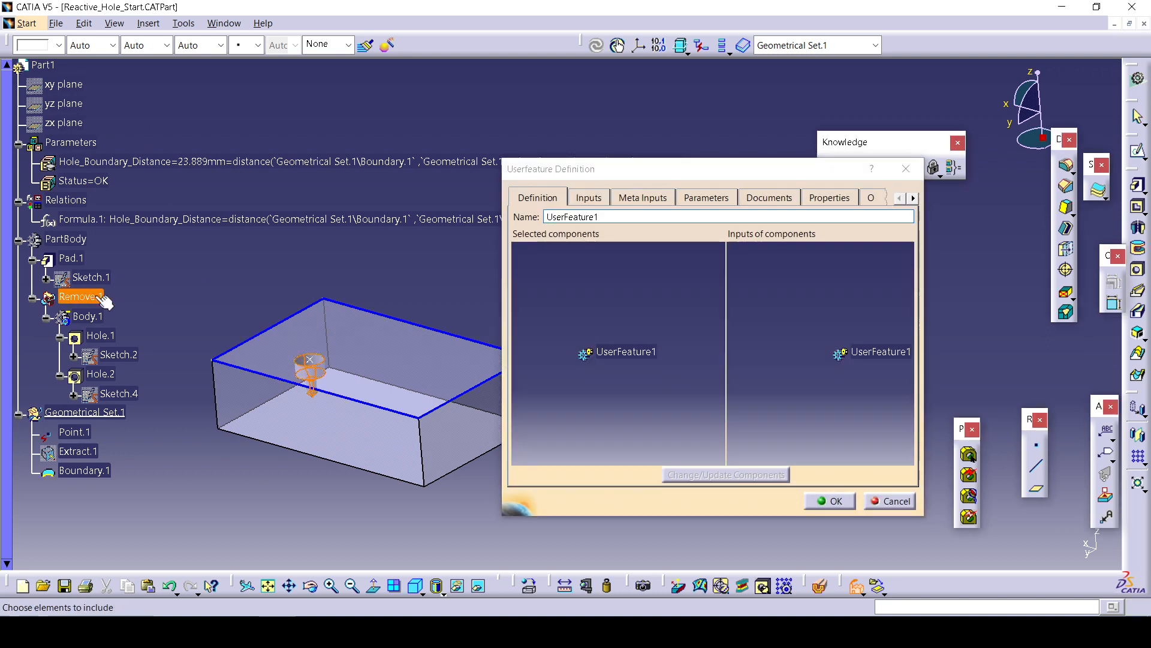
{"action": "left_click", "coordinate": [105, 302]}
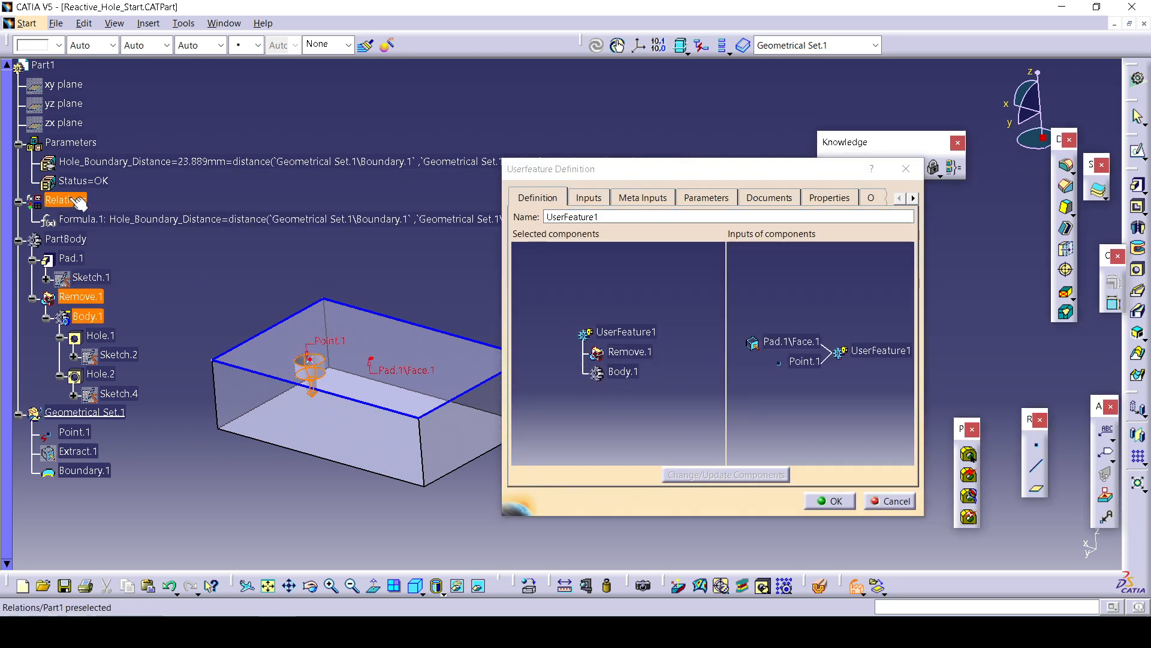
{"action": "left_click", "coordinate": [90, 161]}
{"action": "left_click", "coordinate": [84, 181]}
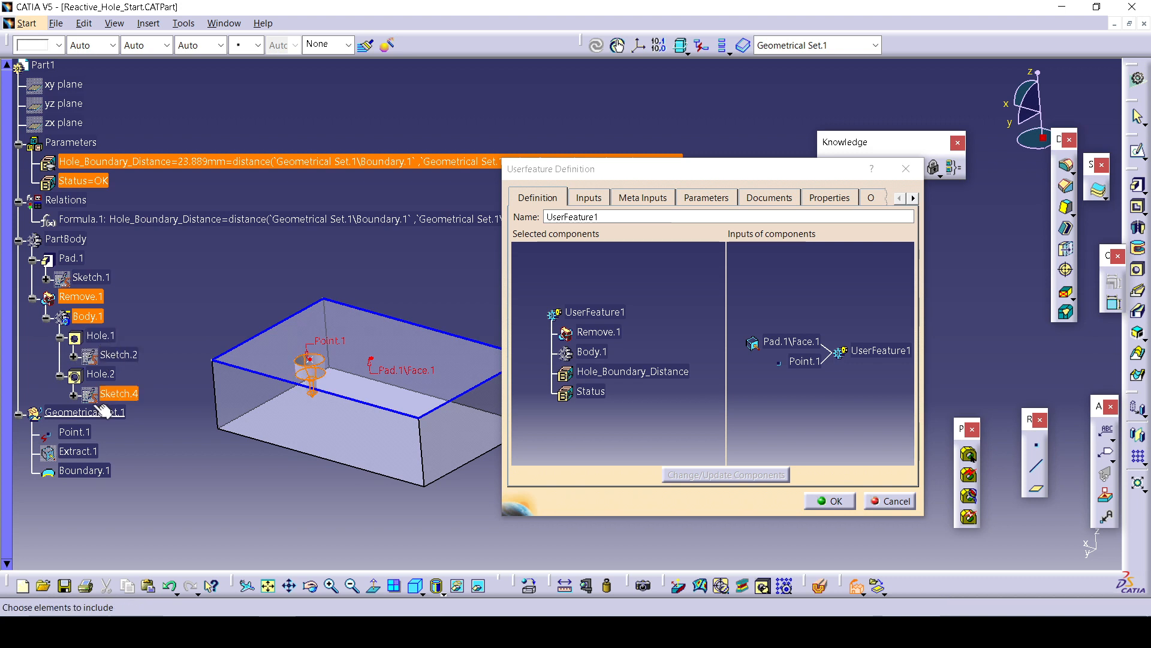
{"action": "left_click", "coordinate": [76, 432]}
{"action": "left_click", "coordinate": [78, 451]}
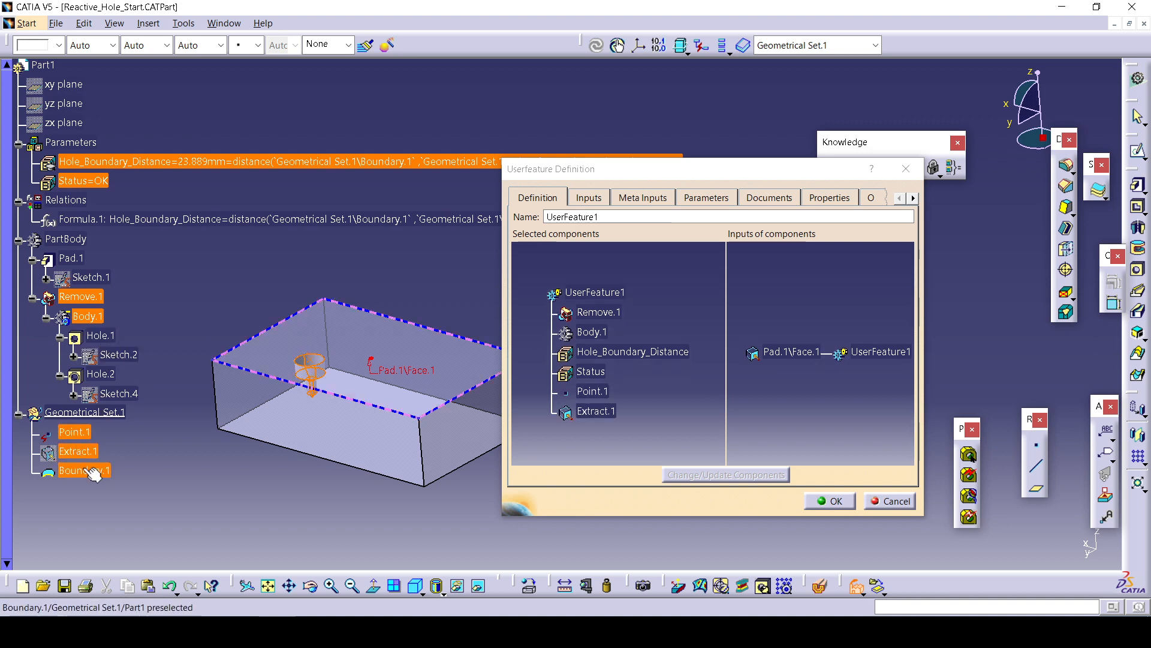
{"action": "left_click", "coordinate": [84, 470]}
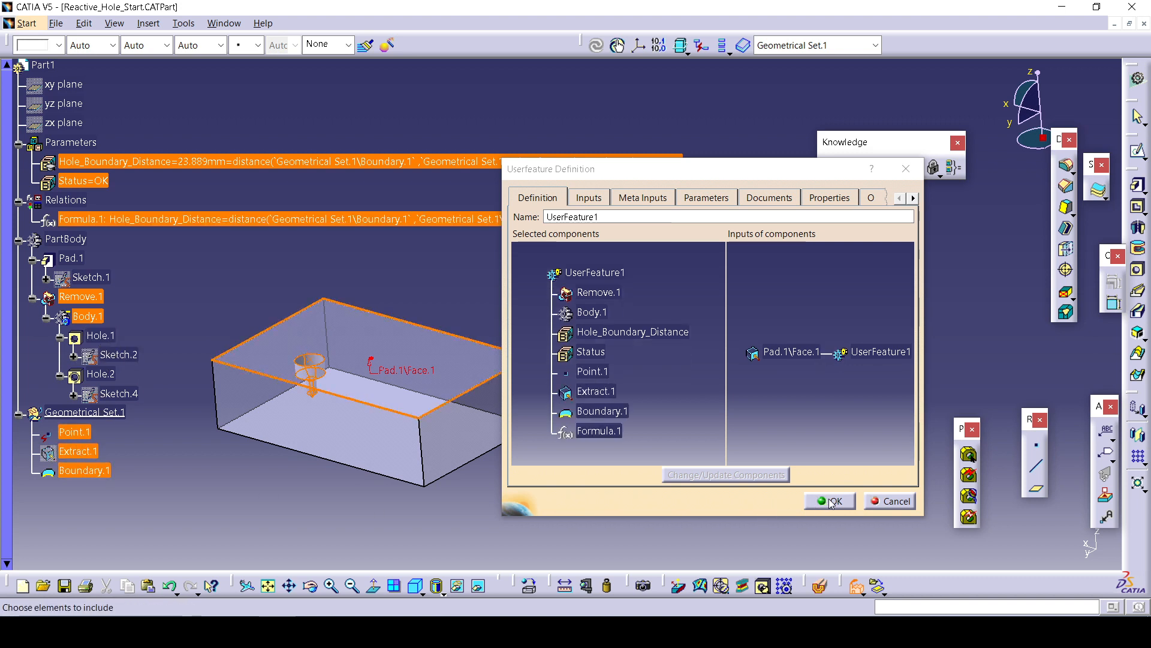
{"action": "left_click", "coordinate": [592, 198]}
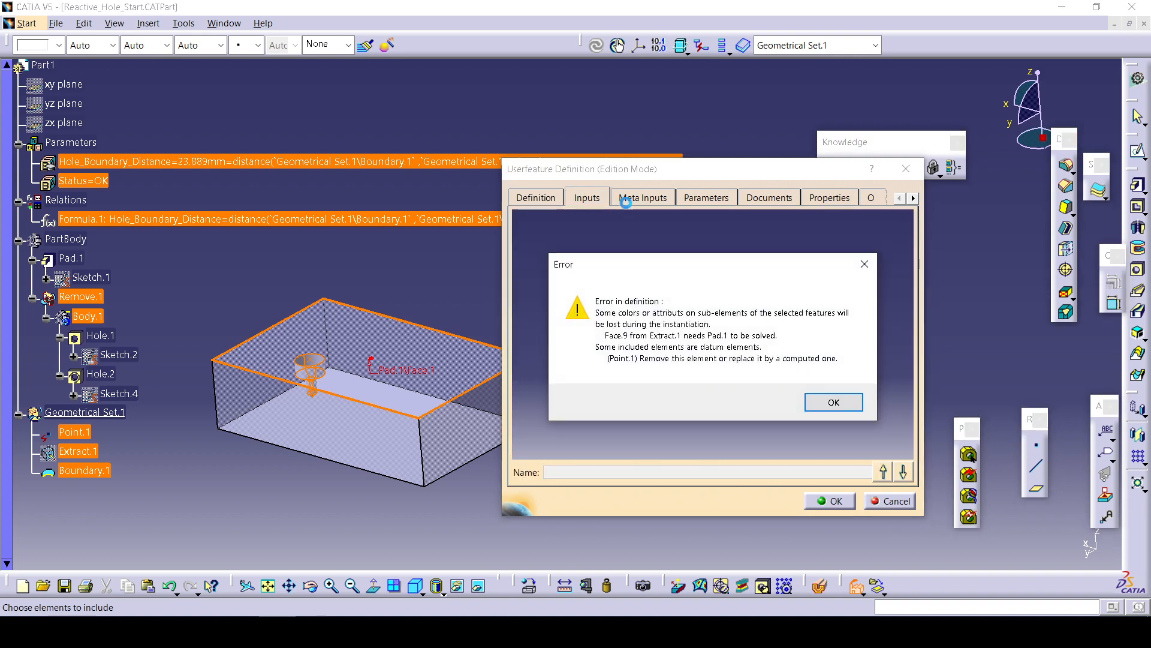
{"action": "left_click", "coordinate": [819, 402]}
Switch to the UDF presentation's slide on creating and storing the User Defined Feature.
{"action": "mouse_move", "coordinate": [354, 632]}
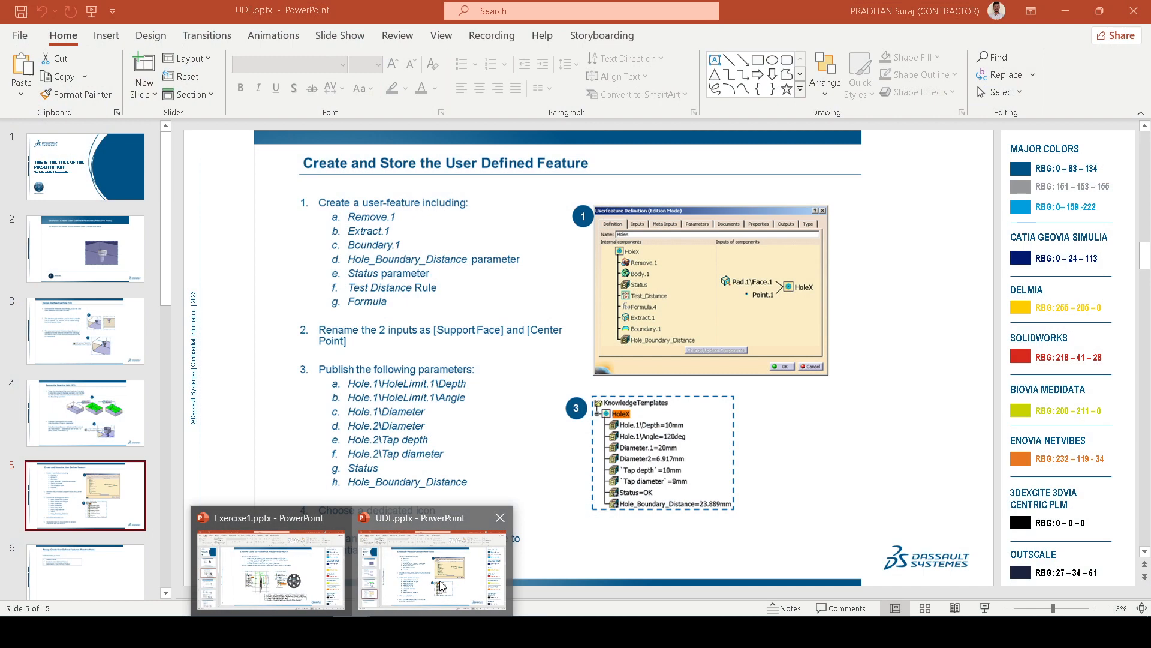
{"action": "left_click", "coordinate": [445, 586]}
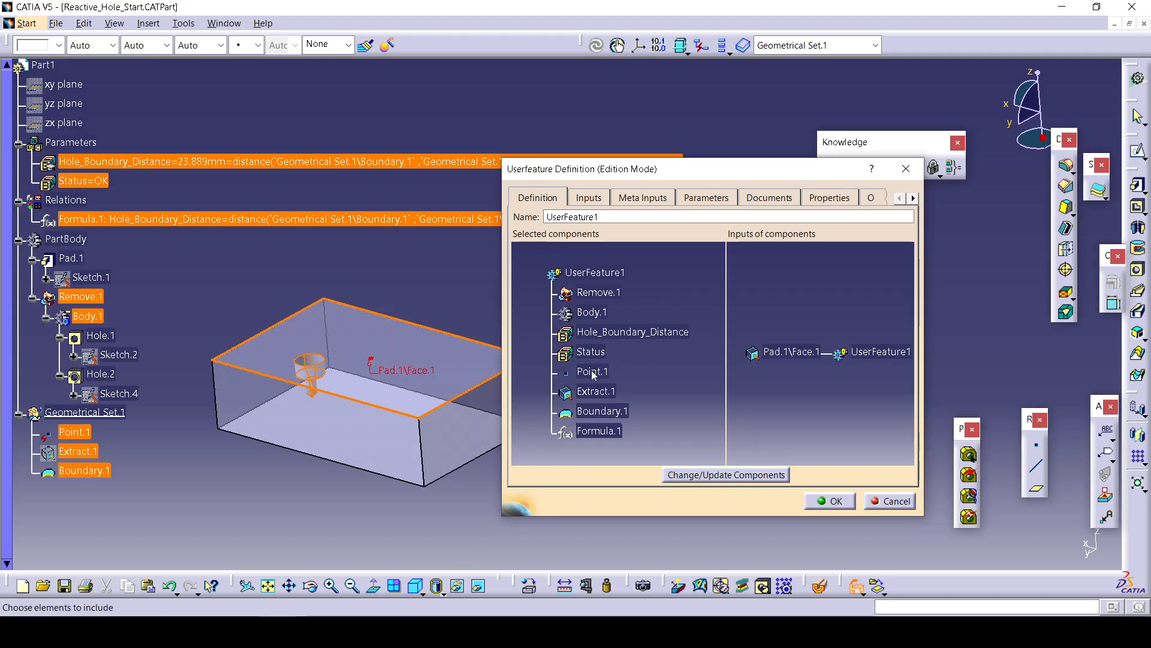
Try updating the components and viewing the inputs and documents pages, then cancel the UserFeature definition.
{"action": "left_click", "coordinate": [595, 372]}
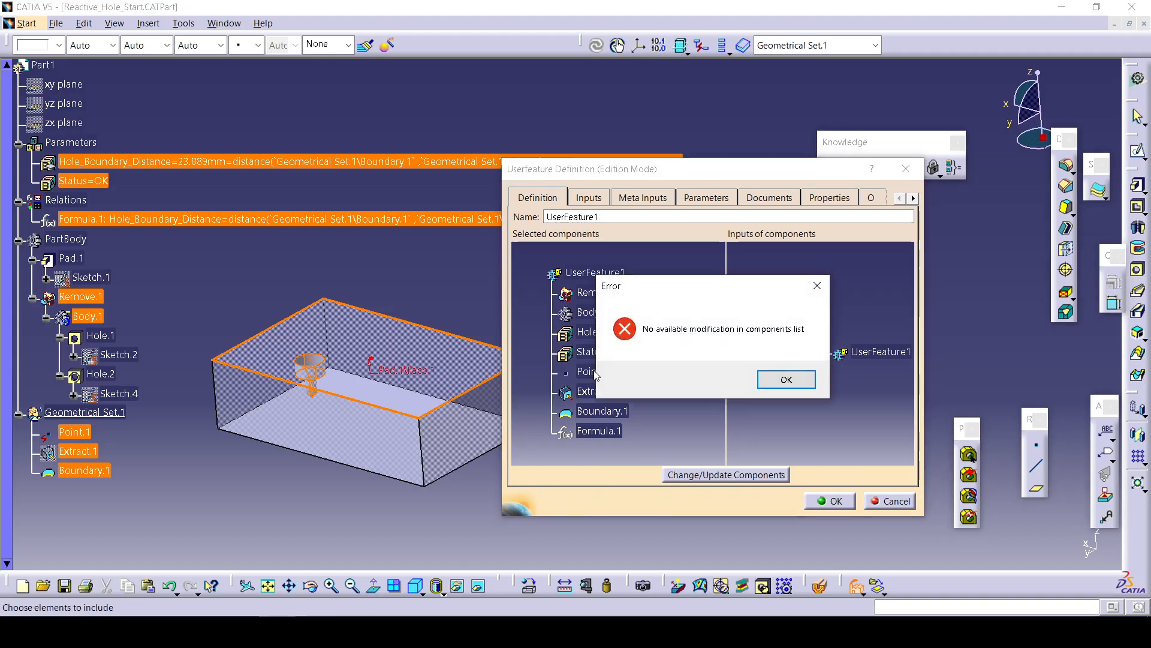
{"action": "left_click", "coordinate": [786, 379]}
{"action": "right_click", "coordinate": [594, 373]}
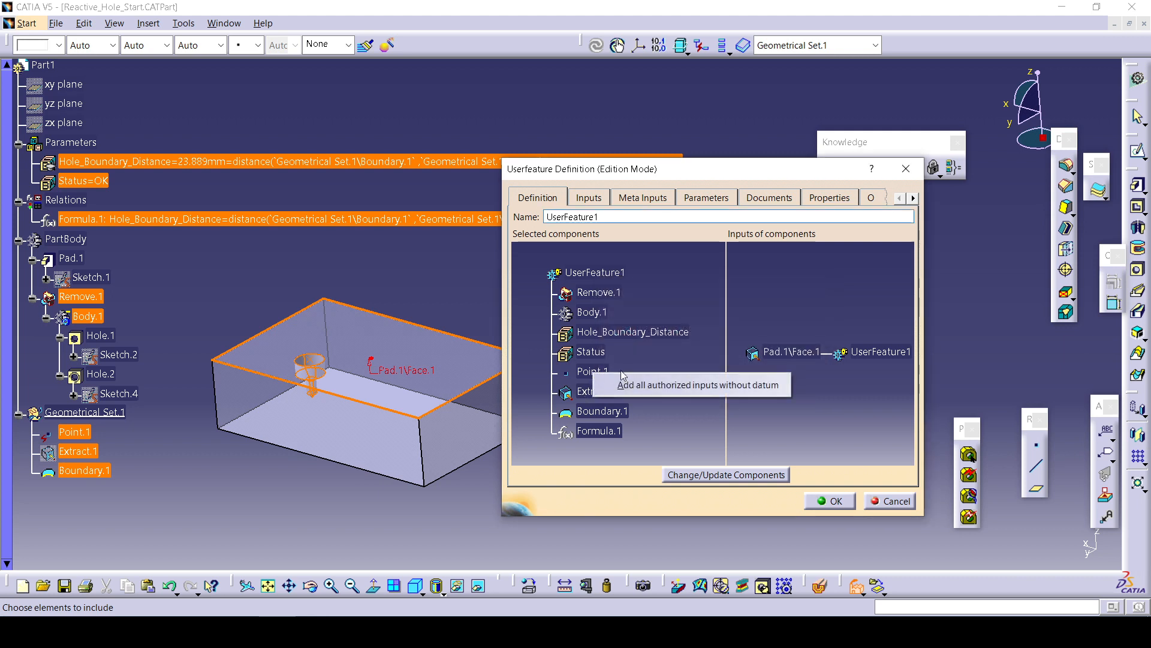
{"action": "left_click", "coordinate": [551, 369]}
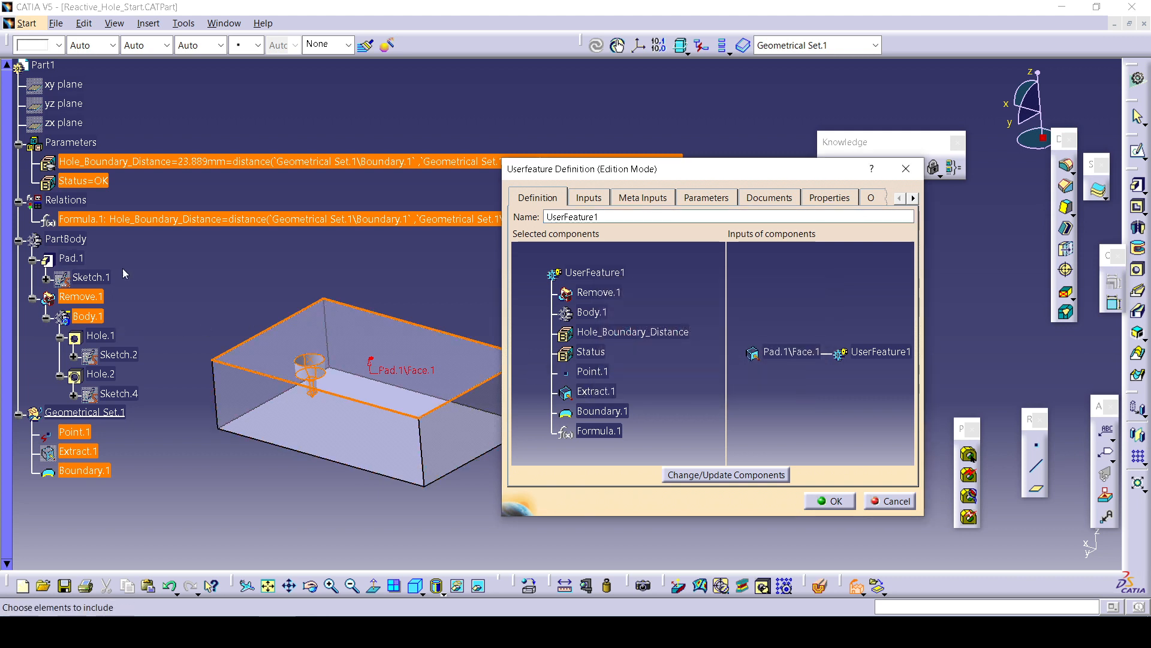
{"action": "left_click", "coordinate": [189, 220]}
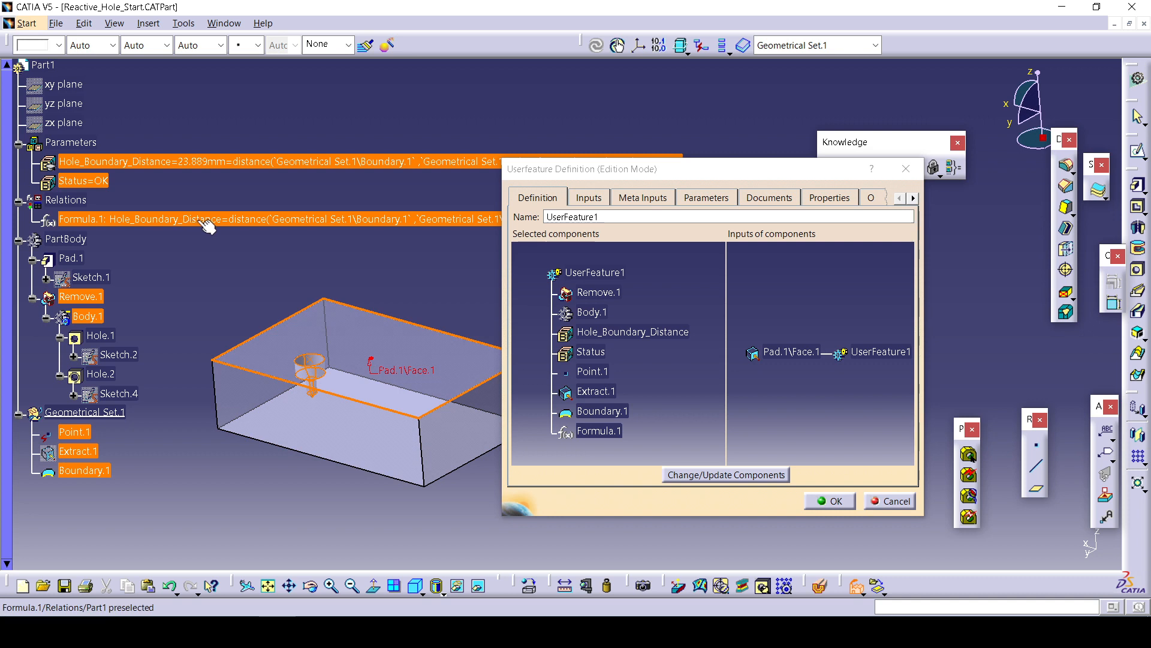
{"action": "left_click", "coordinate": [588, 197]}
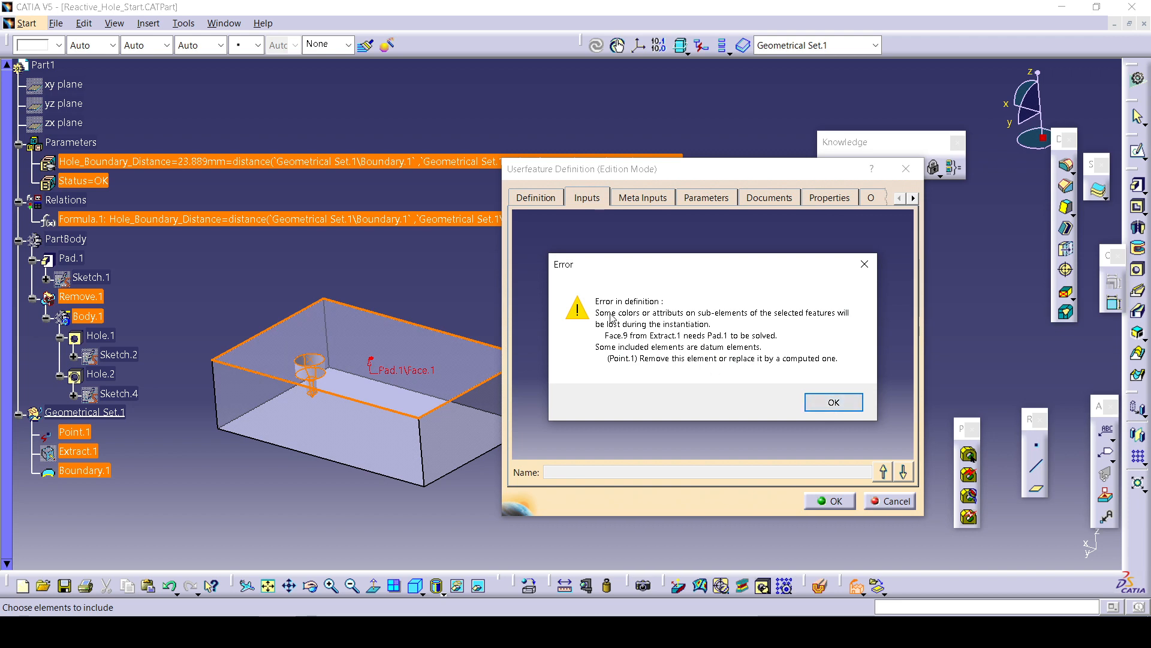
{"action": "left_click", "coordinate": [831, 403]}
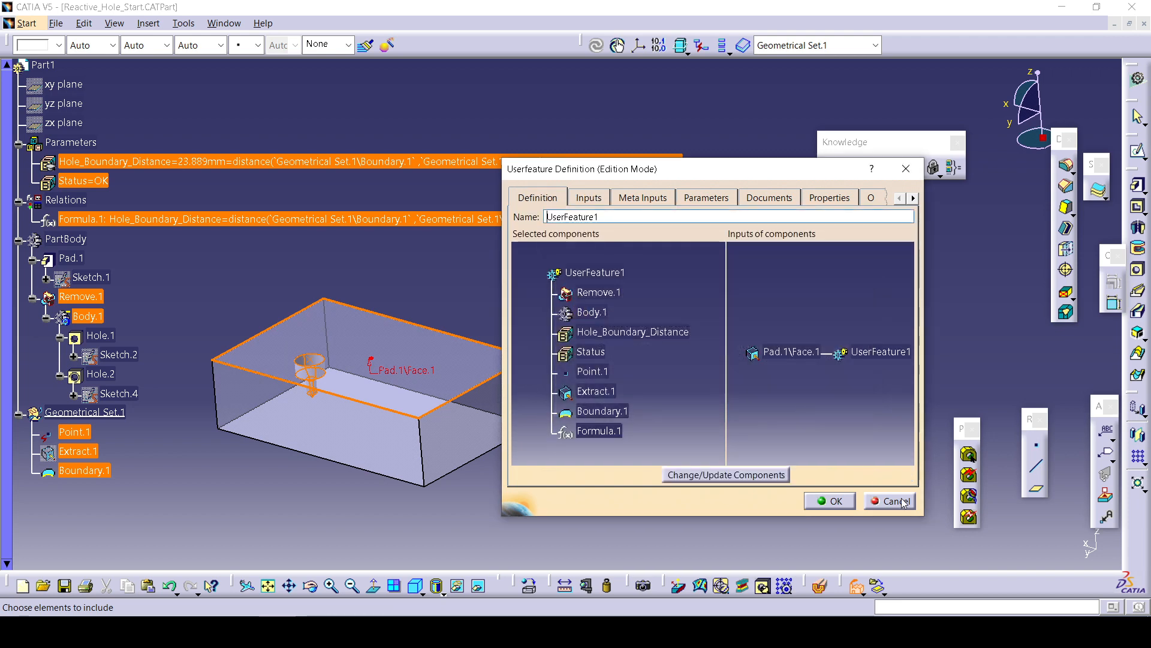
{"action": "left_click", "coordinate": [770, 197]}
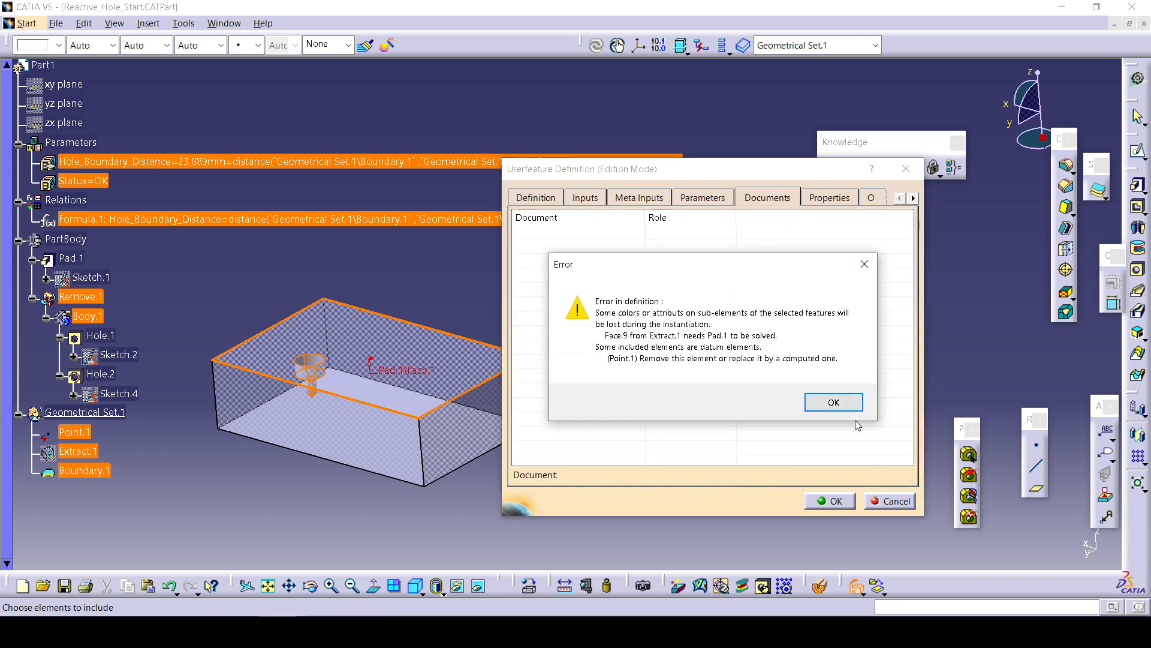
{"action": "left_click", "coordinate": [830, 401]}
{"action": "left_click", "coordinate": [889, 500]}
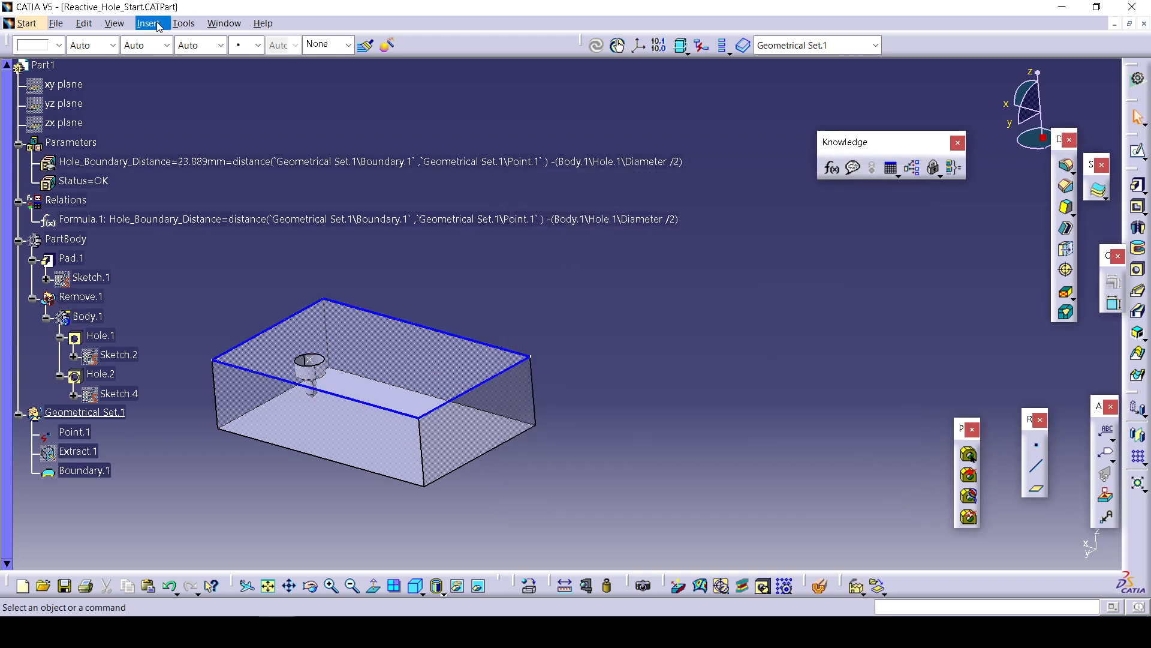
Start a new UserFeature with Remove.1, Hole_Boundary_Distance, Status, Formula.1, Extract.1 and Boundary.1 as components.
{"action": "left_click", "coordinate": [149, 22]}
{"action": "mouse_move", "coordinate": [212, 417]}
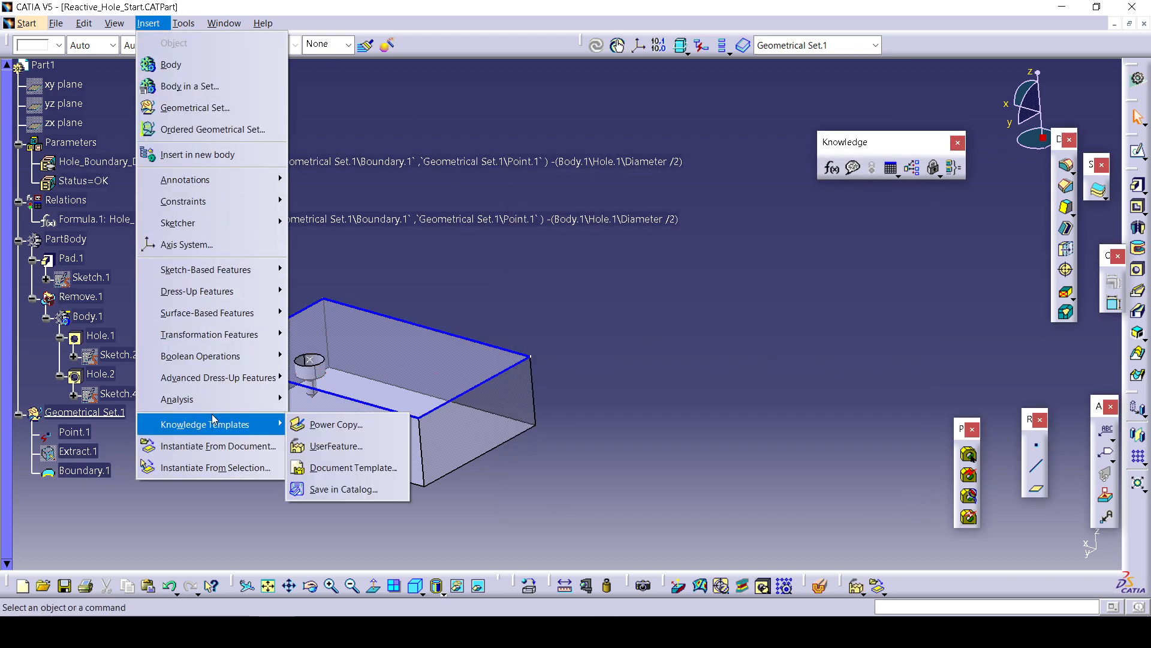
{"action": "left_click", "coordinate": [366, 443]}
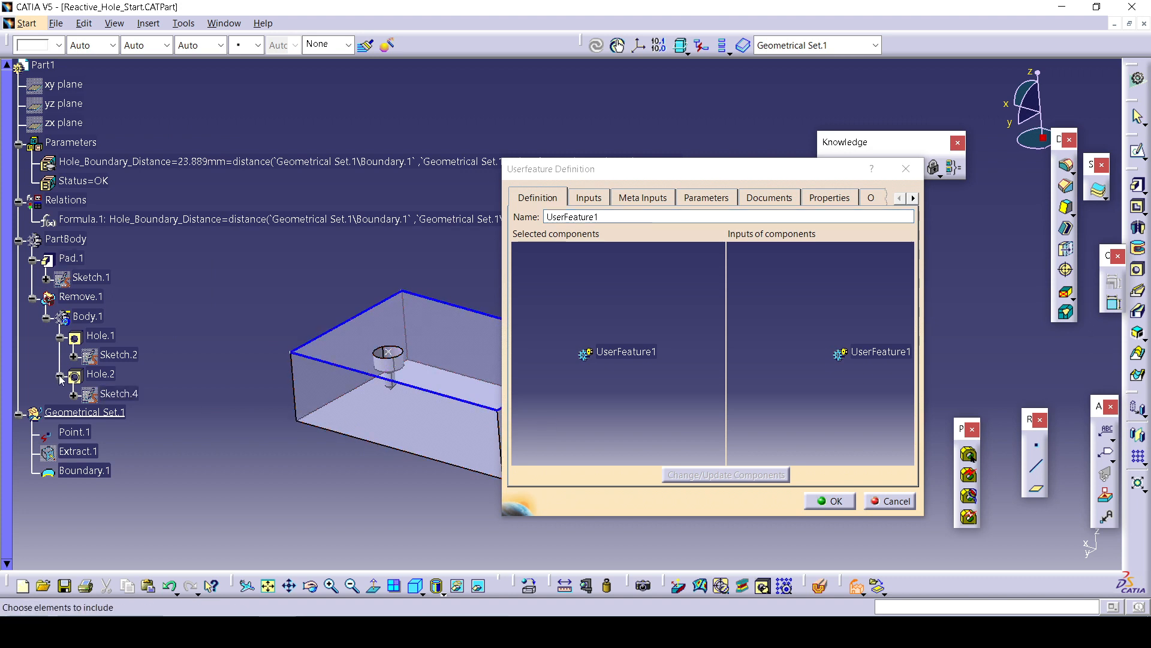
{"action": "left_click", "coordinate": [75, 298]}
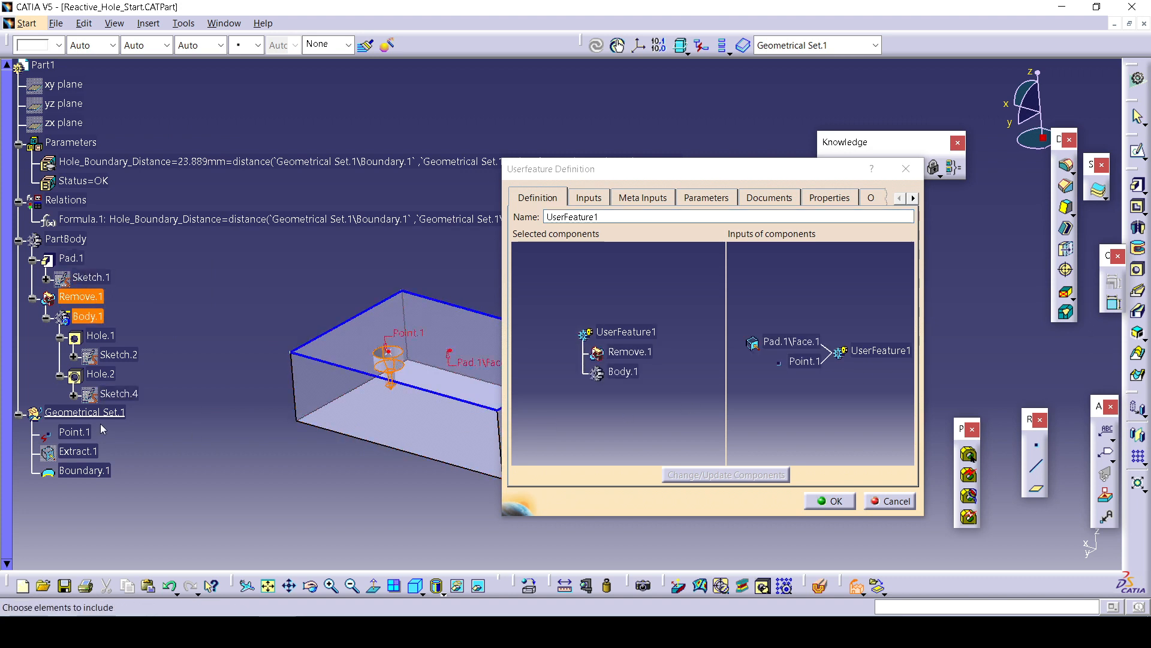
{"action": "left_click", "coordinate": [114, 167]}
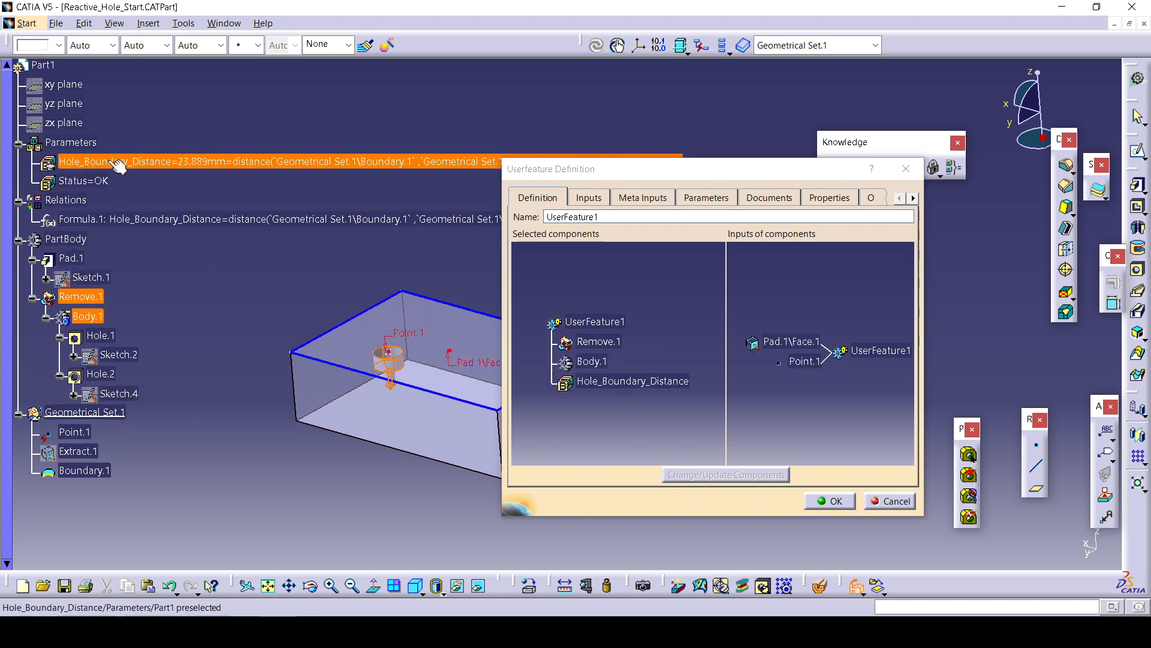
{"action": "left_click", "coordinate": [87, 181]}
{"action": "left_click", "coordinate": [132, 222]}
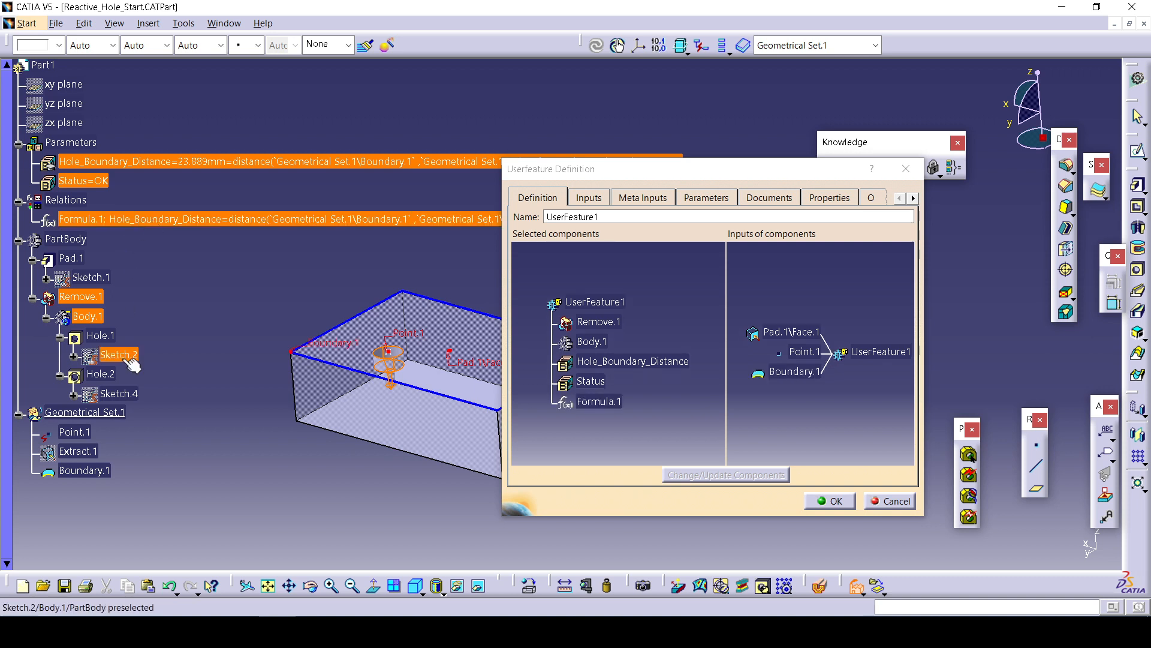
{"action": "left_click", "coordinate": [89, 453]}
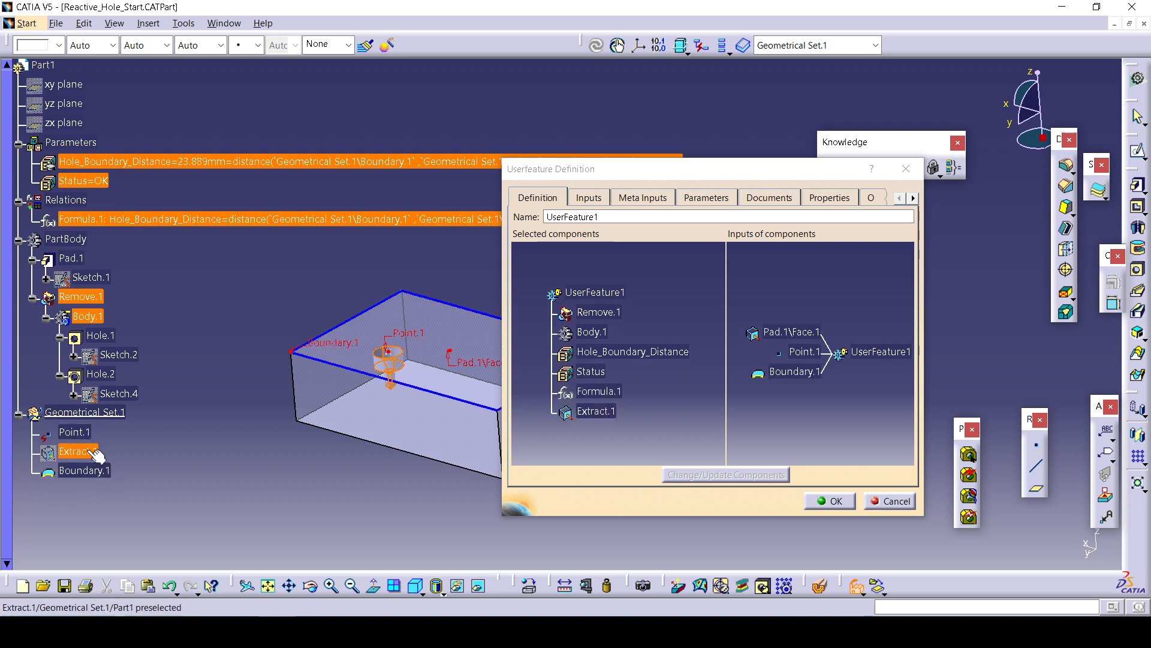
{"action": "left_click", "coordinate": [93, 472]}
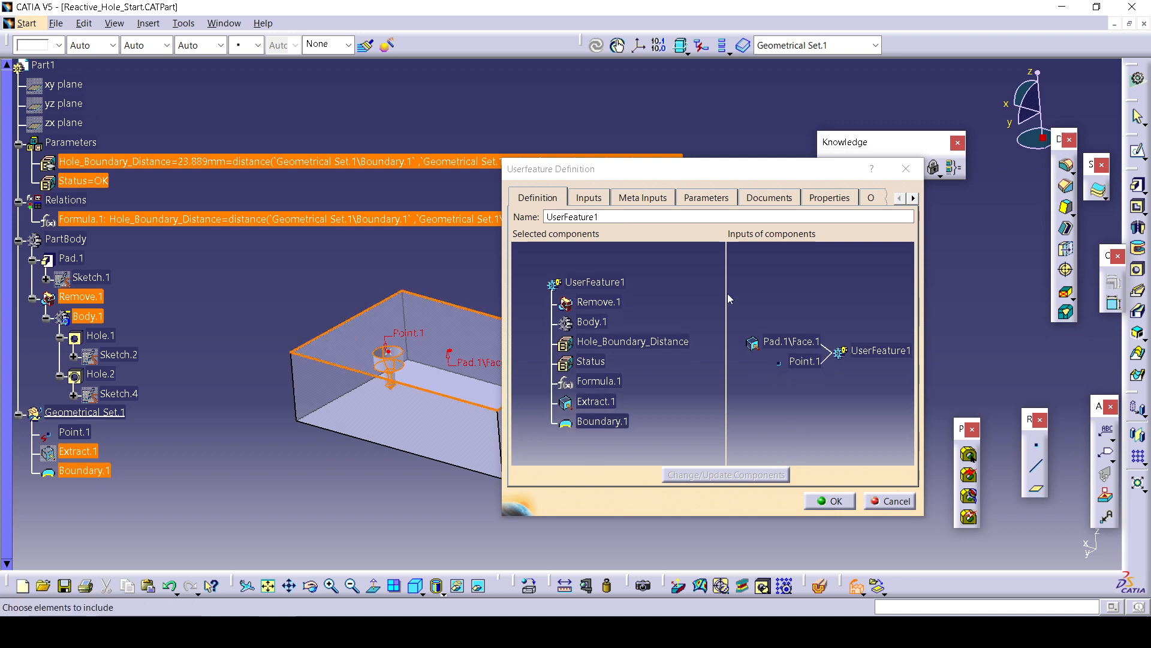
Review the UserFeature's inputs and meta inputs pages.
{"action": "middle_click_drag", "start_coordinate": [393, 455], "coordinate": [307, 470]}
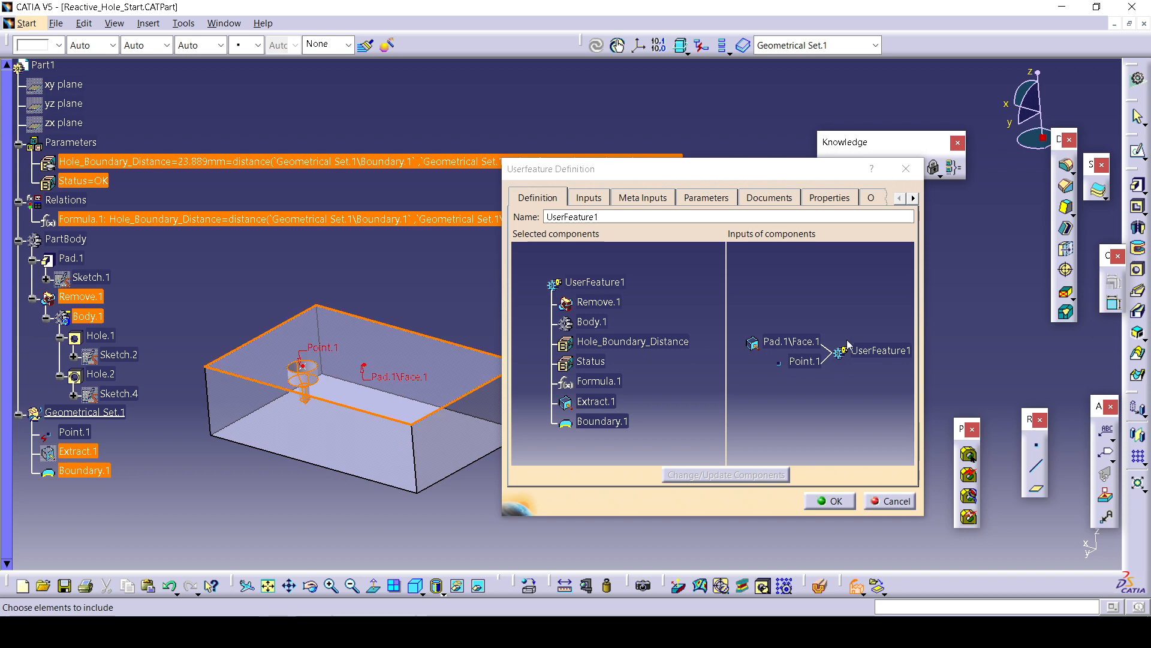
{"action": "left_click", "coordinate": [601, 198]}
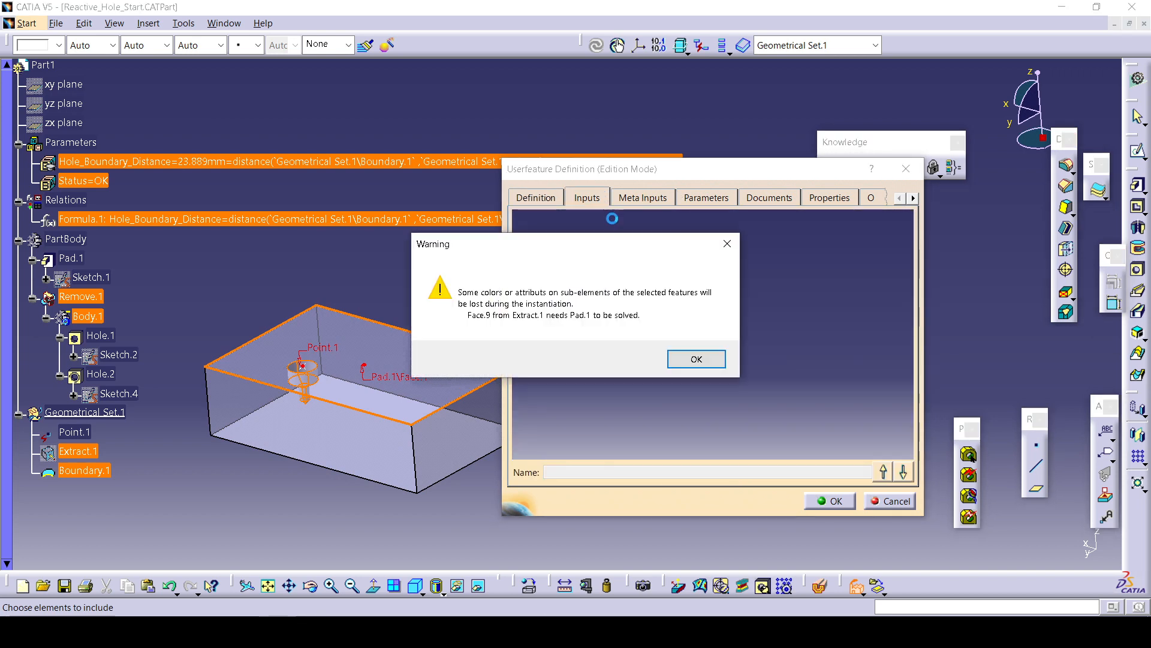
{"action": "left_click", "coordinate": [684, 360]}
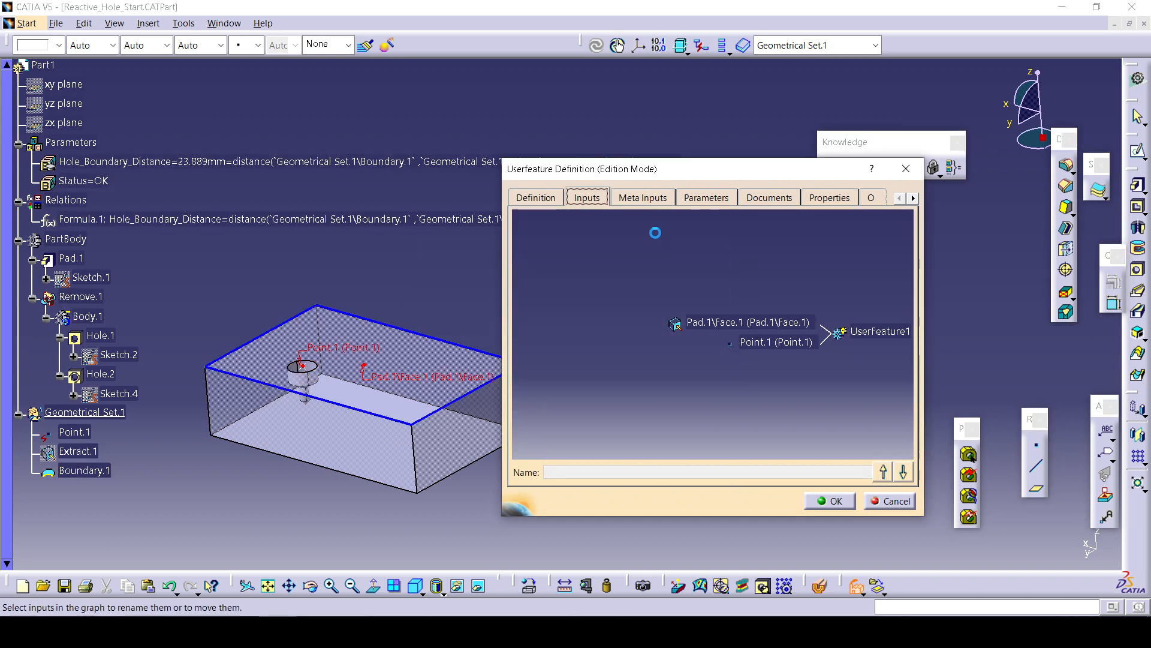
{"action": "left_click", "coordinate": [642, 198]}
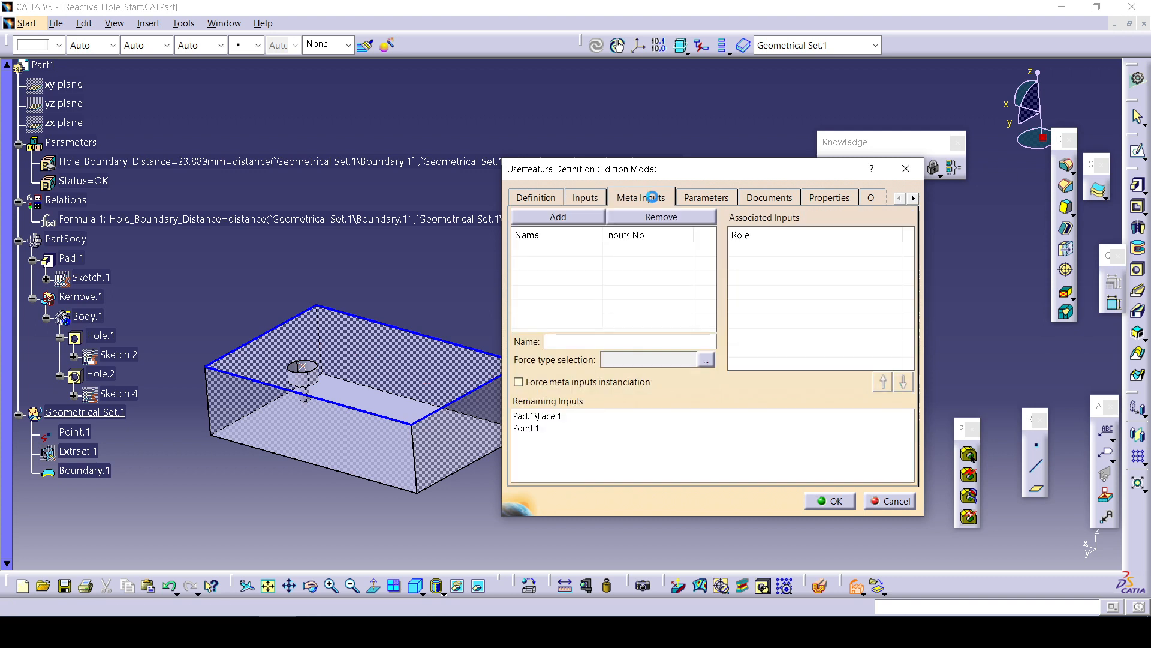
Publish Hole.1's Diameter, Tap depth, Tap diameter and Pitch parameters in the UserFeature's parameters page.
{"action": "left_click", "coordinate": [706, 195]}
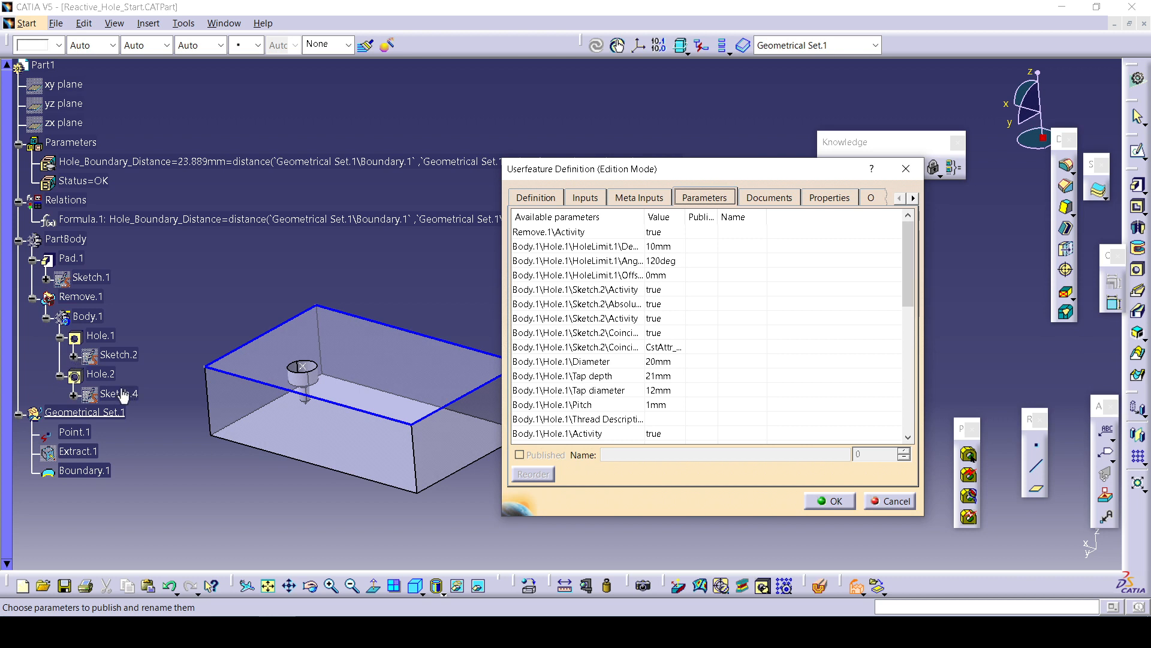
{"action": "left_click", "coordinate": [616, 362]}
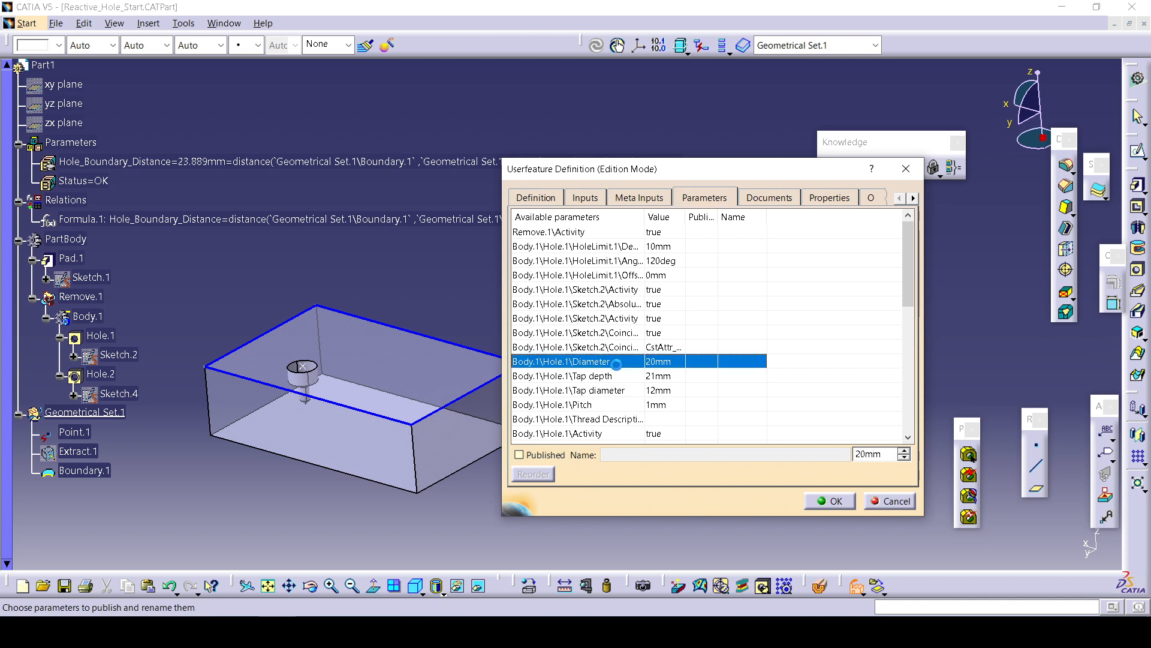
{"action": "left_click", "coordinate": [623, 406]}
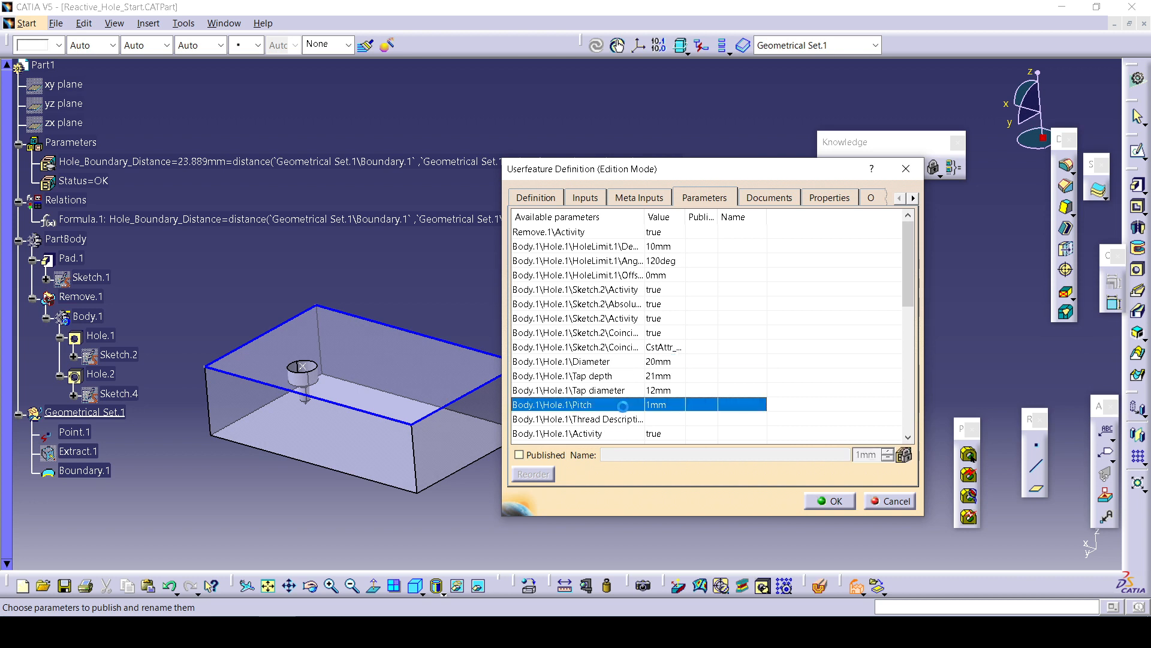
{"action": "left_click", "coordinate": [629, 361]}
{"action": "left_click", "coordinate": [519, 455]}
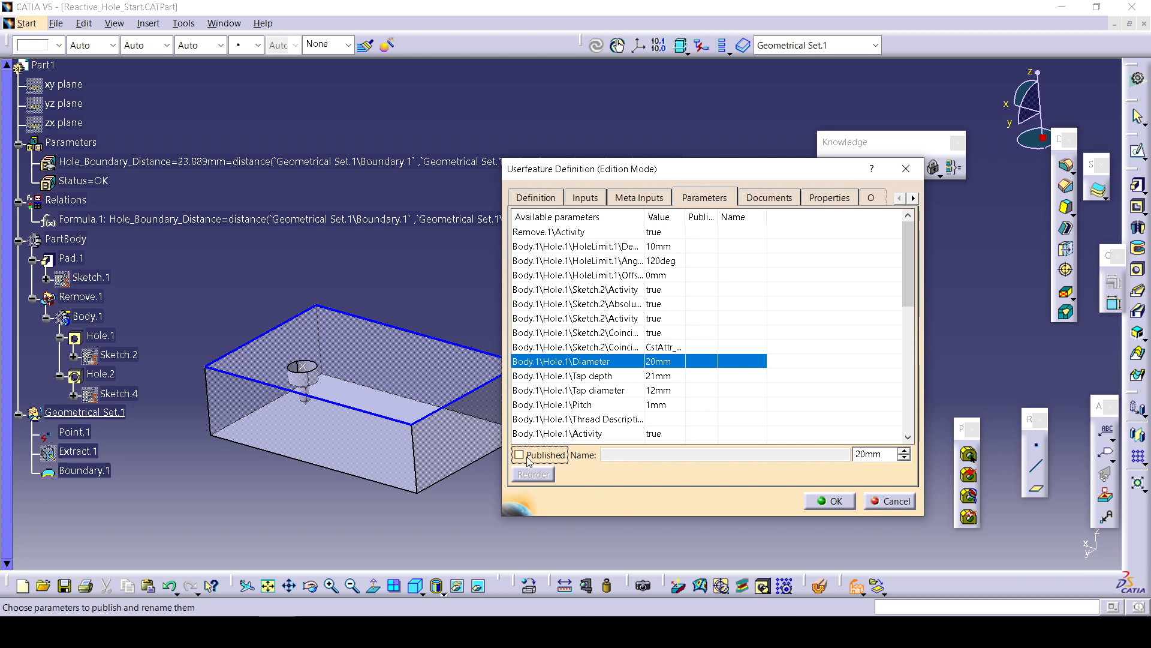
{"action": "left_click", "coordinate": [647, 376]}
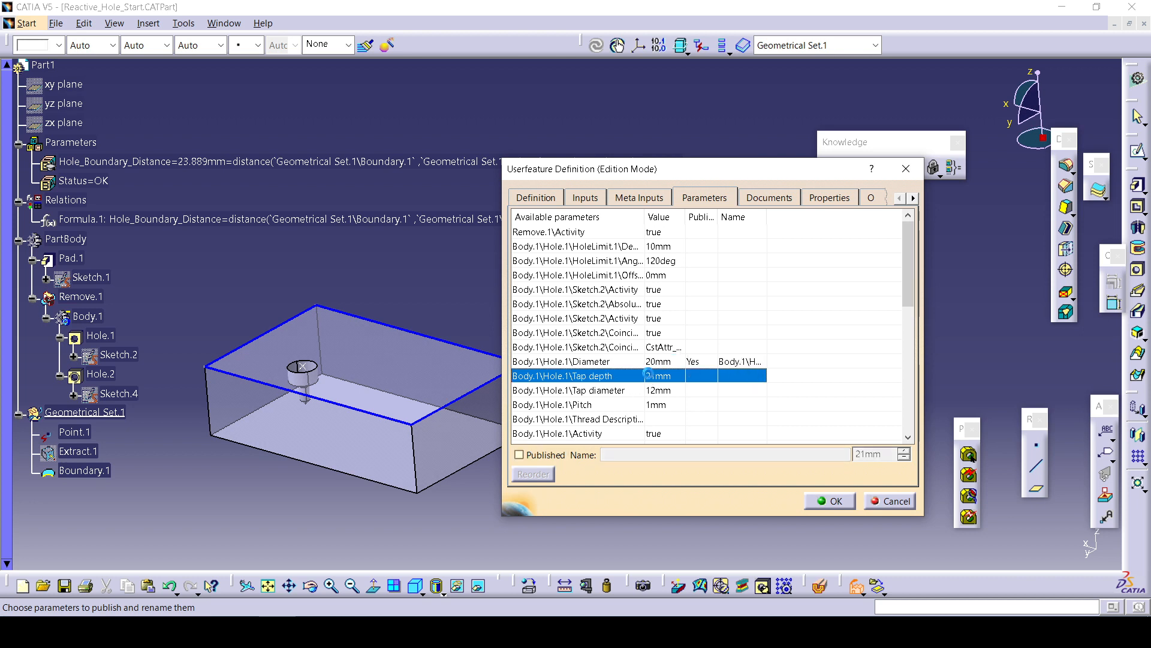
{"action": "left_click", "coordinate": [520, 454]}
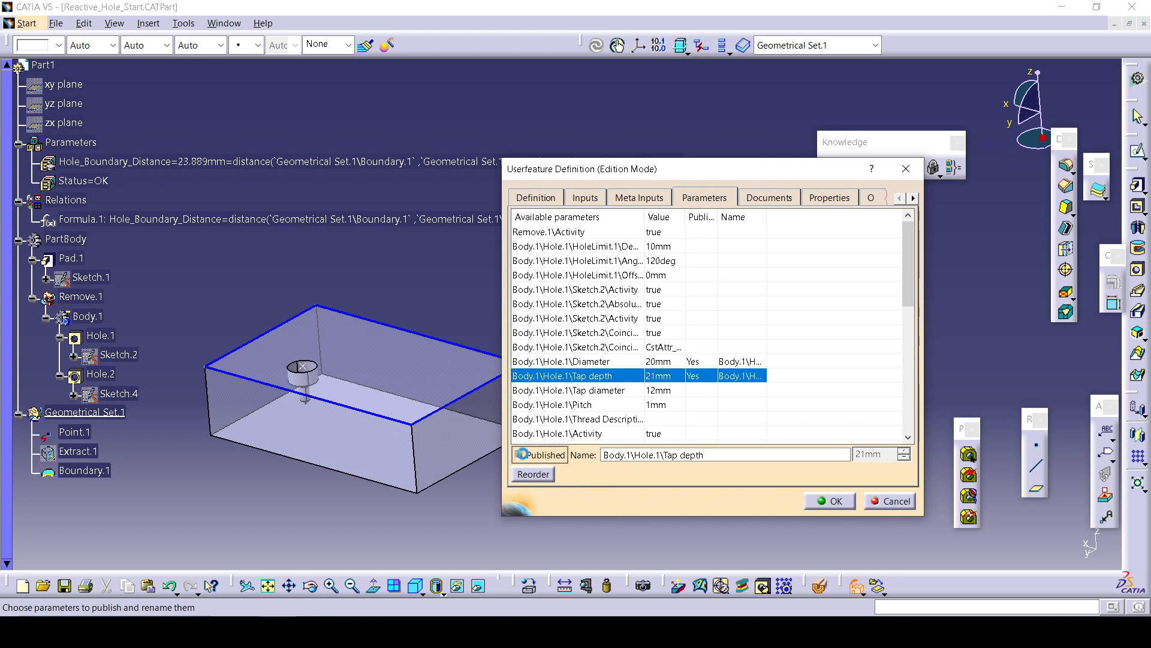
{"action": "left_click", "coordinate": [651, 390]}
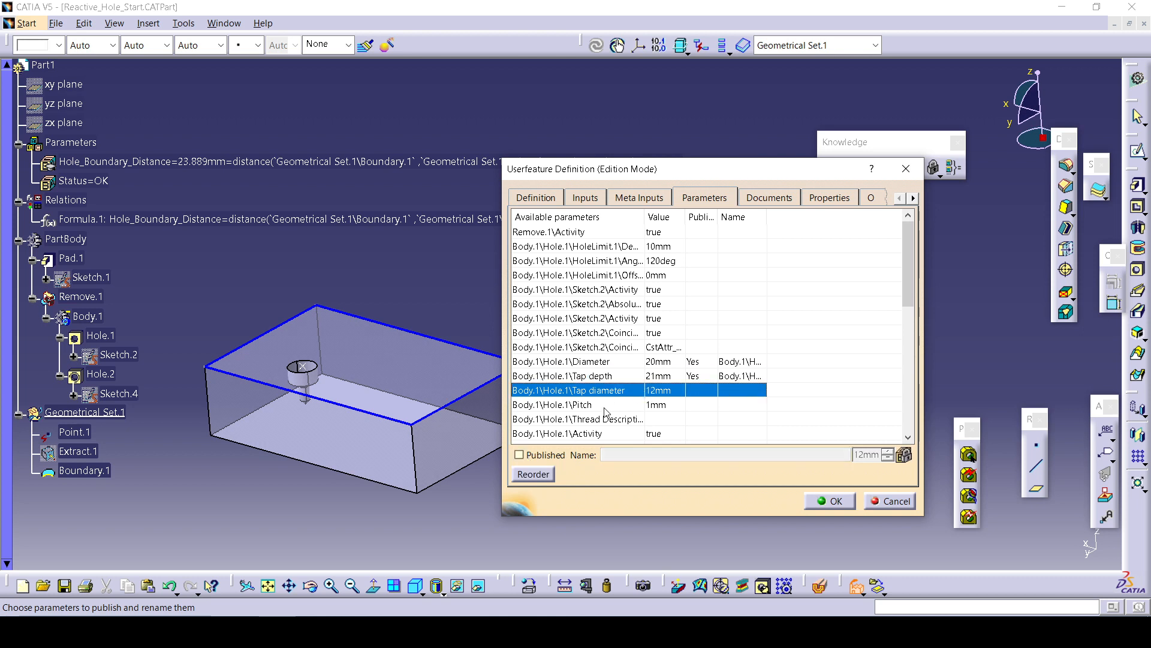
{"action": "left_click", "coordinate": [520, 455]}
{"action": "left_click", "coordinate": [642, 405]}
{"action": "left_click", "coordinate": [544, 457]}
Scroll through the full list of the UserFeature's available parameters.
{"action": "scroll", "coordinate": [652, 427], "scroll_direction": "down", "scroll_amount": 6}
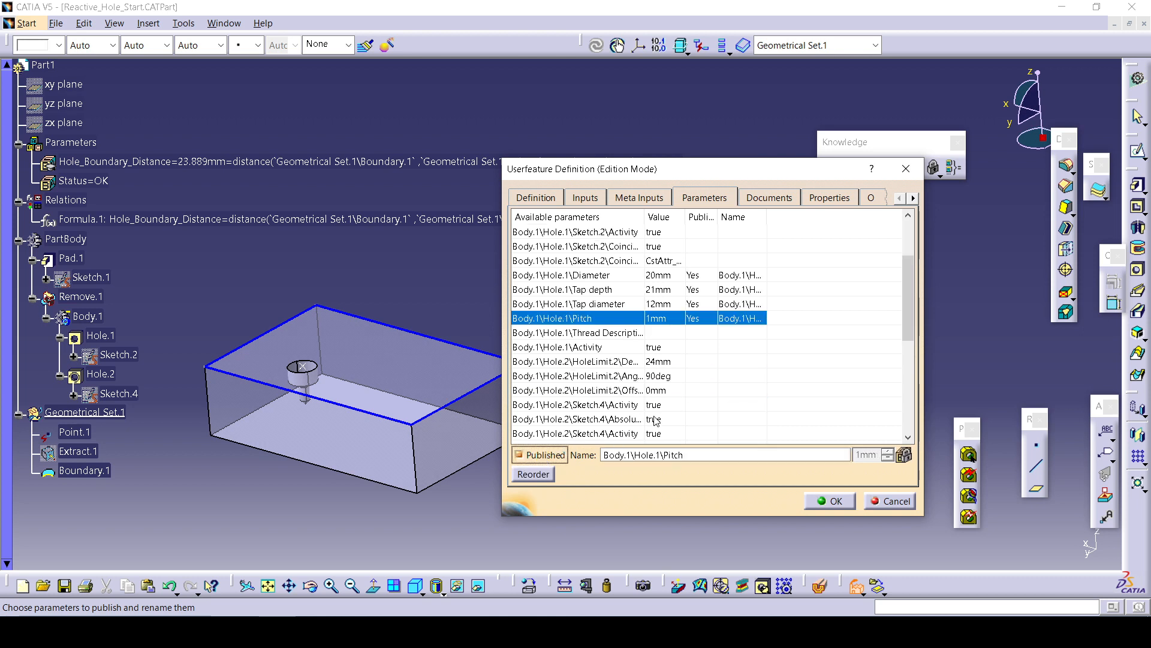
{"action": "scroll", "coordinate": [652, 427], "scroll_direction": "up", "scroll_amount": 4}
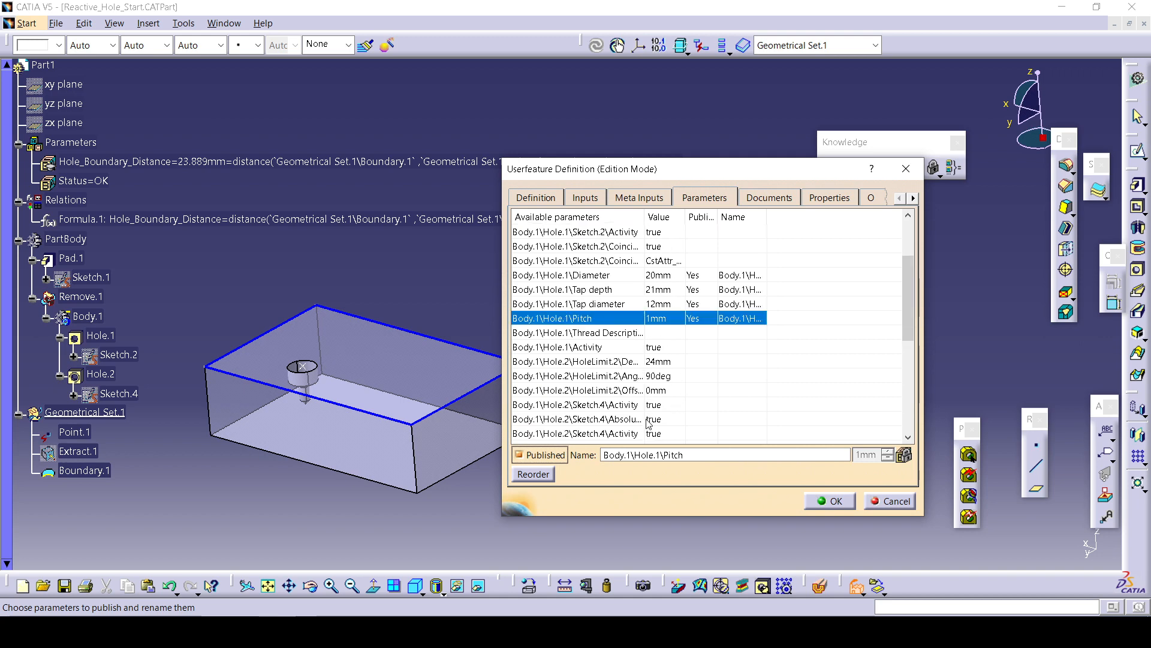
{"action": "scroll", "coordinate": [647, 424], "scroll_direction": "down", "scroll_amount": 5}
{"action": "scroll", "coordinate": [647, 429], "scroll_direction": "up", "scroll_amount": 4}
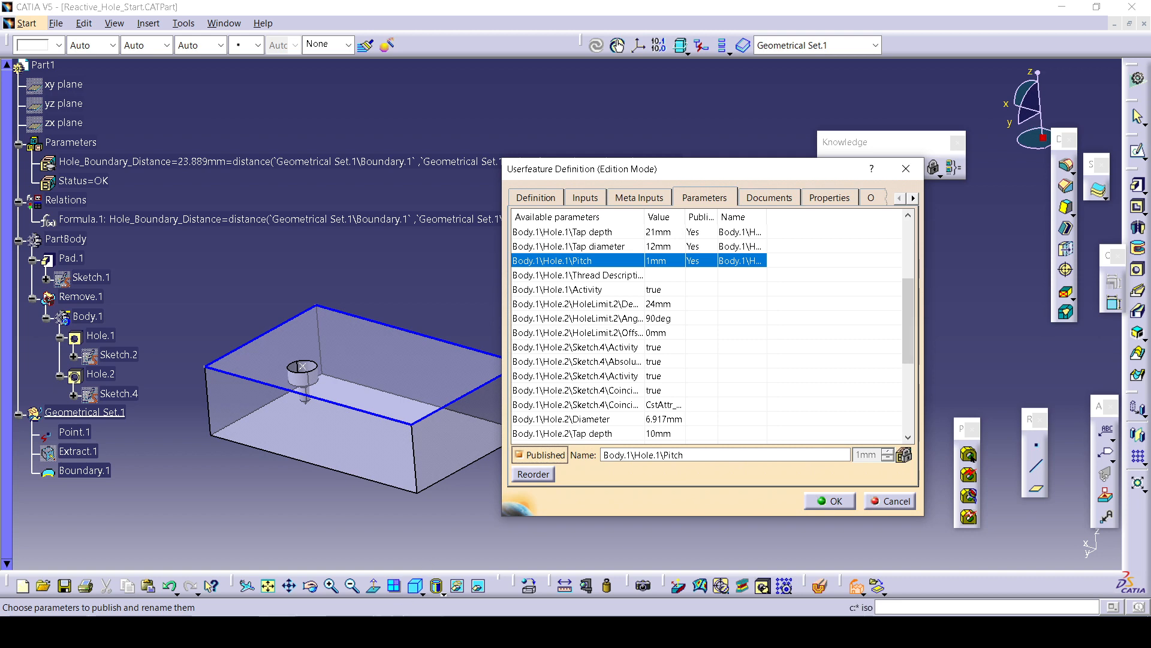
{"action": "scroll", "coordinate": [650, 422], "scroll_direction": "down", "scroll_amount": 4}
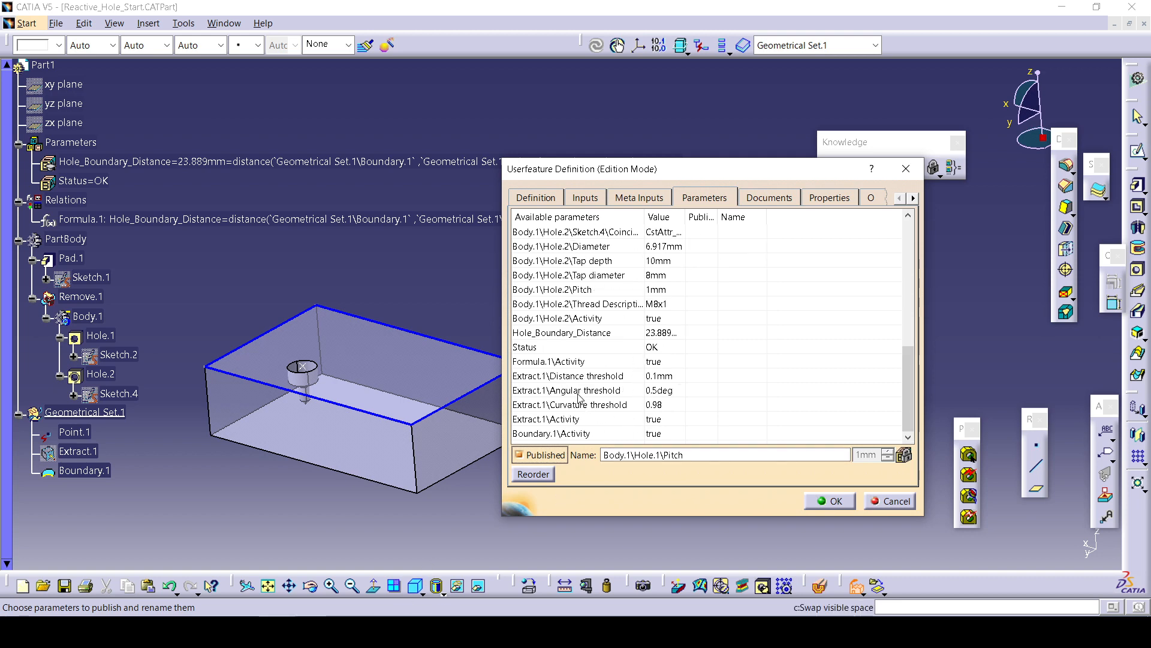
{"action": "scroll", "coordinate": [591, 393], "scroll_direction": "up", "scroll_amount": 2}
{"action": "scroll", "coordinate": [640, 348], "scroll_direction": "up", "scroll_amount": 2}
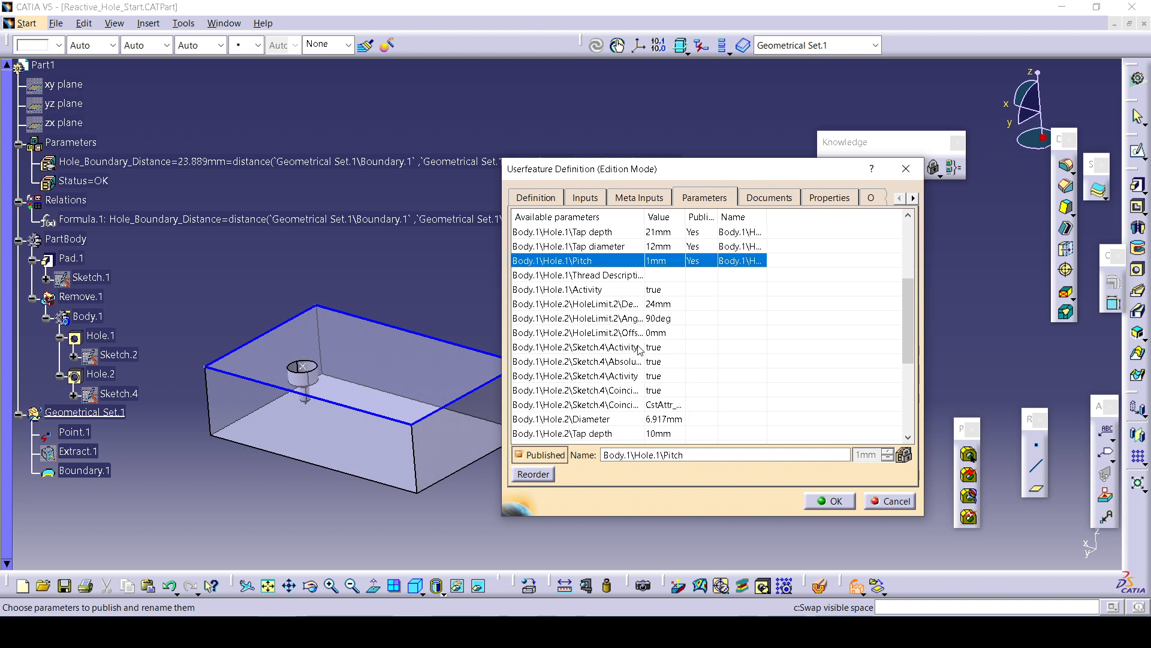
{"action": "scroll", "coordinate": [595, 360], "scroll_direction": "down", "scroll_amount": 3}
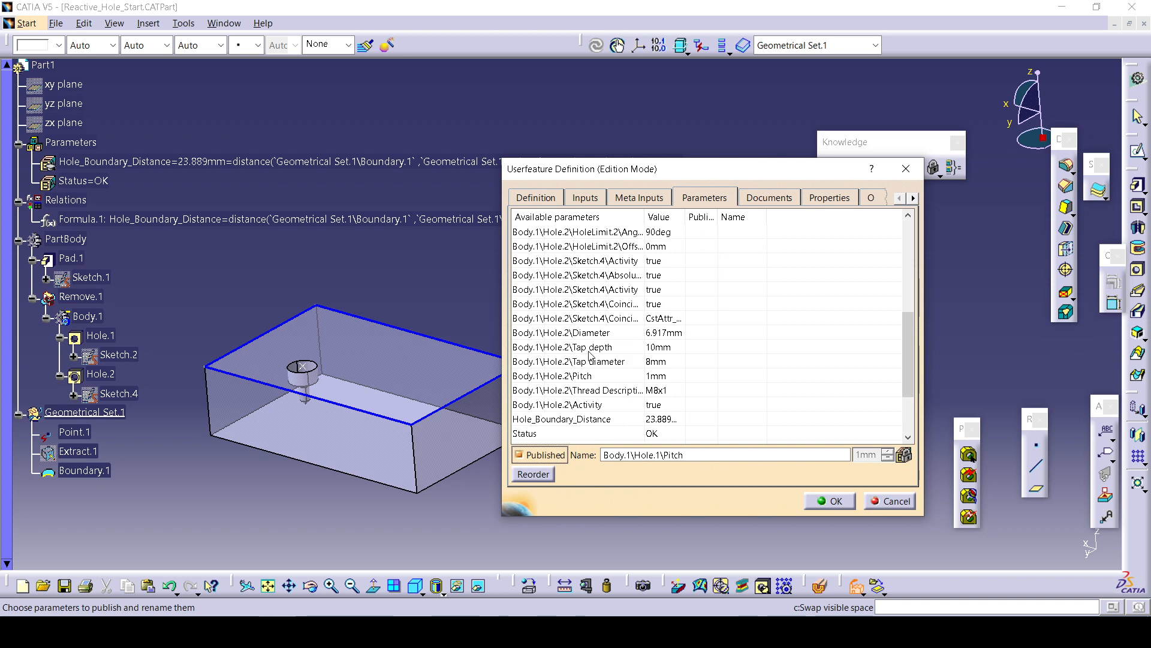
Publish Hole.2's Diameter, Tap depth, Pitch and Tap diameter parameters, leaving its Thread Description unpublished.
{"action": "left_click", "coordinate": [614, 335]}
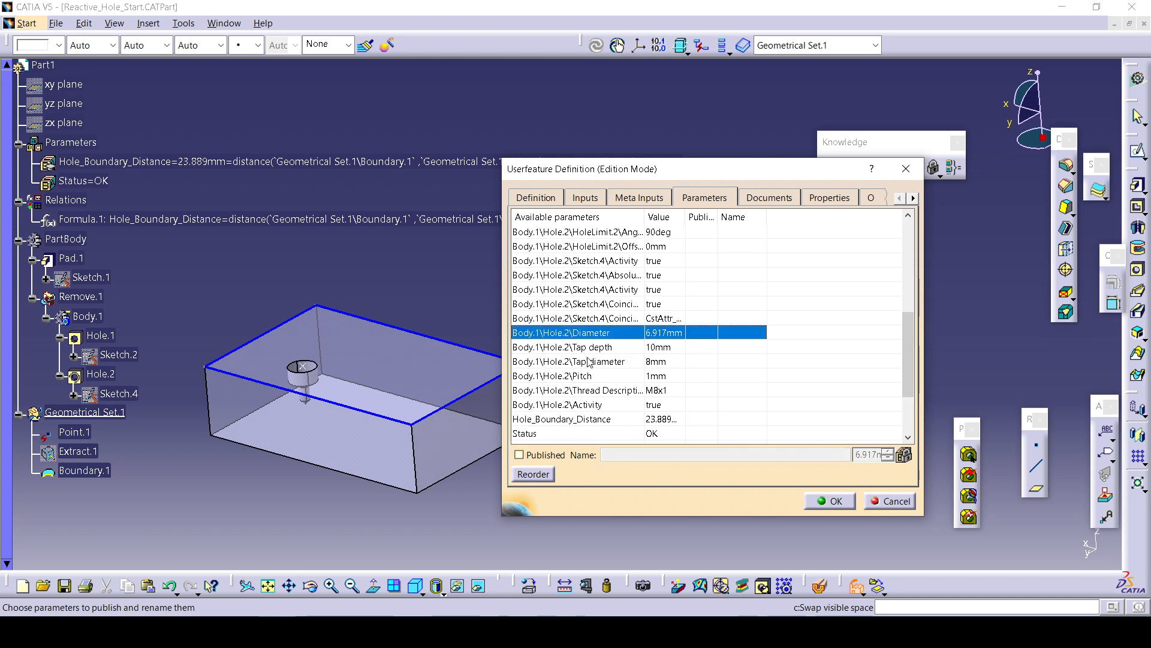
{"action": "left_click", "coordinate": [559, 456]}
{"action": "left_click", "coordinate": [637, 348]}
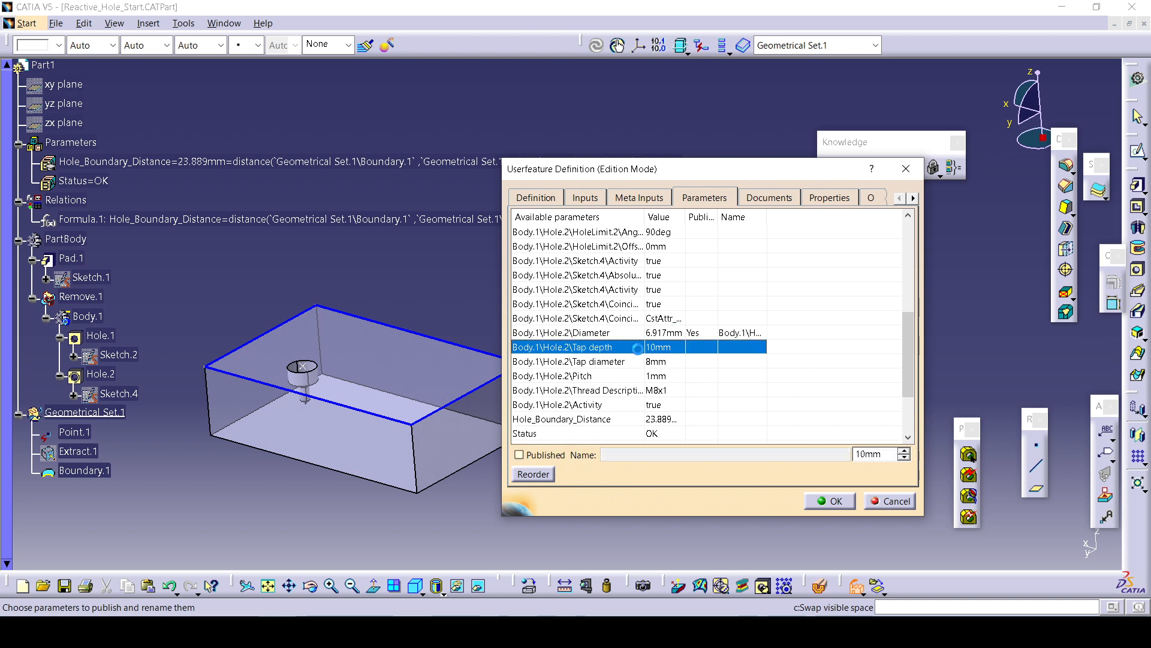
{"action": "left_click", "coordinate": [541, 455]}
{"action": "left_click", "coordinate": [624, 360]}
{"action": "scroll", "coordinate": [620, 384], "scroll_direction": "down", "scroll_amount": 1}
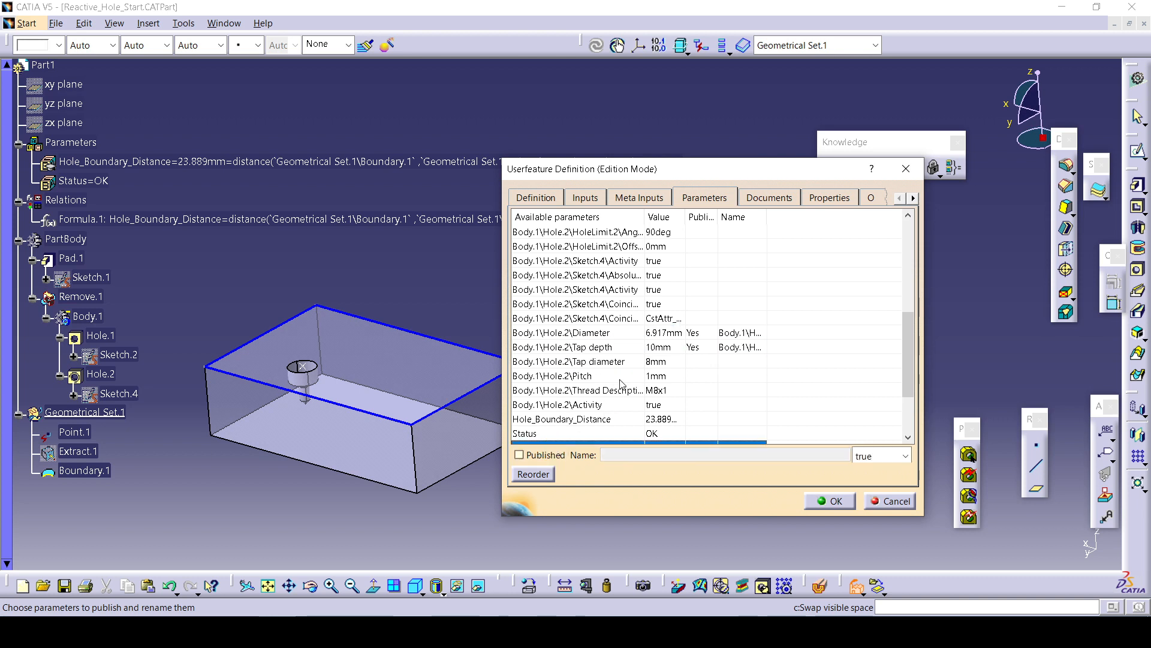
{"action": "left_click", "coordinate": [620, 376]}
{"action": "left_click", "coordinate": [560, 456]}
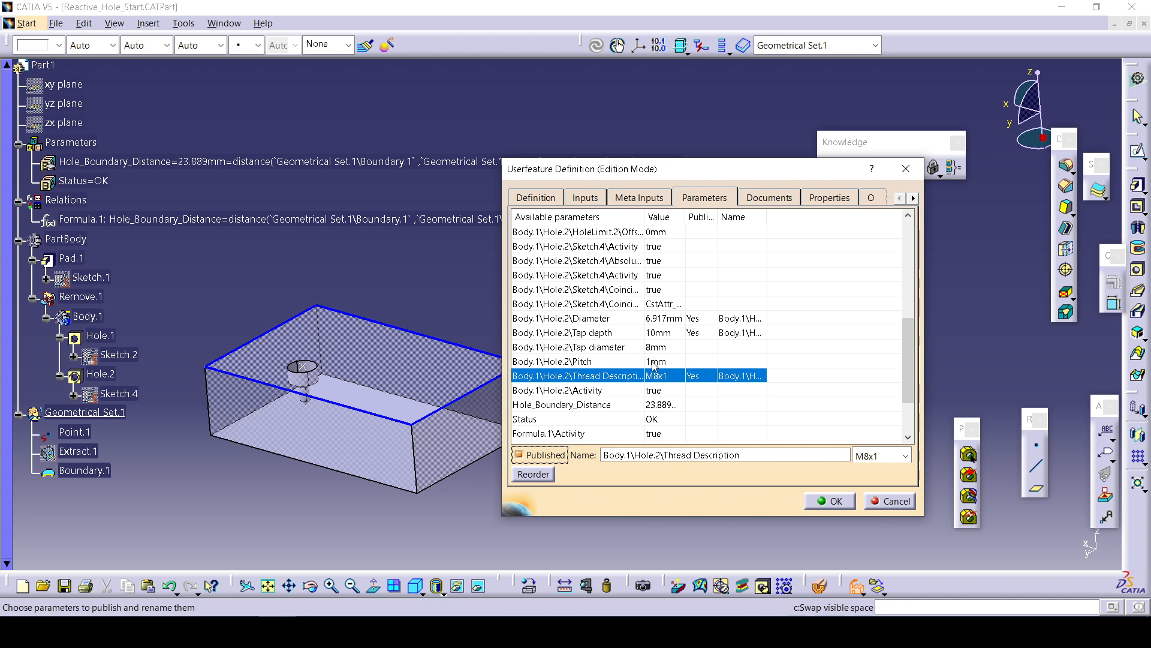
{"action": "left_click", "coordinate": [550, 454]}
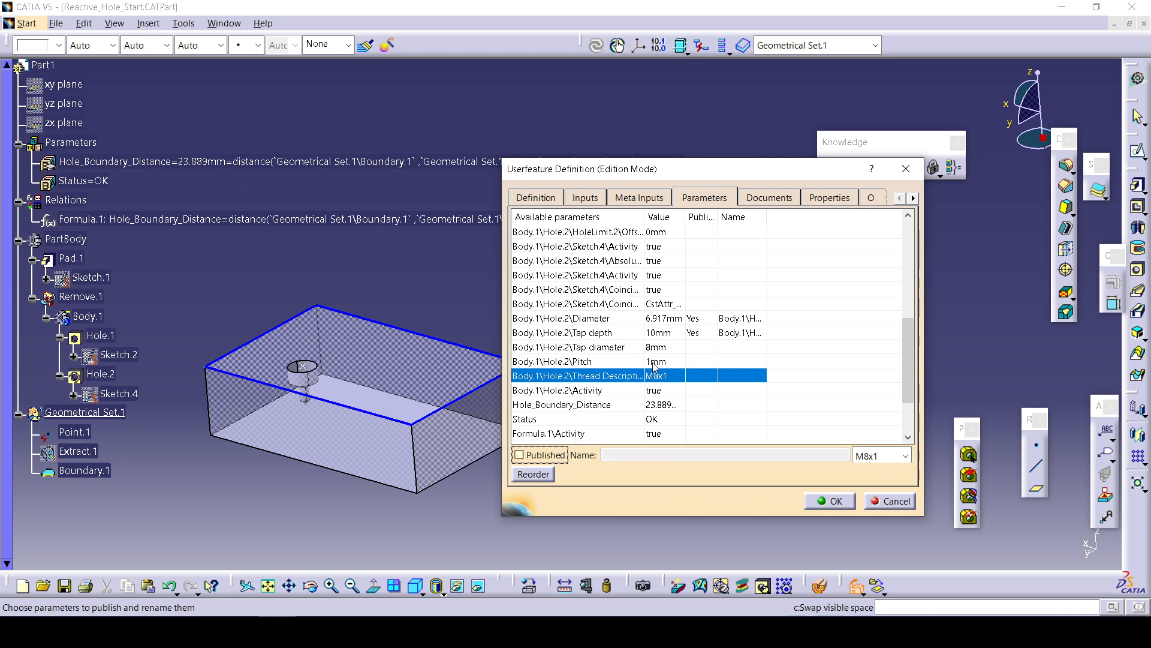
{"action": "left_click", "coordinate": [655, 363]}
{"action": "left_click", "coordinate": [543, 455]}
{"action": "left_click", "coordinate": [603, 347]}
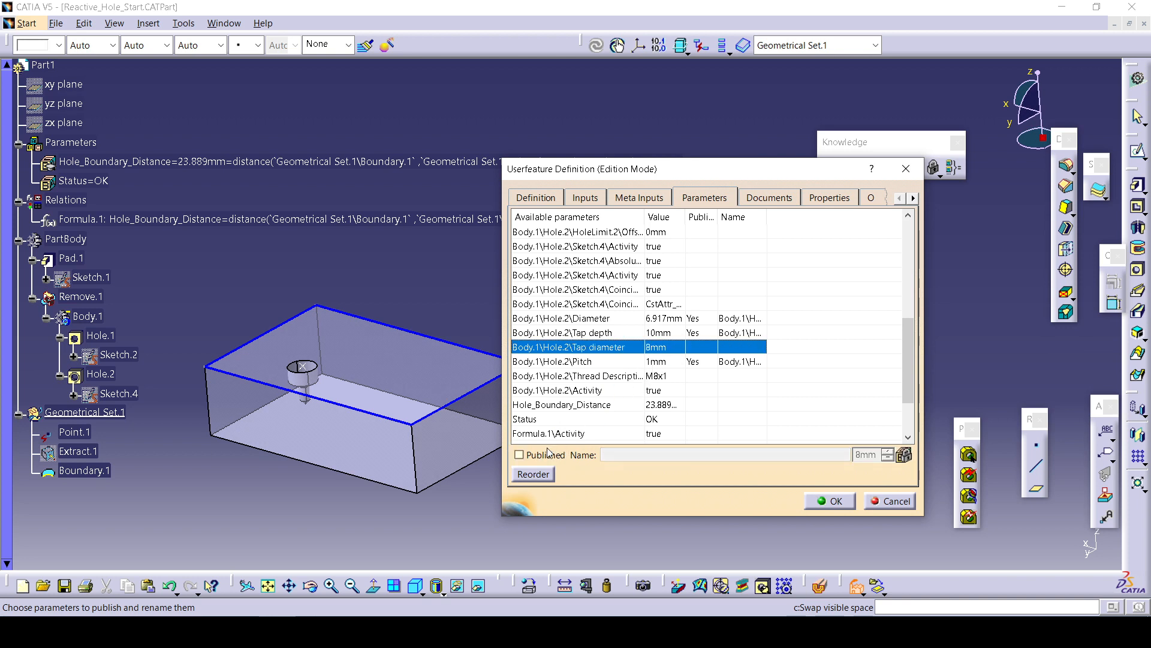
{"action": "left_click", "coordinate": [543, 455]}
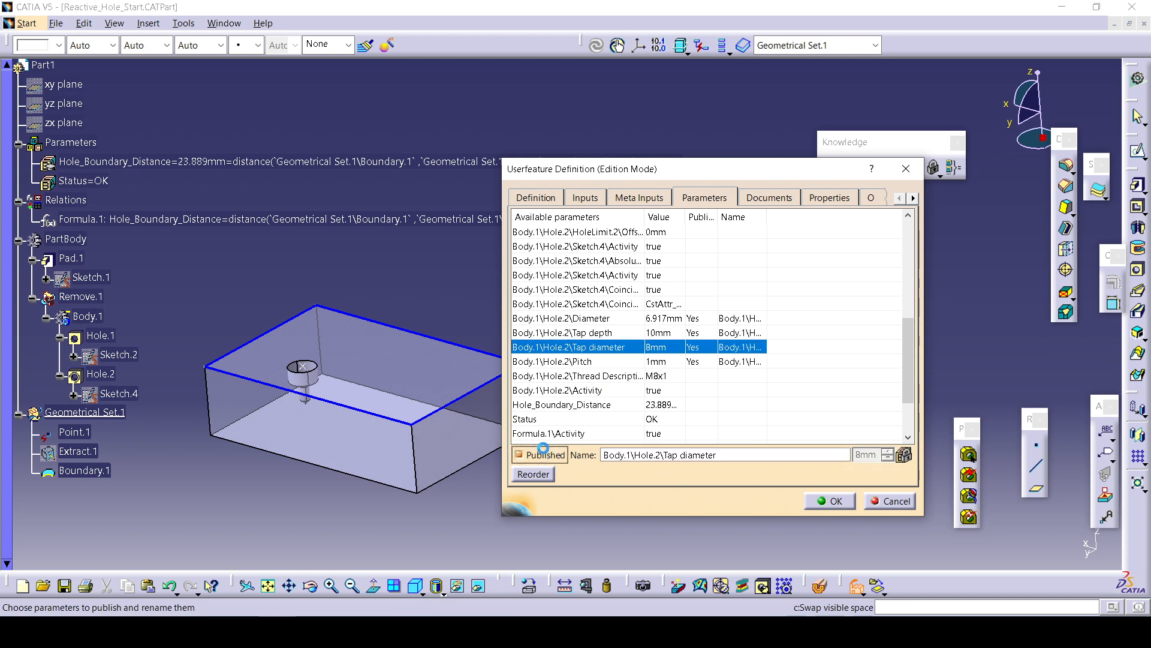
Choose a surface icon for the UserFeature and grab the current screen as its preview.
{"action": "left_click", "coordinate": [768, 198]}
{"action": "left_click", "coordinate": [828, 198]}
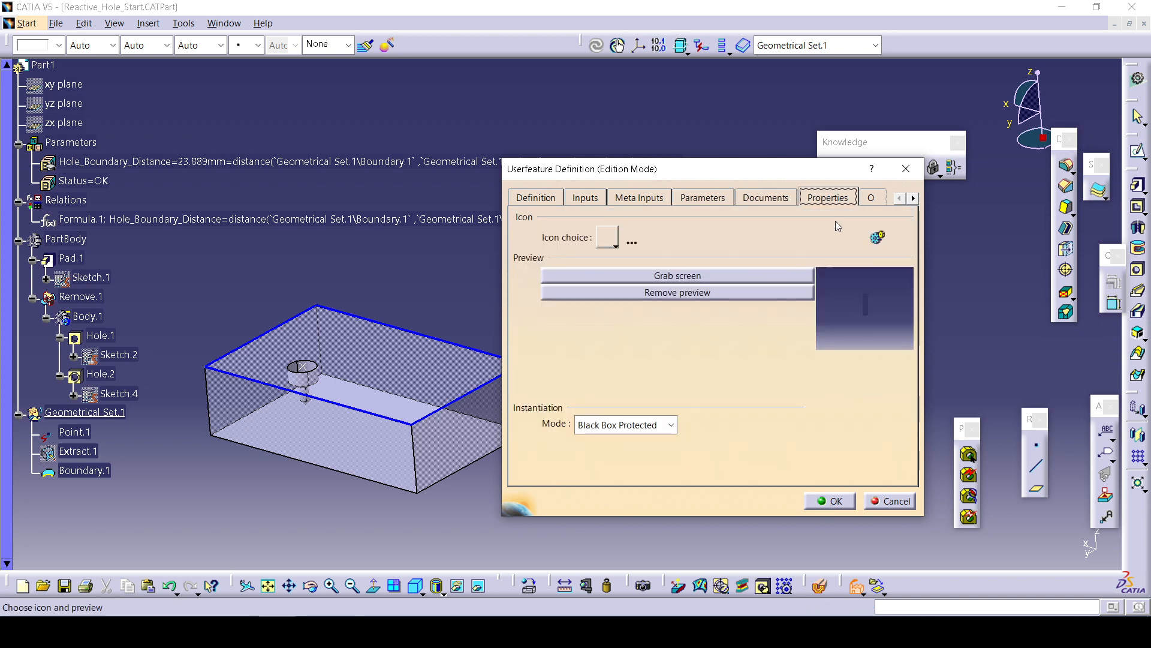
{"action": "left_click", "coordinate": [621, 245]}
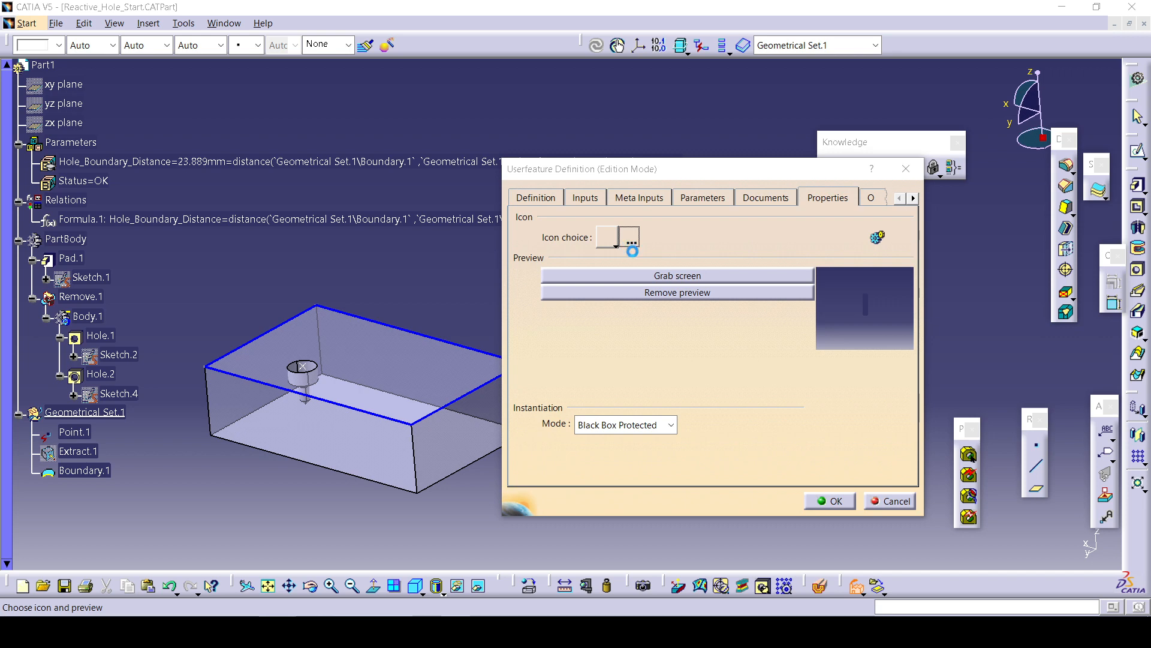
{"action": "left_click", "coordinate": [1106, 183]}
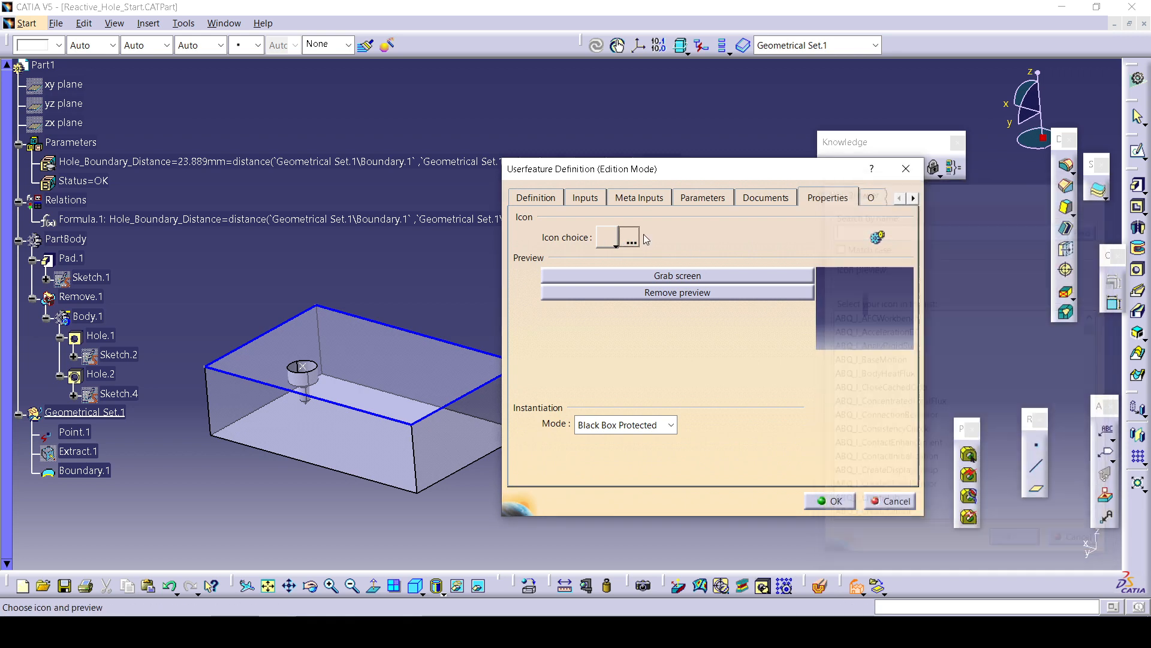
{"action": "left_click", "coordinate": [615, 245]}
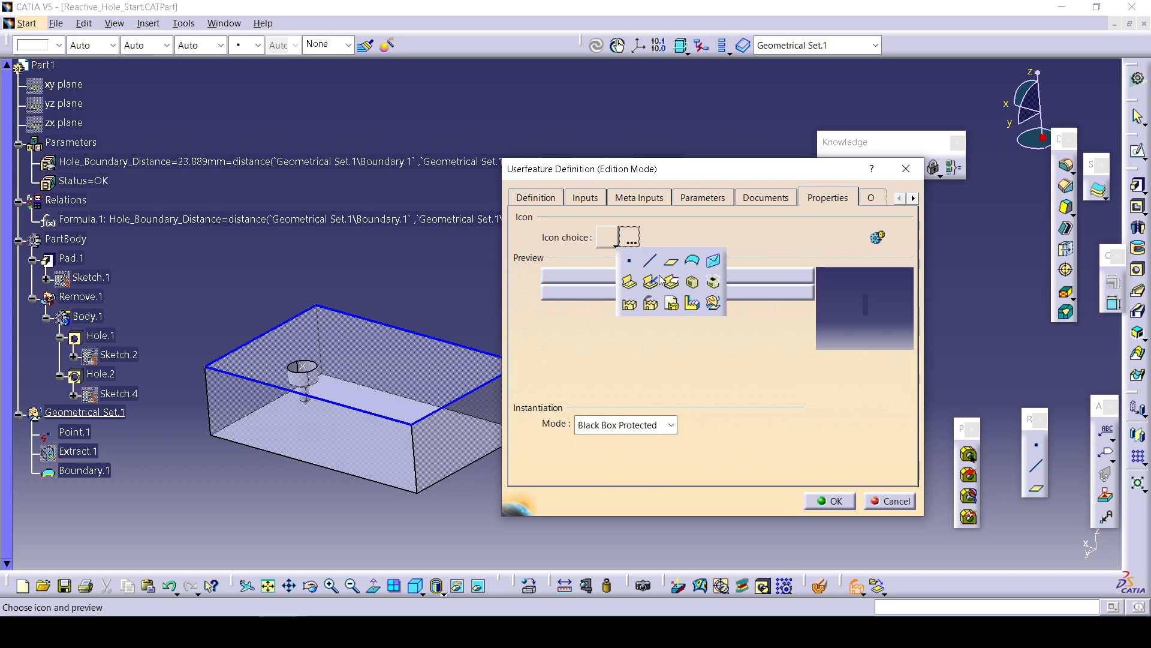
{"action": "left_click", "coordinate": [711, 267]}
{"action": "left_click", "coordinate": [651, 276]}
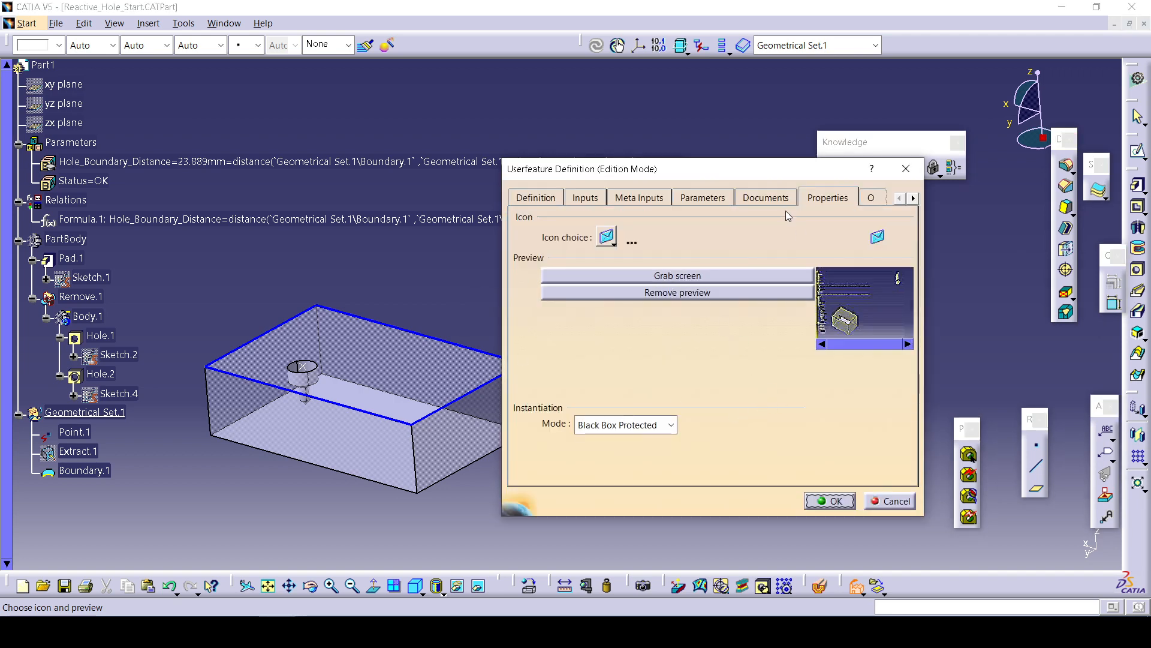
Set the UserFeature's SuperType automatically to MechanicalFeature and confirm the UserFeature definition.
{"action": "left_click", "coordinate": [874, 199]}
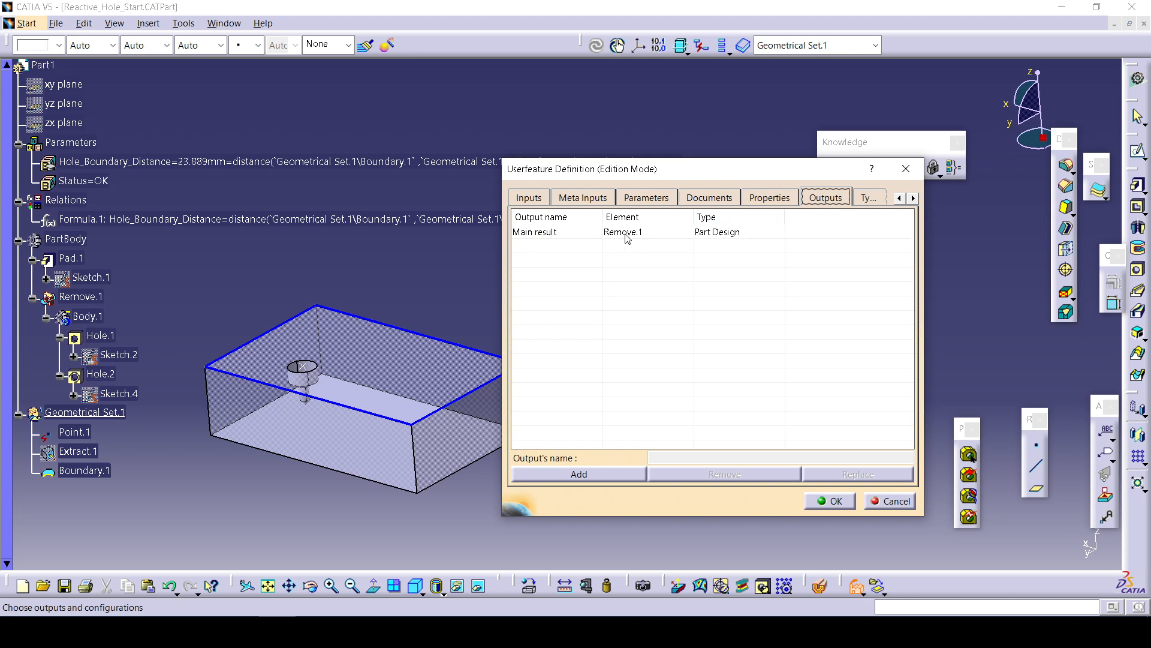
{"action": "left_click", "coordinate": [870, 197]}
{"action": "scroll", "coordinate": [595, 314], "scroll_direction": "down", "scroll_amount": 1}
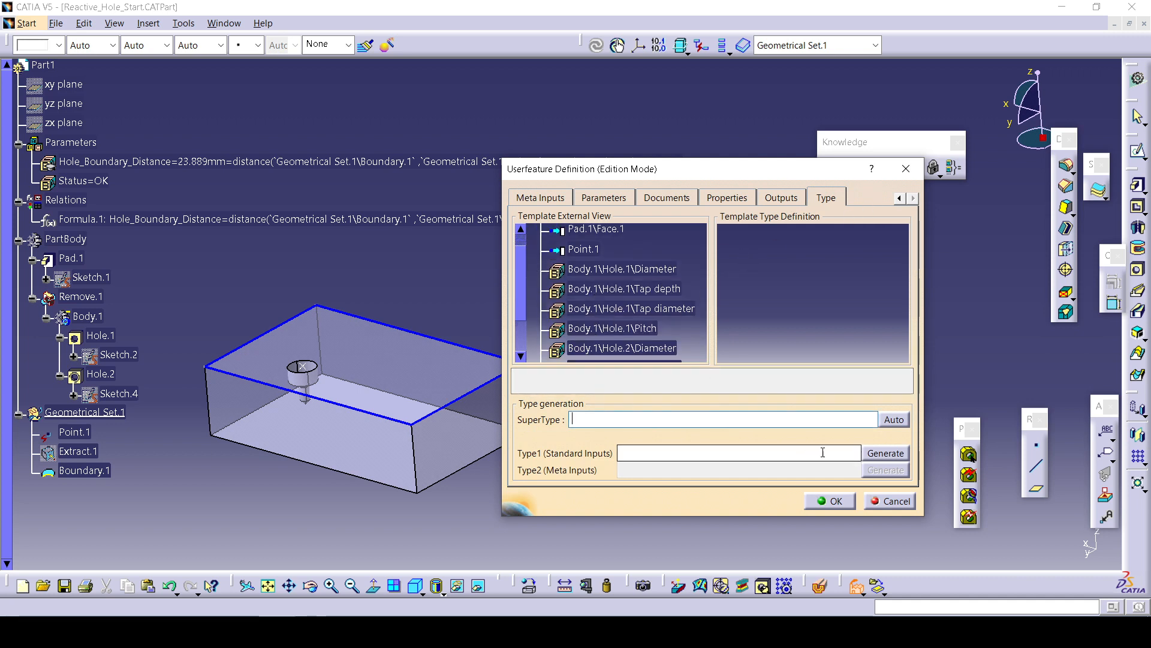
{"action": "left_click", "coordinate": [896, 422]}
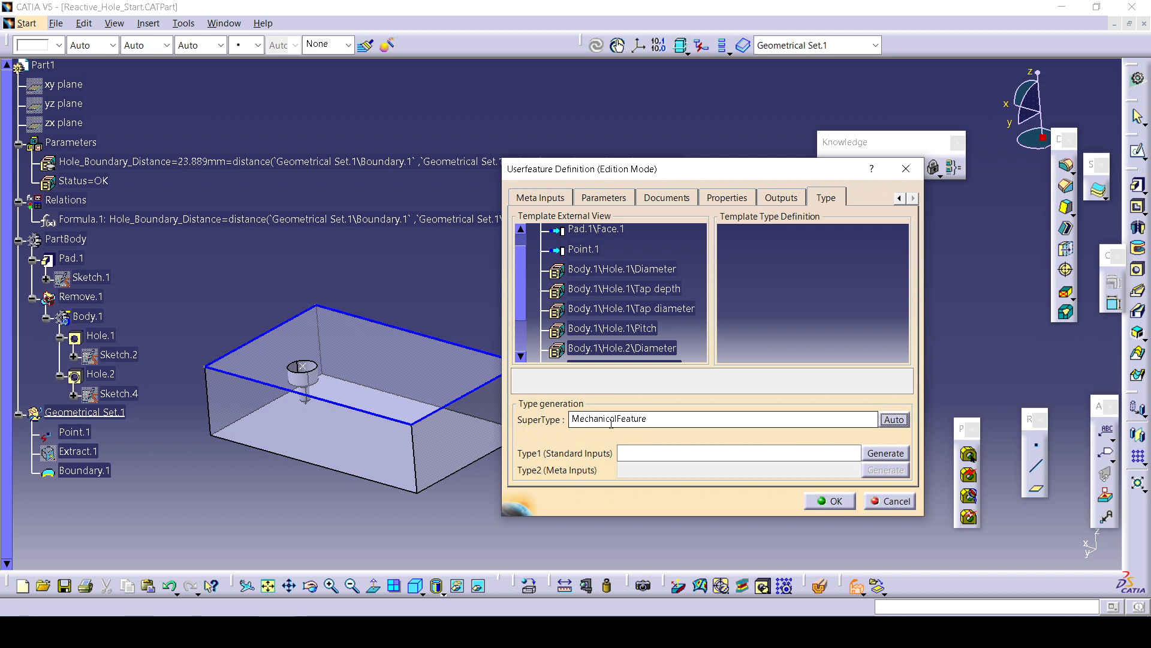
{"action": "left_click", "coordinate": [886, 455]}
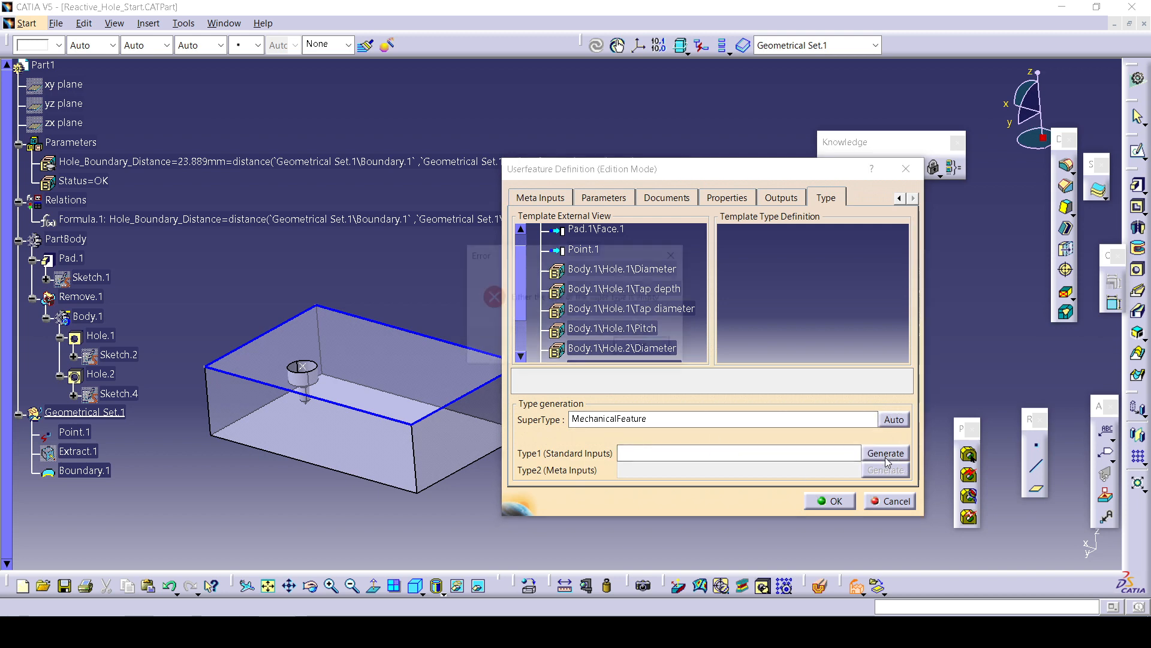
{"action": "left_click", "coordinate": [642, 345]}
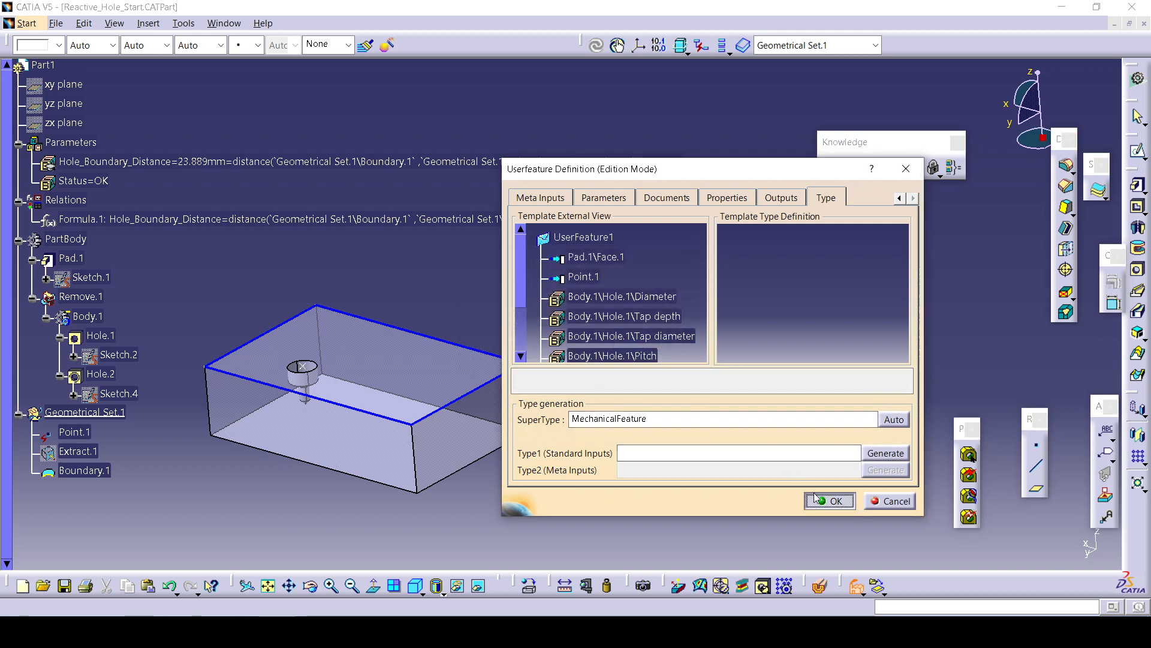
{"action": "left_click", "coordinate": [816, 498]}
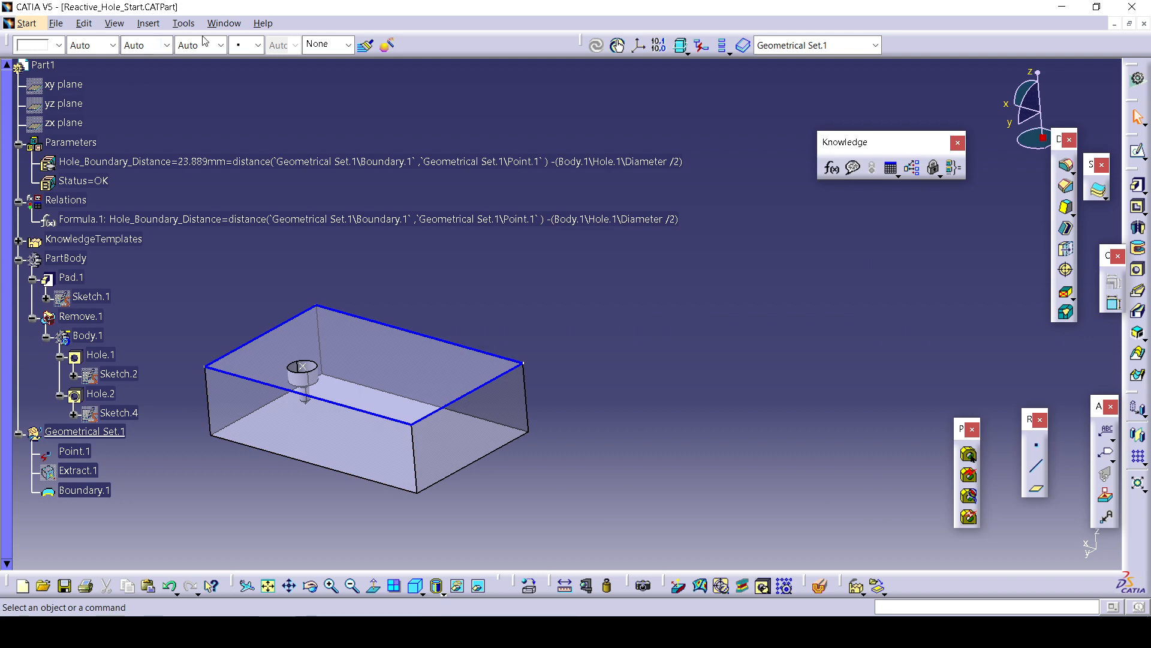
Open Reactive_Hole_Destination.CATPart from the Reactive_Hole_Recap_Ex folder.
{"action": "left_click", "coordinate": [182, 23]}
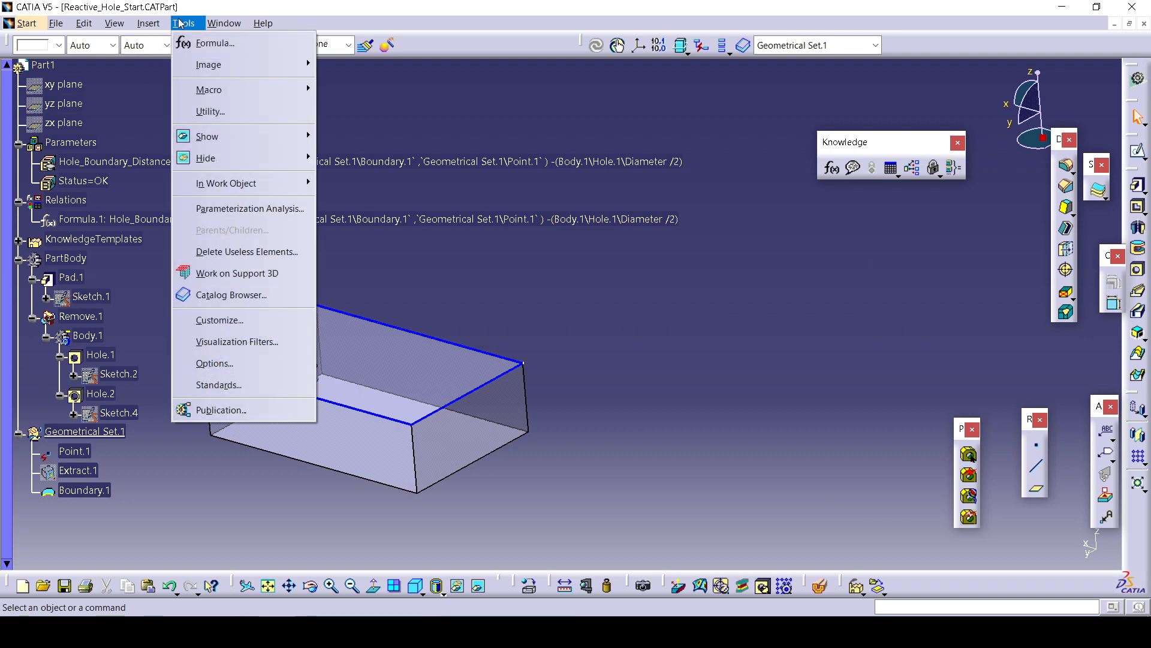
{"action": "left_click", "coordinate": [236, 27]}
{"action": "left_click", "coordinate": [55, 23]}
{"action": "left_click", "coordinate": [53, 24]}
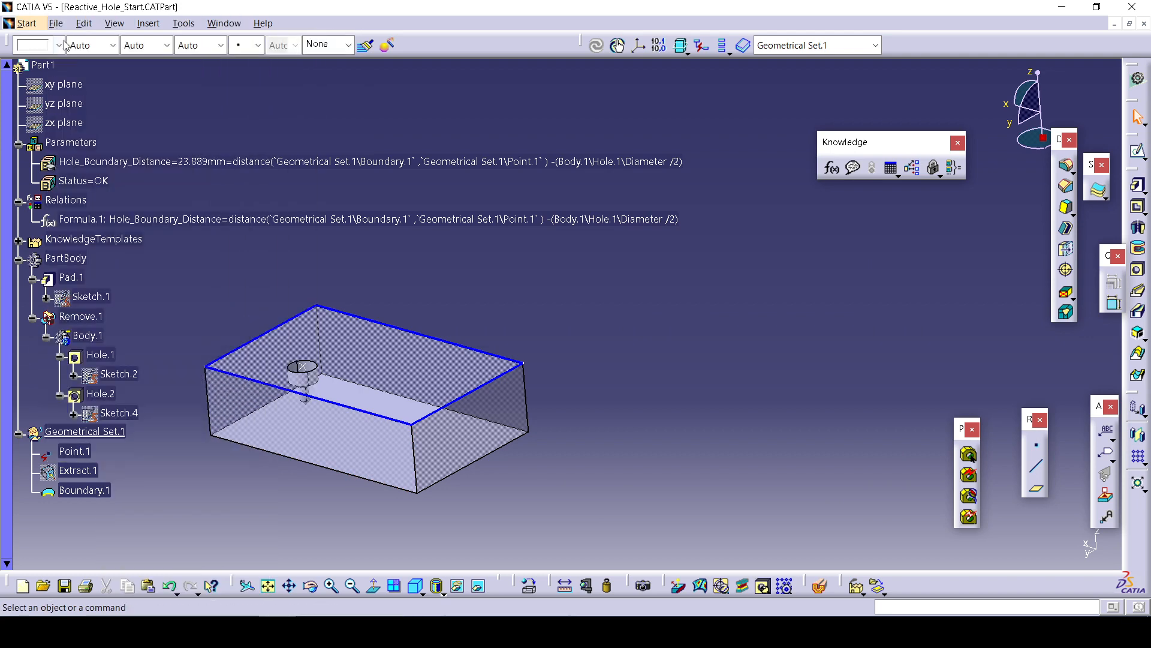
{"action": "left_click", "coordinate": [53, 24]}
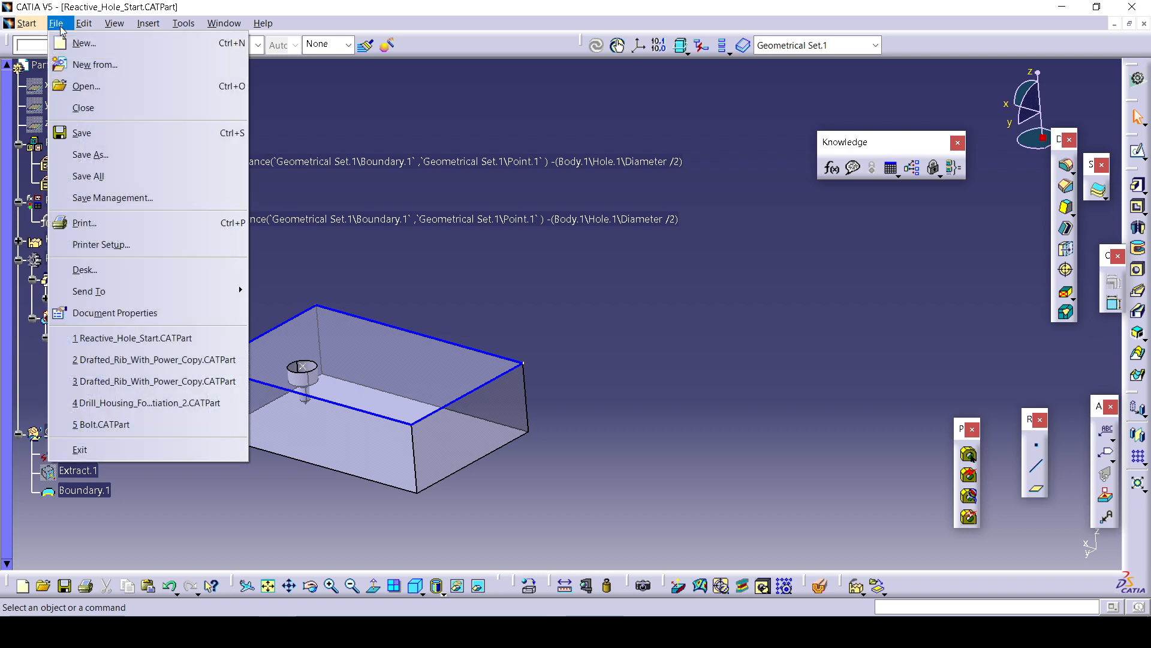
{"action": "left_click", "coordinate": [120, 86]}
{"action": "left_click", "coordinate": [456, 251]}
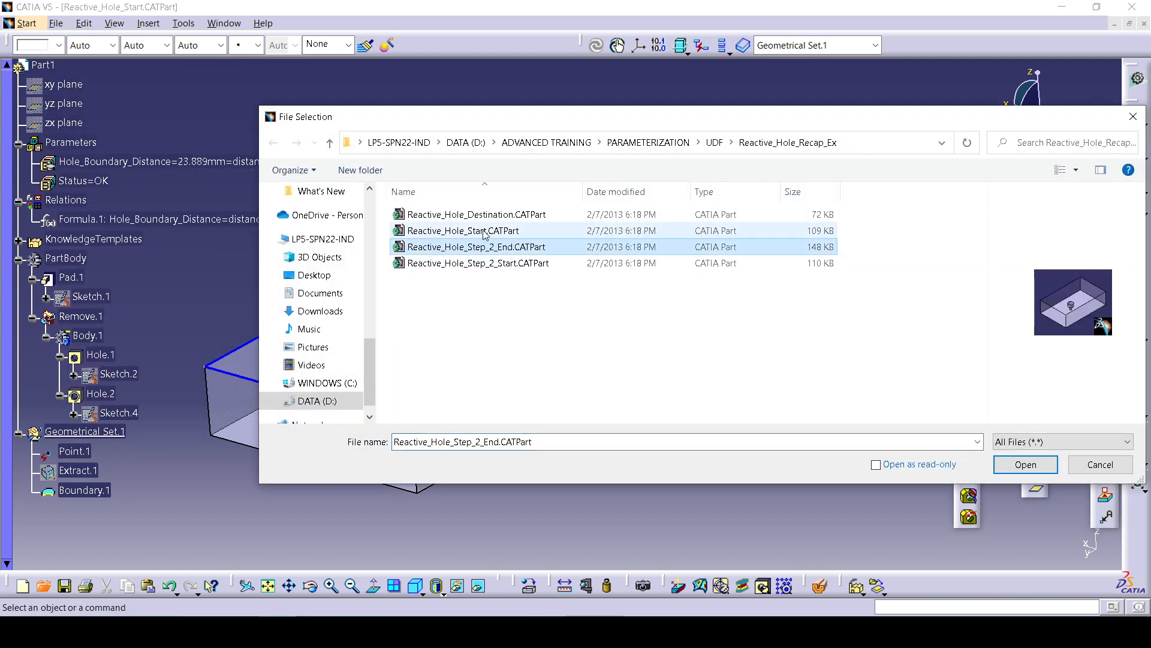
{"action": "left_click", "coordinate": [479, 231]}
{"action": "left_click", "coordinate": [489, 214]}
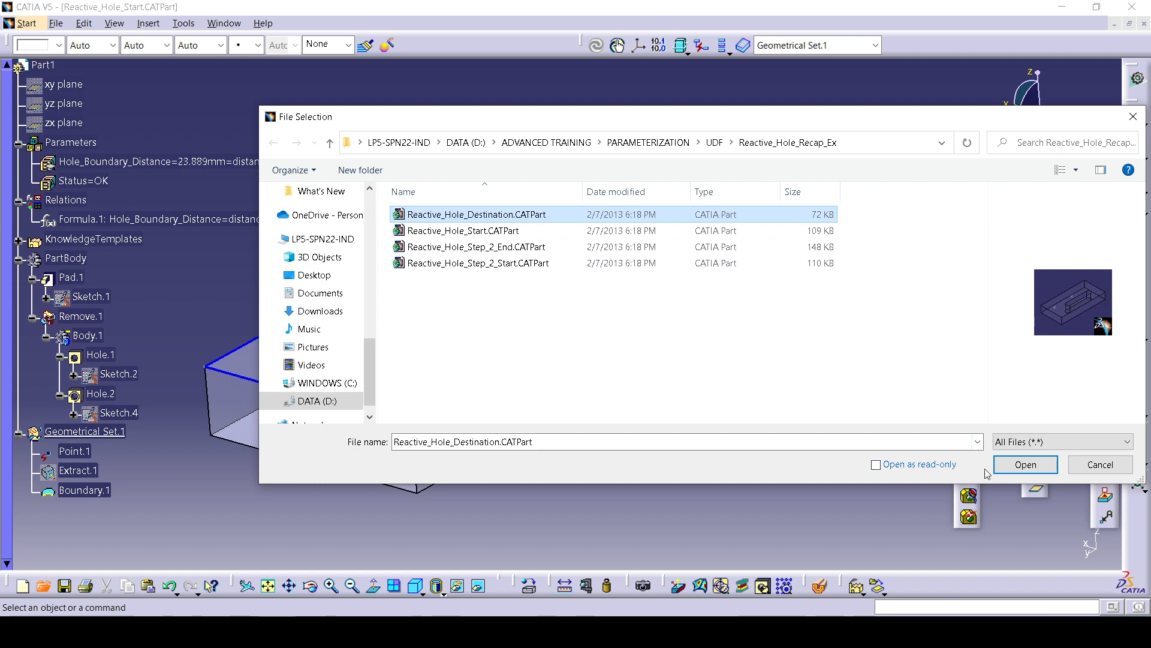
{"action": "left_click", "coordinate": [1022, 464]}
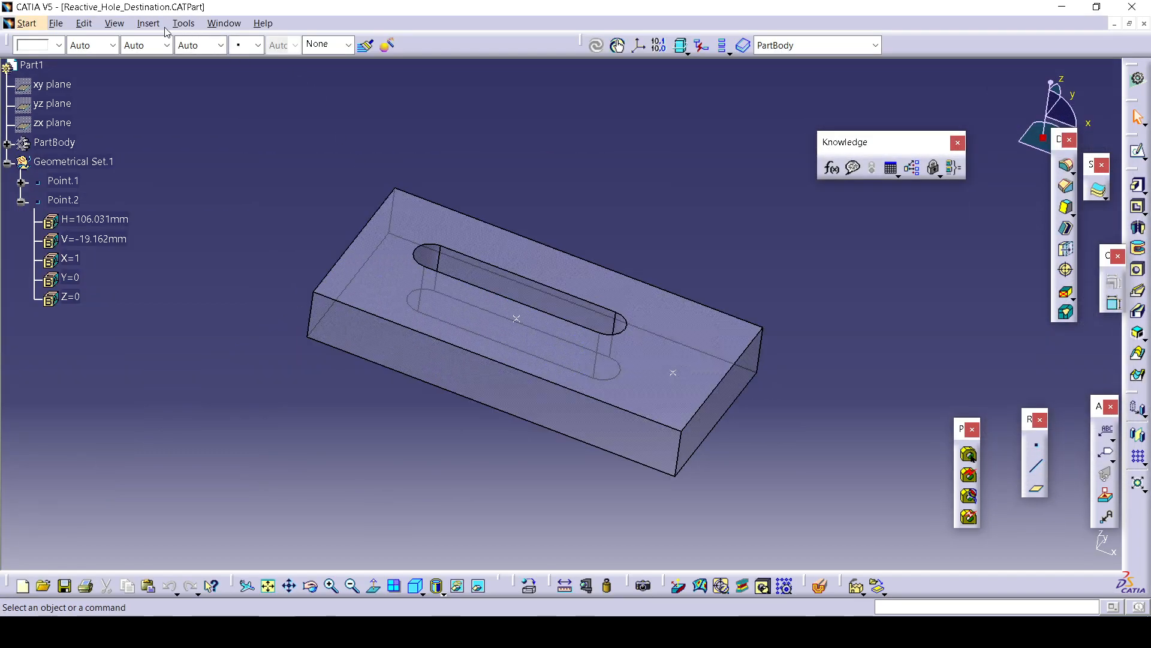
Instantiate UserFeature1 from the start part's KnowledgeTemplates, selecting the pad's top face and Point.2 as its inputs.
{"action": "left_click", "coordinate": [158, 25]}
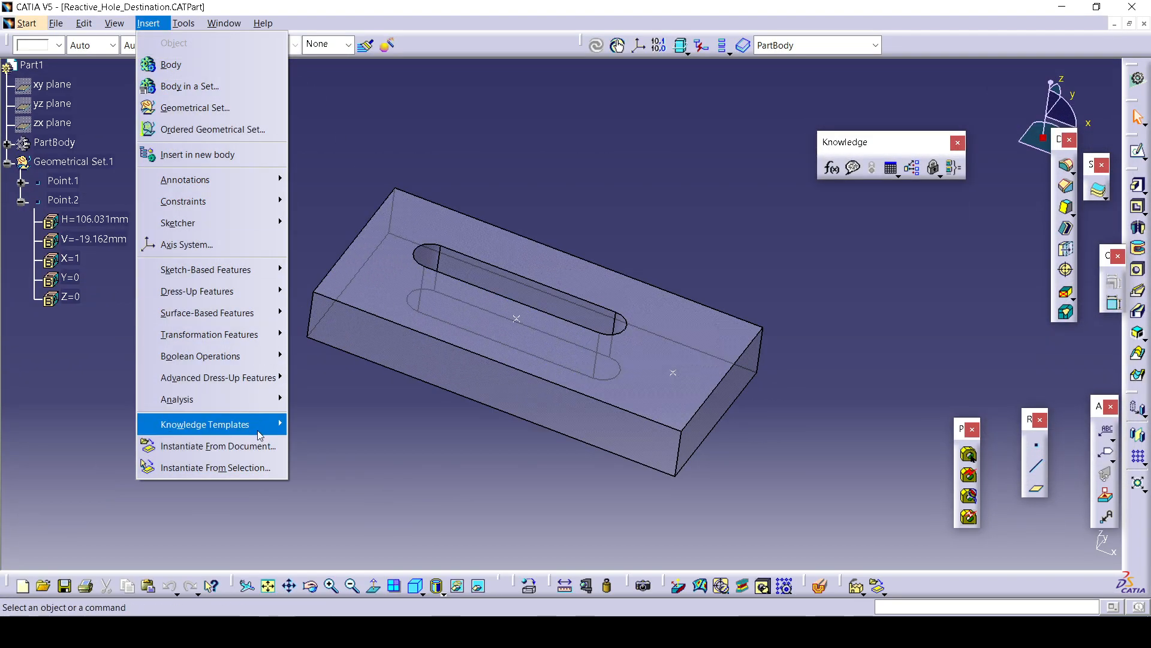
{"action": "left_click", "coordinate": [251, 465]}
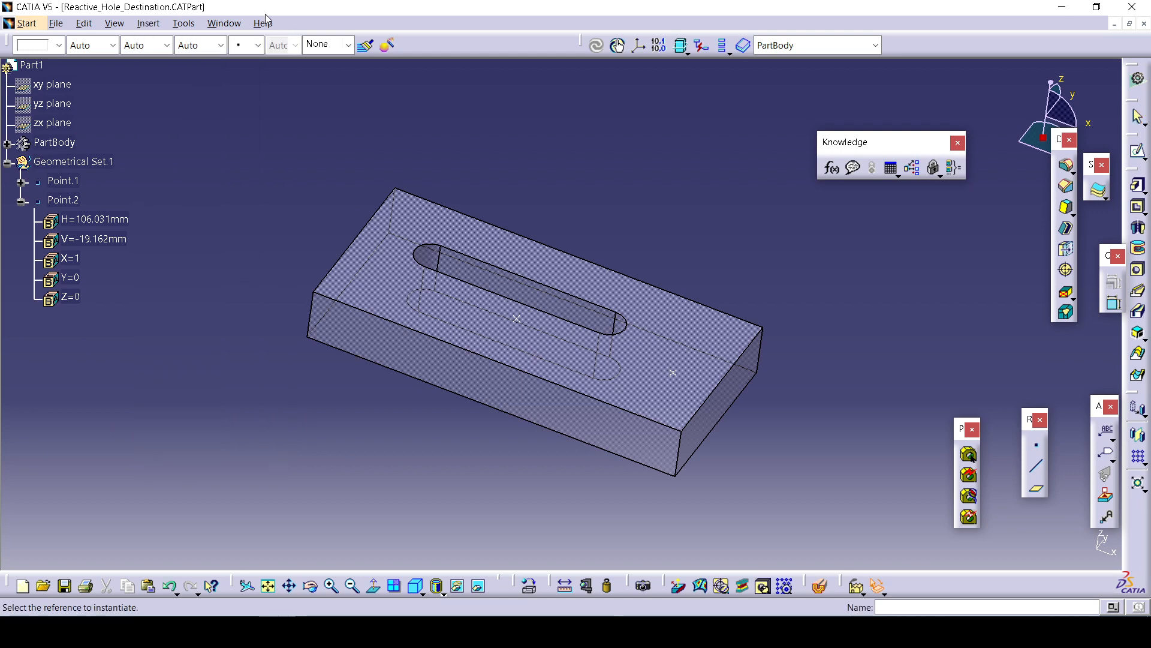
{"action": "left_click", "coordinate": [225, 28]}
{"action": "left_click", "coordinate": [293, 126]}
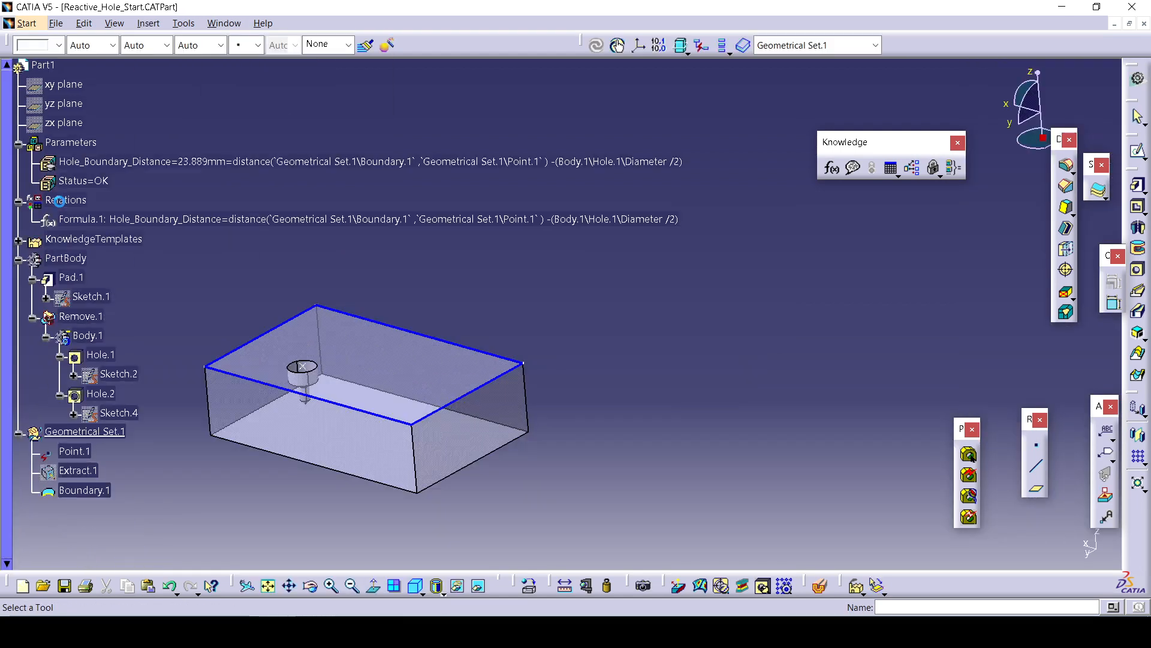
{"action": "left_click", "coordinate": [19, 241]}
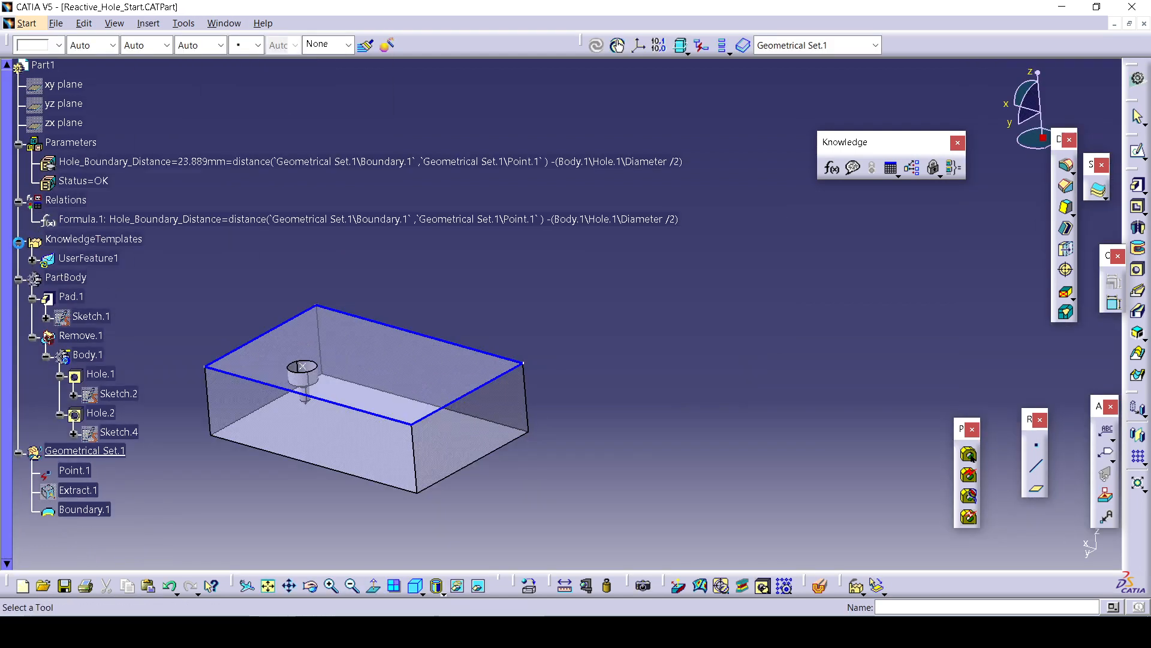
{"action": "left_click", "coordinate": [88, 258]}
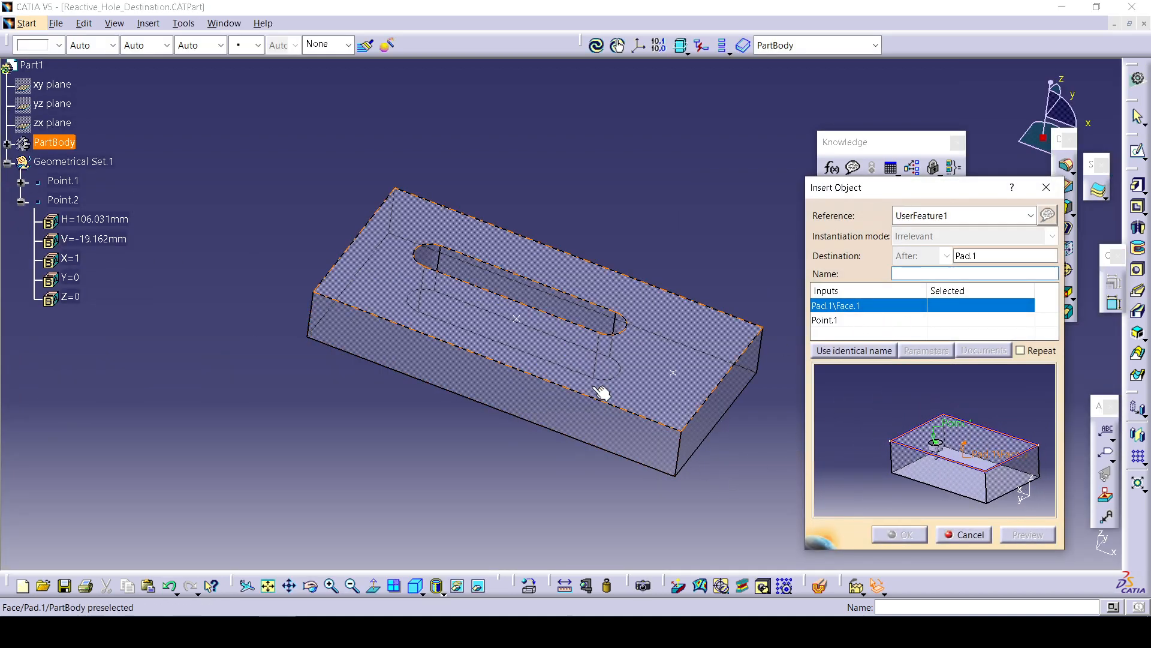
{"action": "left_click", "coordinate": [668, 373]}
{"action": "left_click", "coordinate": [676, 375]}
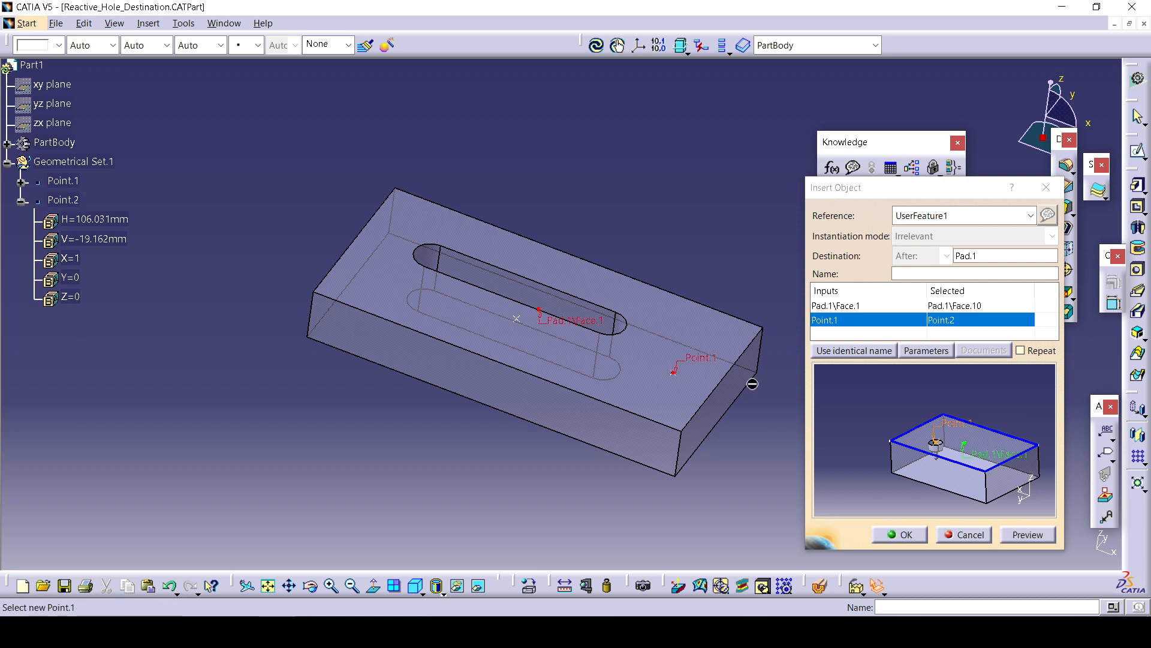
Set the Hole.1 diameter parameter to 22 mm and confirm the UserFeature instantiation.
{"action": "left_click", "coordinate": [941, 351]}
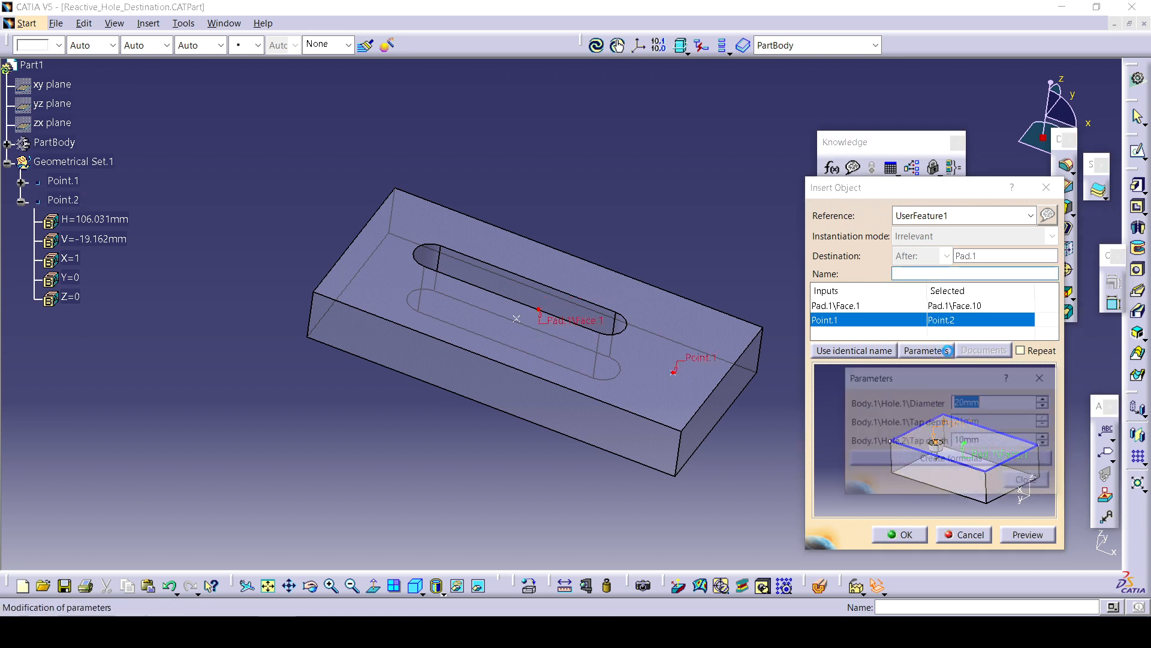
{"action": "left_click", "coordinate": [1046, 399]}
{"action": "left_click", "coordinate": [1046, 399]}
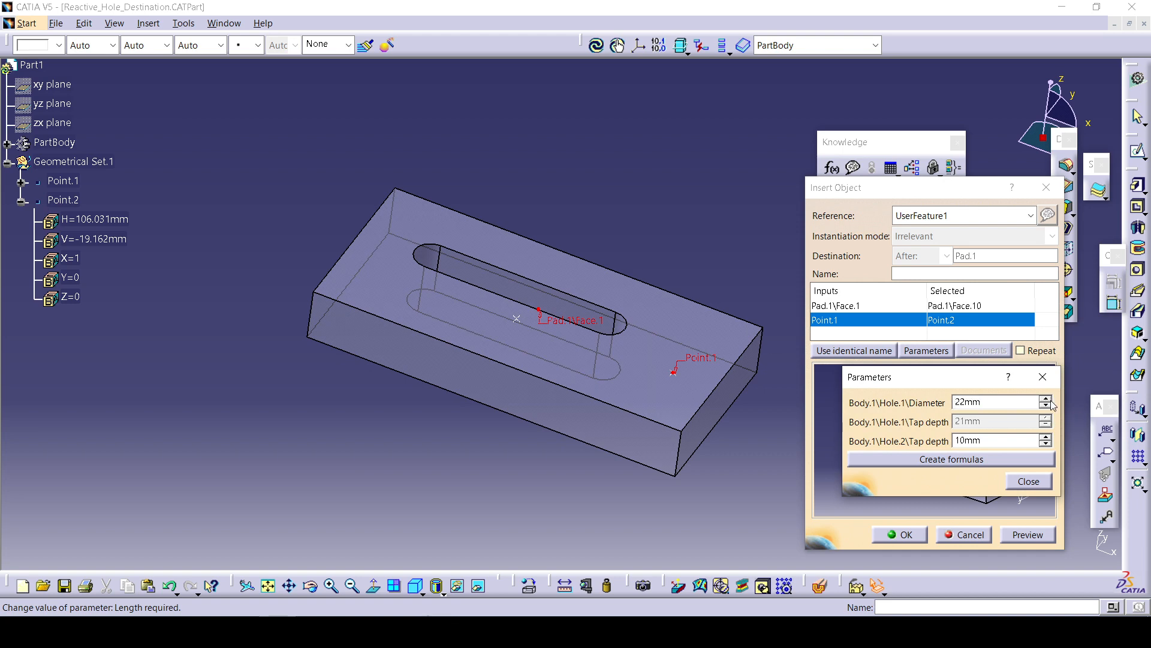
{"action": "left_click", "coordinate": [1028, 482]}
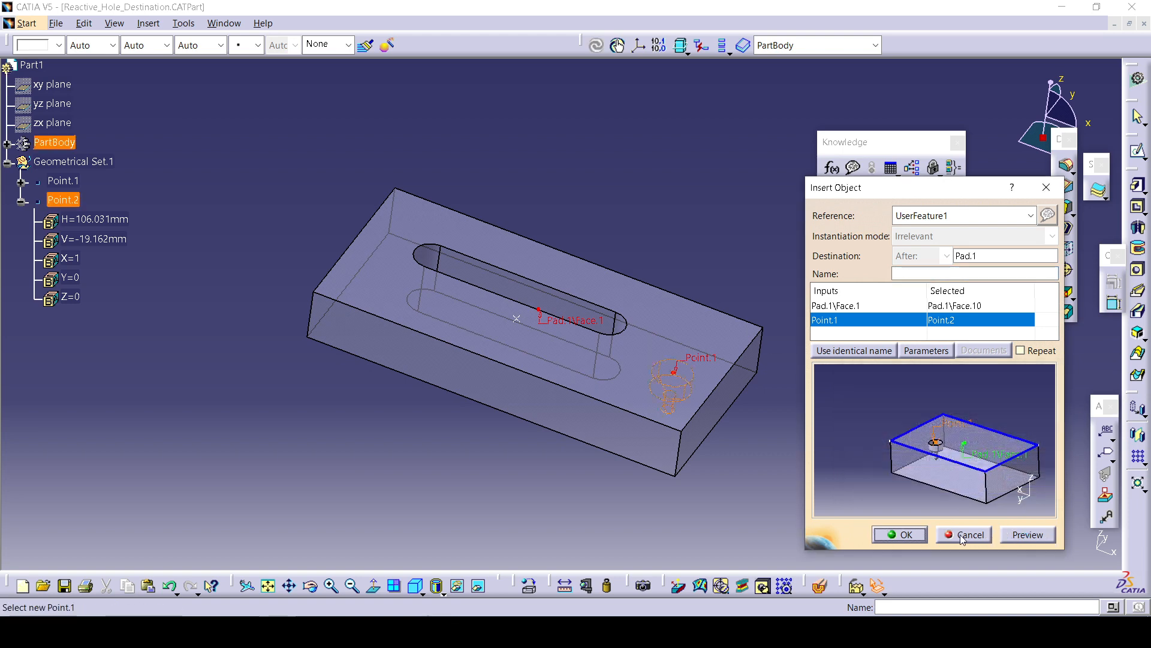
{"action": "left_click", "coordinate": [904, 539]}
Change the instantiated UserFeature1.1's Diameter parameter to 25 mm.
{"action": "middle_click_drag", "start_coordinate": [797, 420], "coordinate": [551, 397]}
{"action": "scroll", "coordinate": [493, 218], "scroll_direction": "up", "scroll_amount": 1}
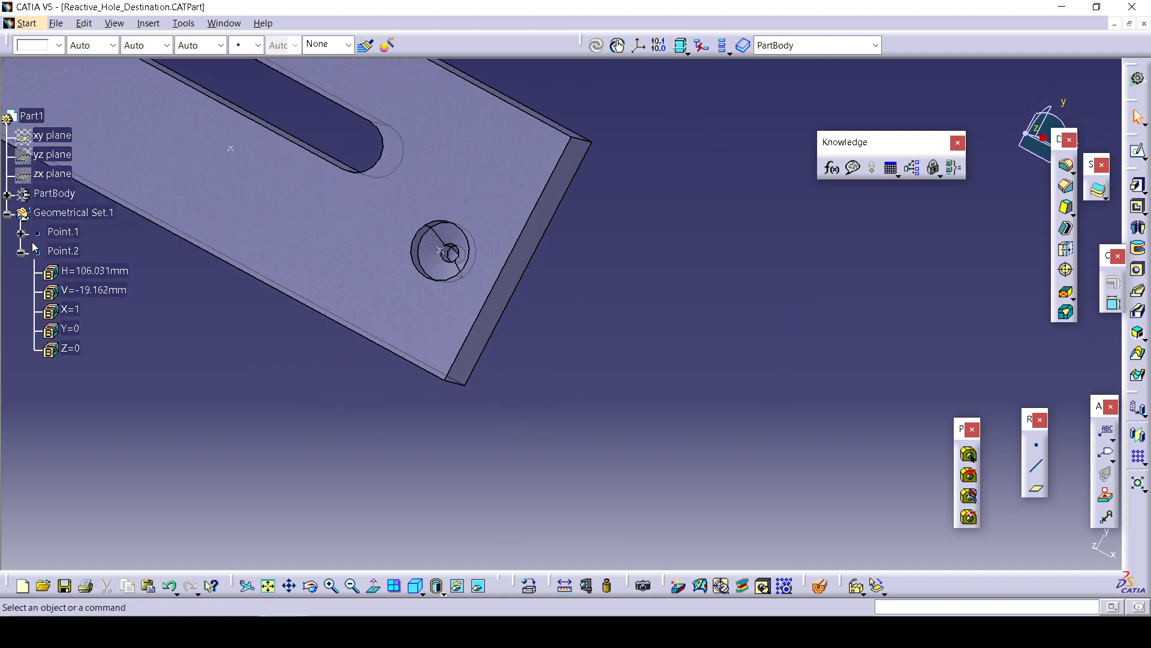
{"action": "left_click", "coordinate": [7, 195]}
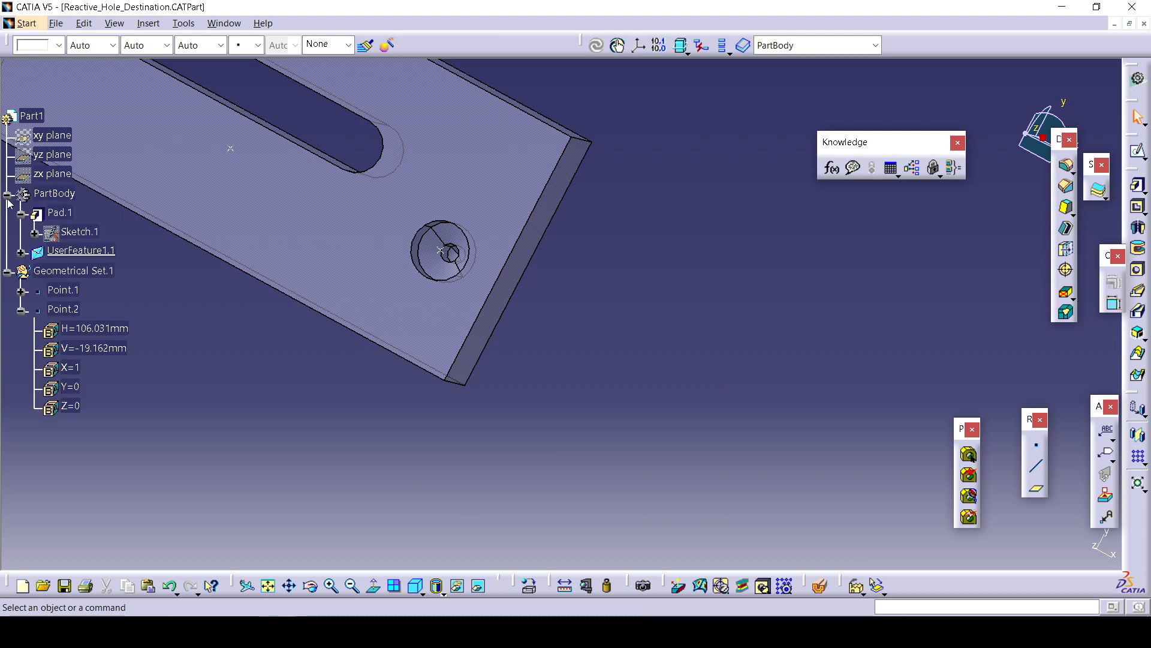
{"action": "left_click", "coordinate": [20, 252]}
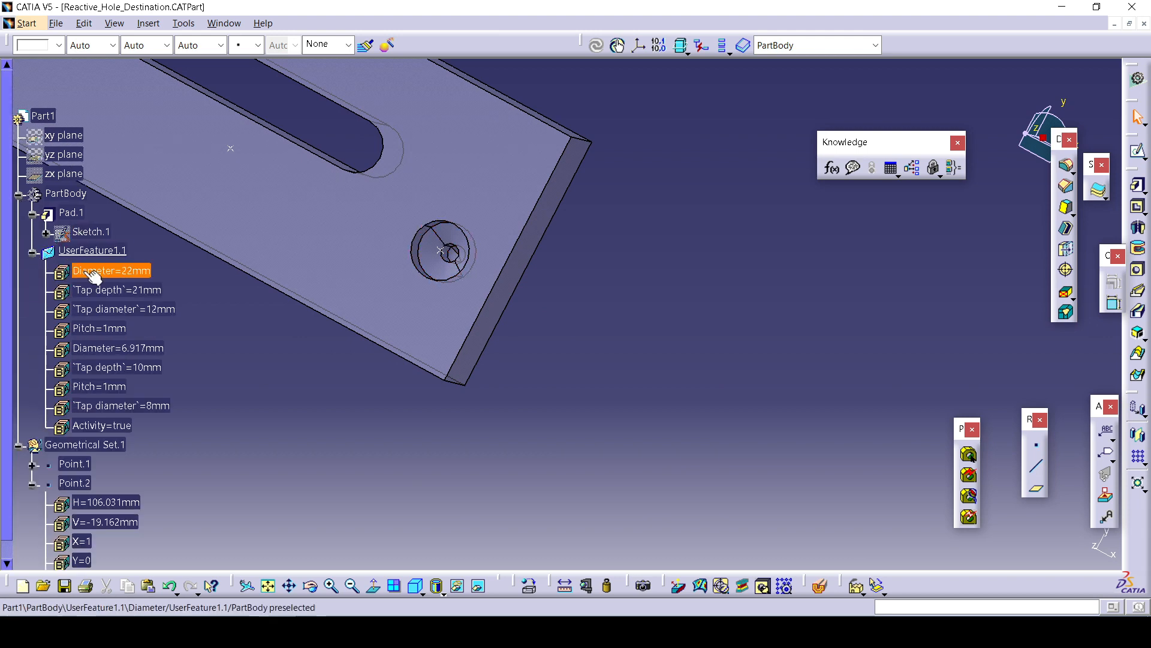
{"action": "double_click", "coordinate": [140, 272]}
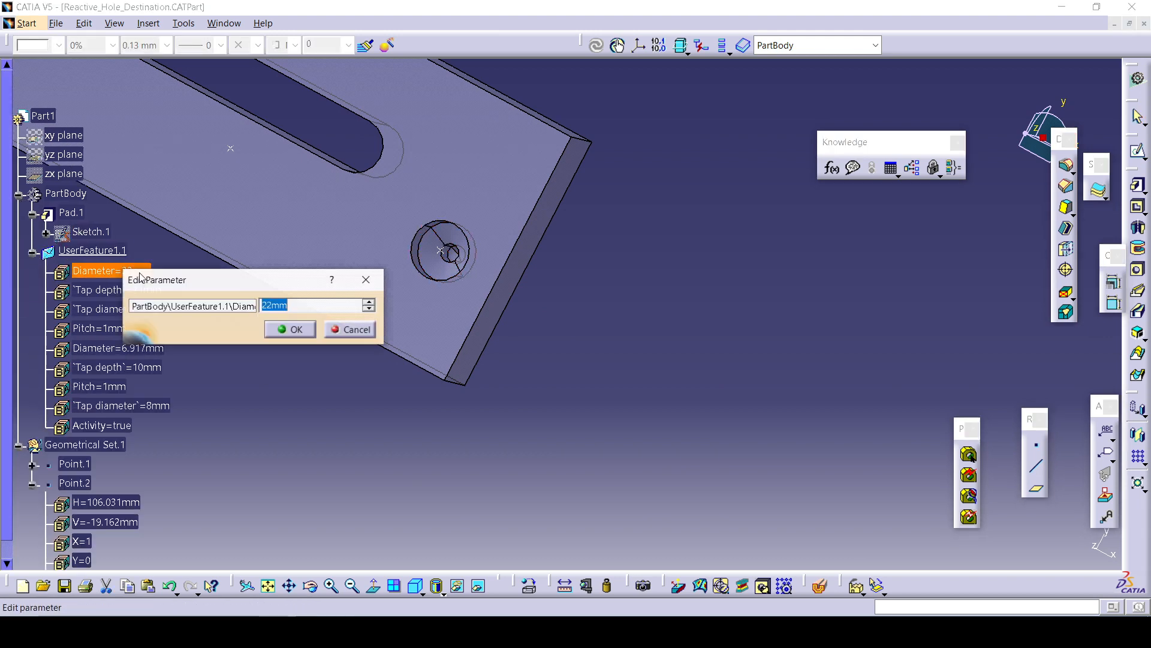
{"action": "left_click", "coordinate": [370, 302]}
{"action": "left_click", "coordinate": [370, 302]}
{"action": "left_click", "coordinate": [370, 302]}
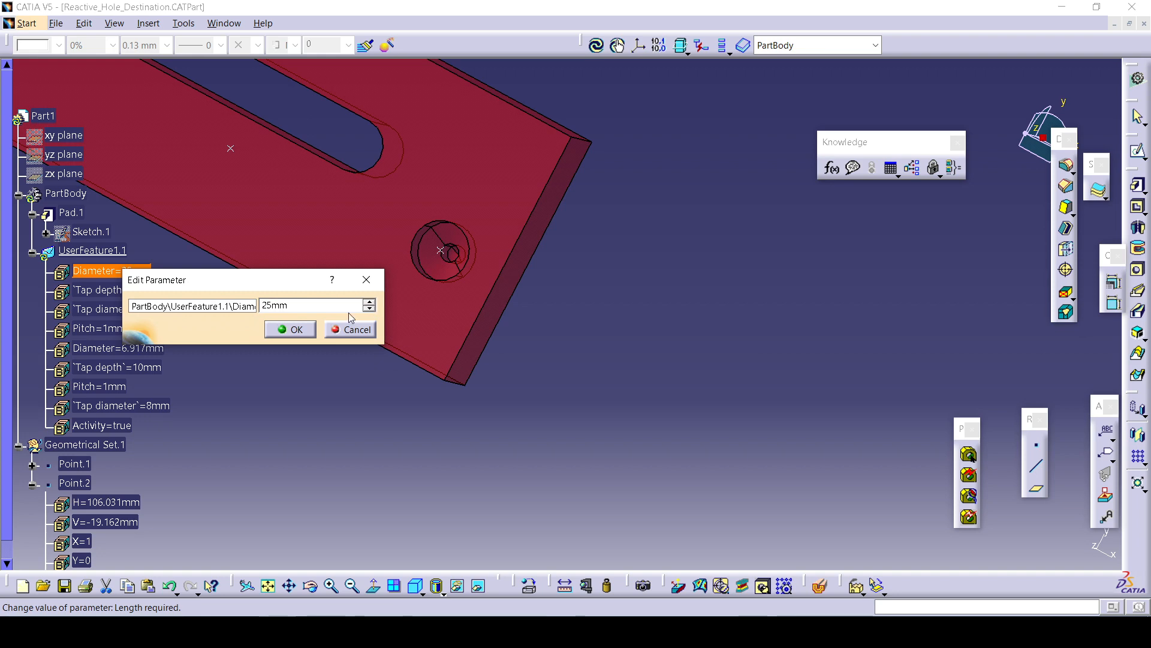
{"action": "left_click", "coordinate": [290, 329]}
Switch to the PowerPoint slide to review the user-feature exercise instructions, then return to CATIA.
{"action": "double_click", "coordinate": [146, 285]}
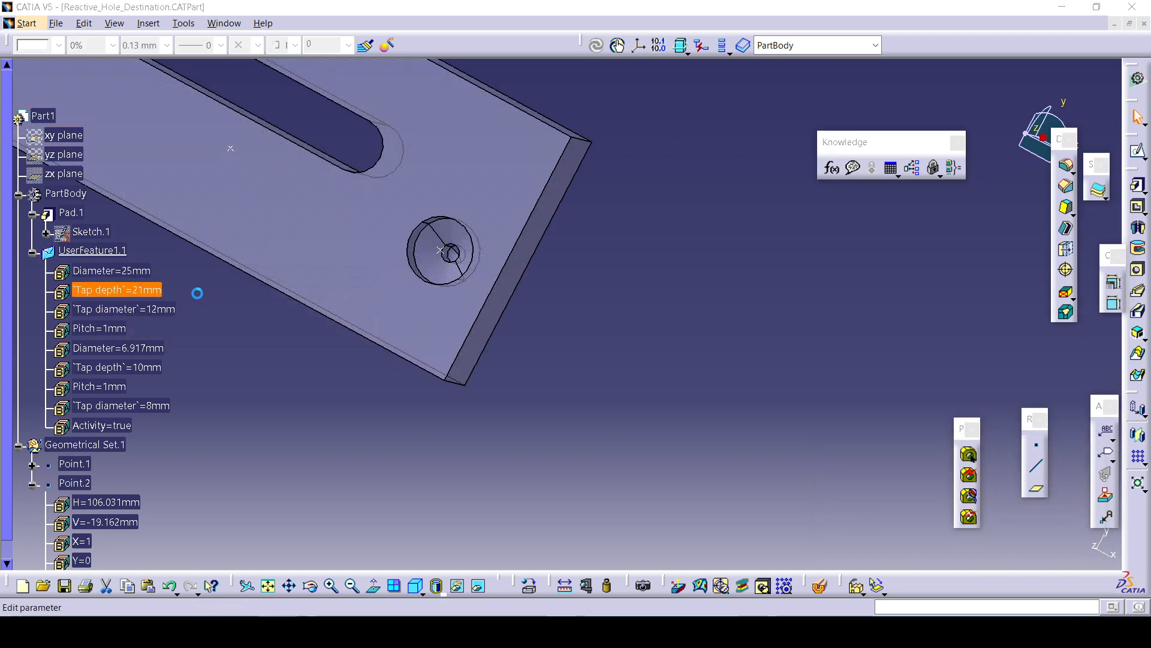
{"action": "left_click", "coordinate": [361, 349]}
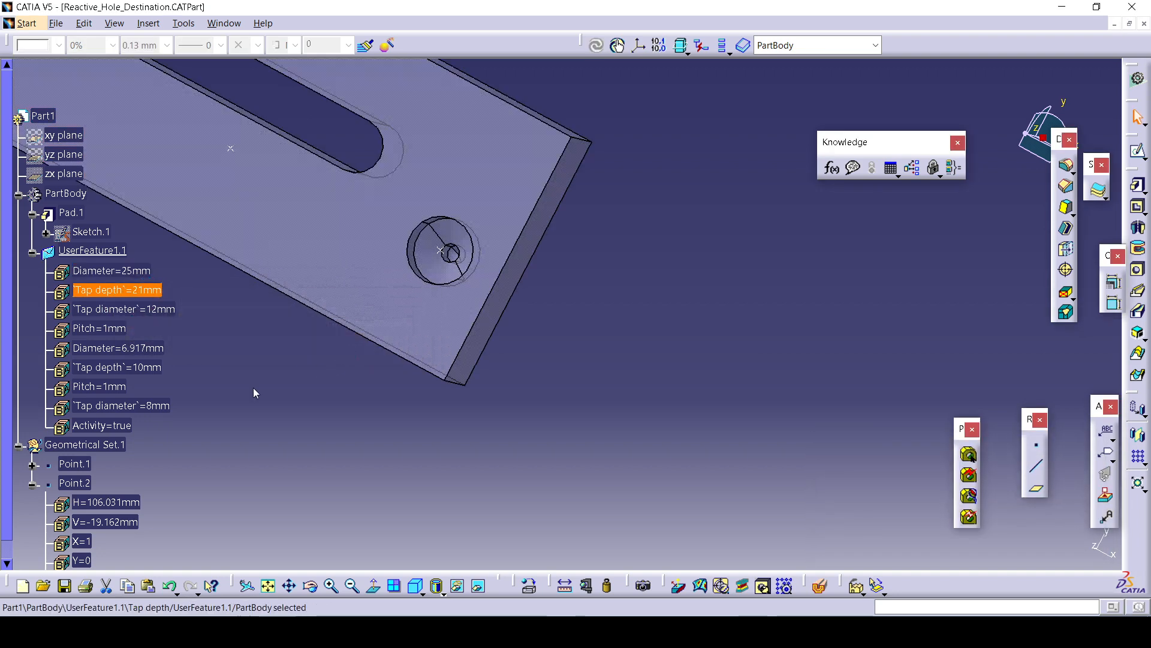
{"action": "mouse_move", "coordinate": [350, 629]}
{"action": "left_click", "coordinate": [432, 569]}
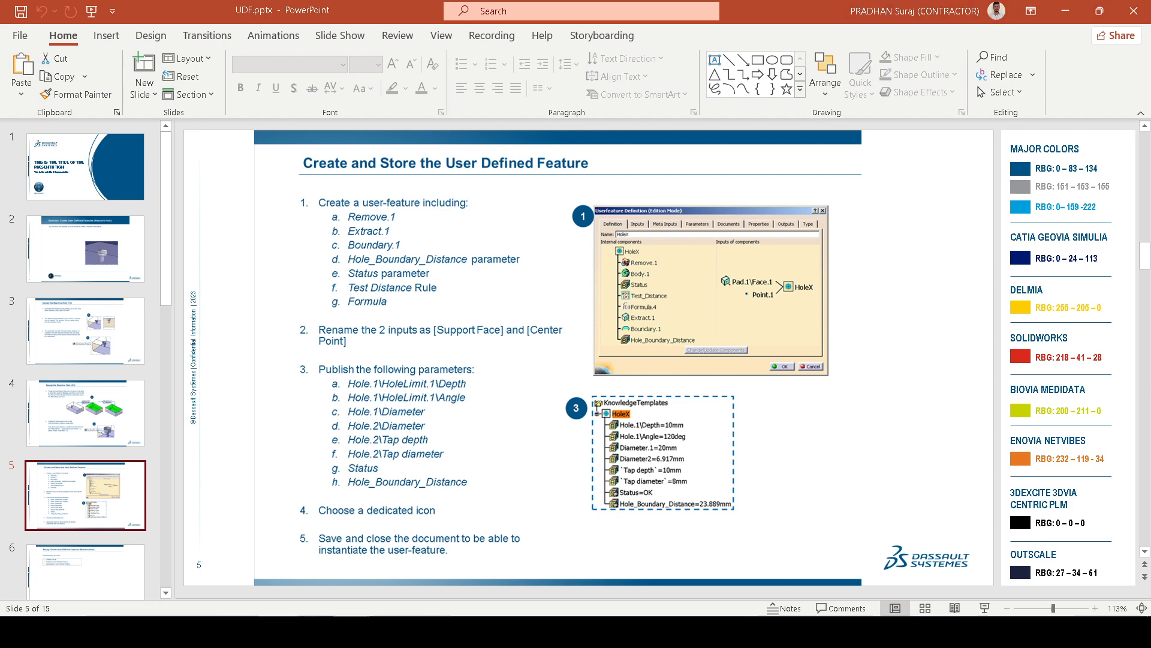
{"action": "left_click", "coordinate": [258, 630]}
{"action": "middle_click_drag", "start_coordinate": [457, 415], "coordinate": [505, 455]}
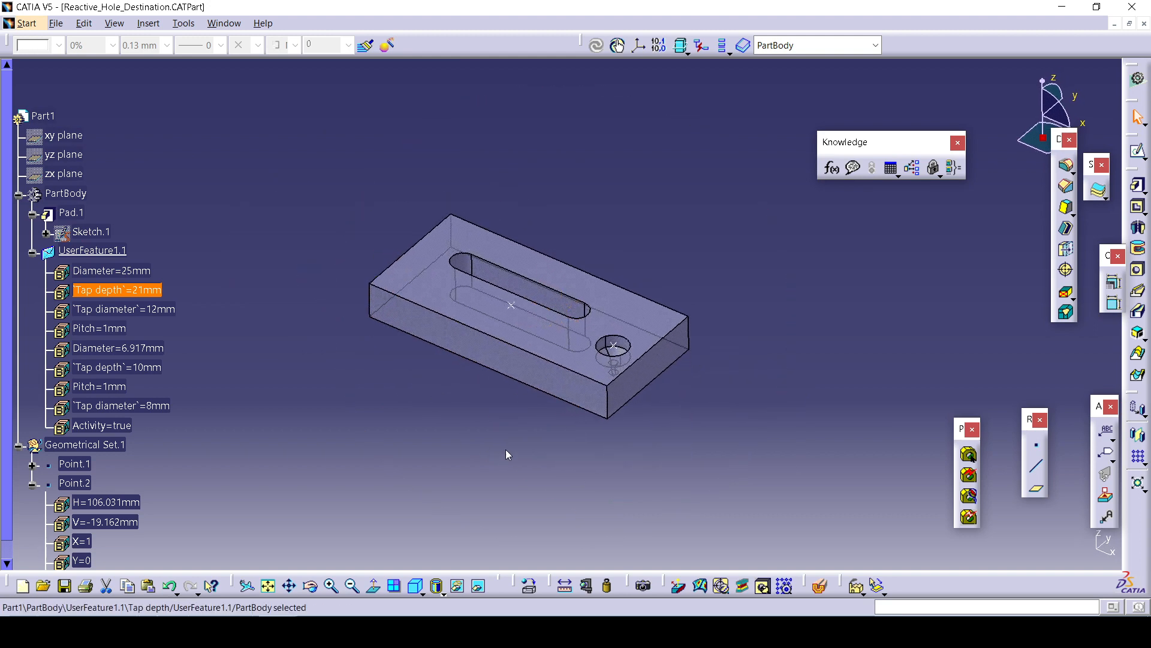